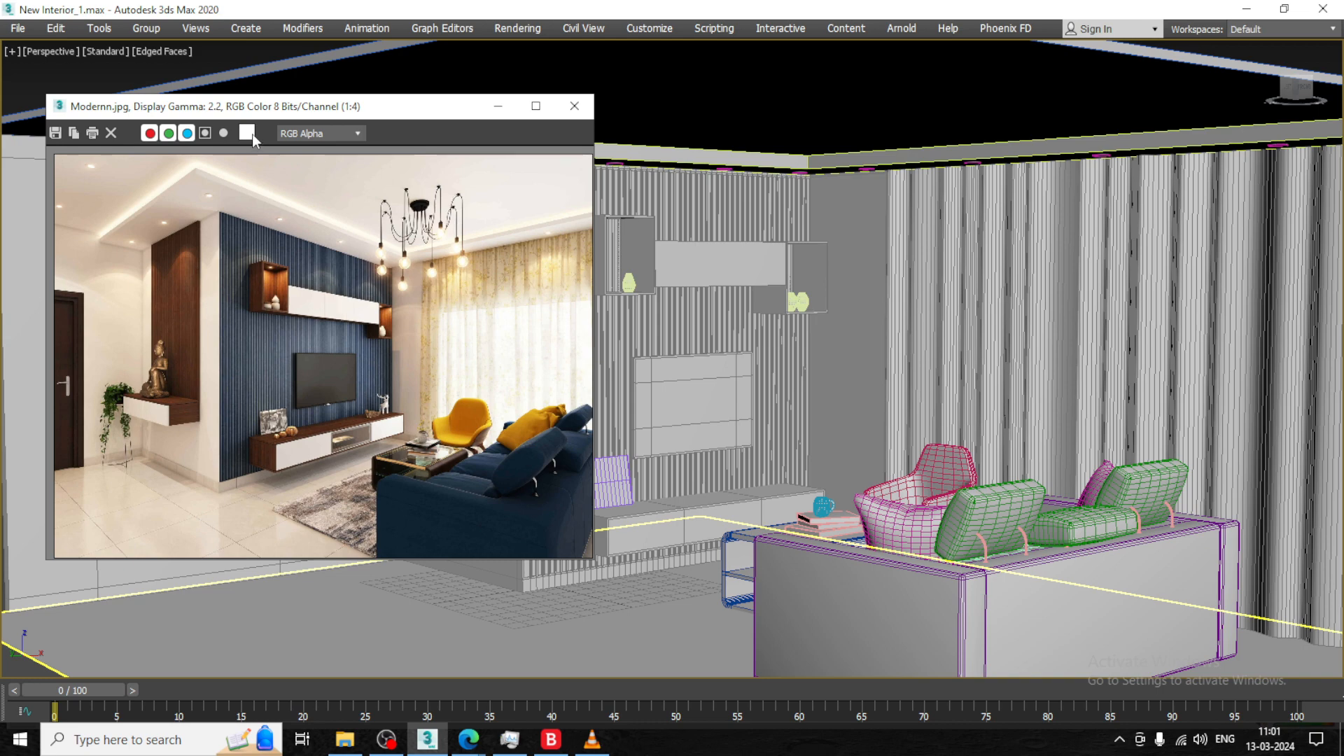
Move the reference image aside and compare its chandelier with the room's ceiling above the TV wall
drag(284, 108, 257, 63)
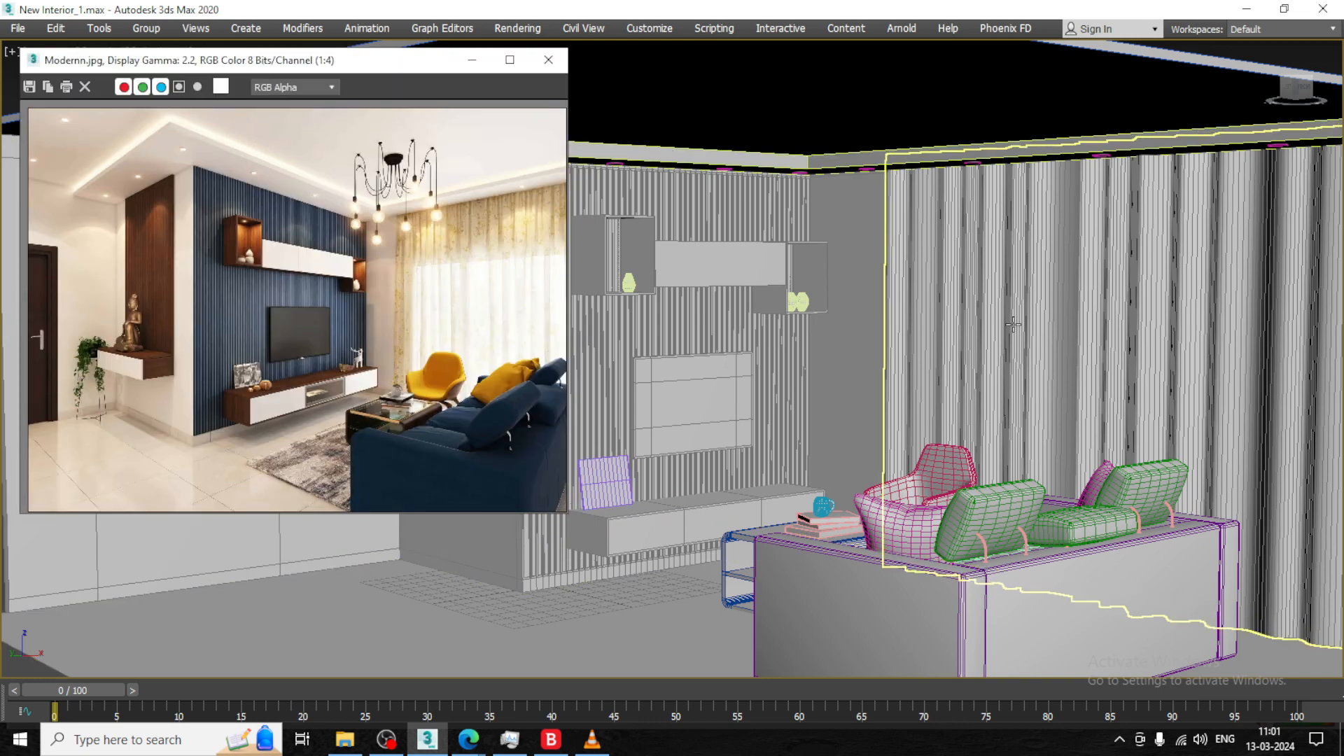
middle_drag(1061, 399, 1092, 384)
alt+middle_drag(1038, 348, 1043, 441)
alt+middle_drag(1000, 294, 907, 324)
mouse_move(990, 317)
alt+middle_down()
mouse_move(964, 231)
mouse_move(964, 372)
mouse_move(969, 323)
alt+middle_up()
scroll(964, 230, down, 4)
scroll(964, 372, up, 4)
middle_drag(975, 211, 1049, 424)
alt+middle_drag(1049, 425, 1049, 448)
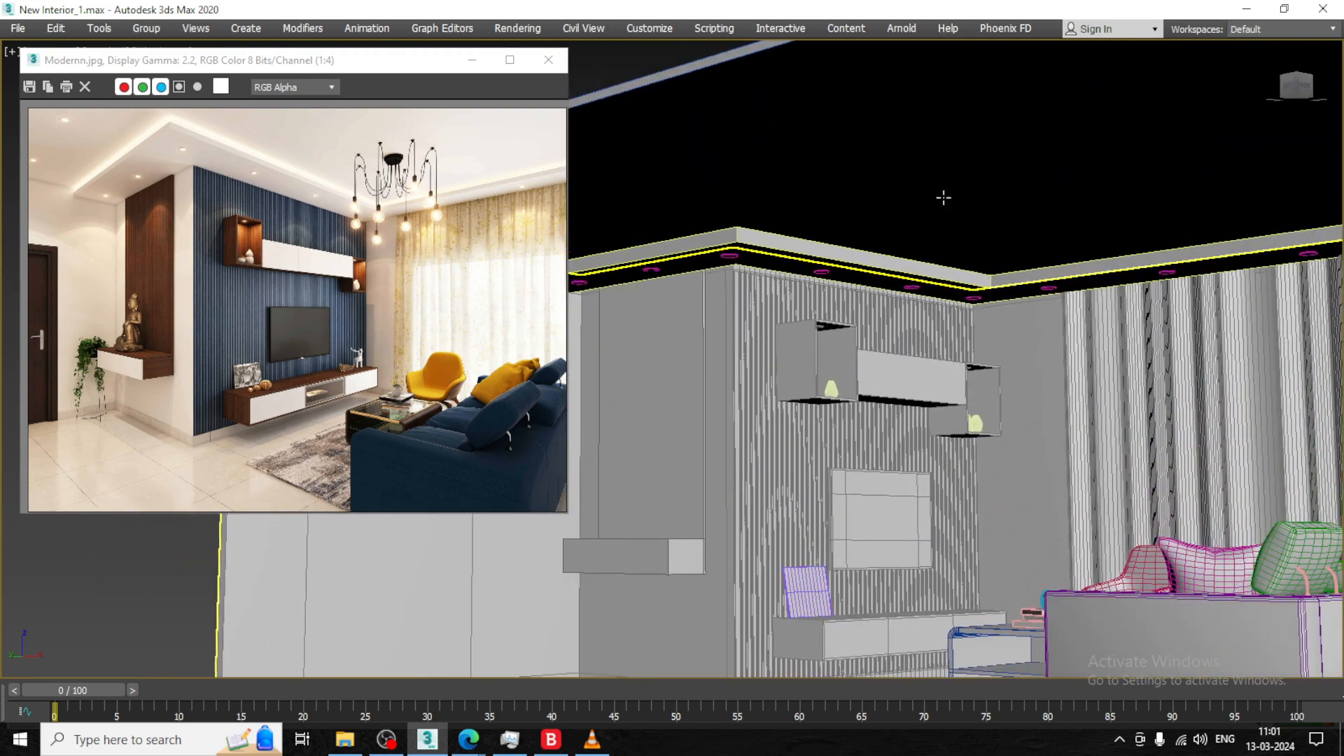
click(942, 198)
alt+middle_drag(970, 289, 1019, 289)
scroll(331, 192, up, 1)
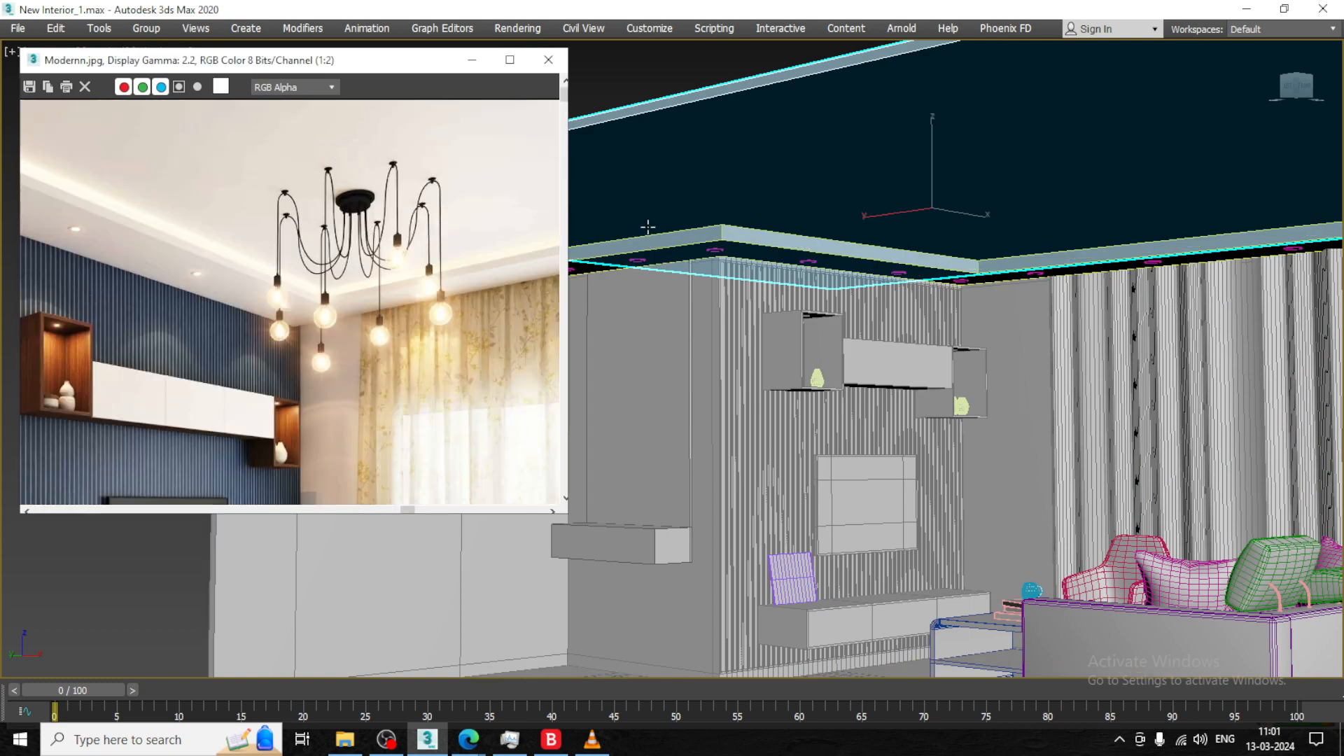
middle_drag(1128, 214, 1113, 218)
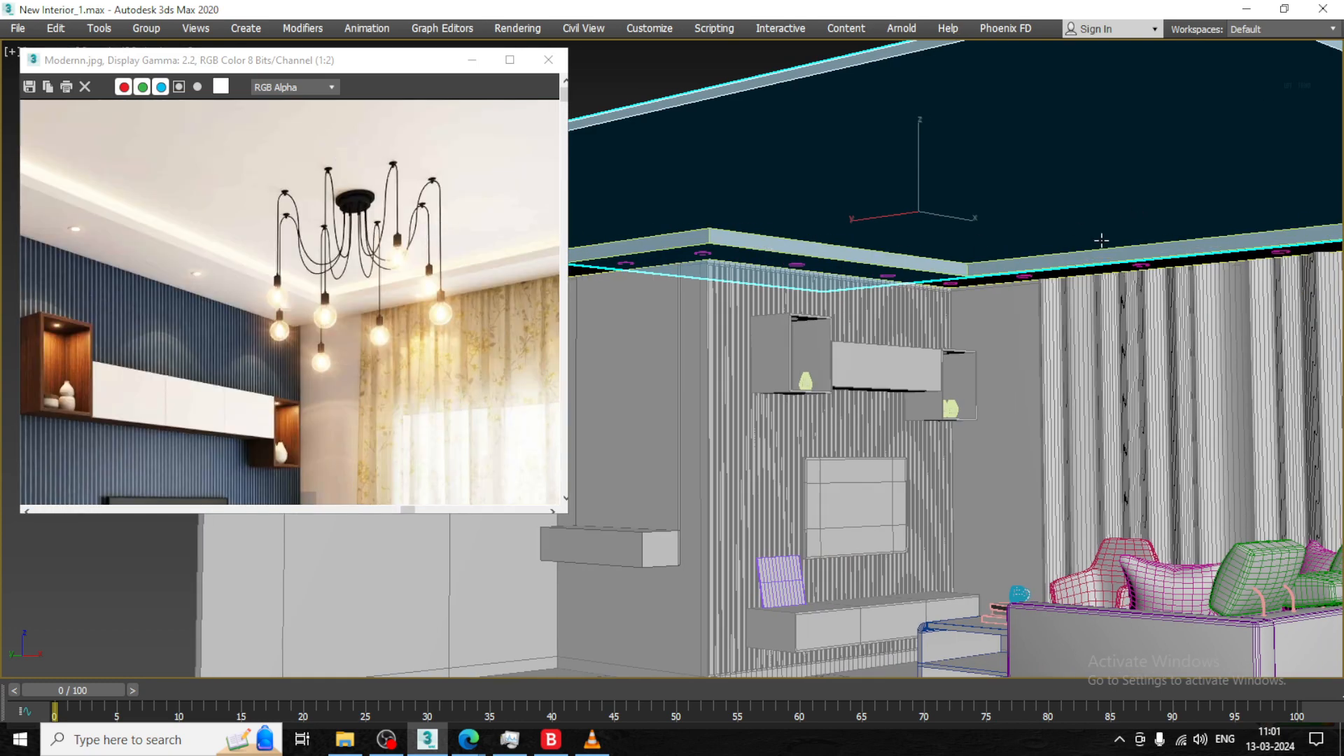
Leave expert mode and create a cylinder of about 8.4 radius and 4.8 height between the sofa and TV wall in the Top view, using AutoGrid
key(ctrl+x)
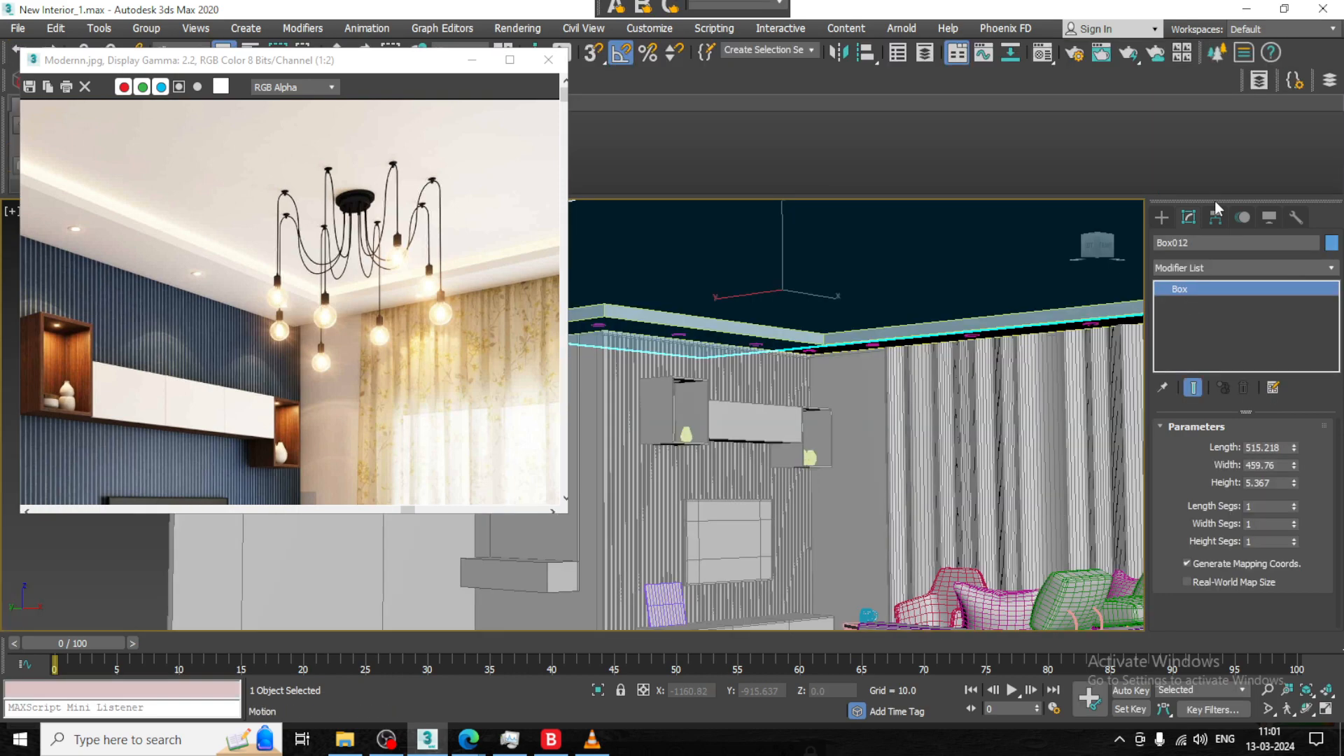
click(1162, 217)
scroll(810, 397, down, 5)
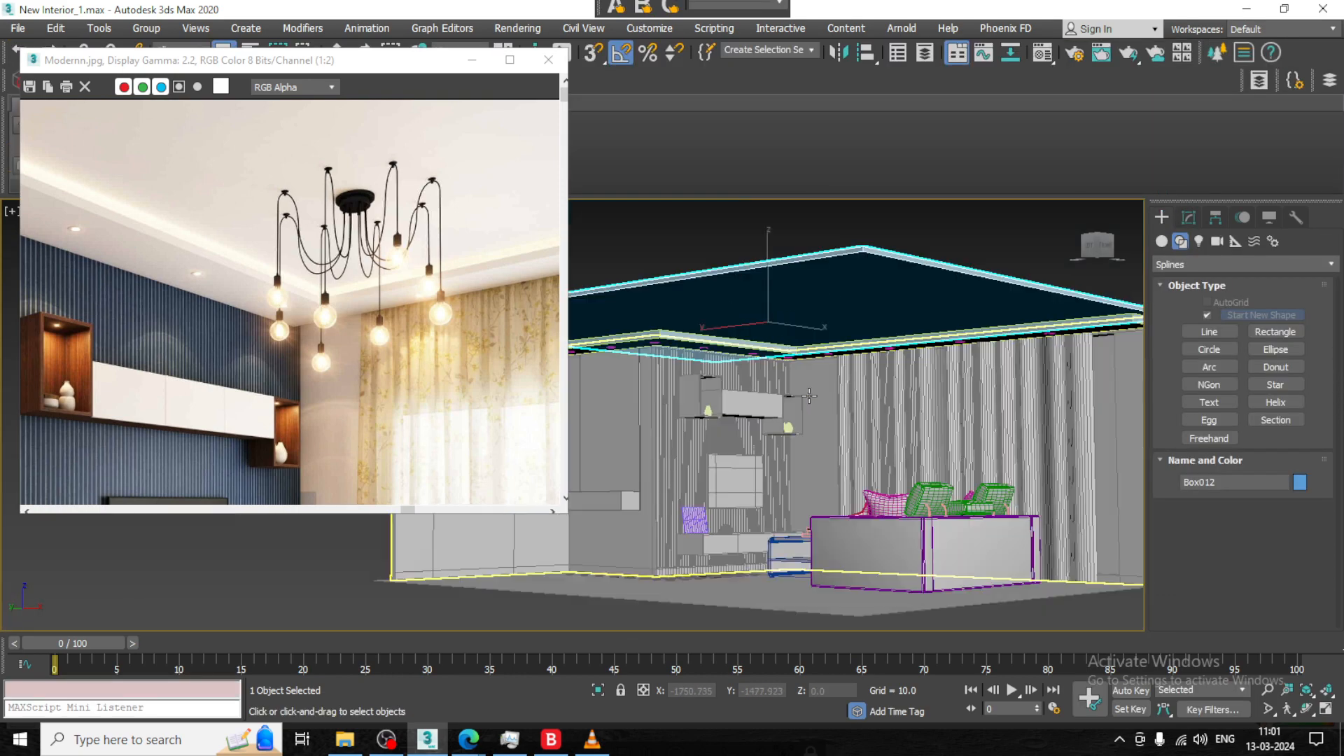
click(1162, 242)
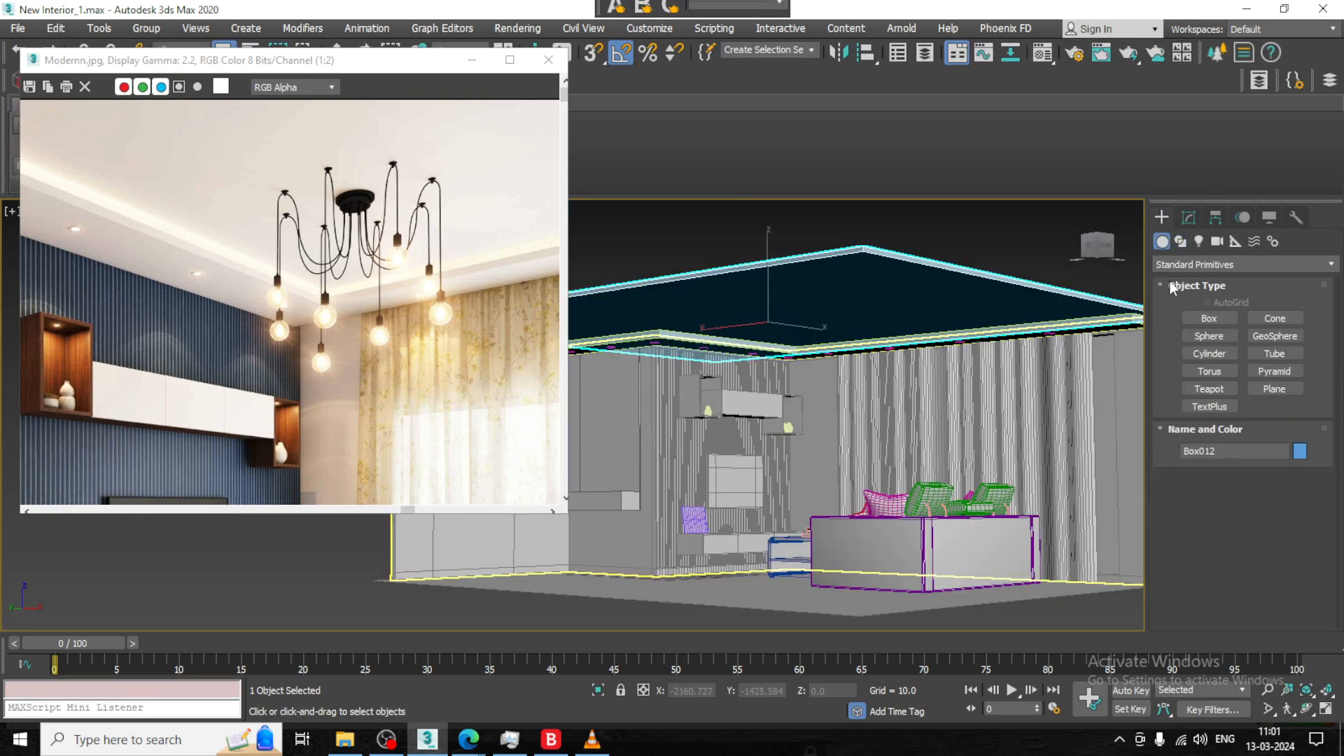
click(1209, 354)
scroll(830, 279, up, 5)
scroll(830, 279, up, 2)
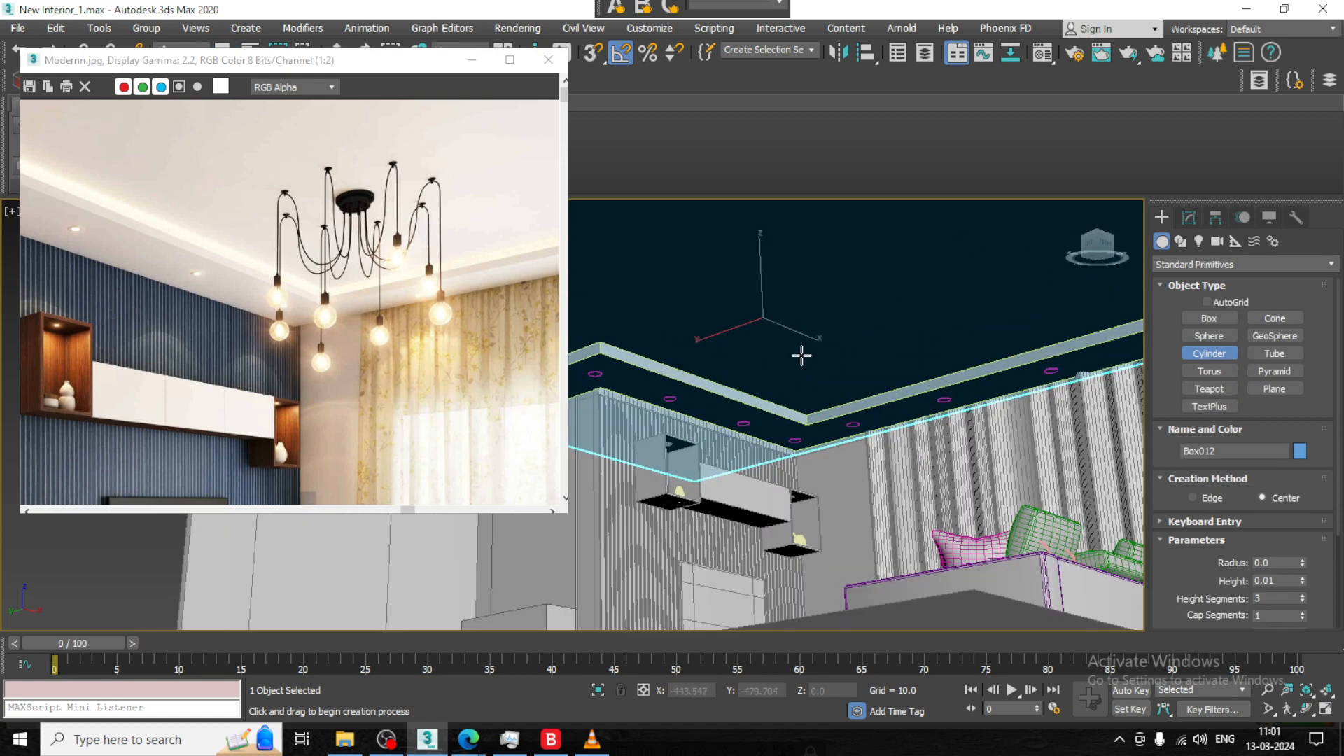
key(alt+w)
drag(408, 70, 295, 68)
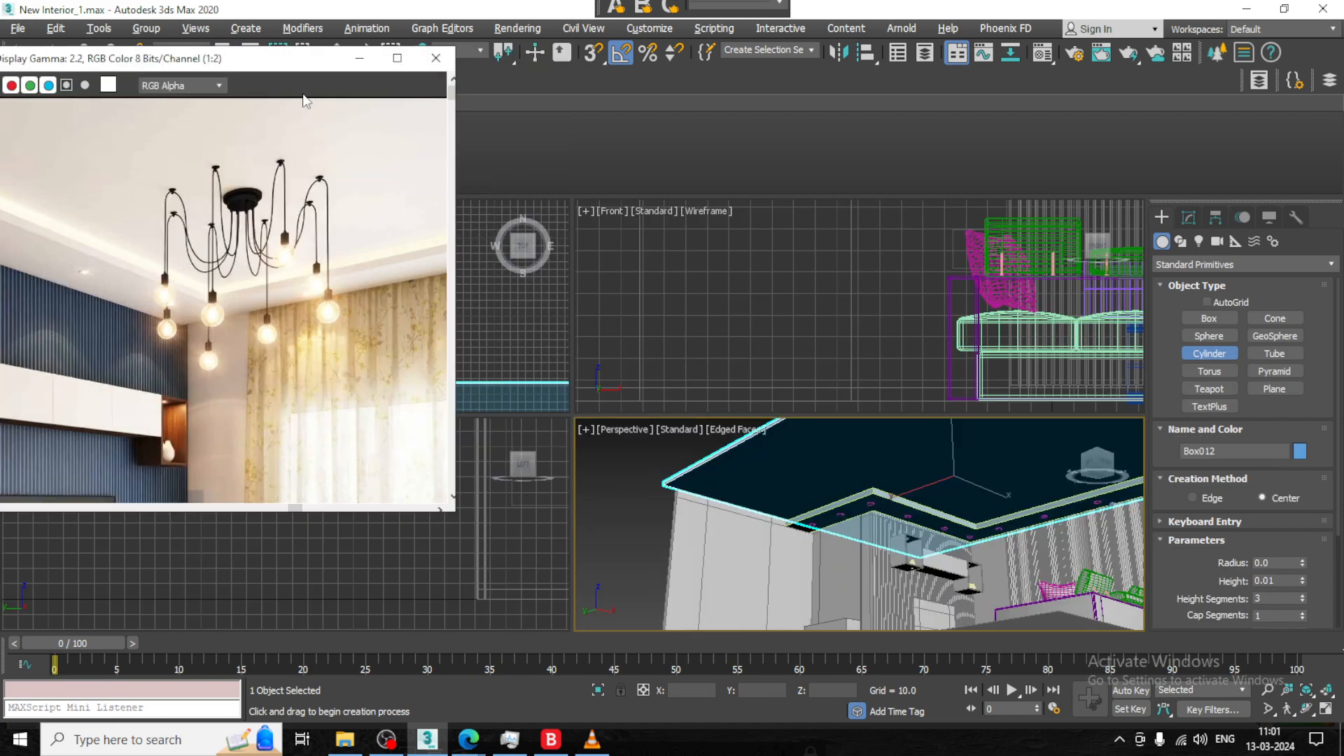
middle_click(490, 308)
key(alt+w)
scroll(723, 312, down, 5)
middle_drag(836, 387, 821, 492)
scroll(813, 363, down, 4)
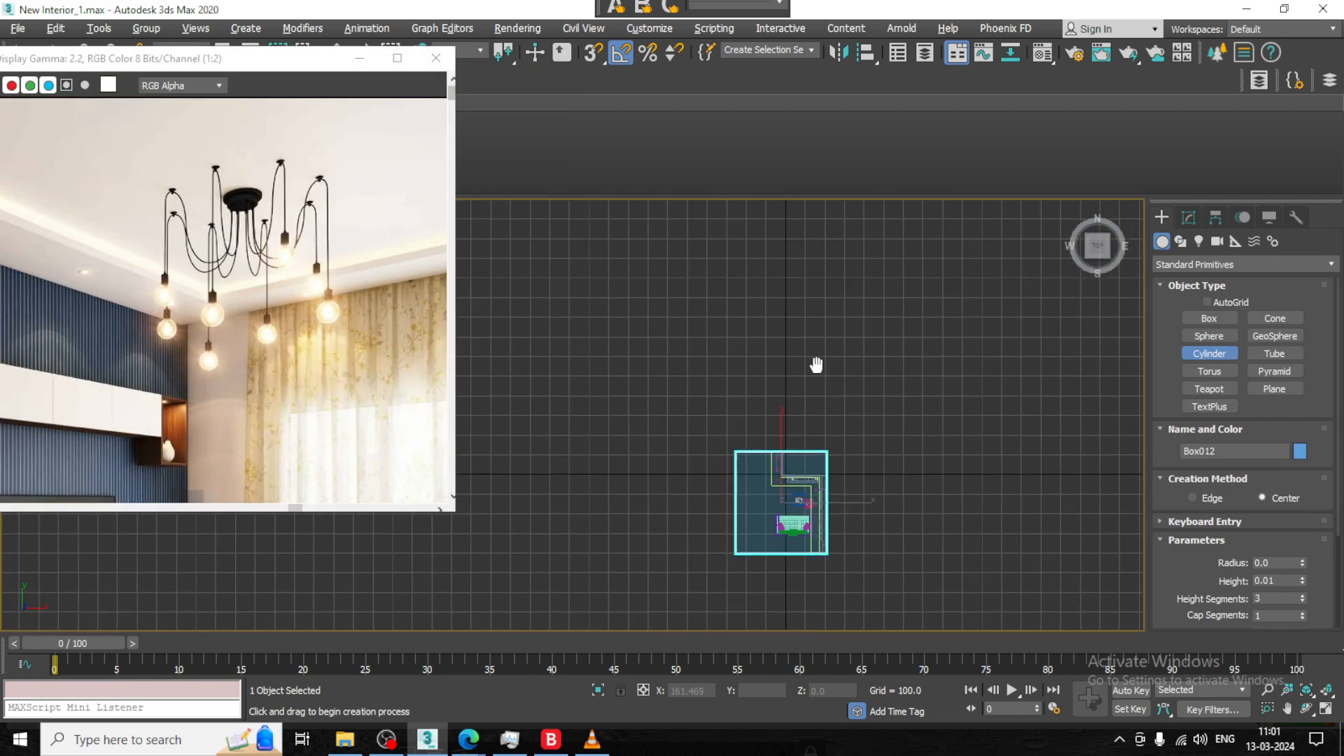
scroll(804, 441, up, 8)
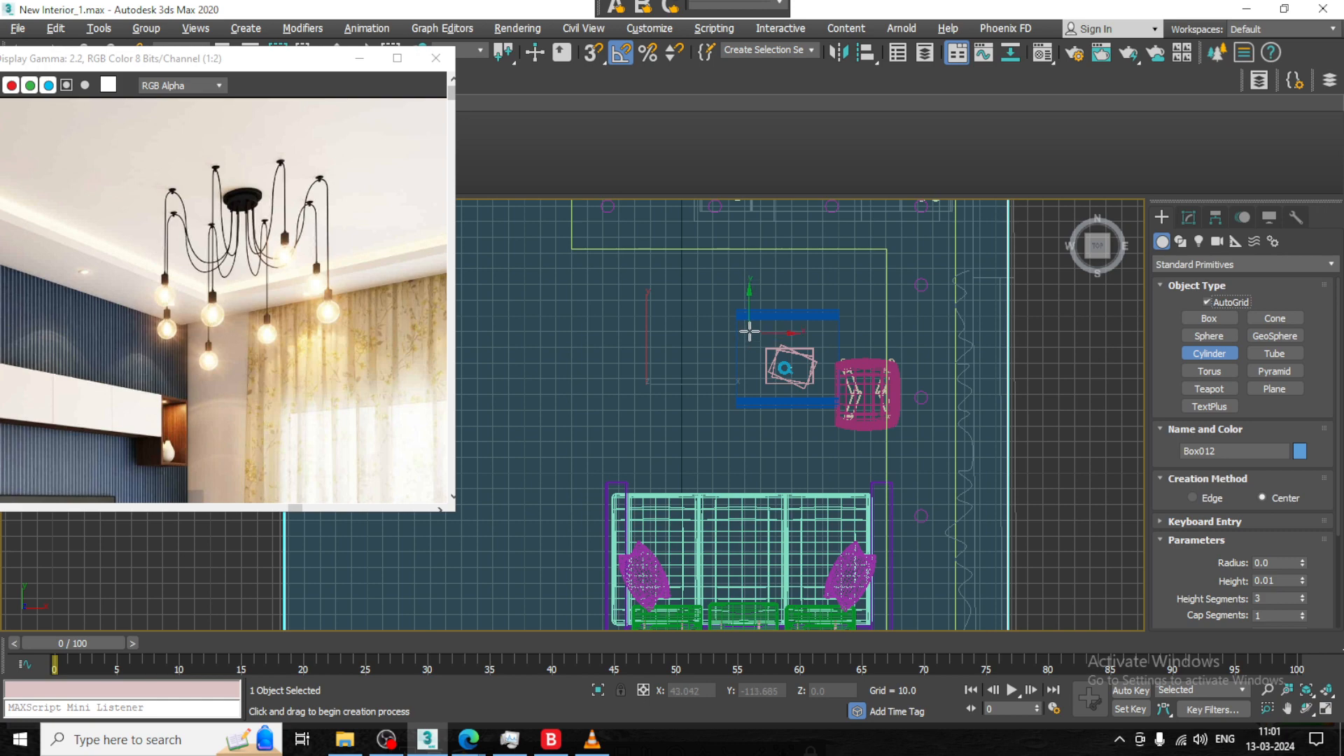
drag(756, 326, 760, 328)
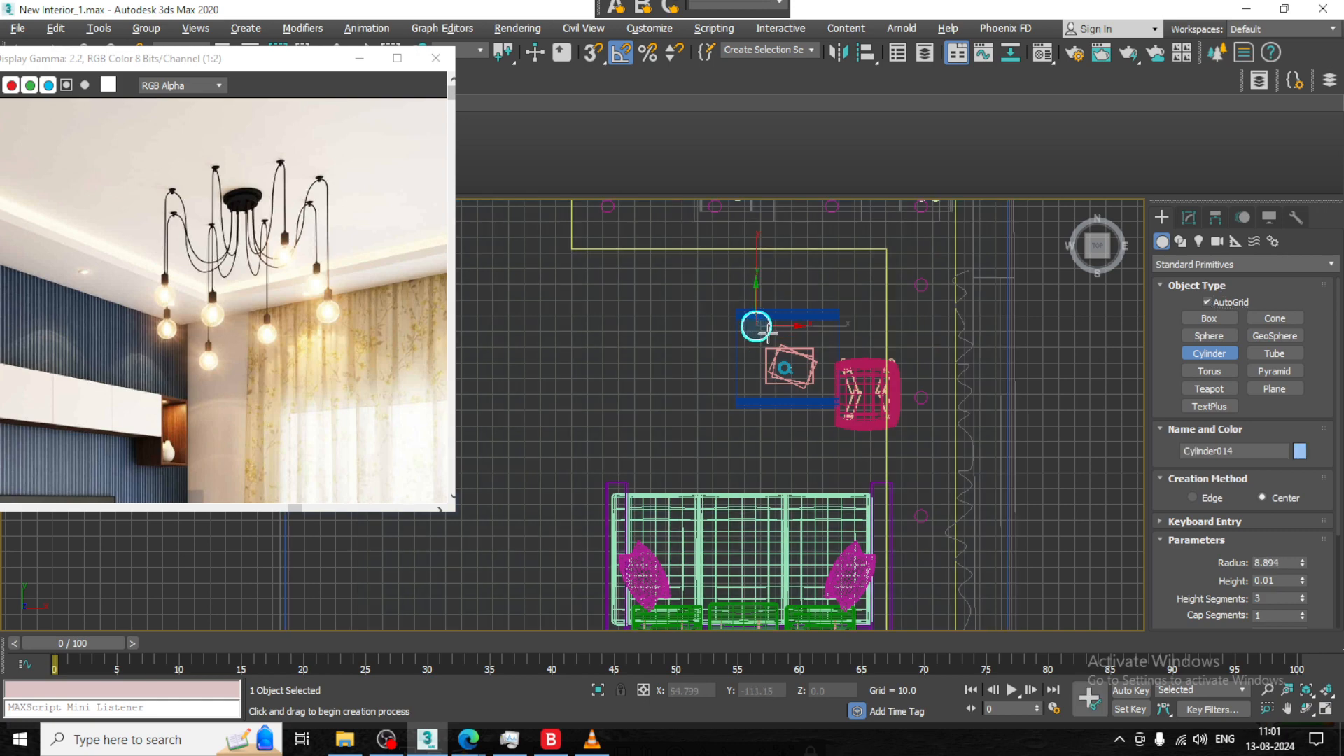
Lower the cylinder vertically in the Perspective view to about Z 222.7
key(w)
key(alt+w)
middle_click(980, 467)
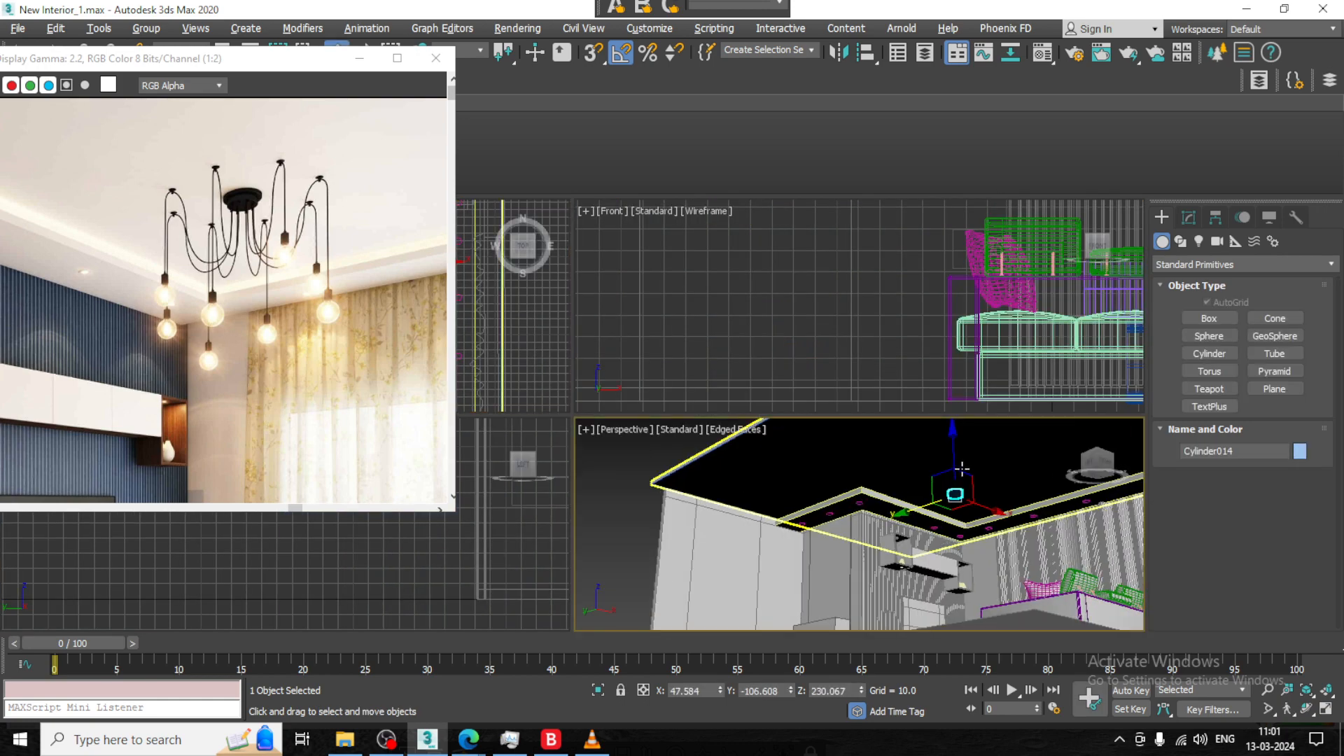
key(alt+w)
alt+middle_drag(805, 463, 776, 346)
scroll(776, 346, up, 2)
scroll(776, 346, up, 2)
drag(767, 300, 777, 325)
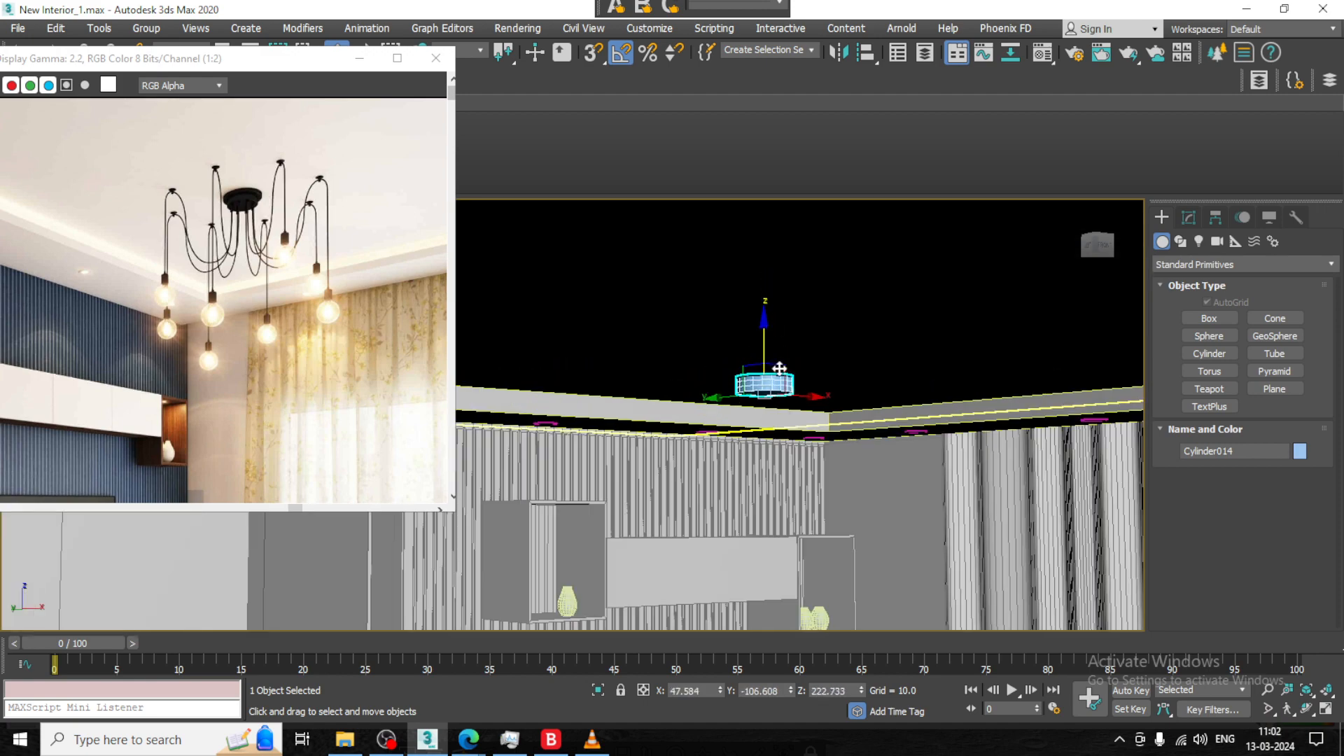
Set the cylinder to 2 height segments and a height of 3.415, and raise it about 1.5 toward the ceiling
scroll(780, 369, up, 3)
middle_drag(780, 369, 849, 339)
alt+middle_drag(841, 401, 836, 372)
click(1190, 217)
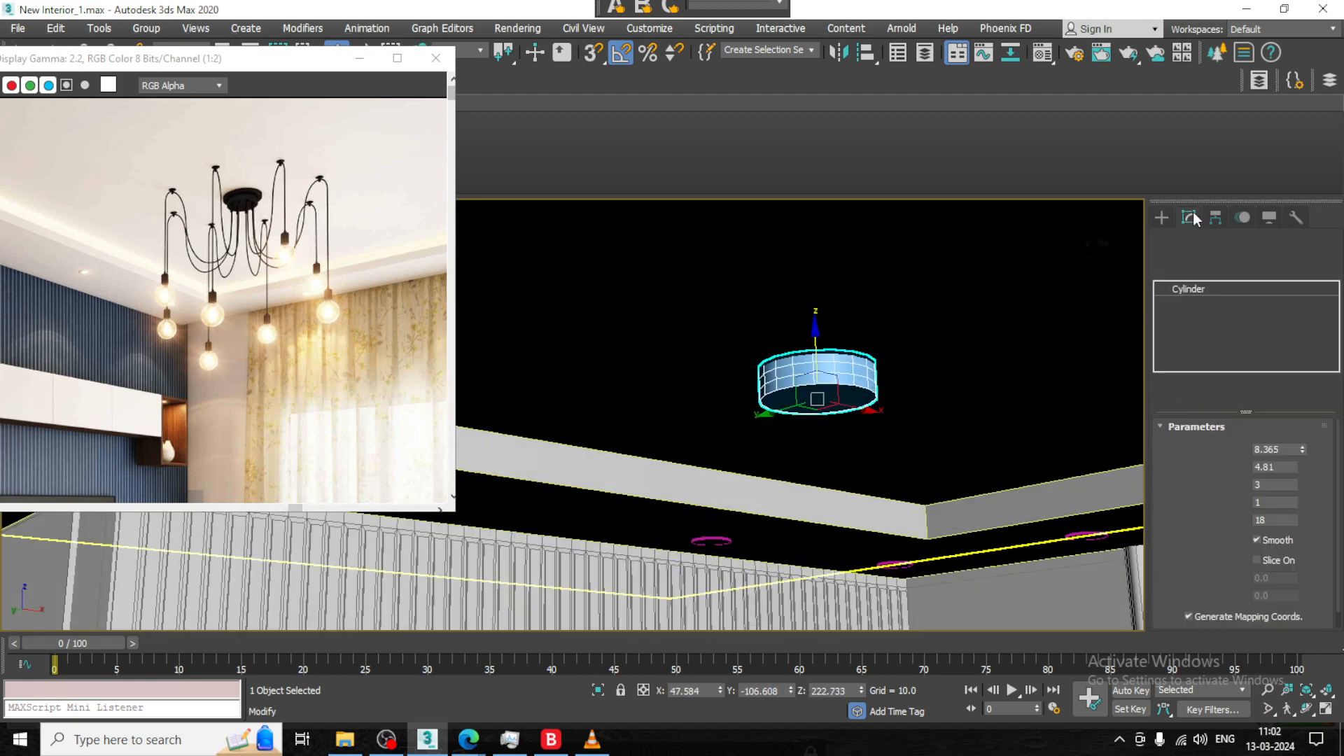
click(1303, 488)
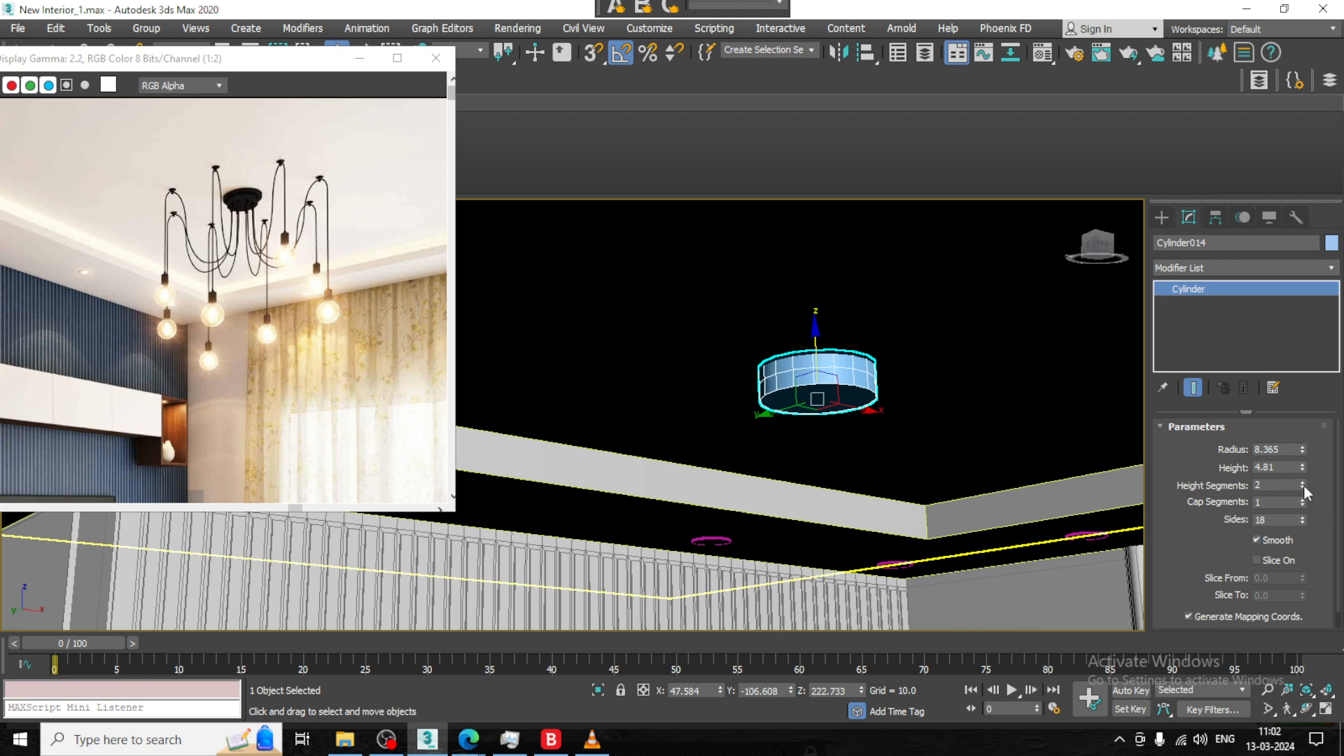
drag(1303, 467, 1304, 493)
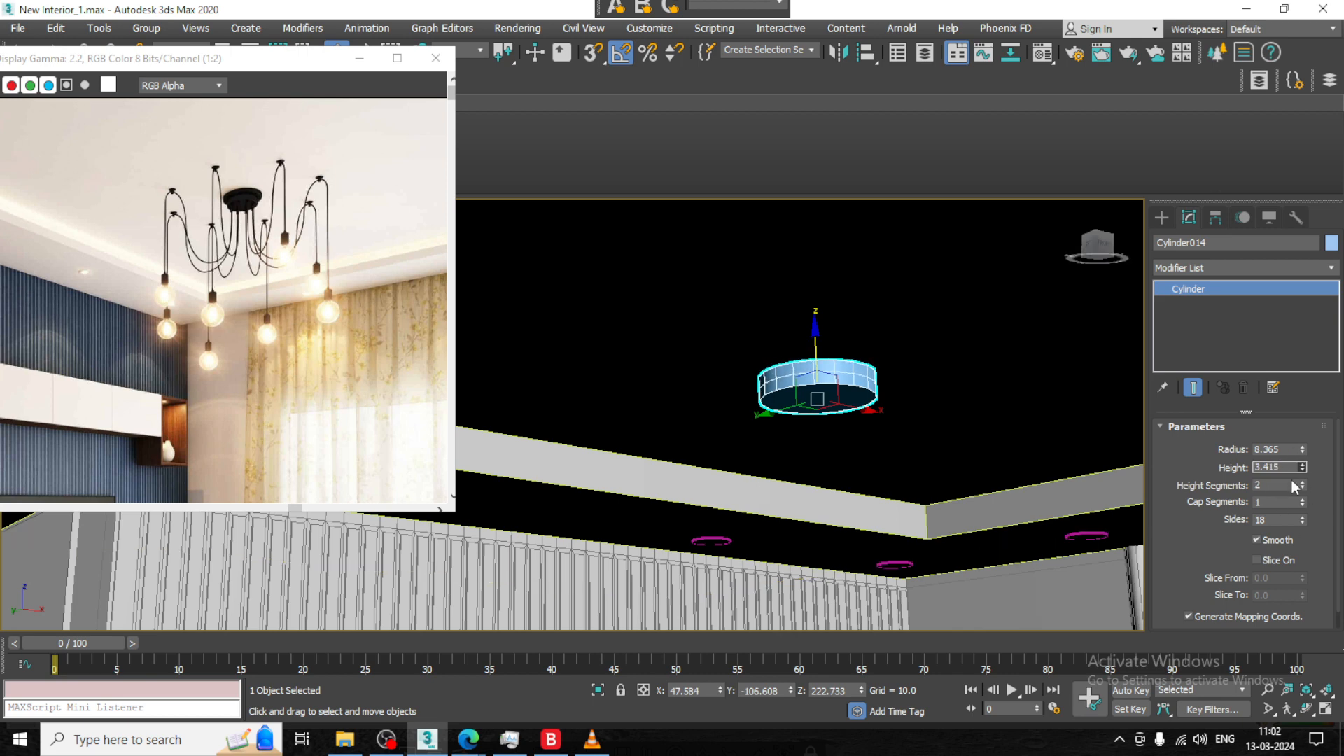
drag(815, 350, 823, 341)
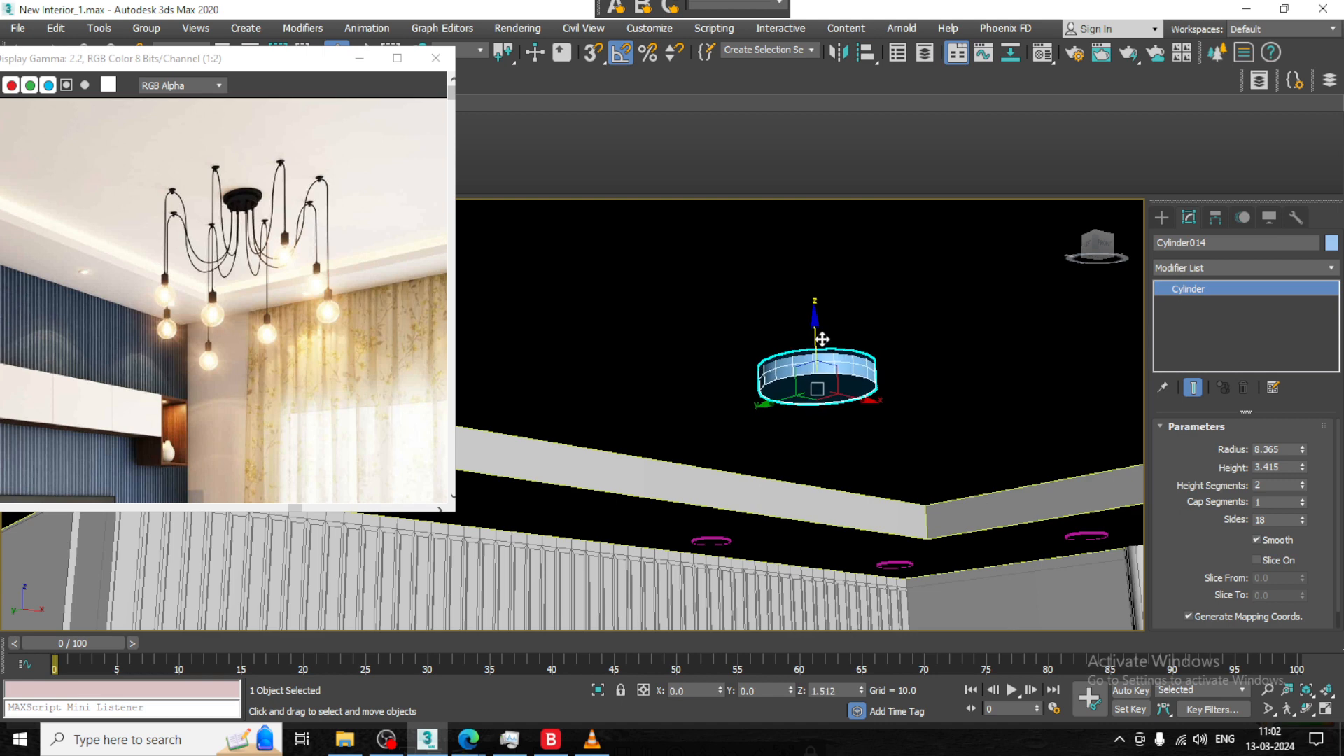
Convert the cylinder to an Editable Poly and inset its bottom polygon by about 1.7
right_click(818, 342)
mouse_move(914, 528)
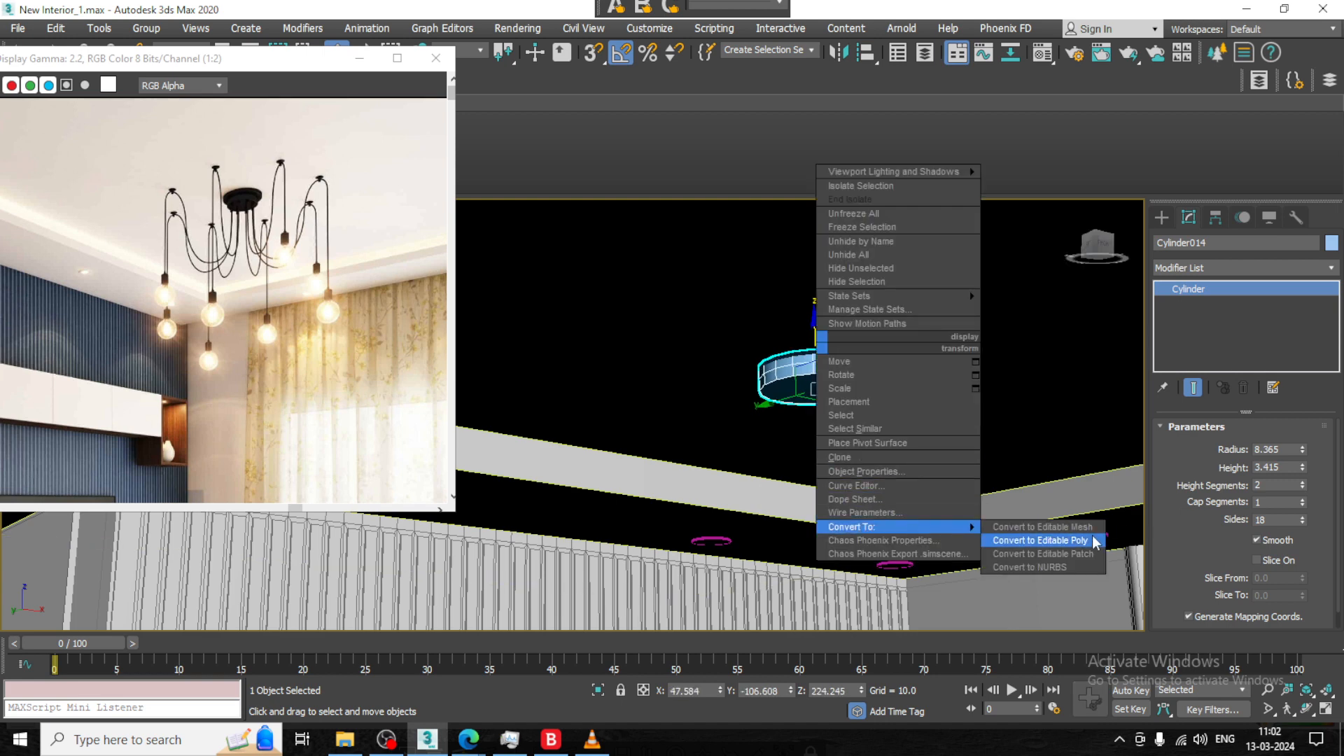
click(1040, 540)
key(4)
click(851, 390)
alt+middle_drag(888, 356, 892, 342)
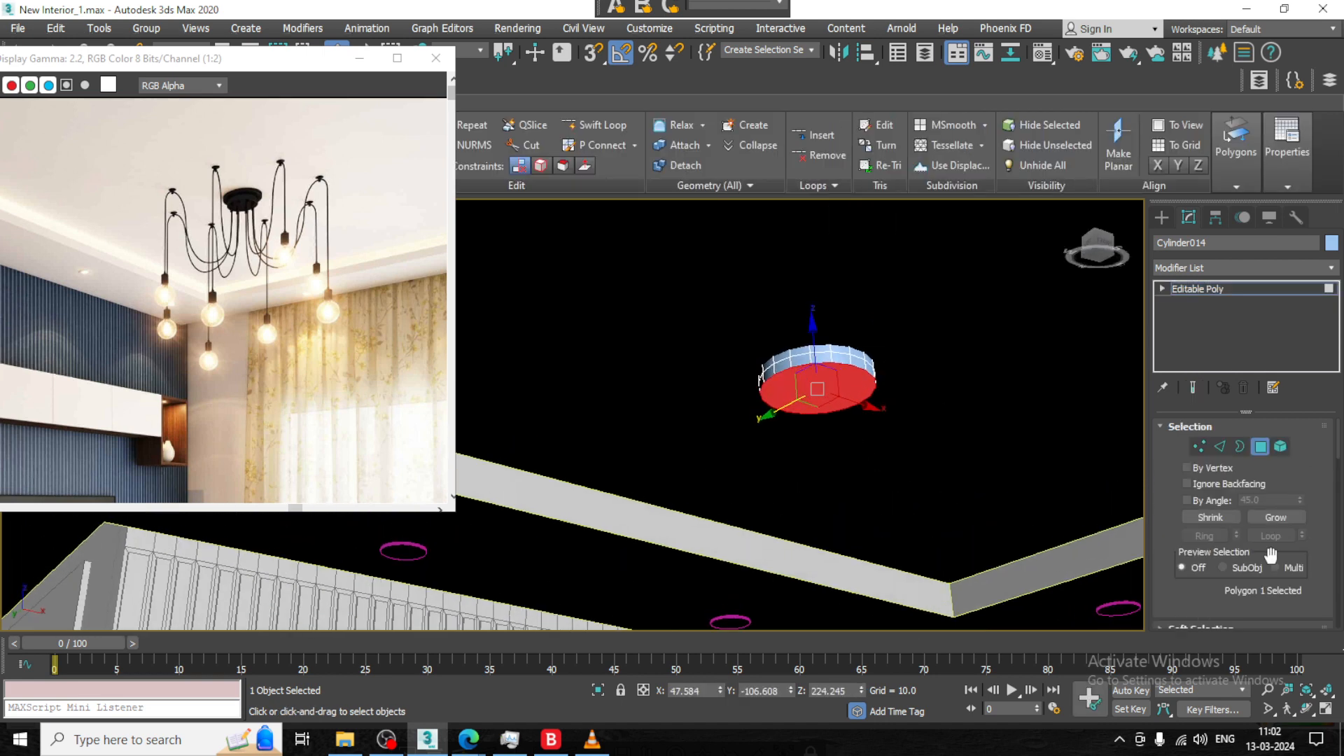
drag(1189, 605, 1191, 490)
click(1298, 593)
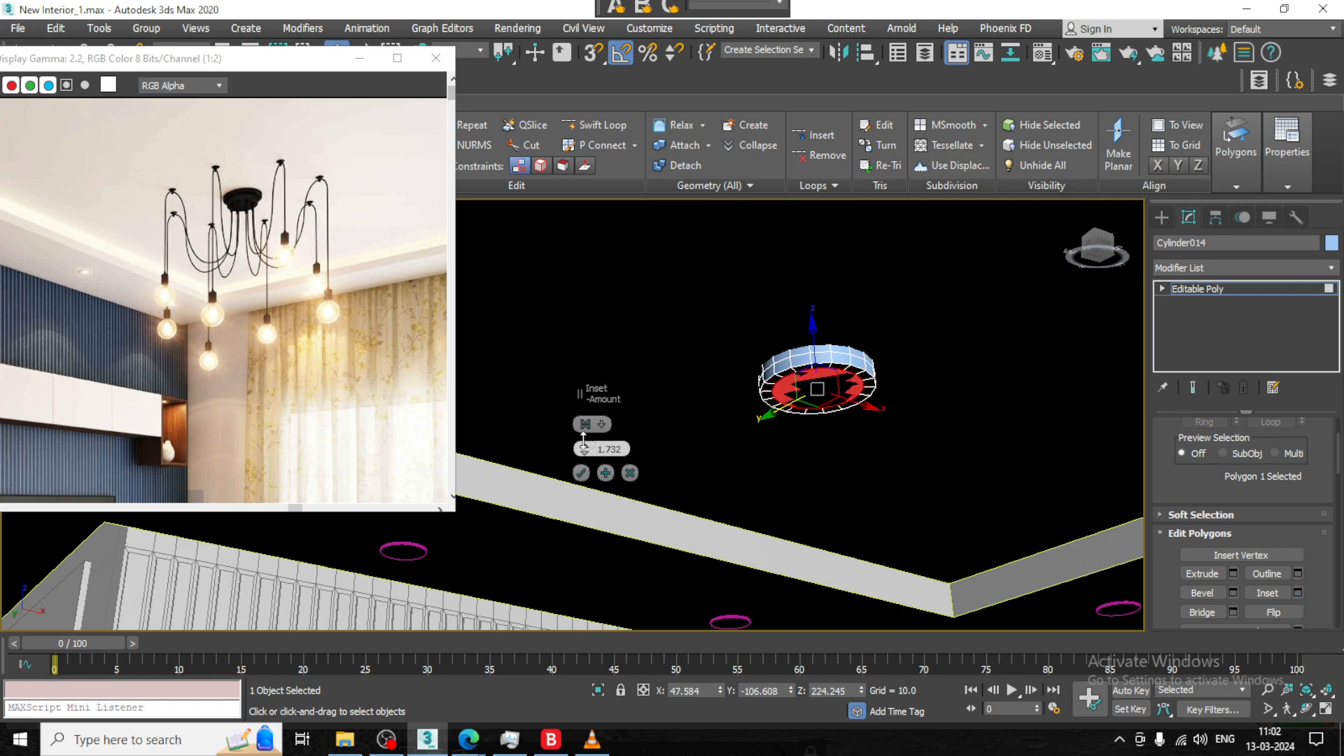
click(581, 473)
Extrude the inset polygon downward to about Z 221.8 and leave polygon editing
click(1234, 574)
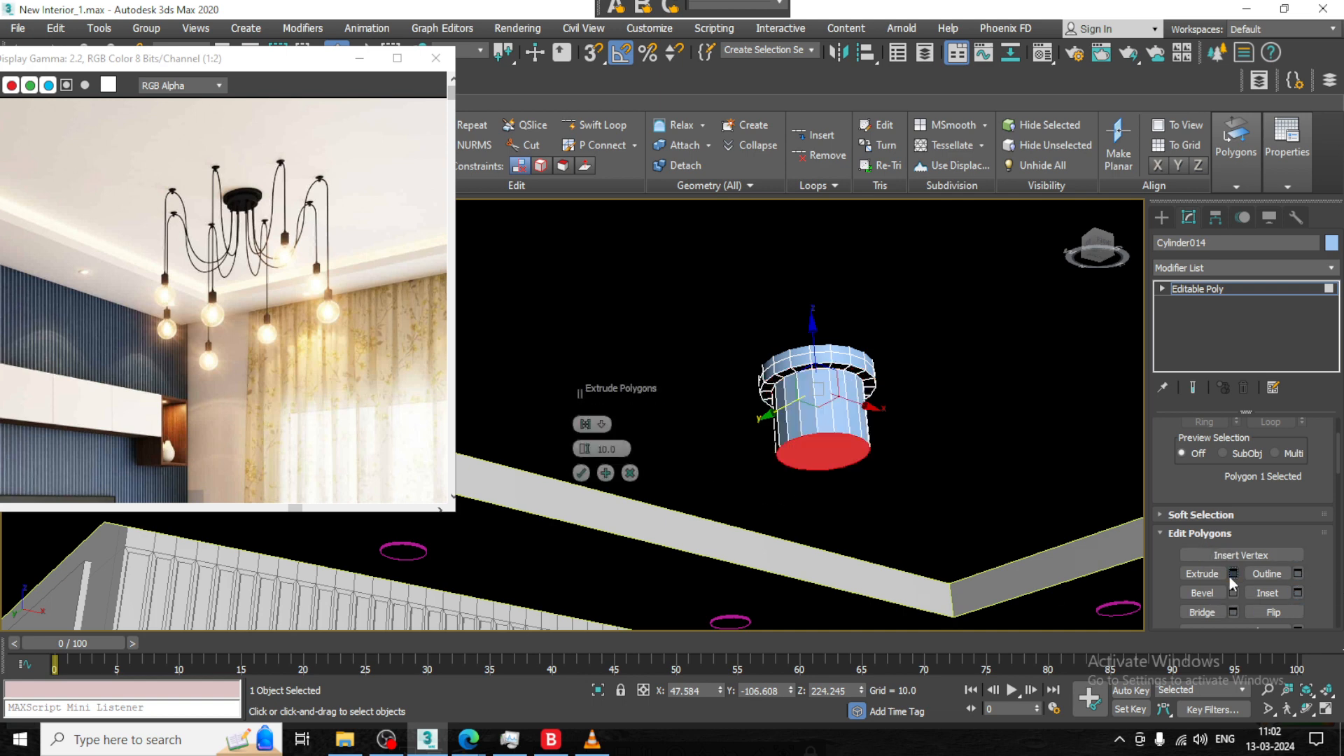
drag(582, 452, 608, 513)
click(581, 473)
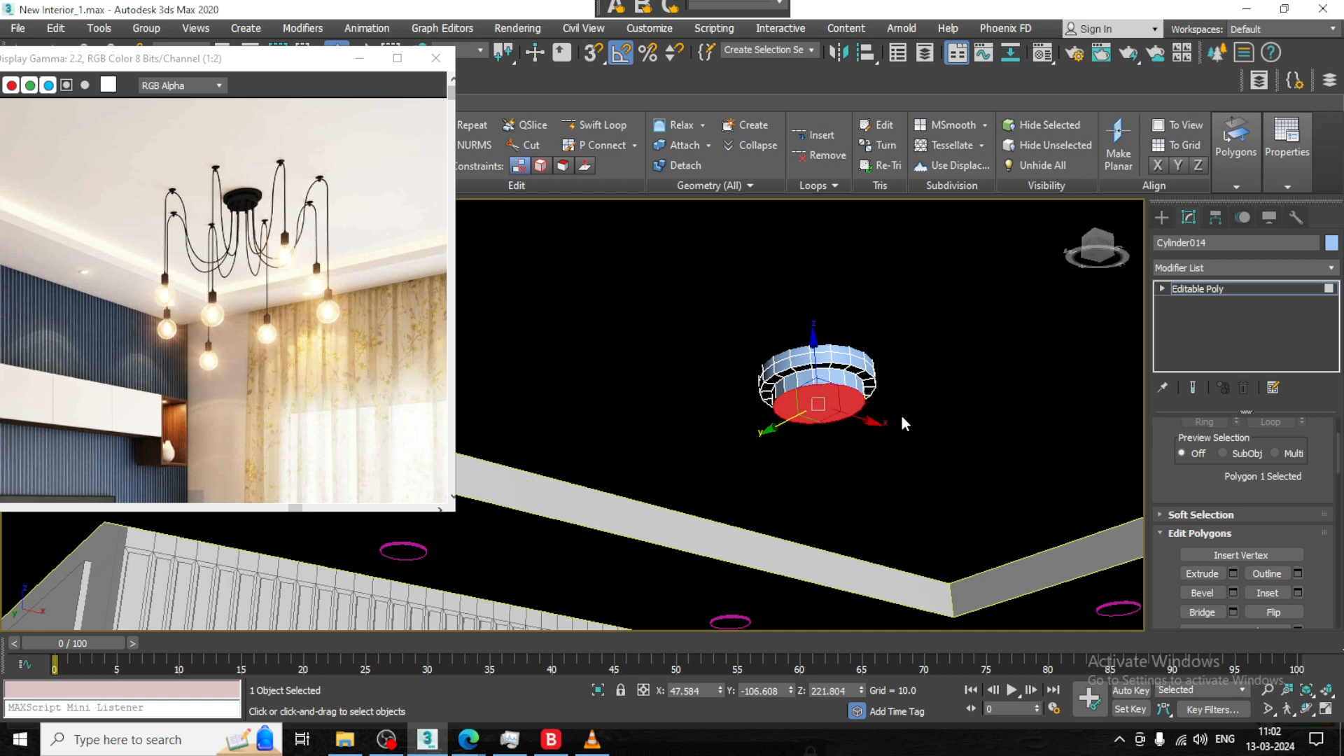
alt+middle_drag(865, 380, 871, 429)
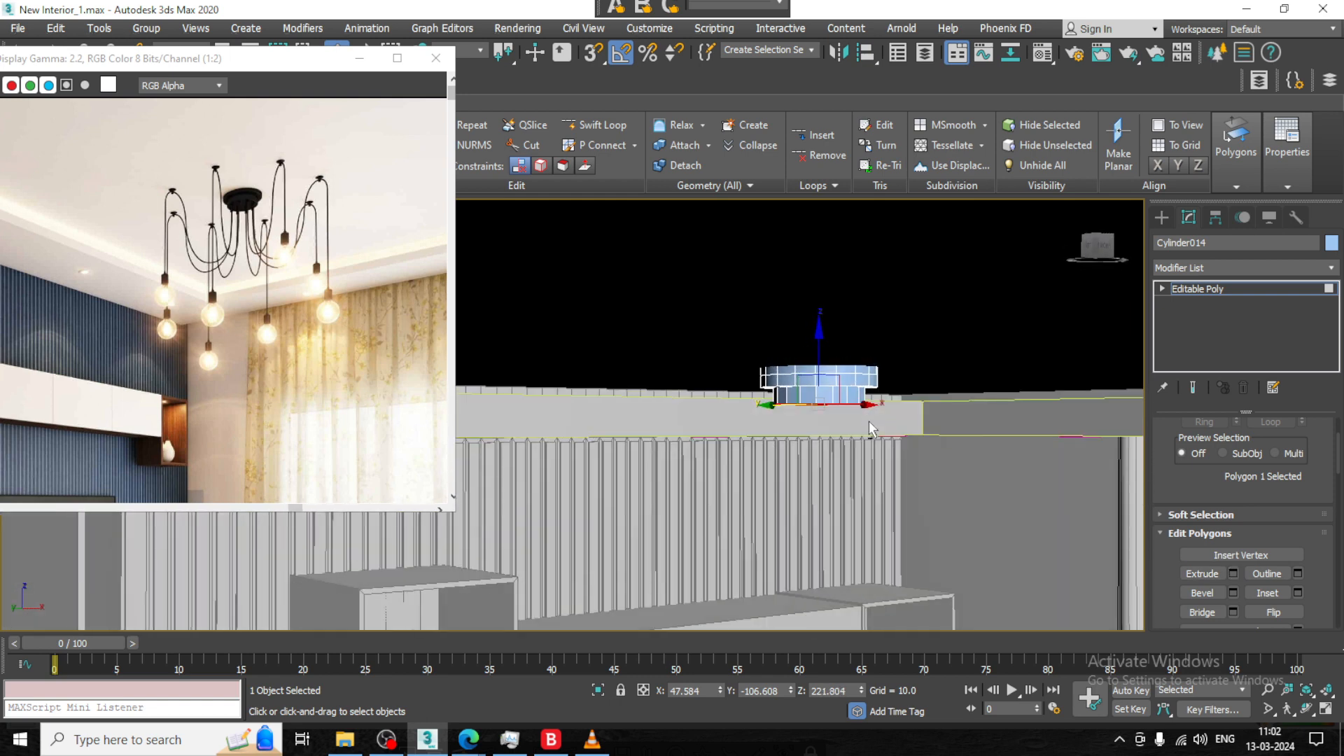
click(1162, 219)
middle_drag(796, 354, 779, 354)
key(alt+w)
middle_click(763, 353)
key(alt+q)
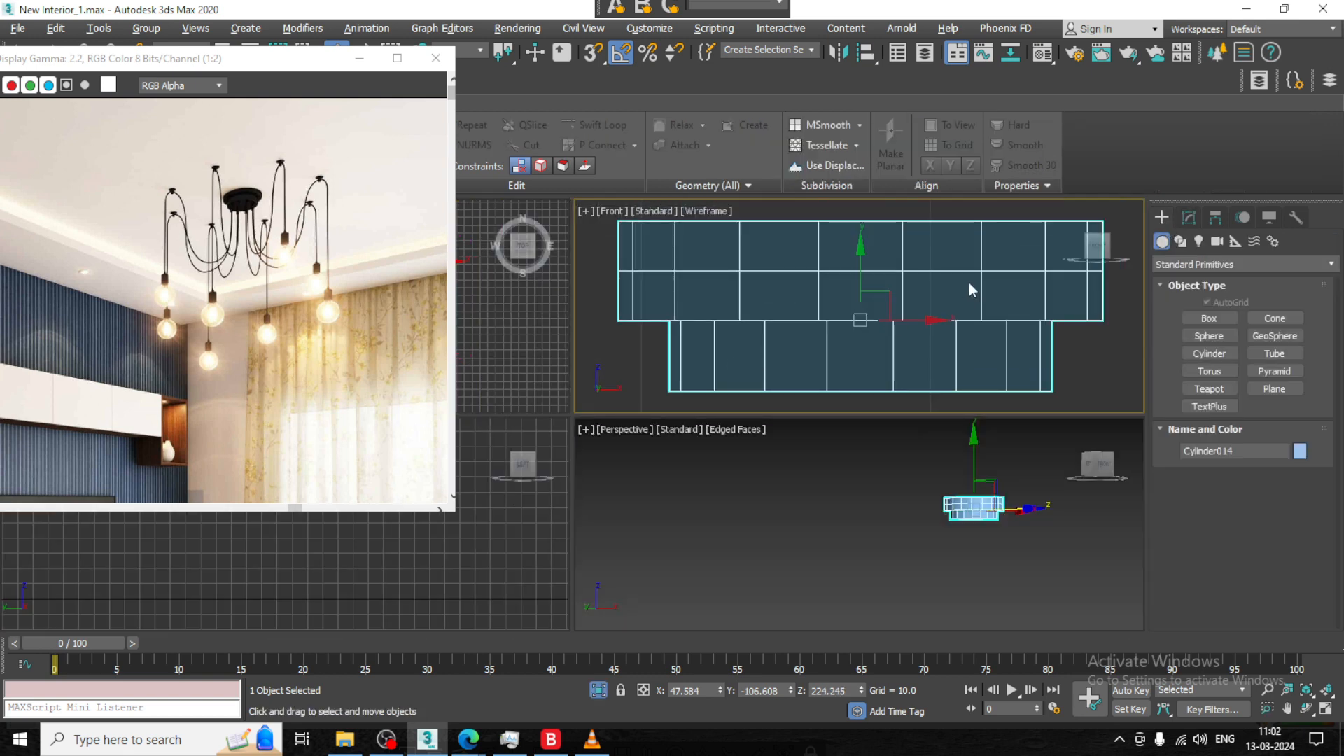
middle_drag(969, 283, 964, 283)
right_click(1002, 238)
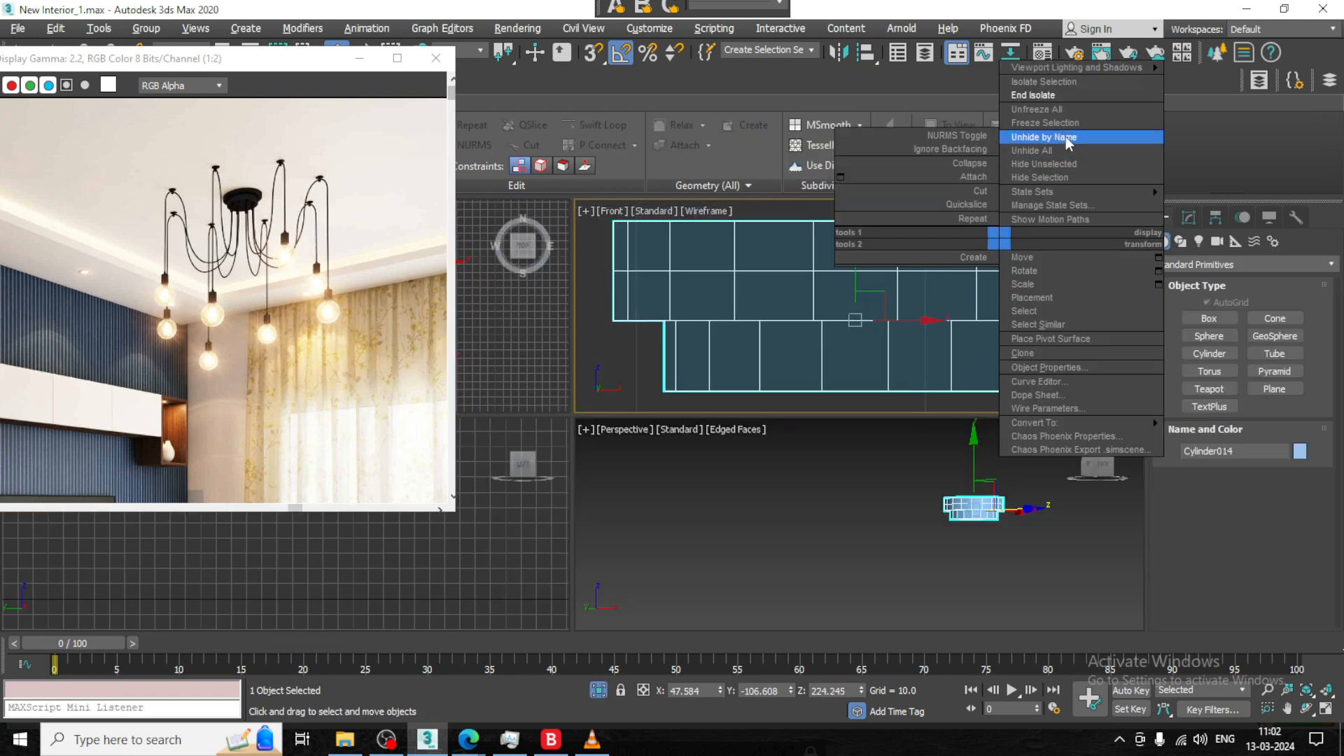
click(1066, 99)
middle_drag(912, 321, 840, 315)
key(alt+w)
key(z)
scroll(843, 312, down, 8)
scroll(826, 366, down, 5)
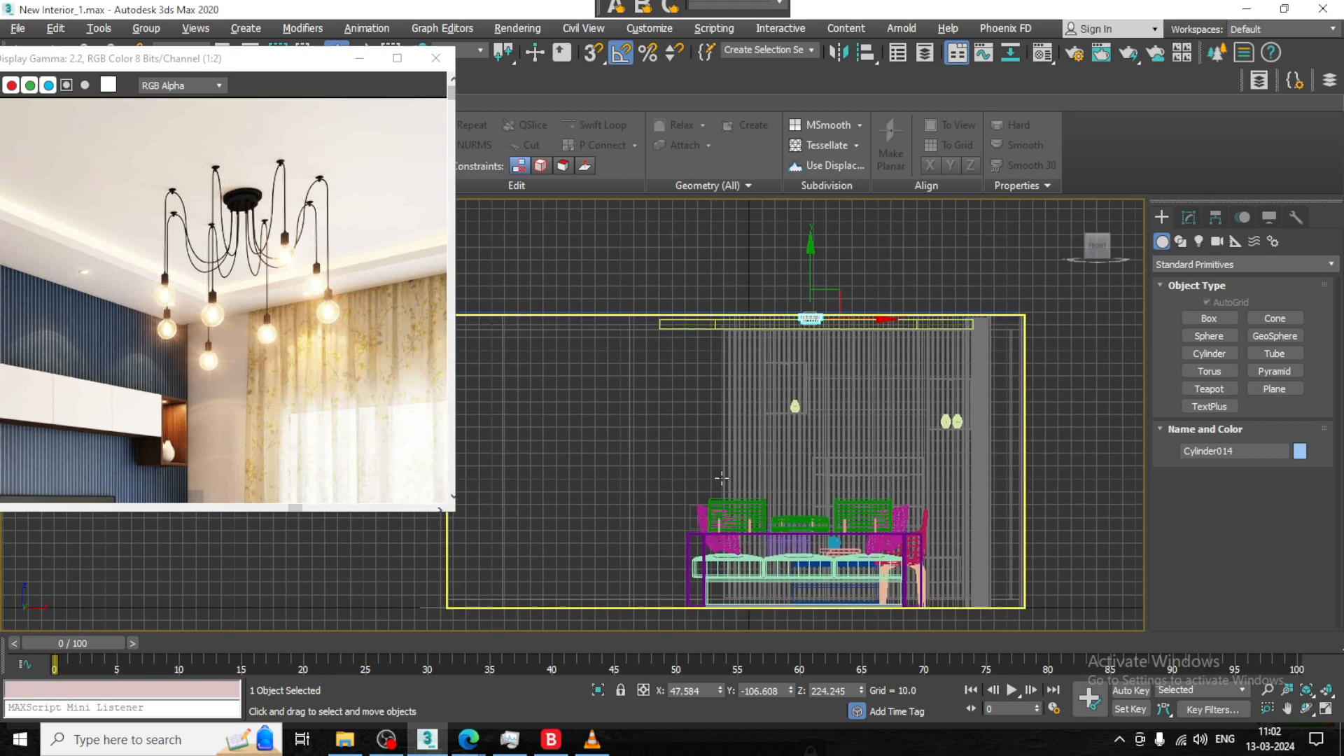
Draw a curved cord spline in the Left view from the ceiling mount's underside, dipping, rising to the ceiling, and dropping to a hanging end
key(alt+w)
middle_click(369, 590)
key(z)
key(alt+w)
scroll(708, 439, down, 12)
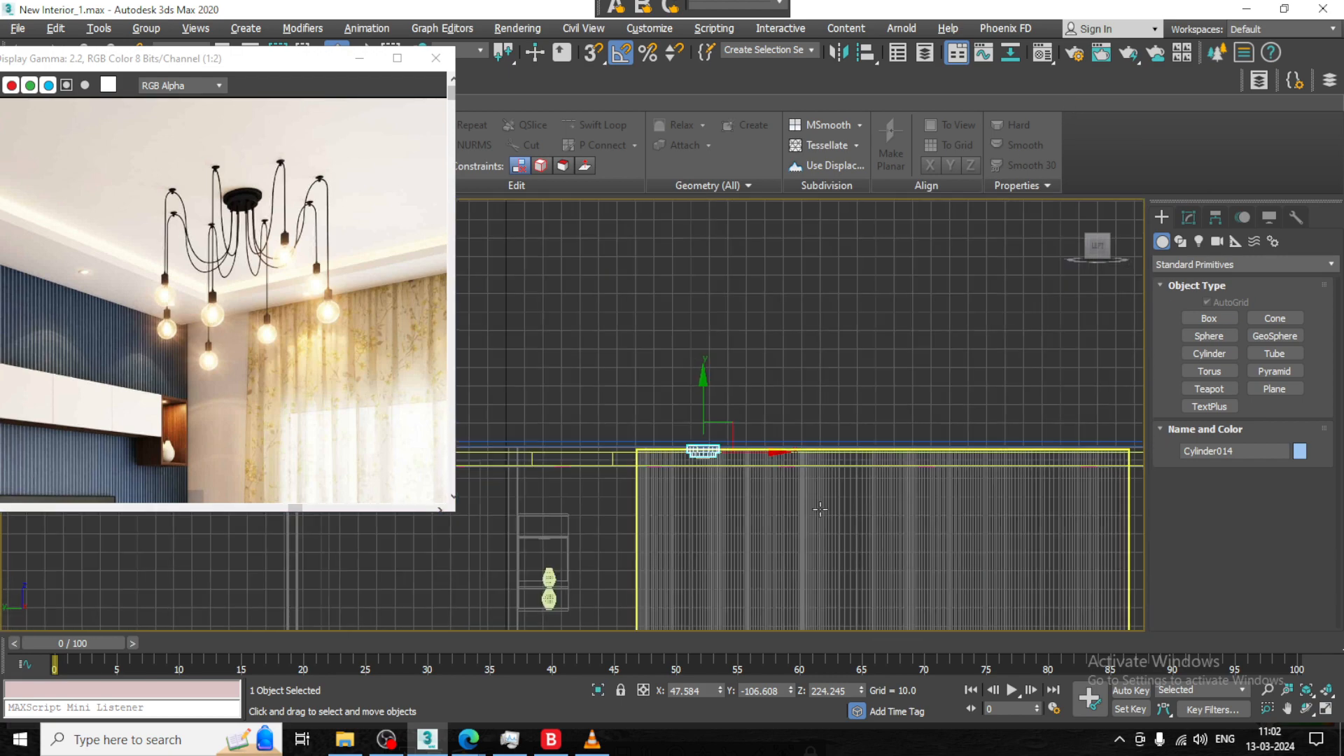
middle_drag(822, 429, 799, 213)
scroll(800, 213, down, 2)
scroll(750, 270, up, 2)
middle_drag(750, 269, 756, 364)
scroll(747, 341, up, 4)
click(1180, 241)
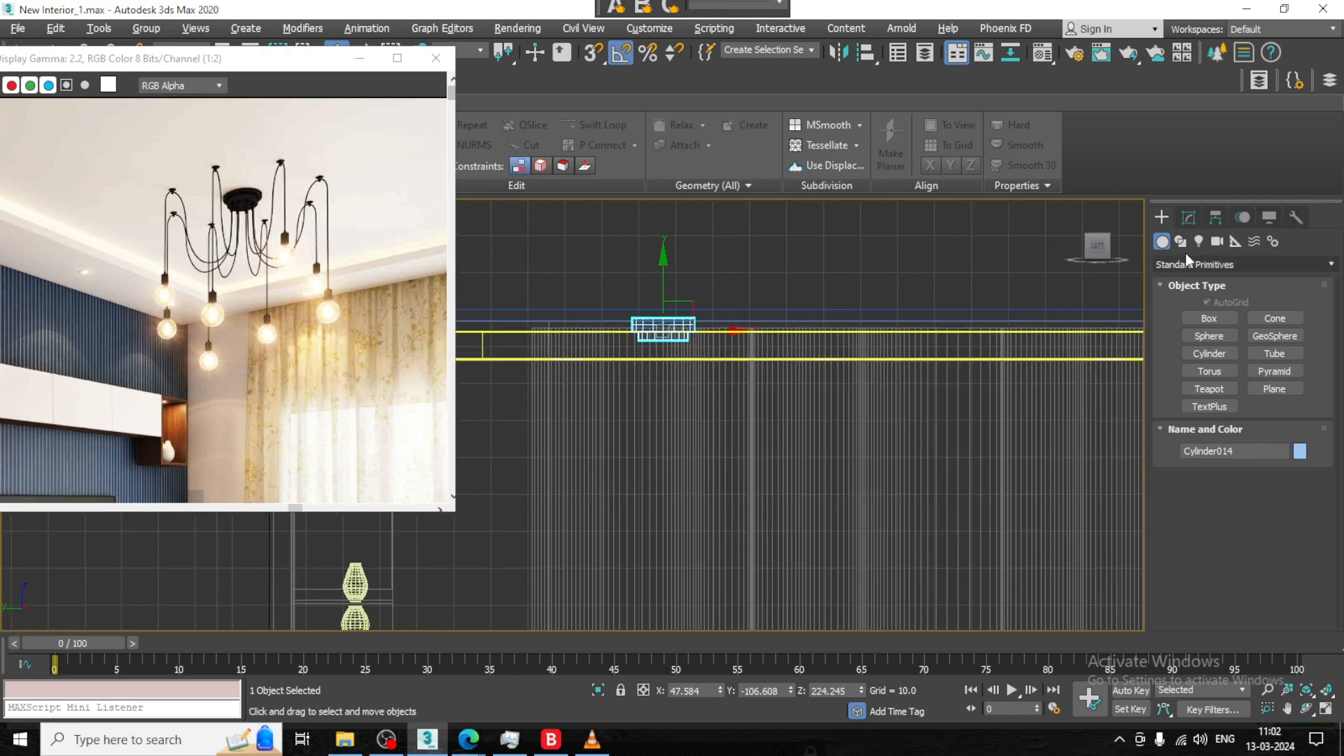
click(1209, 332)
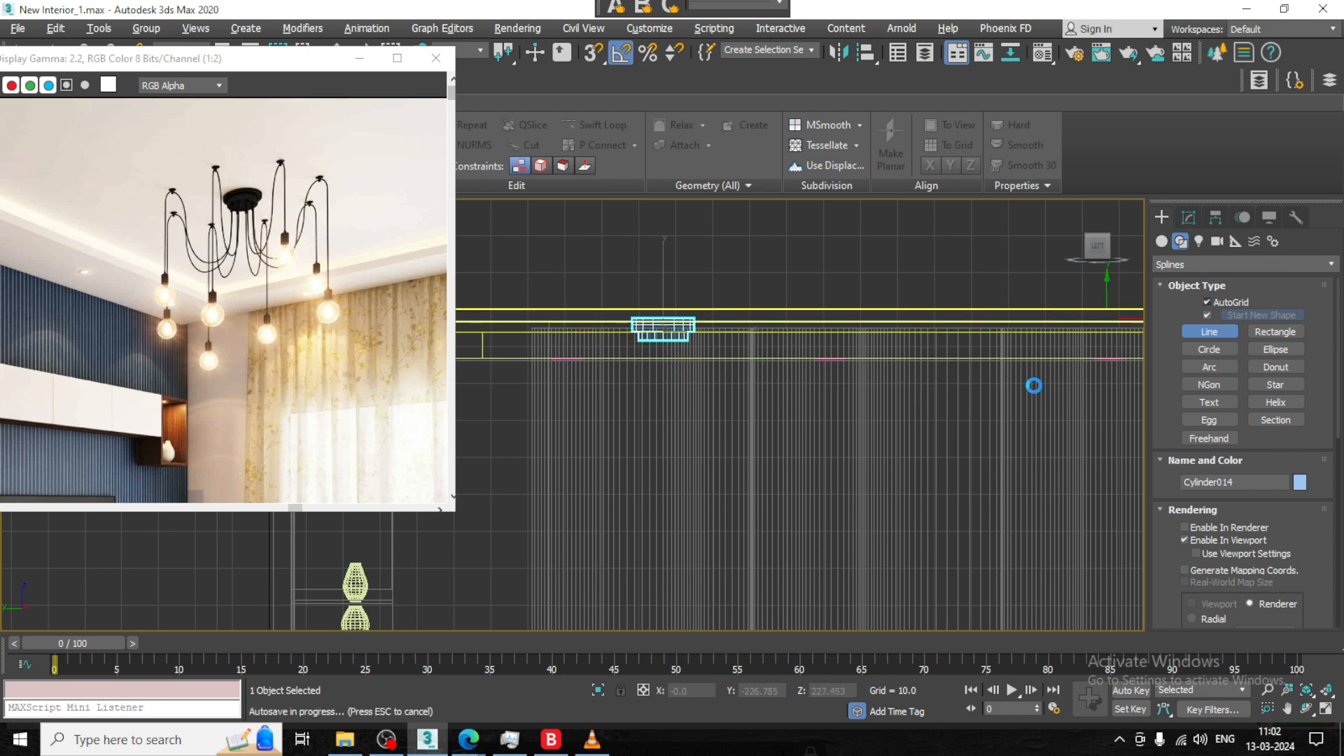
scroll(1069, 362, up, 2)
scroll(586, 384, up, 2)
middle_drag(533, 385, 670, 374)
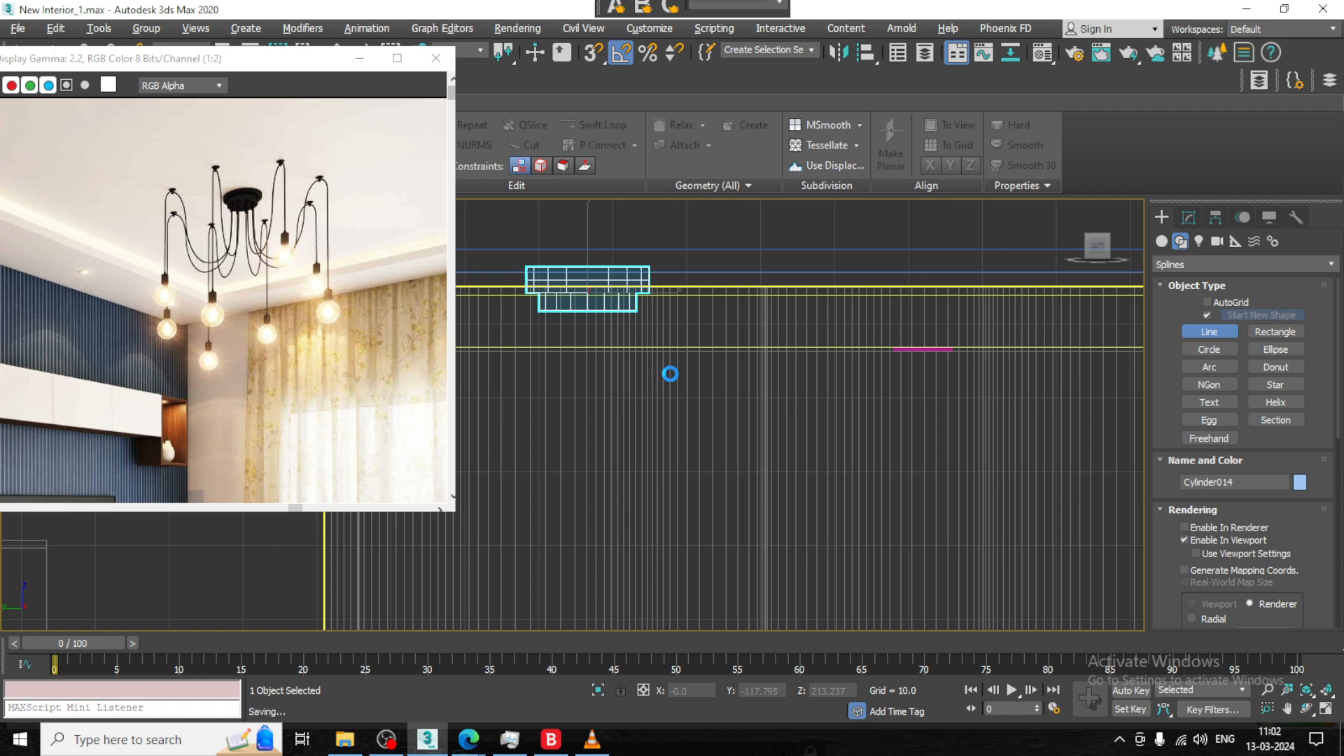
click(607, 310)
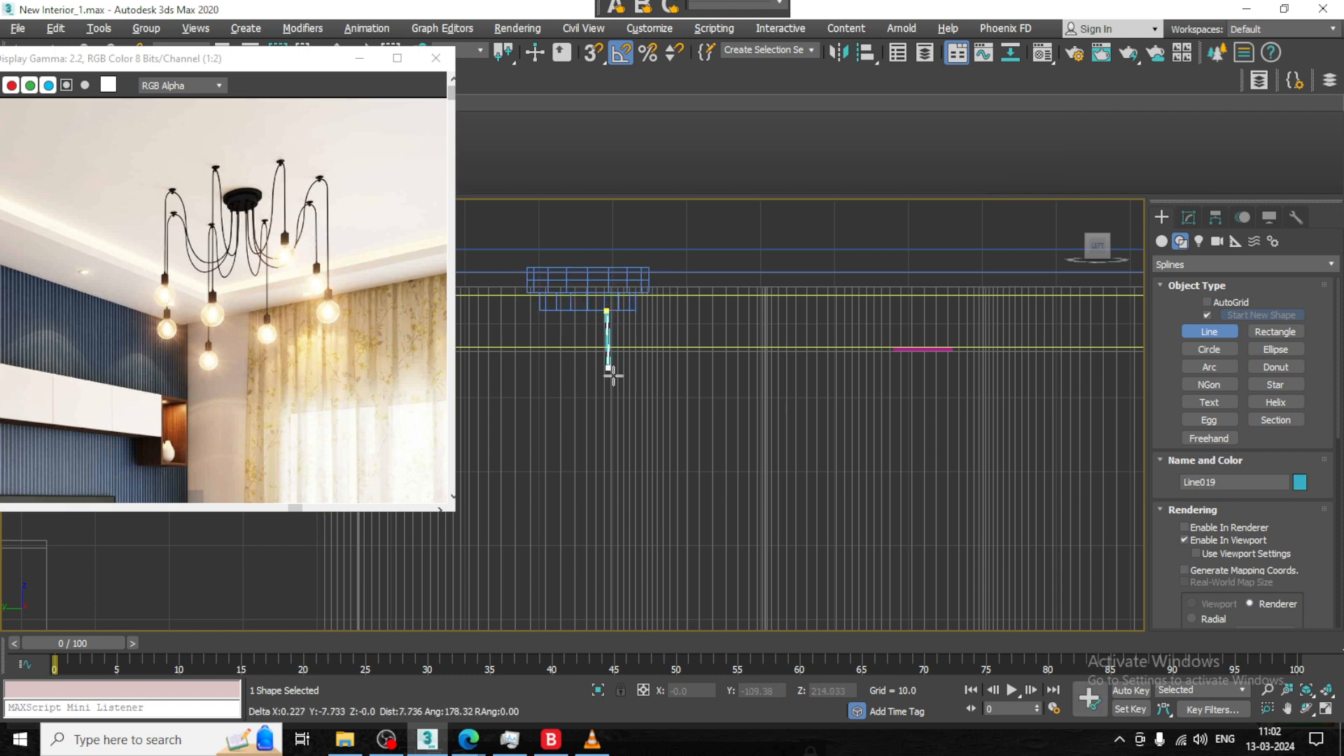
drag(662, 423, 668, 425)
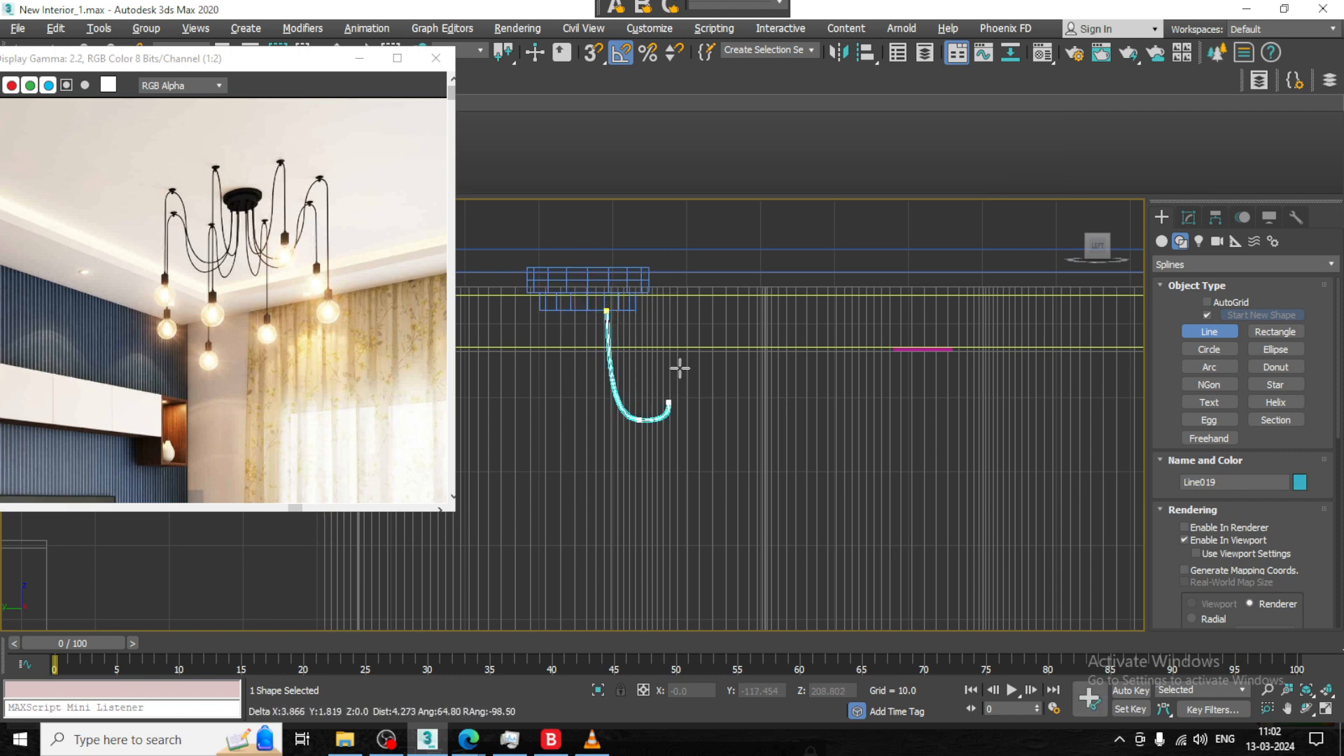
drag(707, 292, 728, 289)
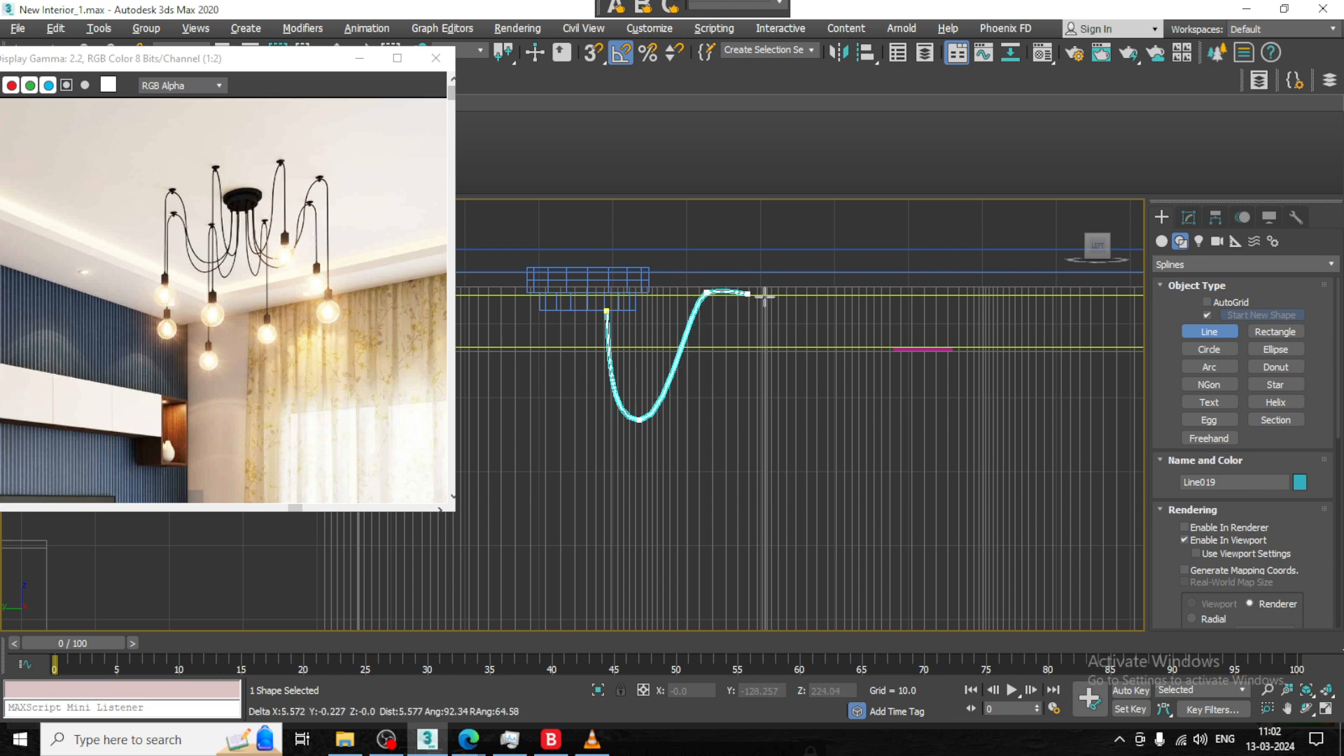
scroll(784, 378, down, 5)
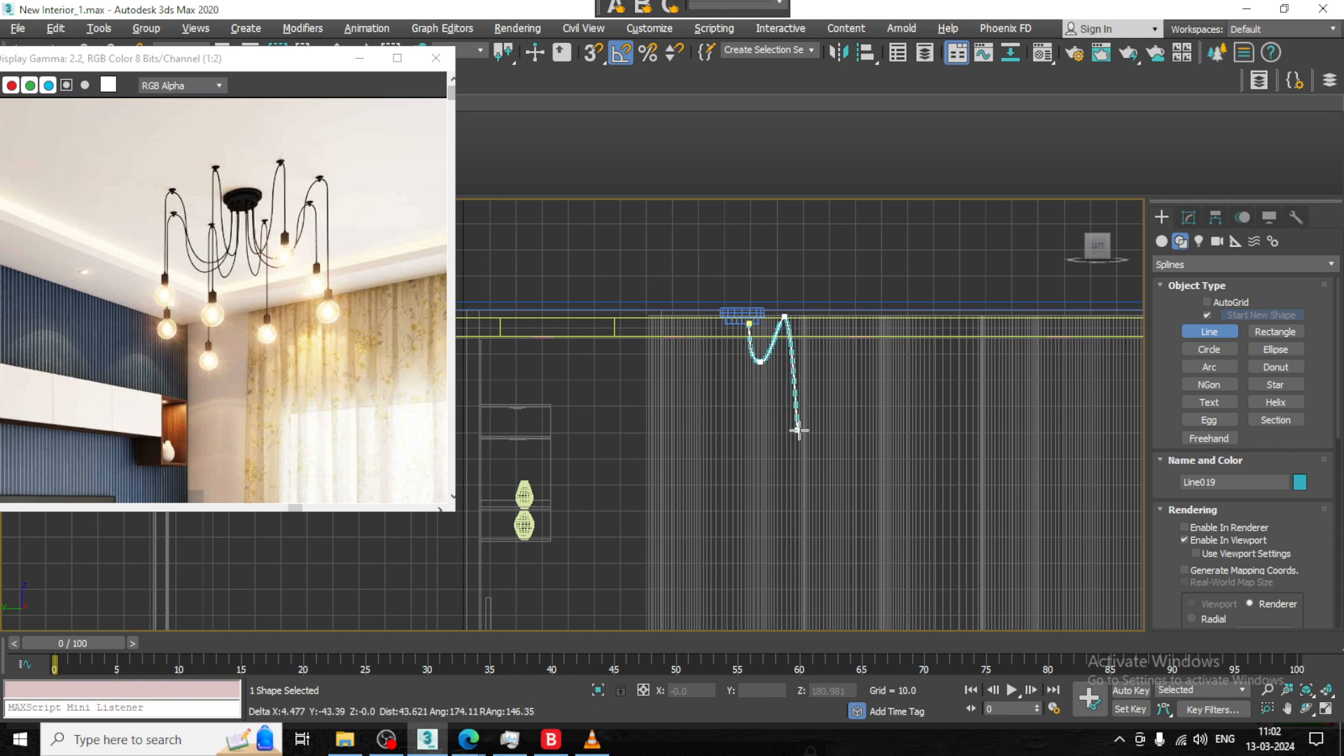
click(799, 418)
right_click(796, 462)
Select the cord spline's peak vertex and lengthen its Bezier handles slightly to widen the bend
scroll(766, 332, up, 3)
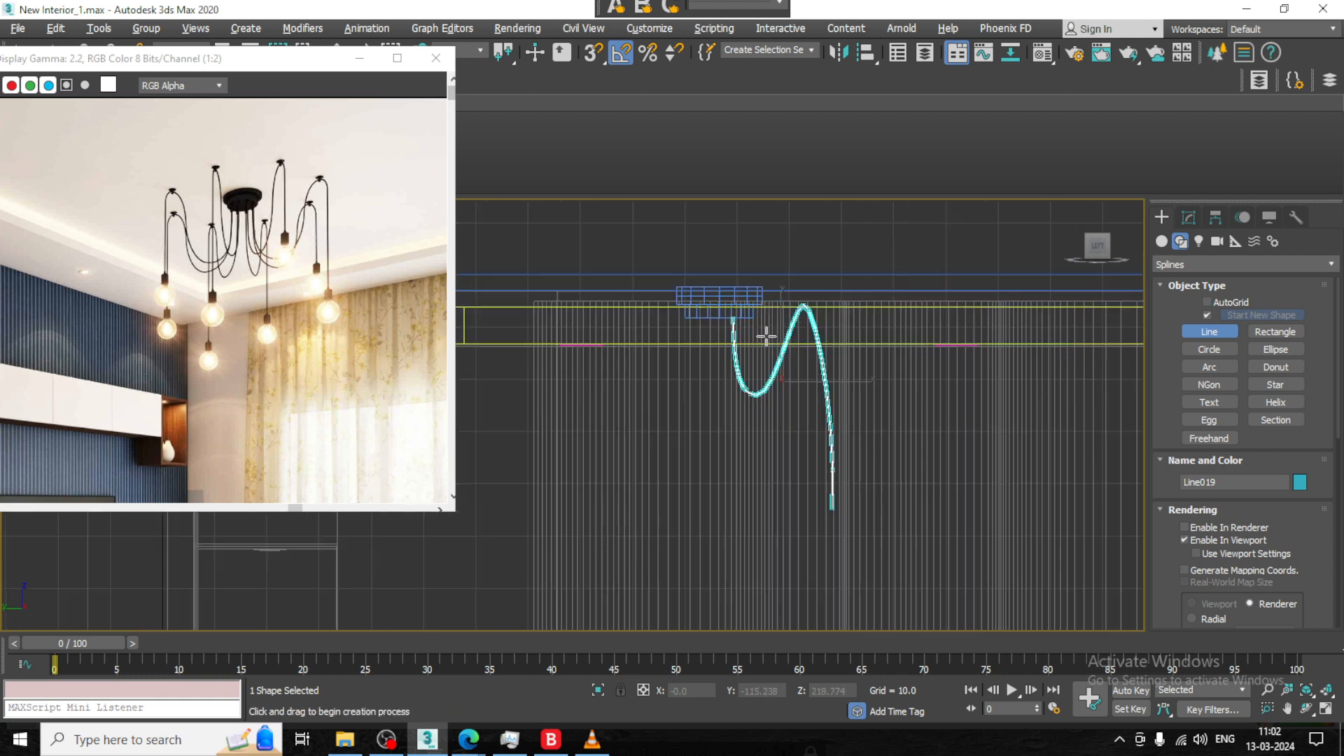
key(w)
middle_drag(837, 308, 750, 289)
scroll(738, 290, up, 3)
key(1)
drag(661, 255, 737, 273)
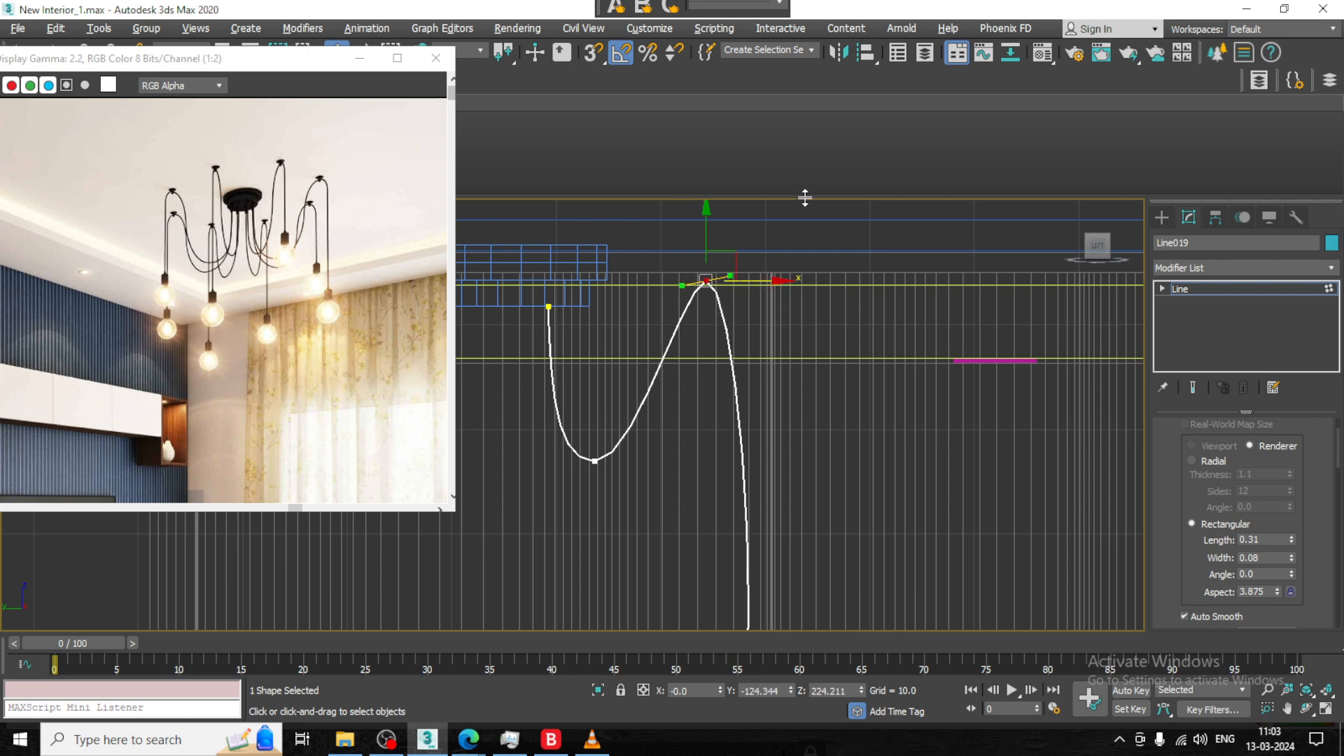
scroll(763, 261, up, 3)
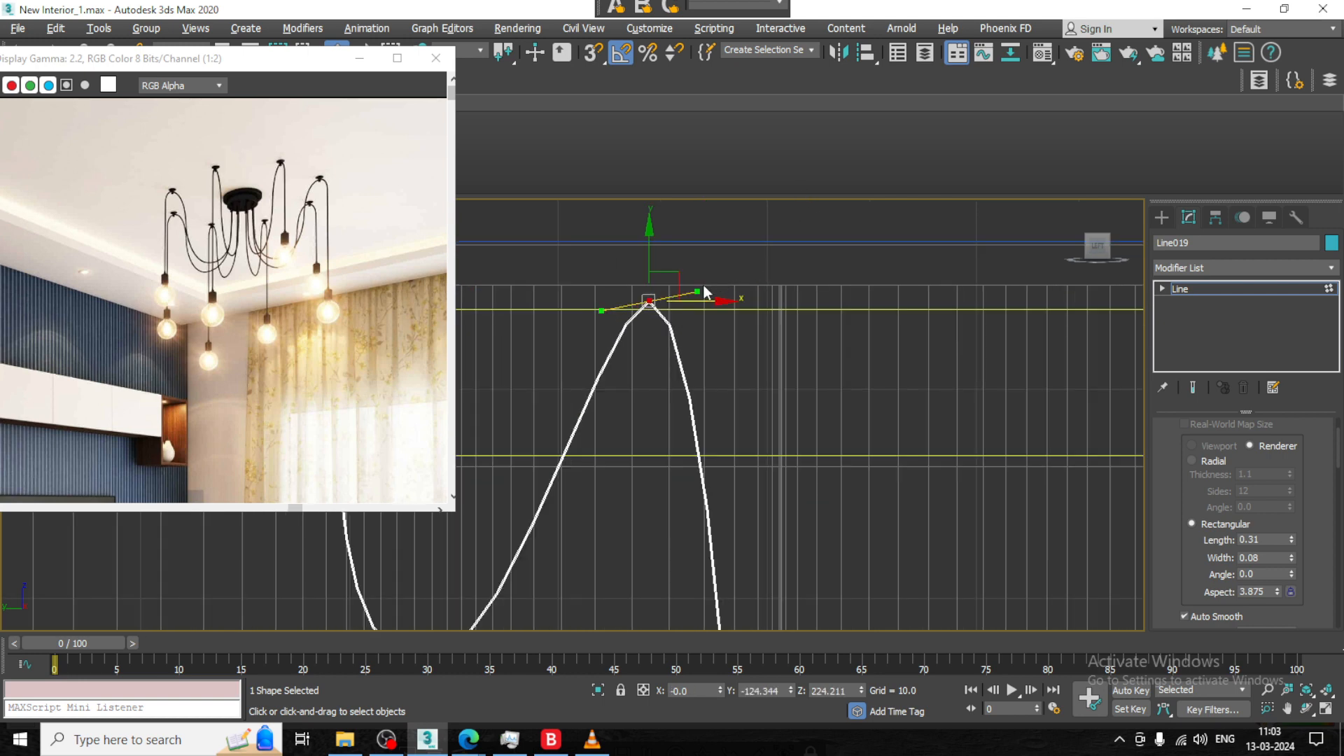
drag(694, 289, 700, 332)
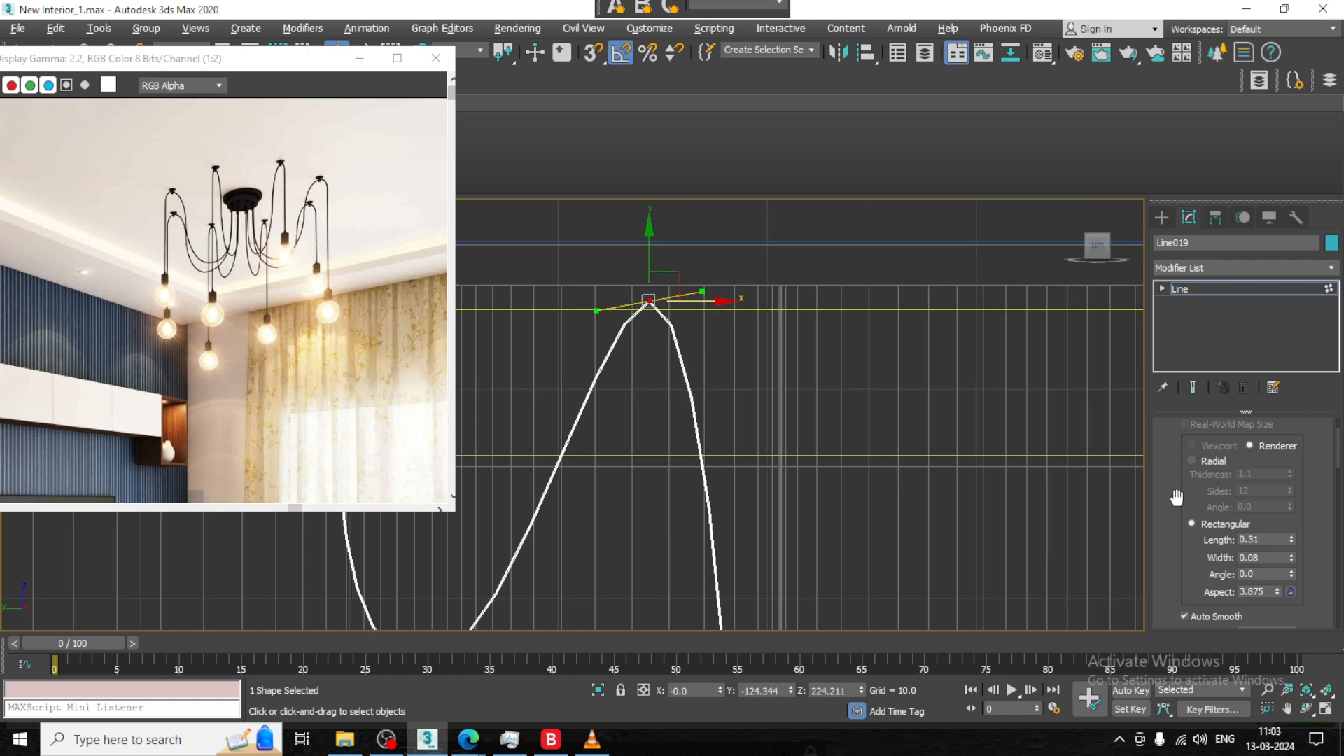
Raise the cord spline's interpolation steps to at least 13 to smooth its curves
scroll(1177, 498, down, 5)
click(1164, 548)
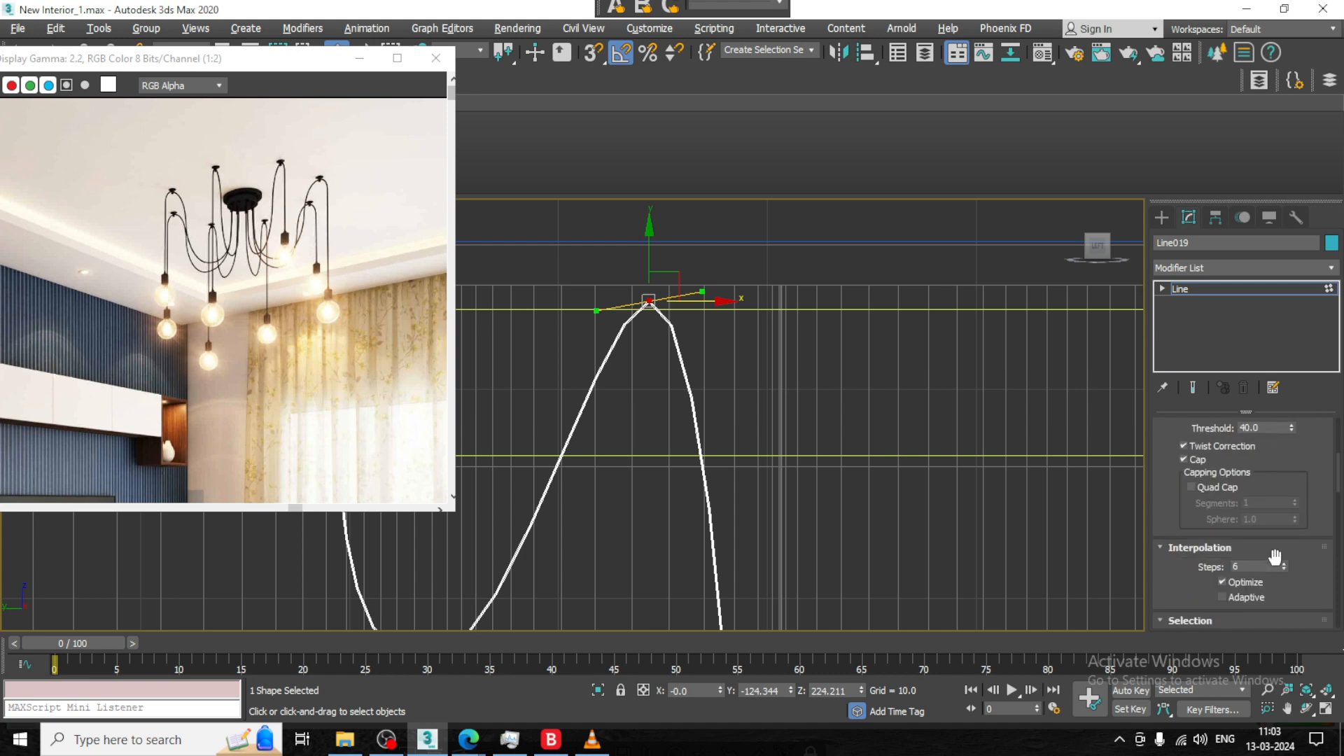
drag(1282, 564, 1282, 561)
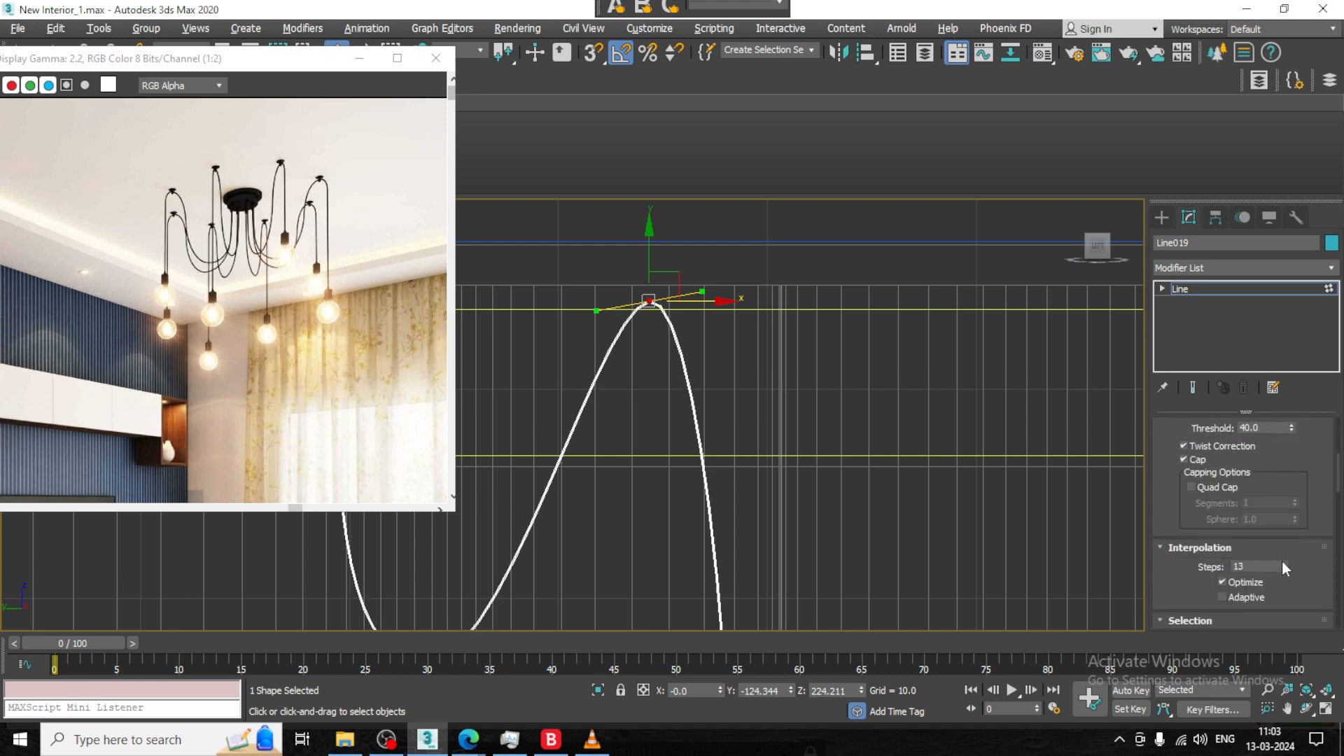
click(1283, 563)
click(1283, 562)
middle_drag(1028, 526, 1031, 502)
Switch the cord spline's rendering to a radial cross-section with a thickness of about 0.429
drag(1172, 441, 1190, 663)
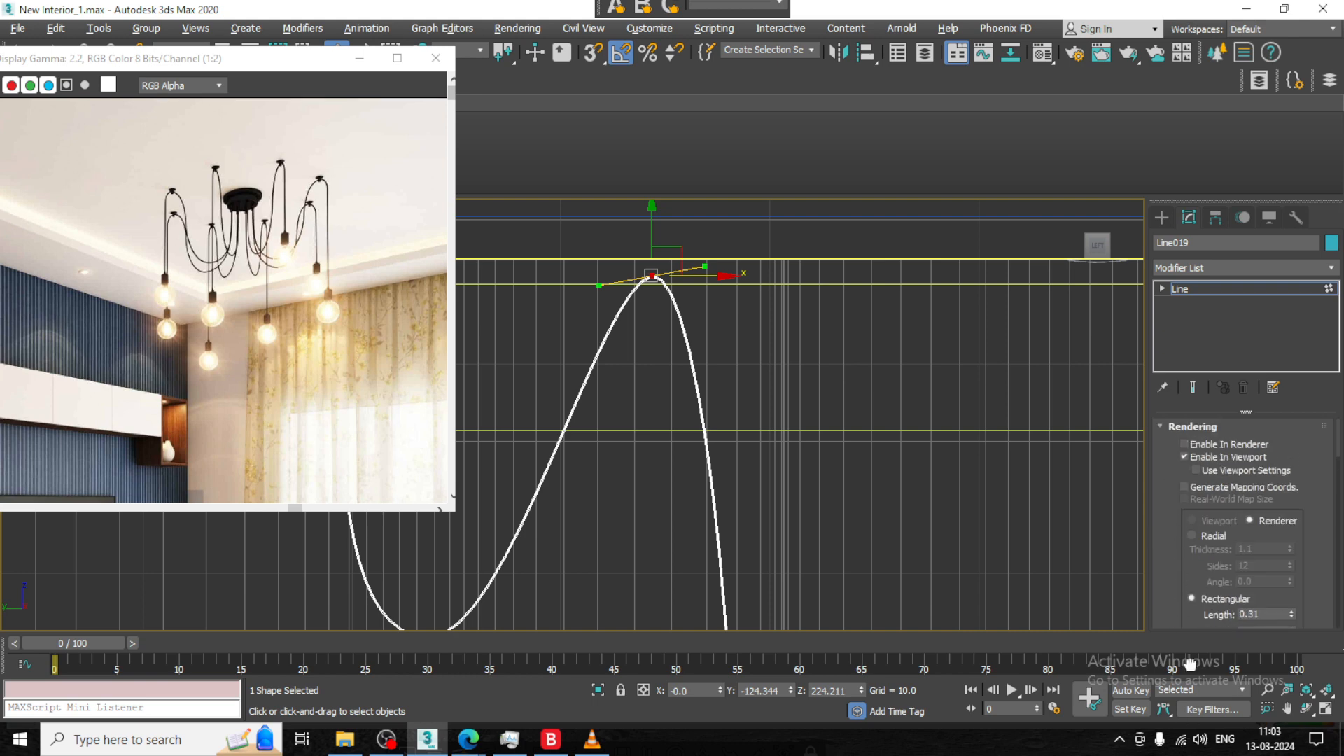
click(1209, 538)
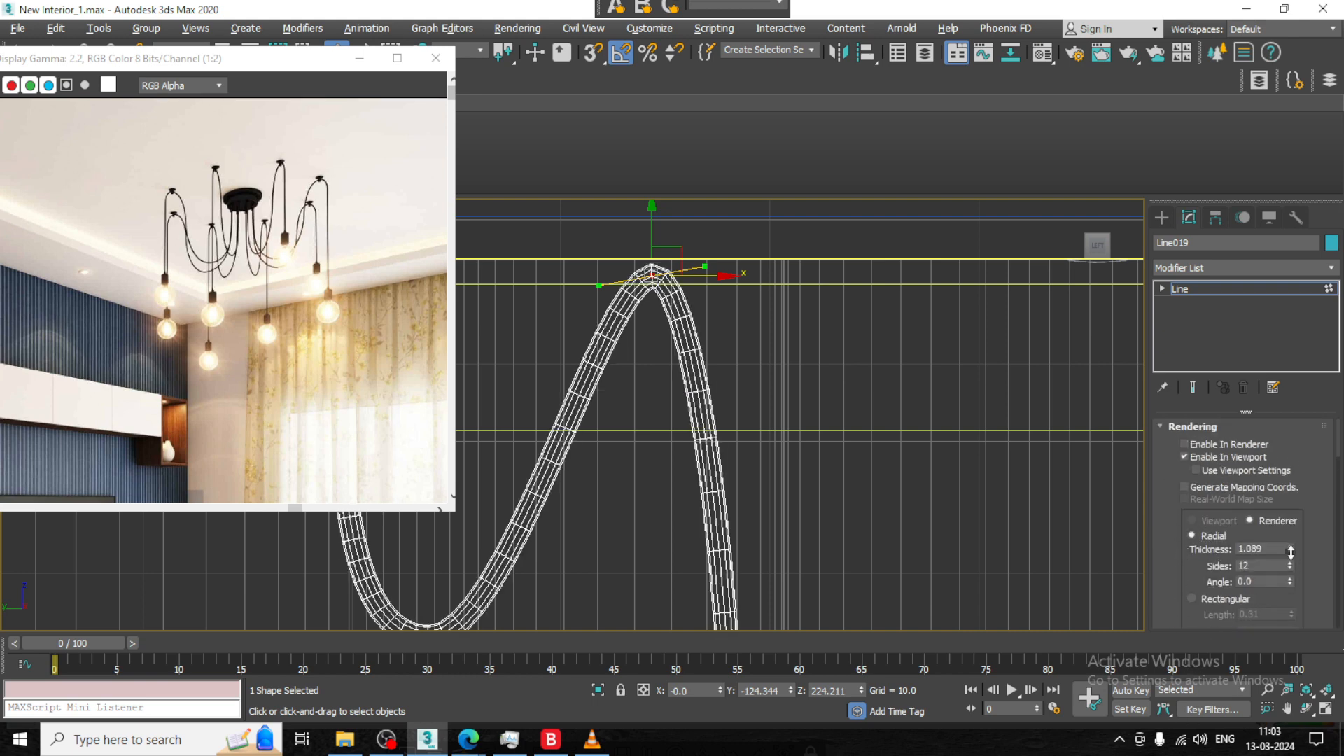
drag(1291, 552, 1294, 600)
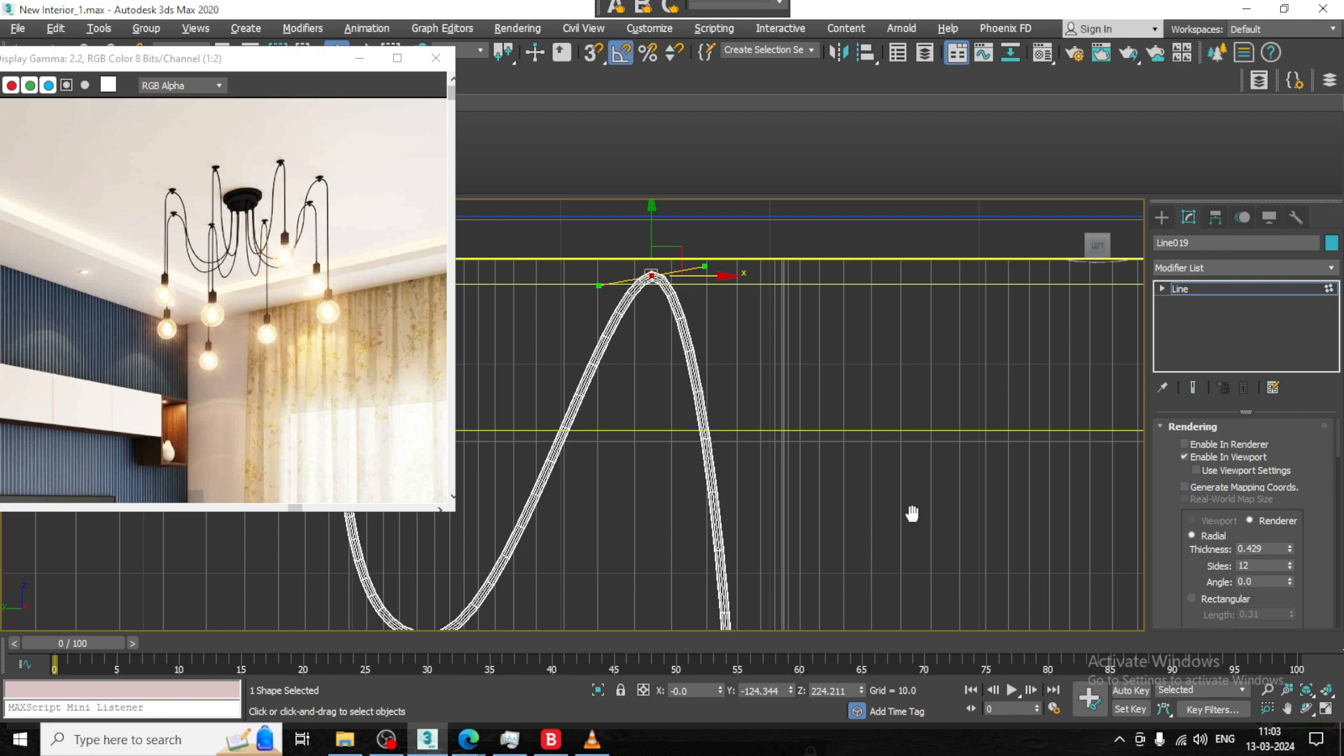
Check the cord against the ceiling mount in the Perspective view and set its radial thickness to 0.499
middle_drag(912, 514, 775, 549)
key(alt+w)
middle_click(924, 549)
key(alt+w)
alt+middle_drag(805, 498, 815, 416)
scroll(773, 431, down, 3)
scroll(826, 414, up, 4)
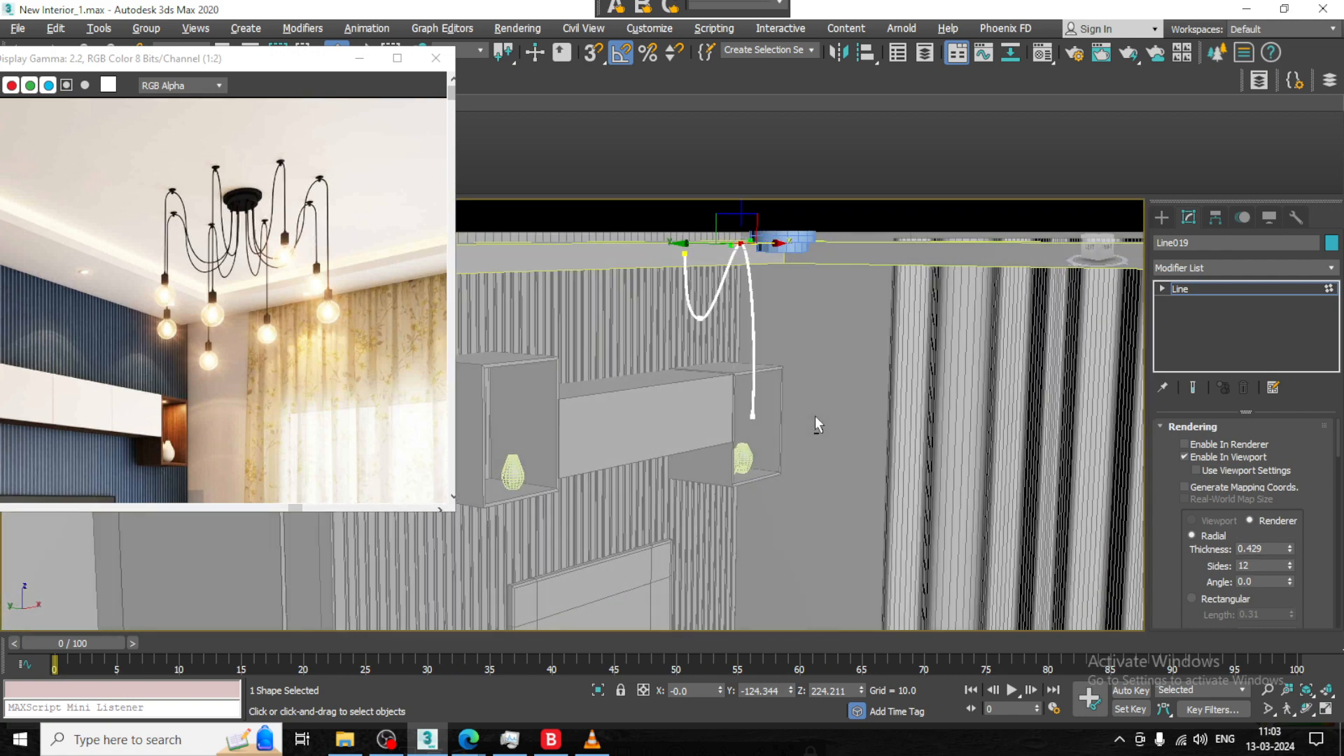
middle_drag(880, 385, 880, 274)
alt+middle_drag(880, 274, 849, 420)
scroll(850, 385, down, 4)
scroll(848, 371, up, 4)
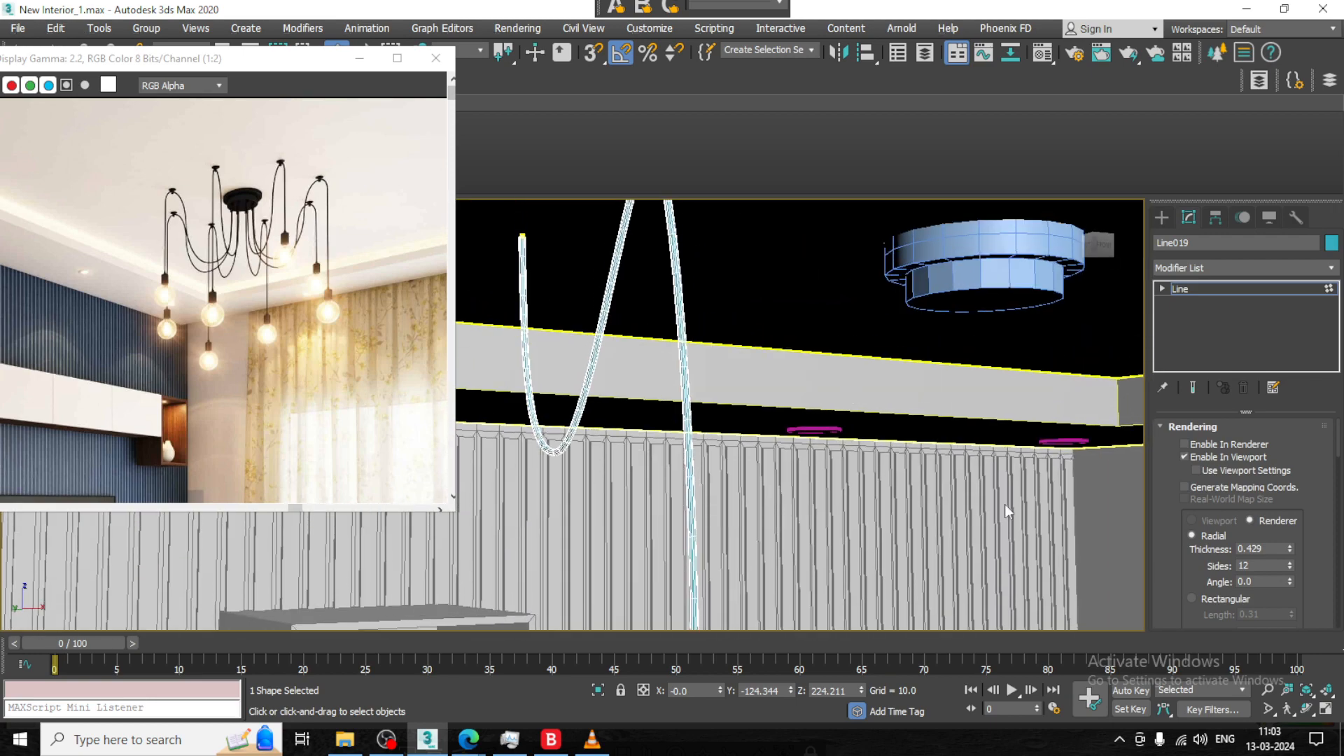
drag(1290, 548, 1290, 540)
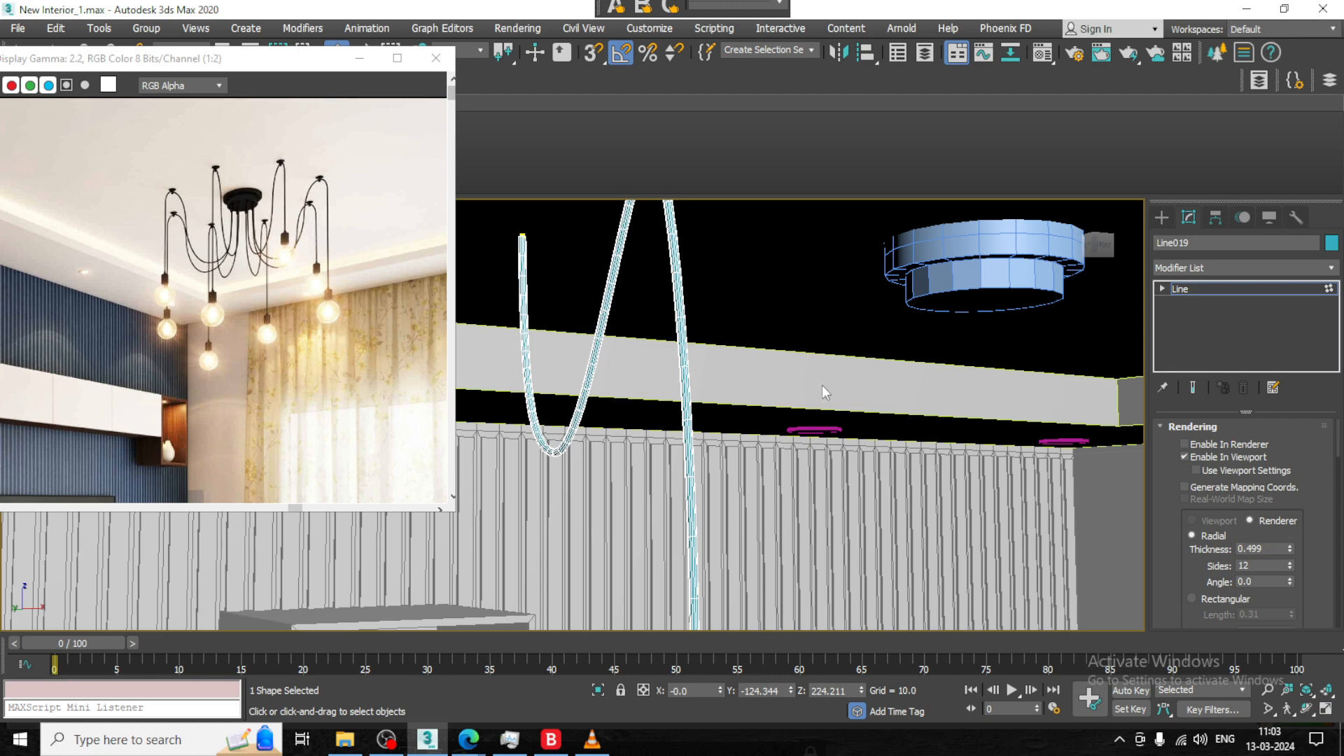
Leave vertex editing and move the whole cord along X to about 49.68, beneath the ceiling mount
scroll(760, 372, down, 5)
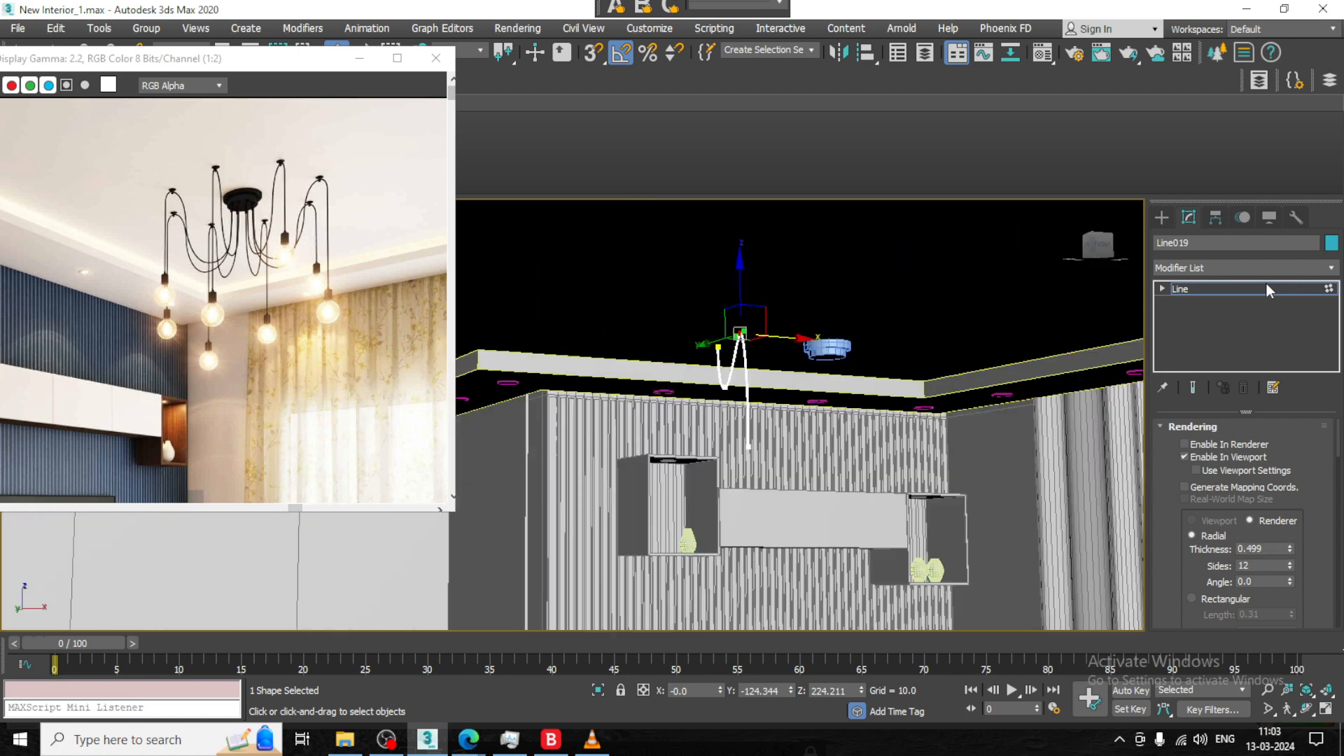
click(1267, 288)
drag(802, 383, 920, 389)
mouse_move(919, 390)
alt+middle_down()
mouse_move(988, 388)
mouse_move(906, 390)
alt+middle_up()
scroll(905, 388, up, 3)
scroll(914, 388, up, 3)
Raise the cord's peak vertex to about Z 226.36 and shift it along Y to about -127.1
key(1)
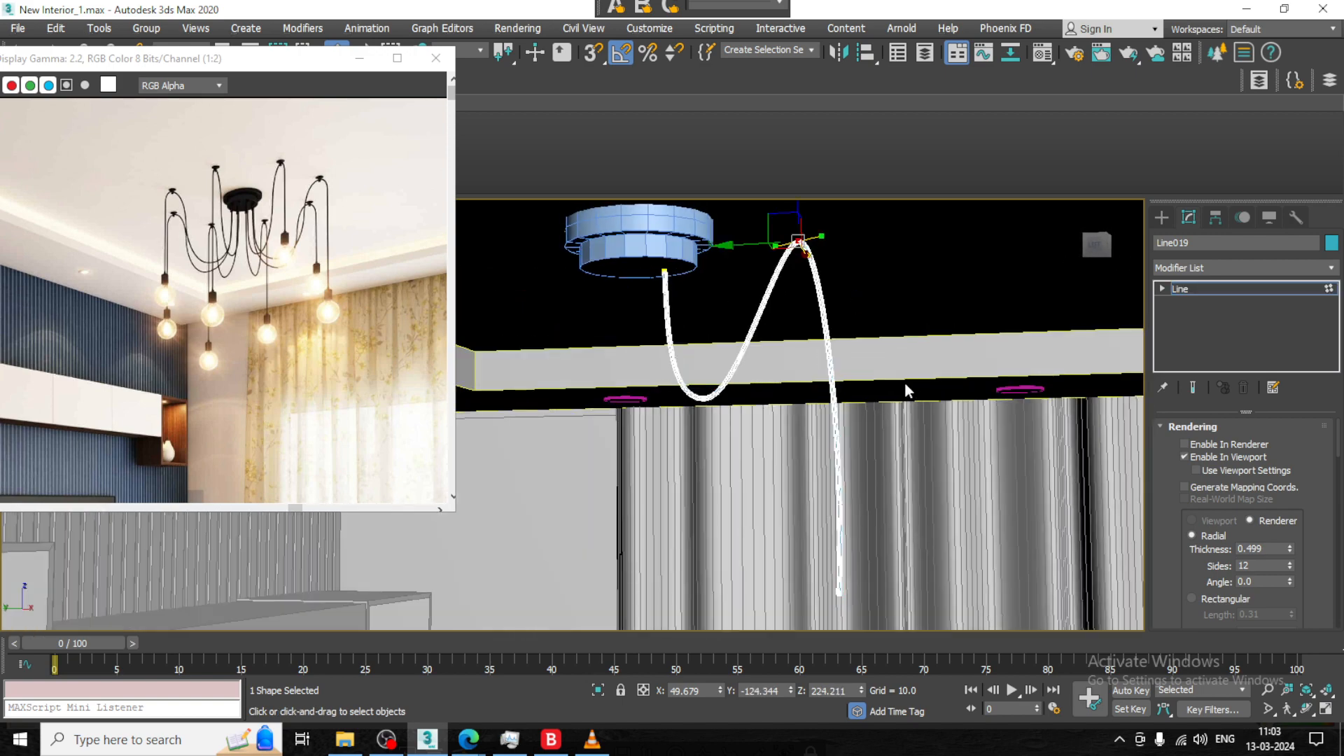
alt+middle_drag(762, 250, 741, 284)
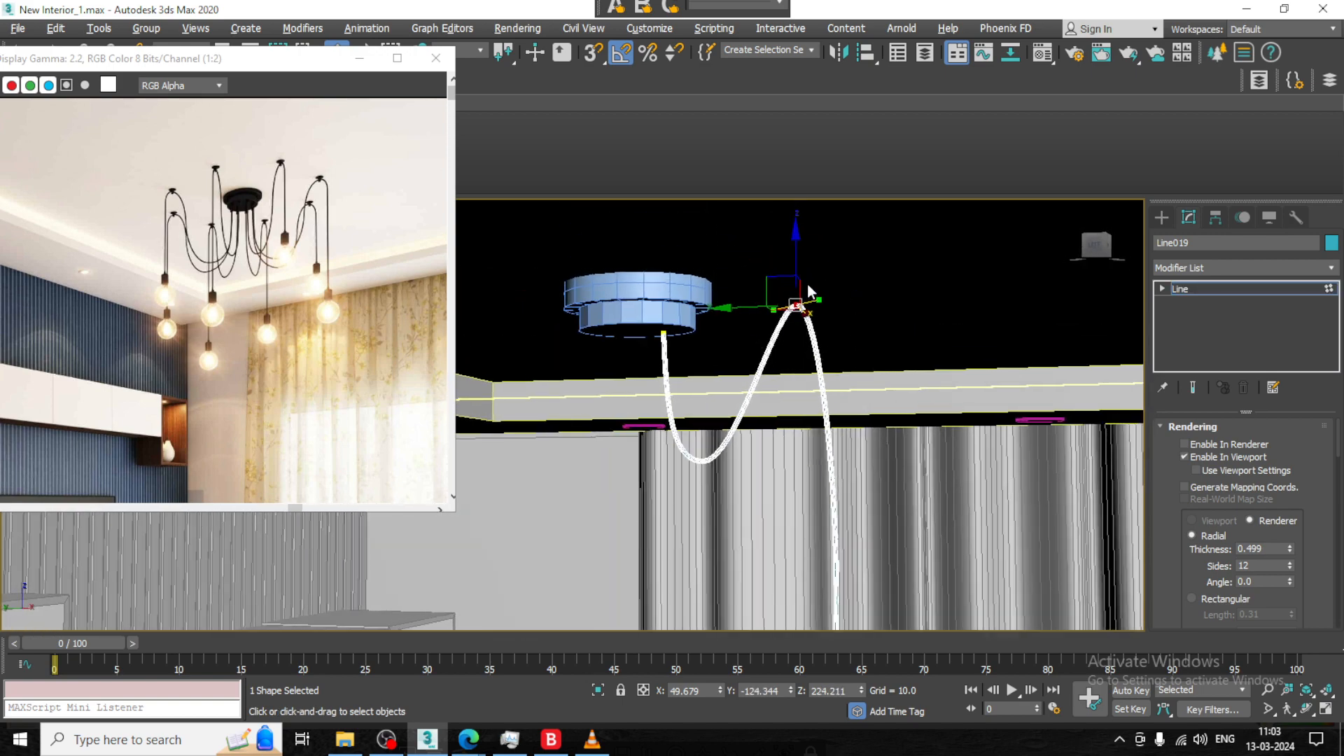
drag(800, 266, 797, 248)
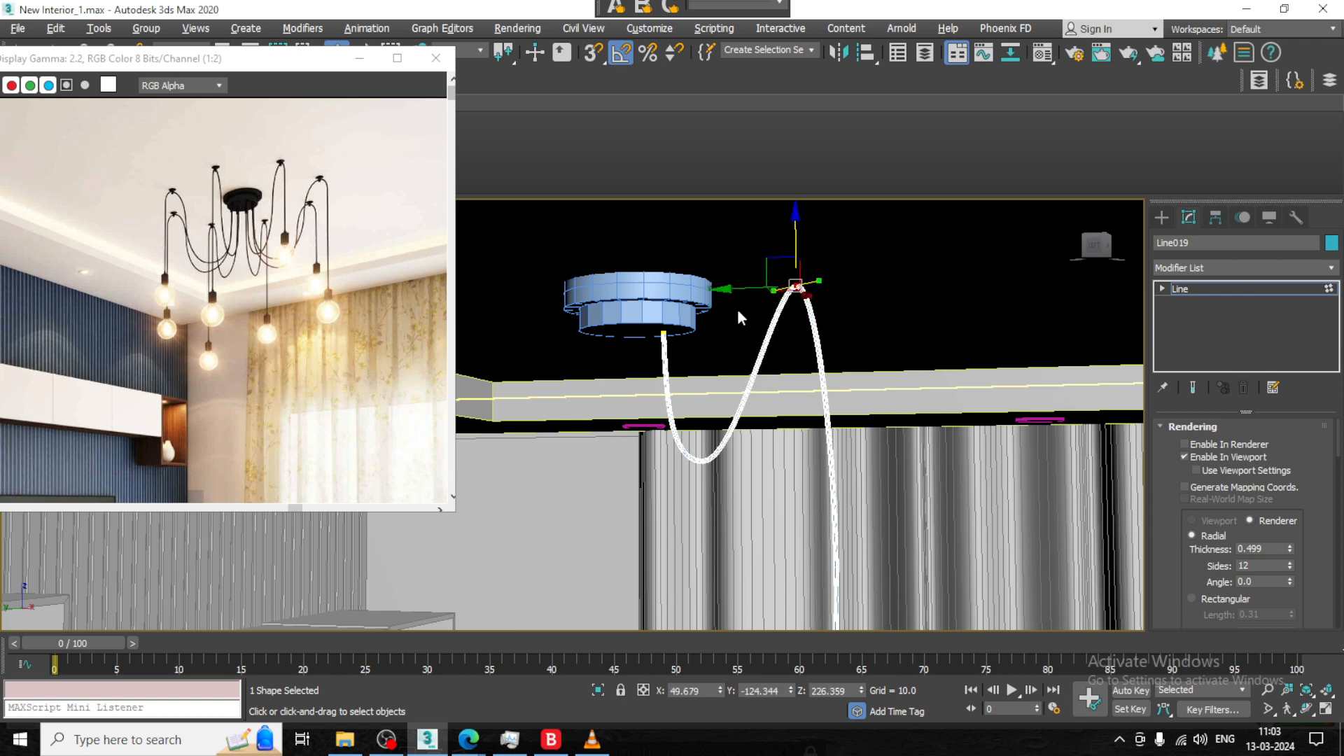
drag(741, 287, 765, 288)
Shift the cord's bottom end vertex slightly along Y, away from the ceiling mount
middle_drag(874, 465, 714, 413)
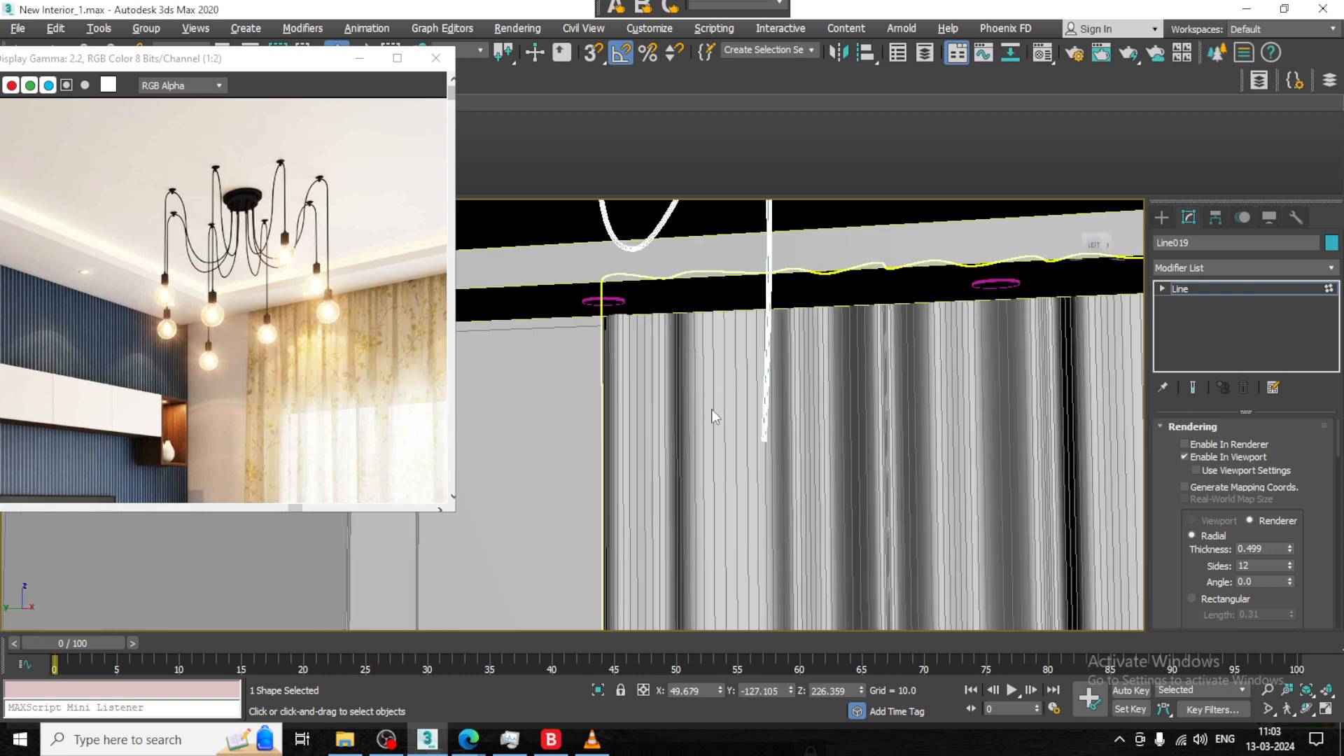
drag(699, 439, 730, 439)
middle_drag(907, 470, 909, 402)
Create a sphere for the bulb with a radius of about 6.44 near the coffee table in the Perspective view
click(1161, 217)
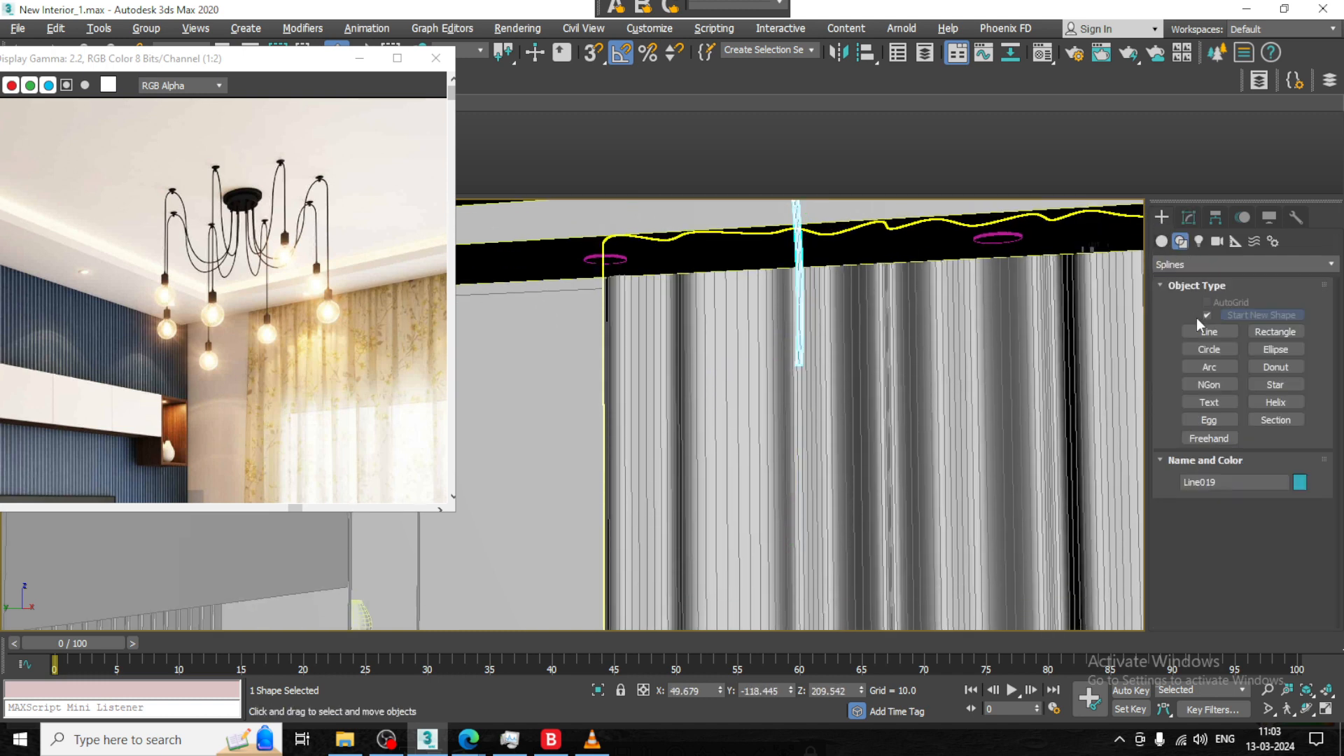
click(1163, 242)
click(1207, 338)
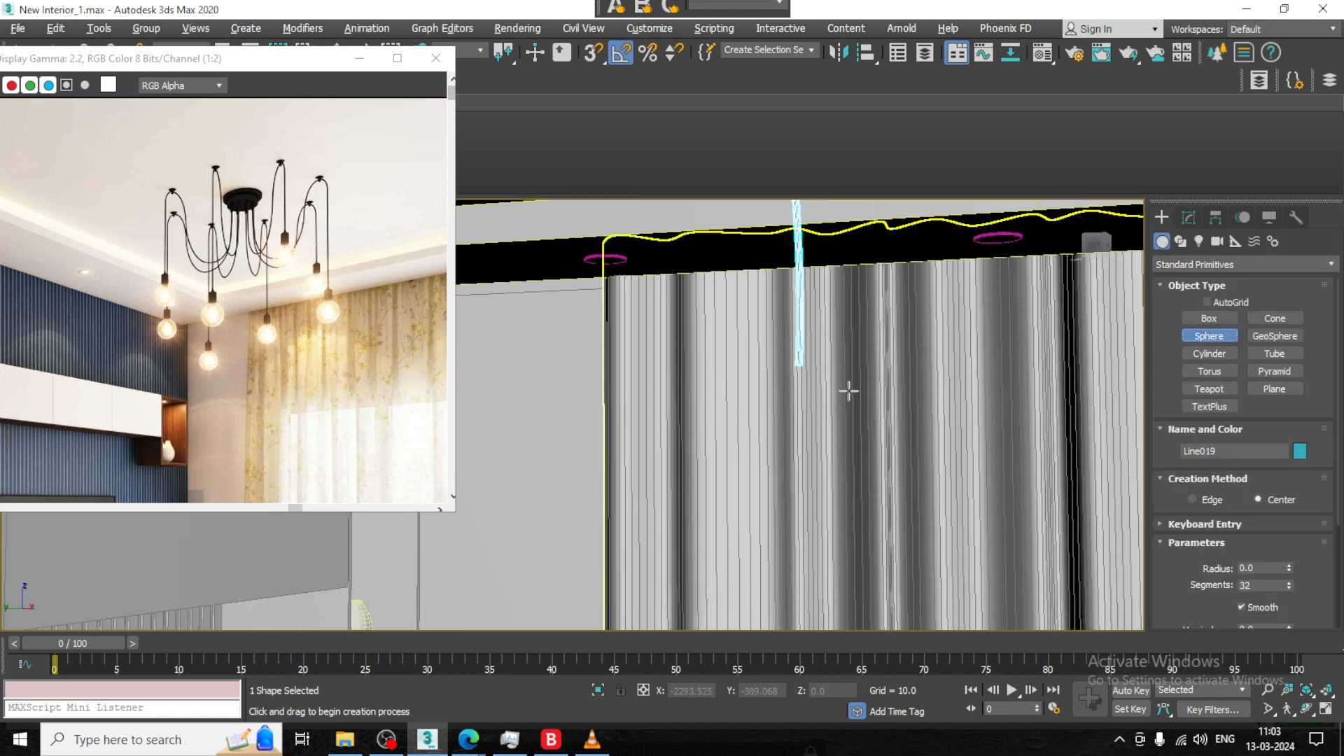
alt+middle_drag(849, 390, 816, 442)
scroll(841, 458, down, 2)
scroll(843, 462, down, 3)
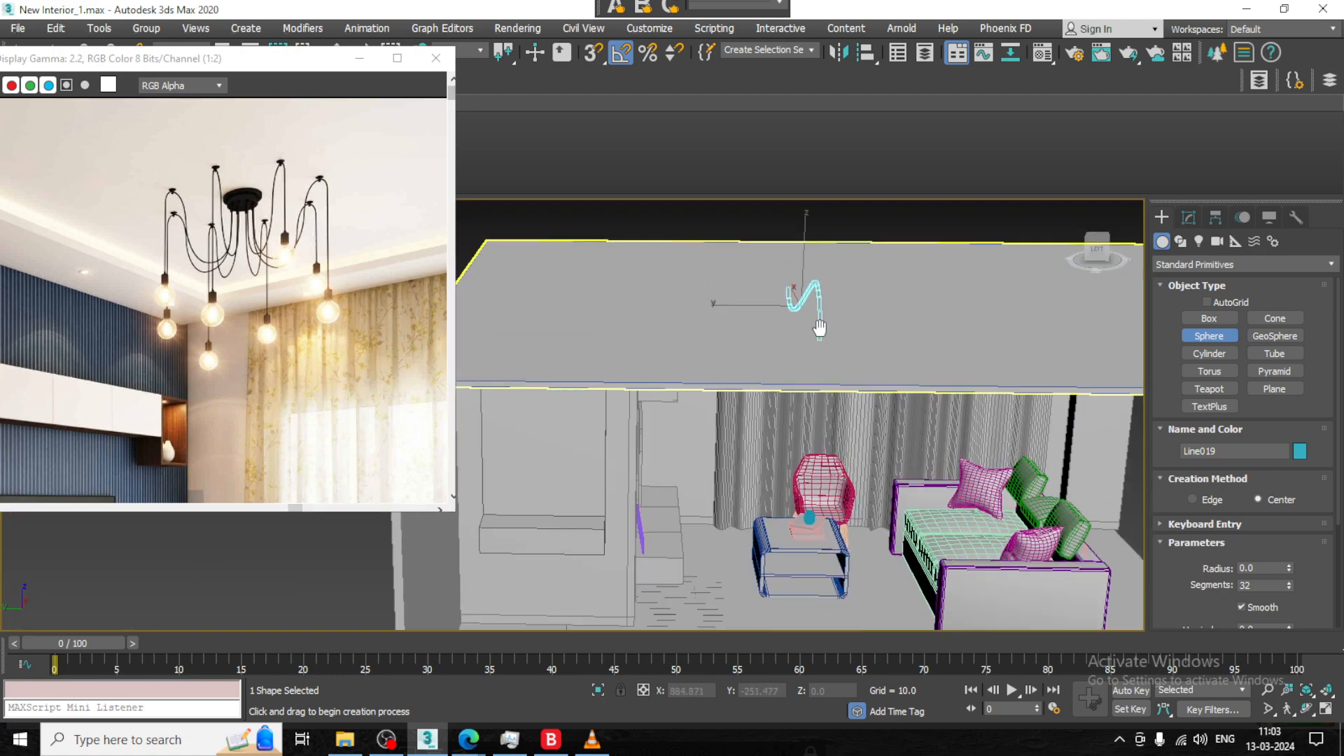
alt+middle_drag(819, 330, 810, 378)
scroll(807, 483, up, 4)
drag(775, 506, 777, 394)
key(w)
Set the sphere to 29 segments and a radius of 5.862
scroll(781, 508, up, 3)
alt+middle_drag(778, 395, 806, 343)
scroll(789, 427, up, 2)
scroll(789, 427, up, 2)
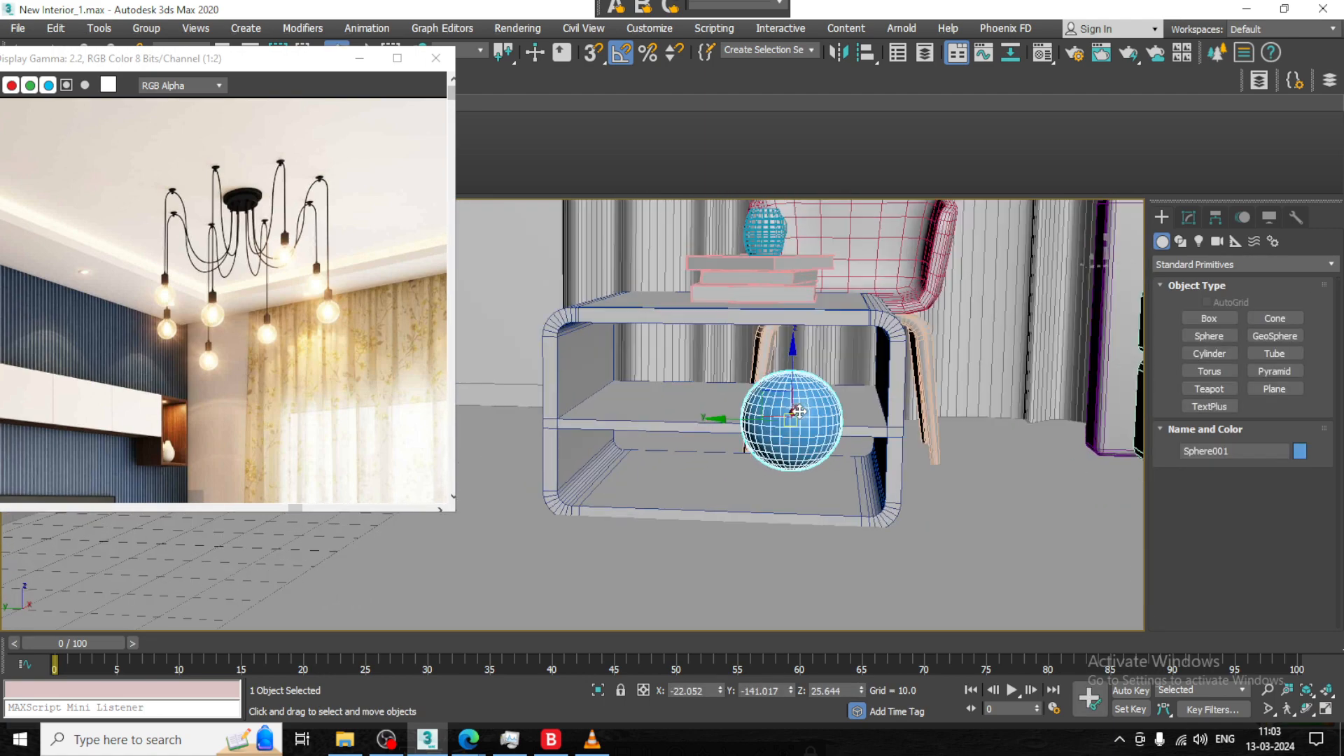
scroll(789, 427, up, 2)
click(1188, 217)
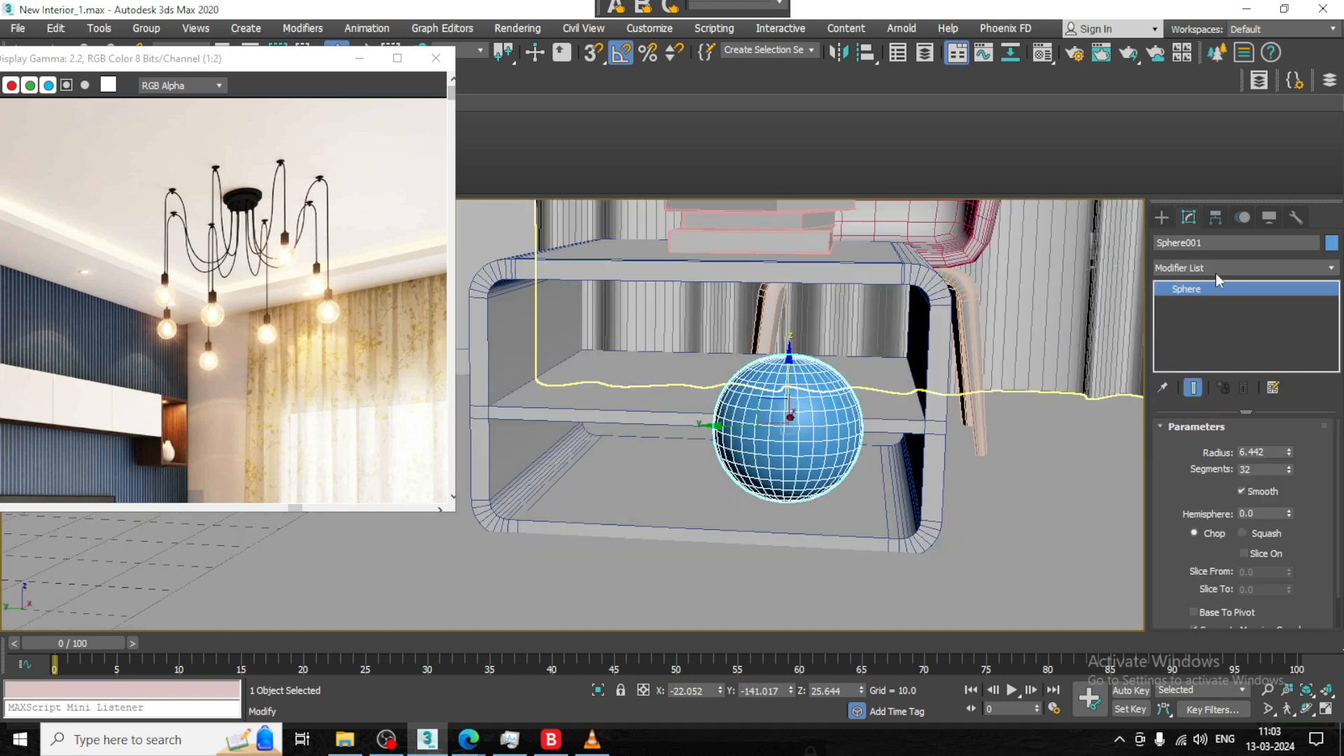
click(1289, 473)
click(1289, 473)
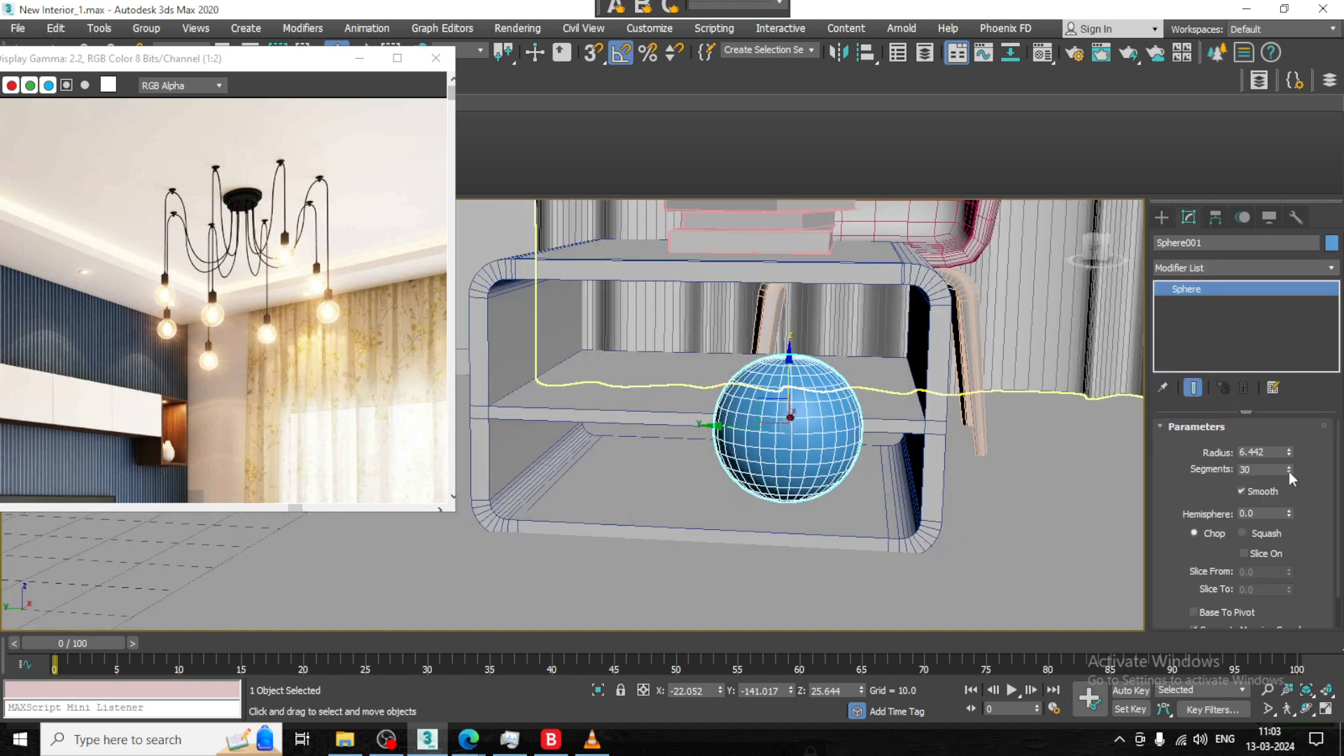
click(1289, 473)
drag(1288, 455, 1289, 460)
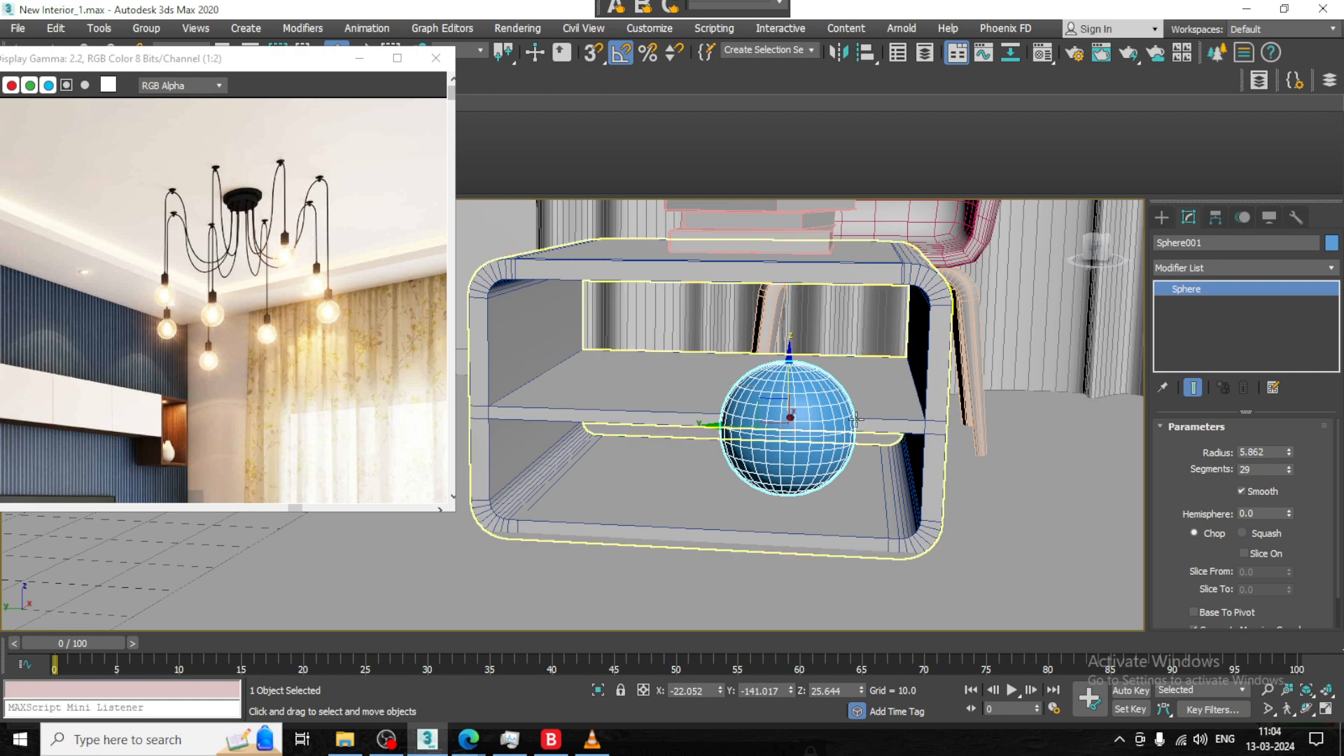
Convert the bulb sphere to an Editable Poly
scroll(793, 407, up, 4)
mouse_move(818, 388)
alt+middle_down()
mouse_move(821, 351)
mouse_move(831, 381)
alt+middle_up()
right_click(821, 350)
mouse_move(914, 527)
click(1037, 545)
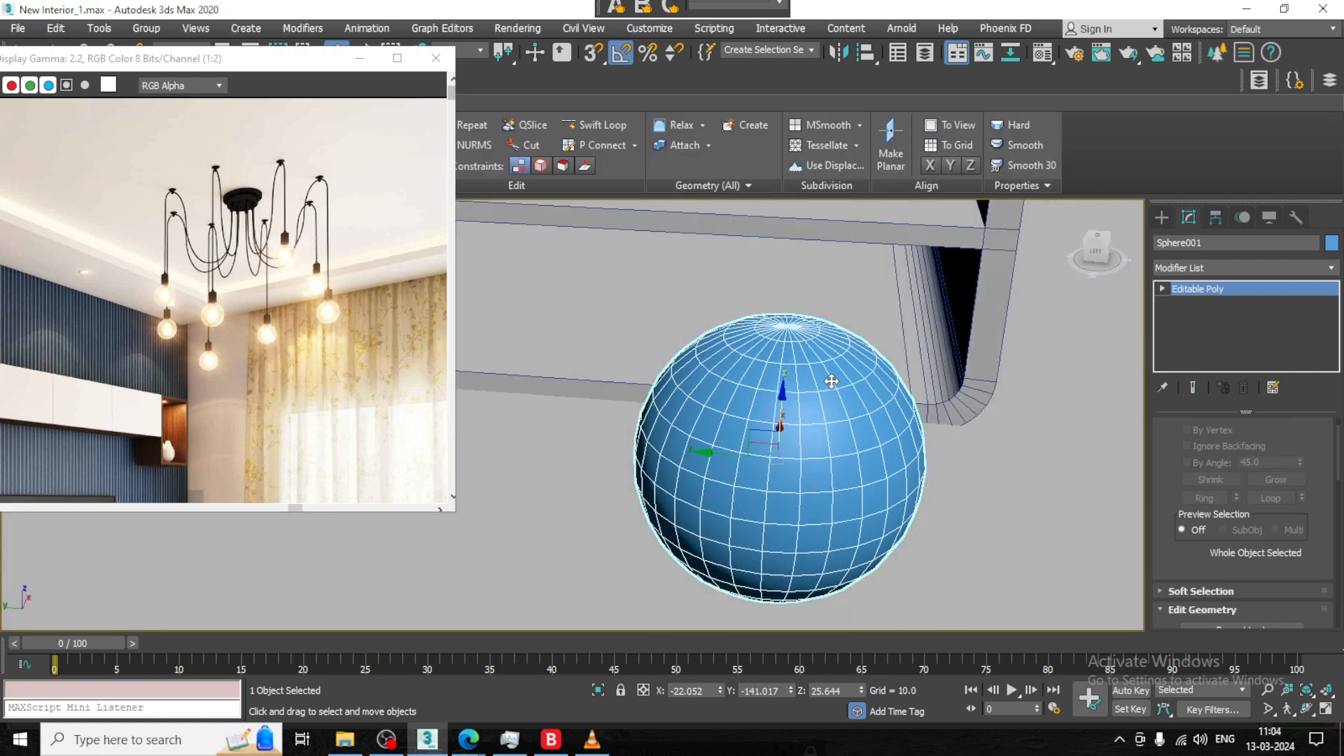
Extrude the polygons of the bulb sphere's top cap by 4.392 to form a neck
key(4)
key(alt+w)
key(alt+w)
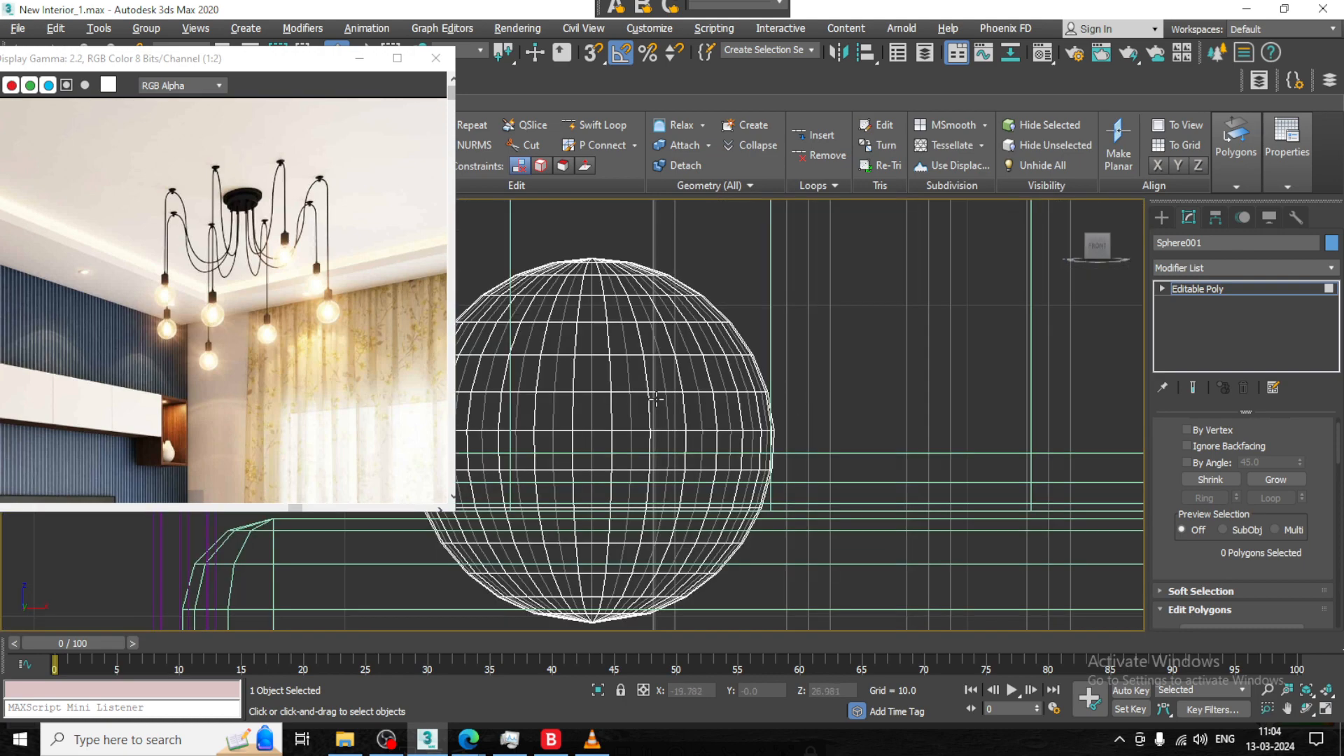
middle_drag(656, 398, 786, 386)
drag(797, 305, 830, 308)
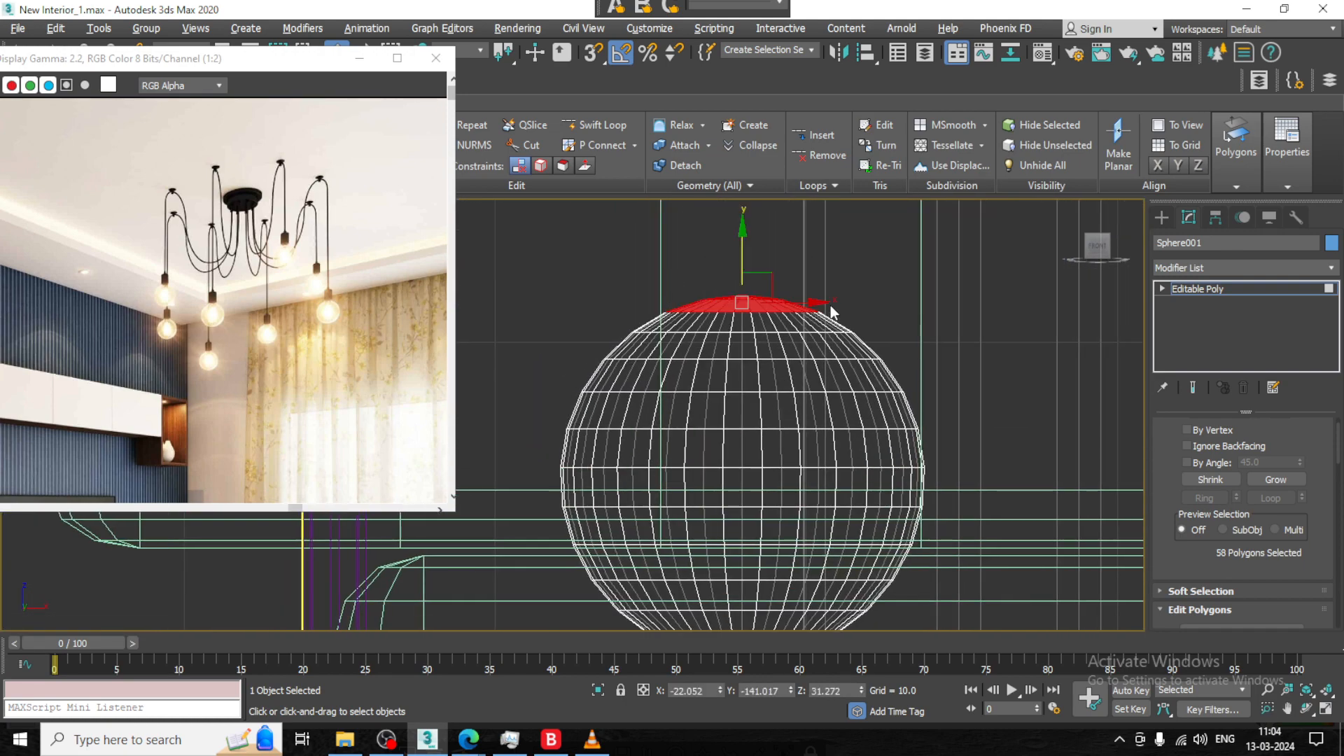
key(alt+w)
right_click(1081, 531)
key(alt+w)
middle_drag(851, 377, 904, 409)
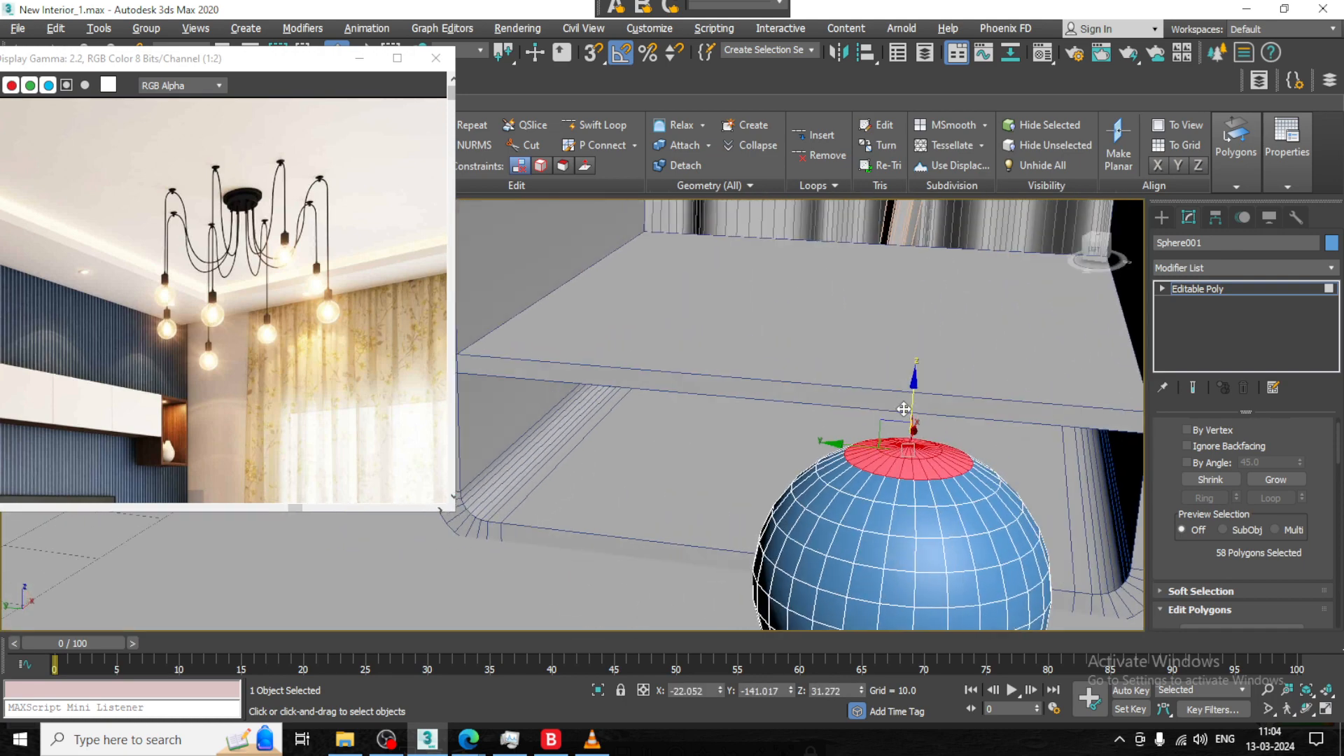
scroll(1211, 573, down, 3)
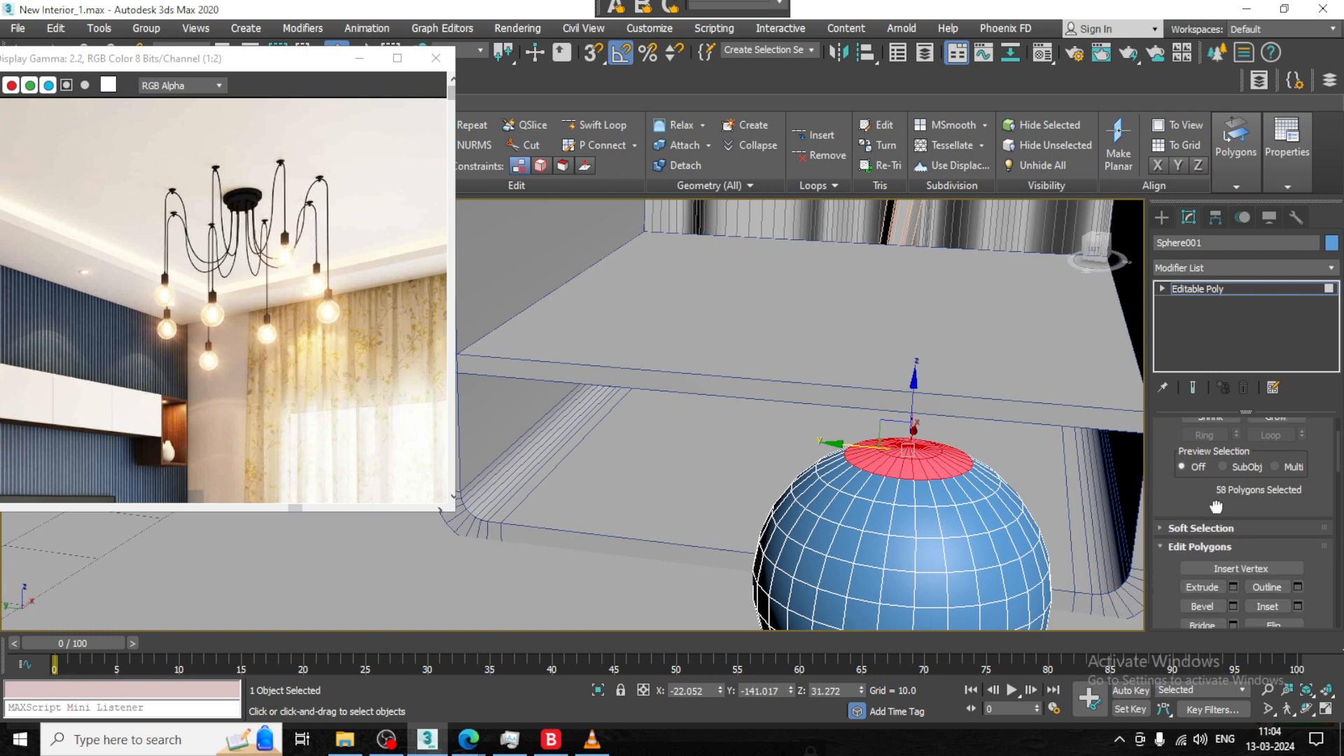
click(1233, 582)
drag(586, 454, 598, 484)
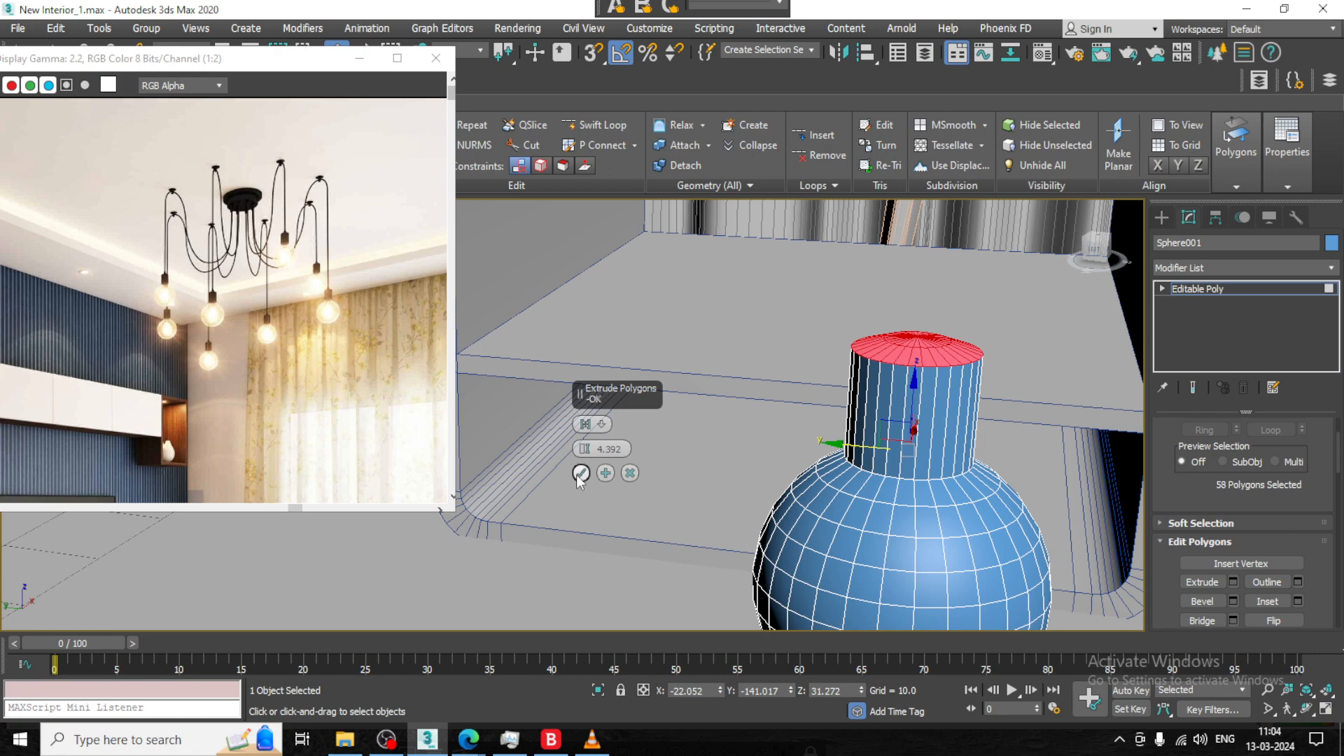
click(581, 478)
Examine the extruded bulb neck up close and the bulb's size relative to the room
alt+middle_drag(948, 341, 966, 390)
scroll(936, 360, up, 3)
scroll(938, 345, down, 5)
scroll(954, 396, down, 3)
click(1245, 272)
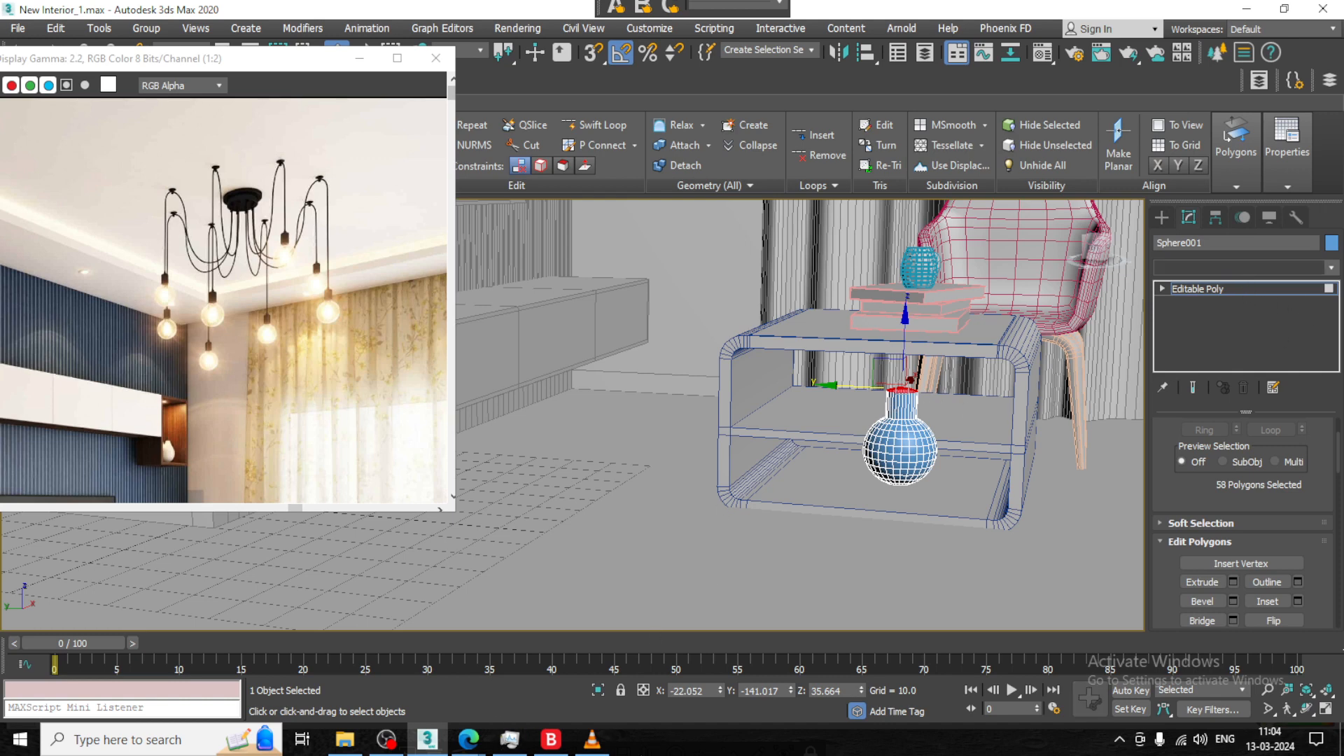
alt+middle_drag(917, 446, 834, 439)
scroll(834, 439, down, 6)
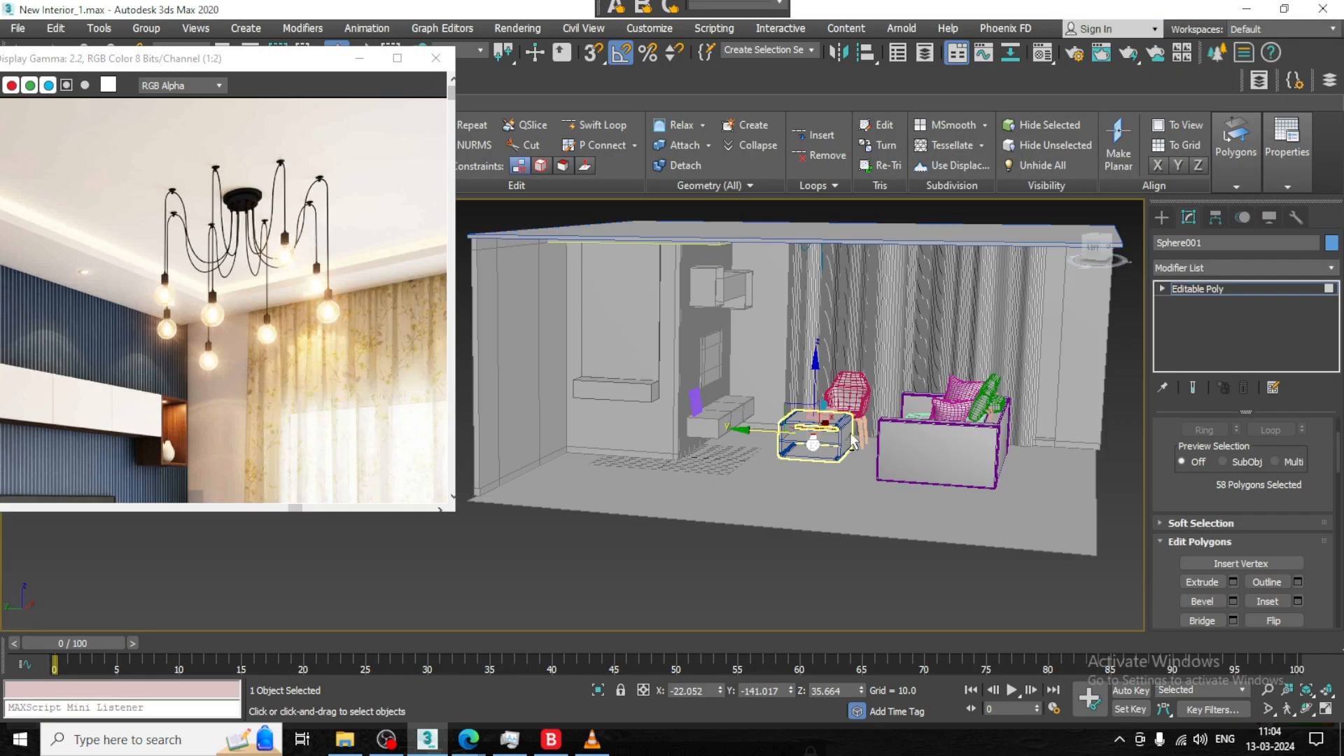
scroll(847, 424, up, 3)
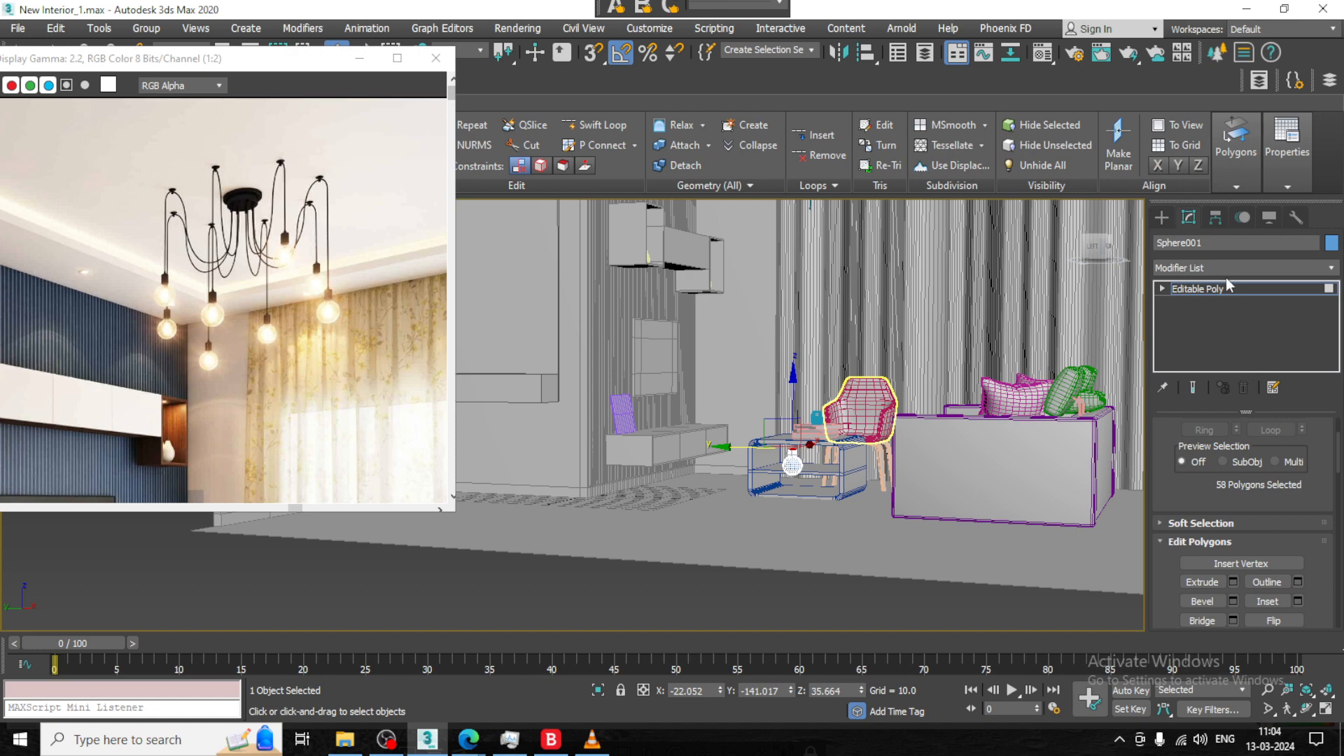
Add a horizontal edge loop near the top of the bulb's neck with Swift Loop
scroll(792, 455, up, 10)
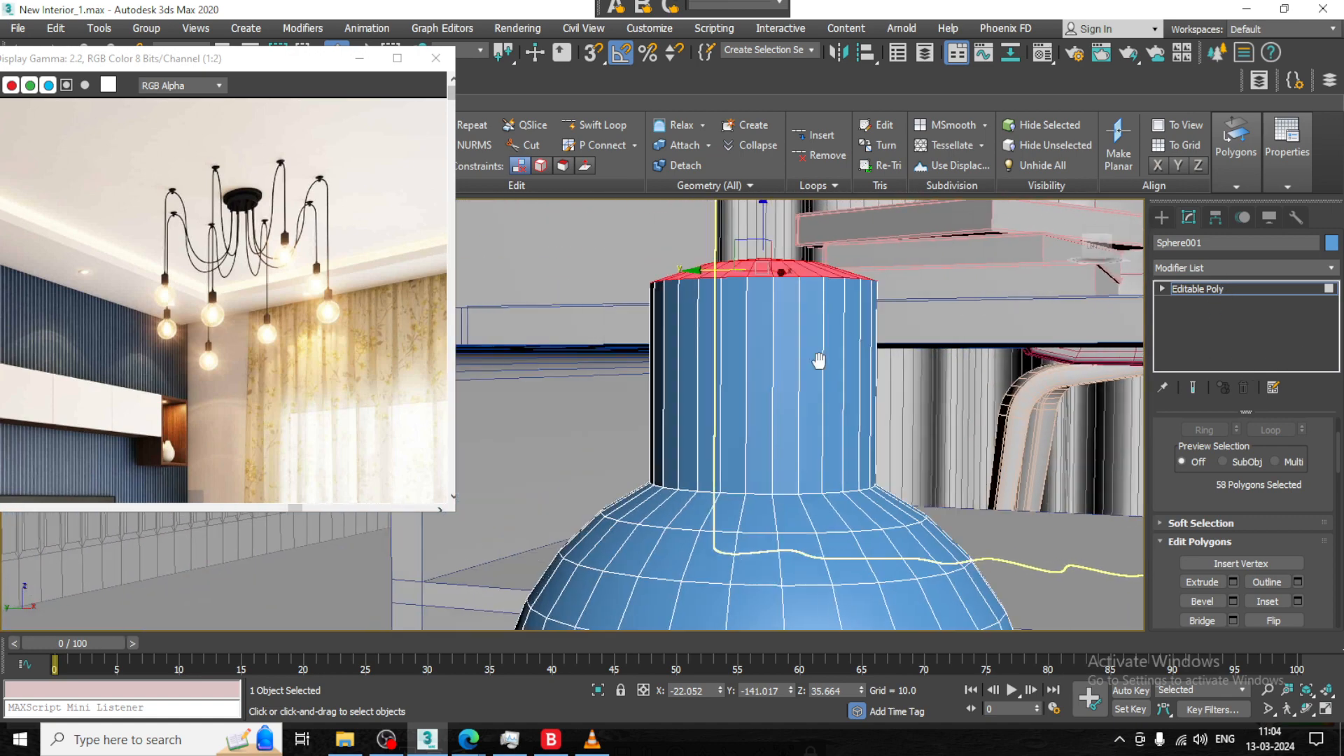
middle_drag(819, 360, 779, 364)
click(604, 126)
click(691, 252)
right_click(658, 288)
Scale the vertices above the new loop inward to taper the top of the bulb's neck, and leave vertex editing
key(1)
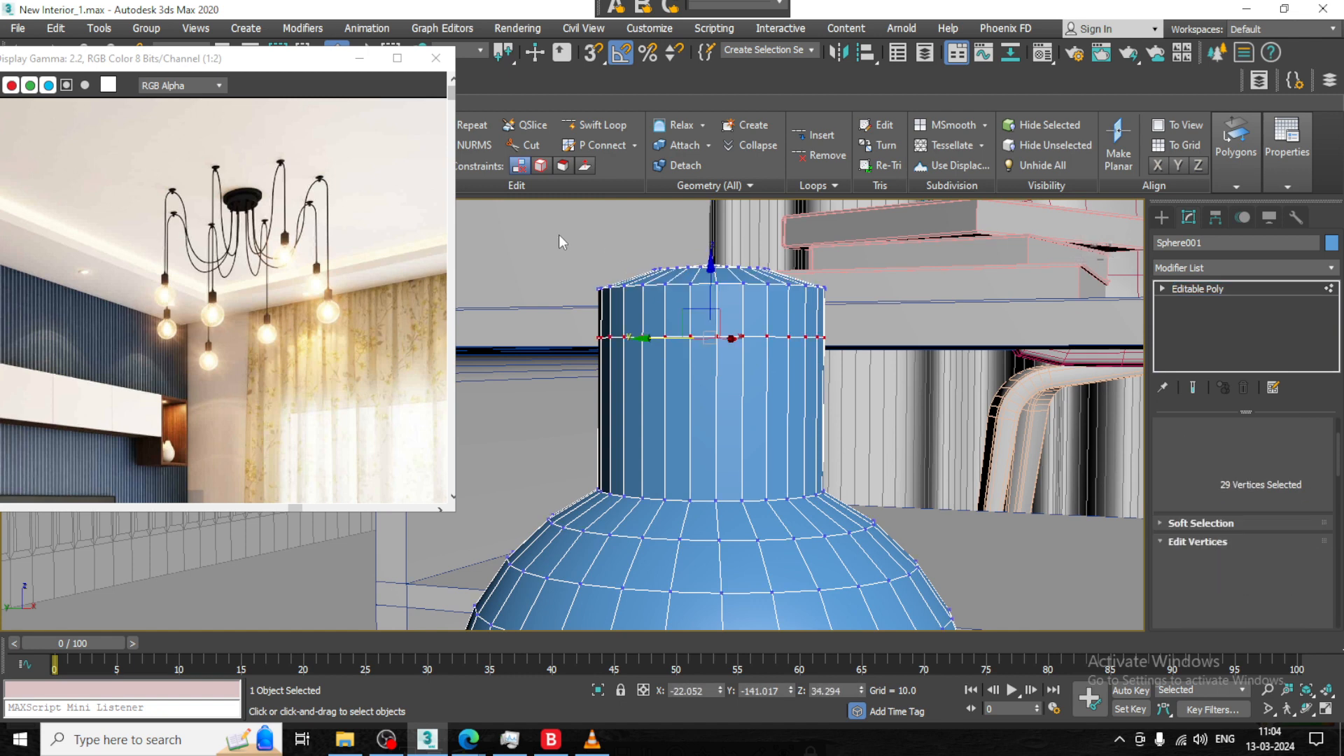
drag(557, 235, 909, 312)
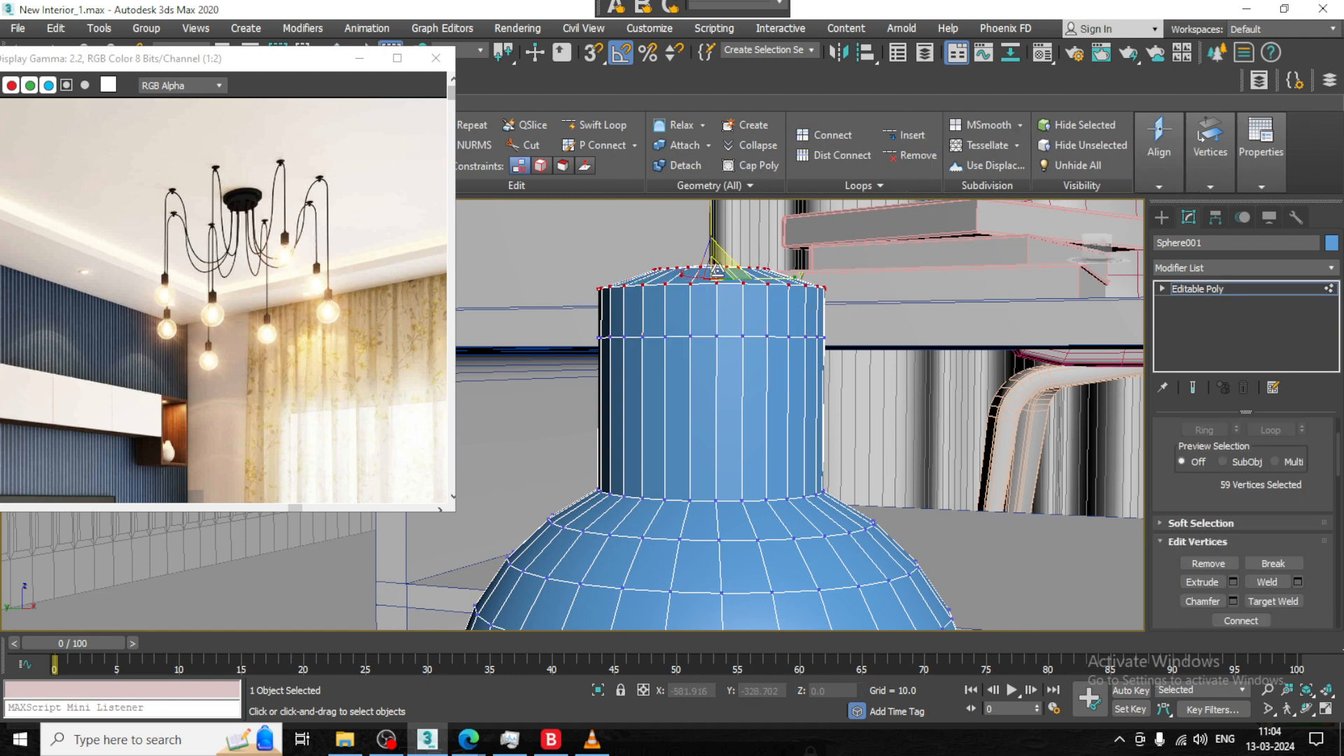
drag(714, 277, 817, 423)
key(w)
click(1216, 294)
Raise the bulb to about Z 185 beside the hanging cord and scale it down uniformly
scroll(838, 410, down, 10)
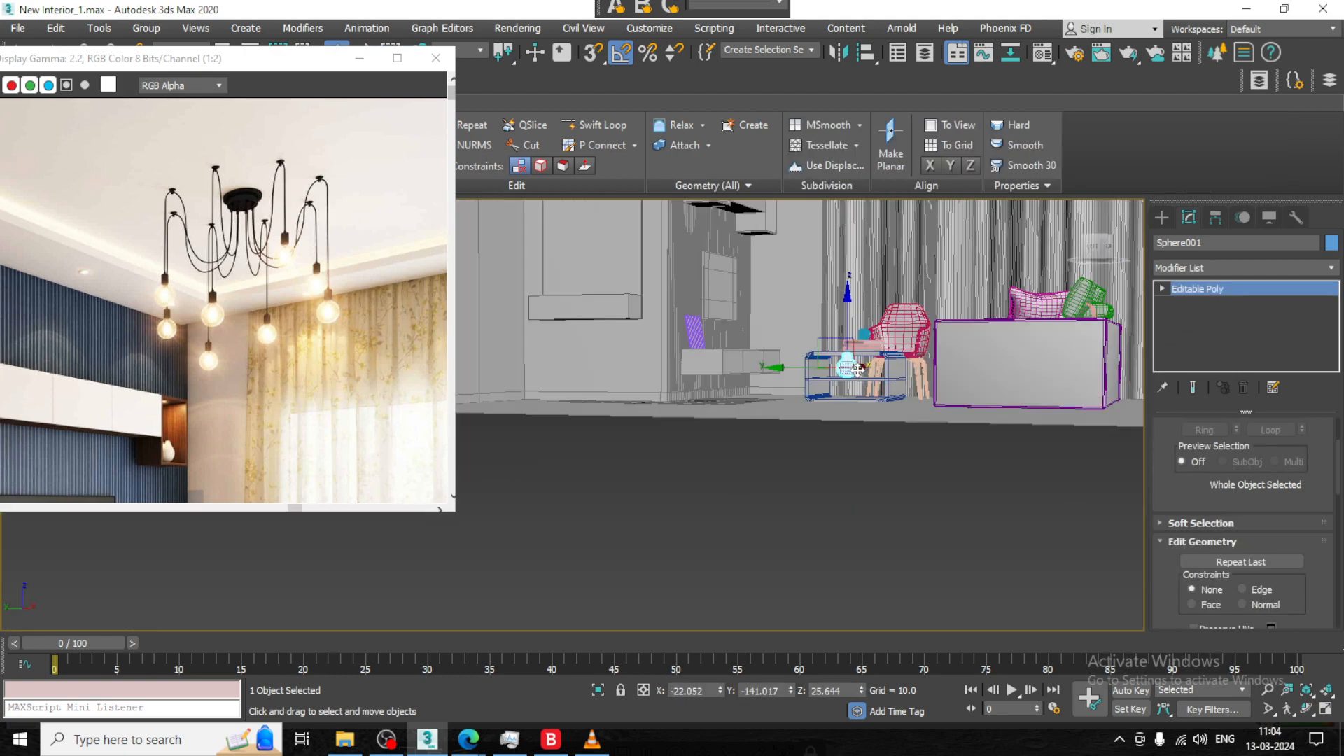
middle_drag(839, 409, 828, 417)
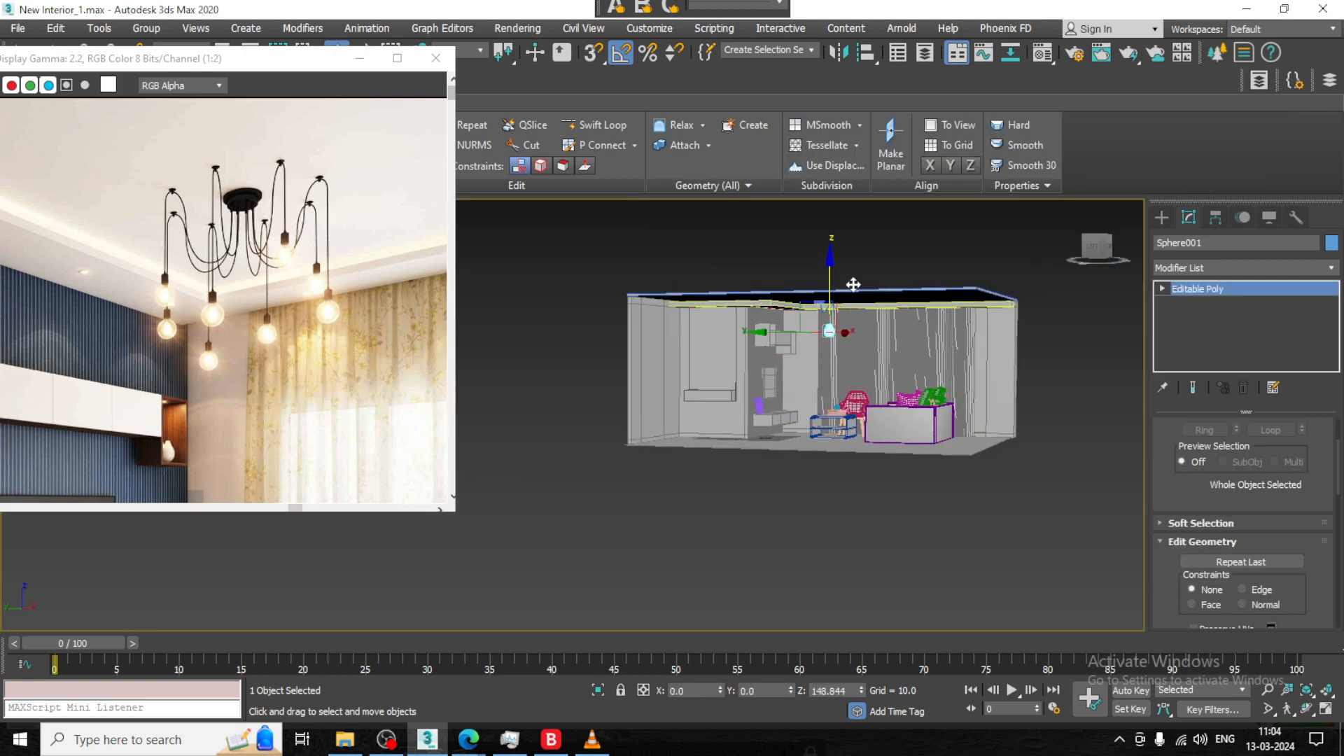
scroll(839, 299, up, 10)
key(r)
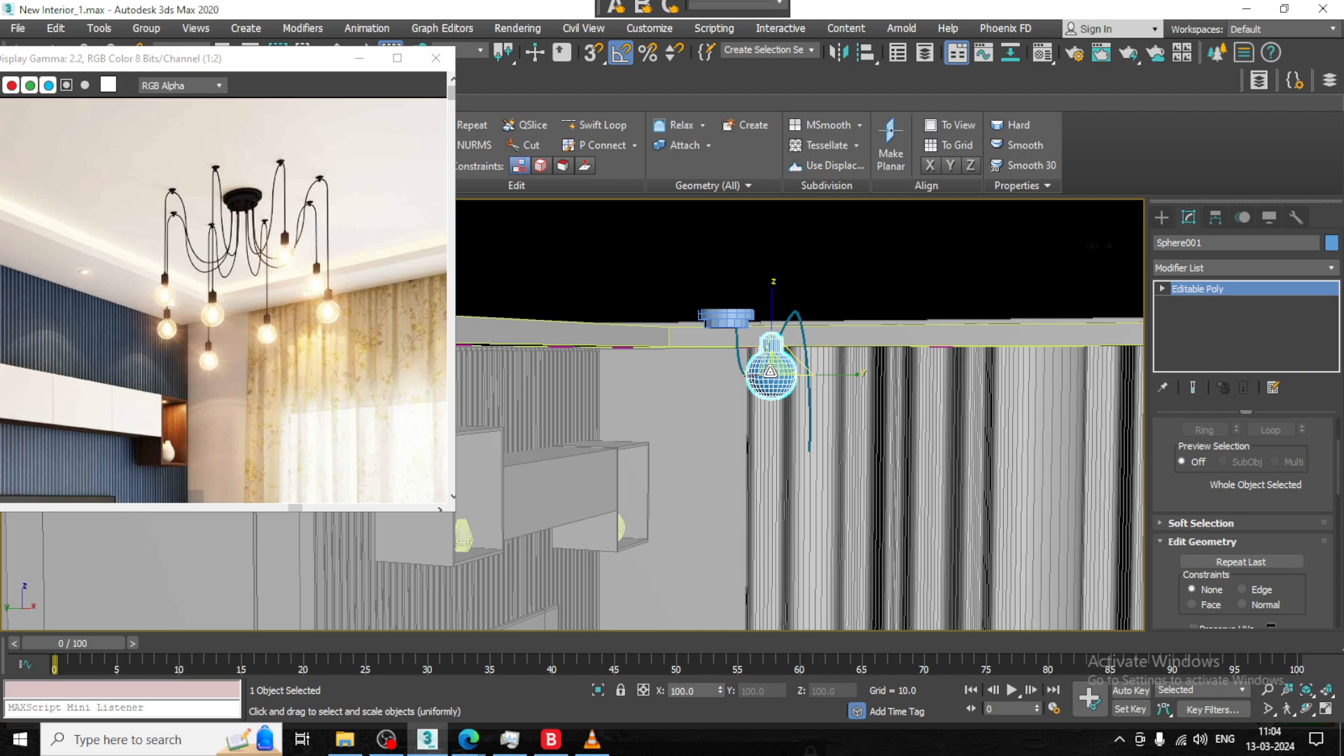
key(w)
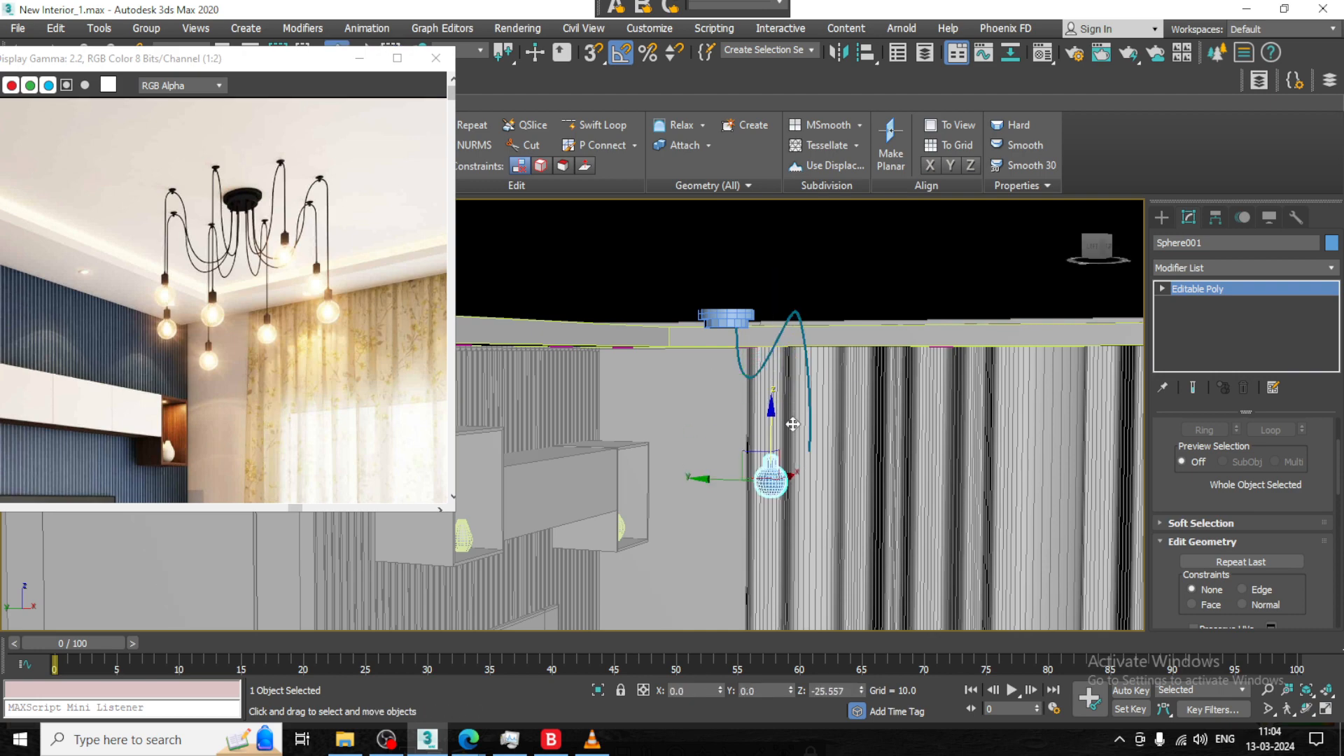
Move the bulb in the Top view onto the cord's free end, at about X 49.68, Y -131.87
key(alt+w)
right_click(524, 327)
key(alt+w)
key(z)
scroll(719, 294, down, 10)
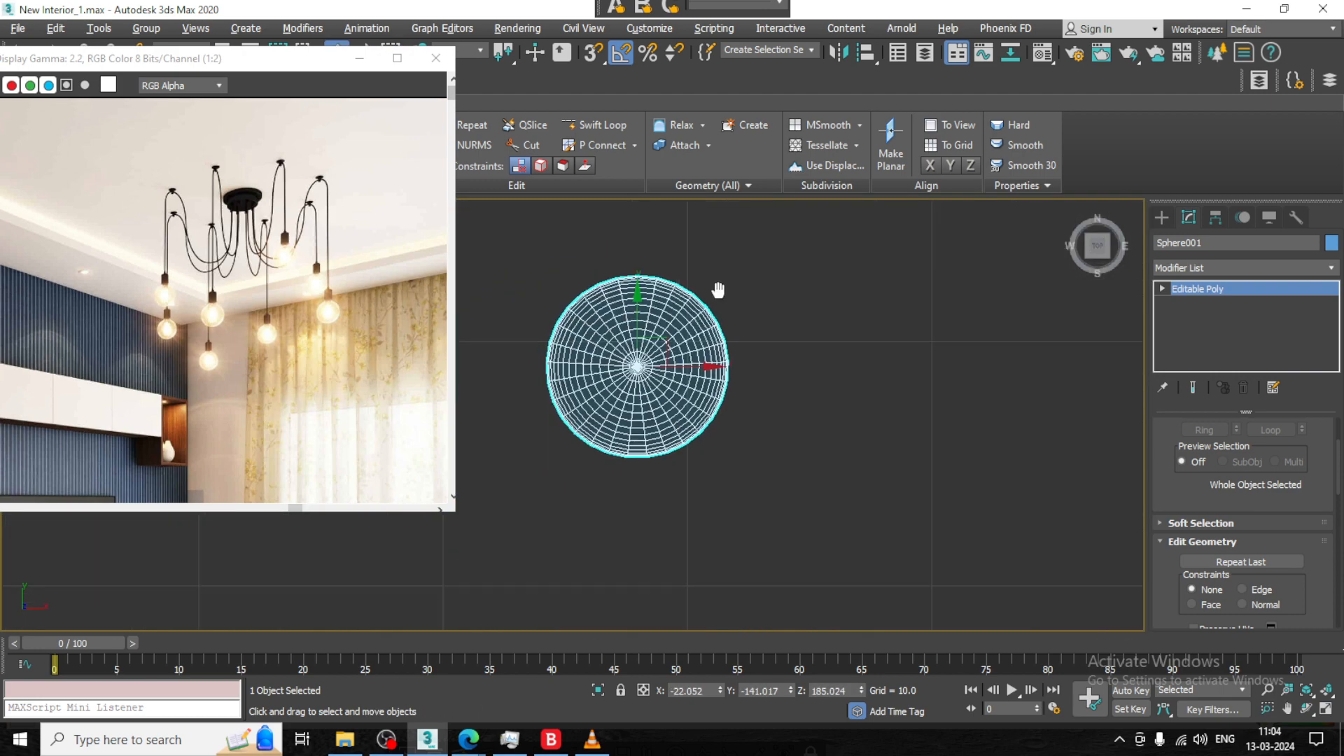
scroll(713, 303, down, 6)
scroll(725, 303, up, 4)
middle_drag(729, 302, 674, 352)
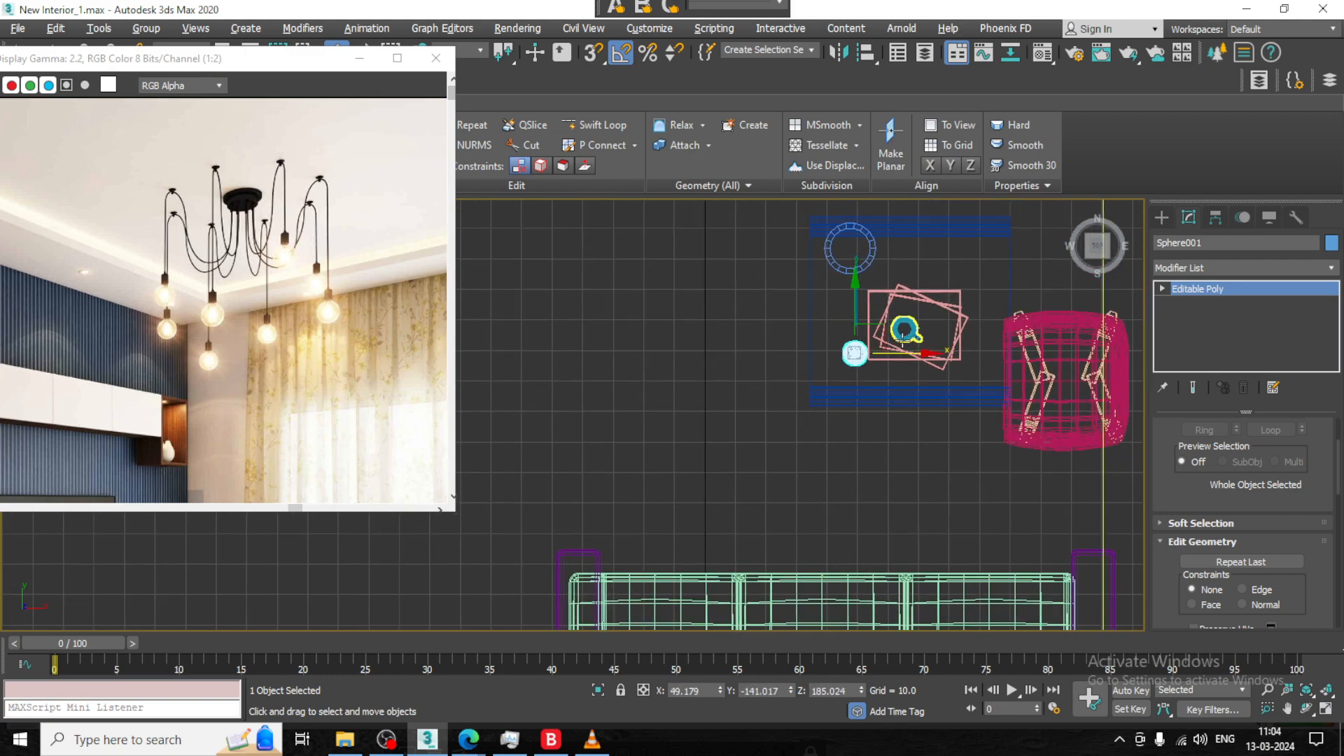
scroll(876, 332, up, 8)
drag(798, 422, 798, 234)
scroll(798, 252, up, 6)
drag(764, 379, 794, 374)
Examine in the Perspective view how the bulb's neck meets the lower end of the cord
key(alt+w)
right_click(1001, 452)
key(z)
key(alt+w)
scroll(931, 444, down, 10)
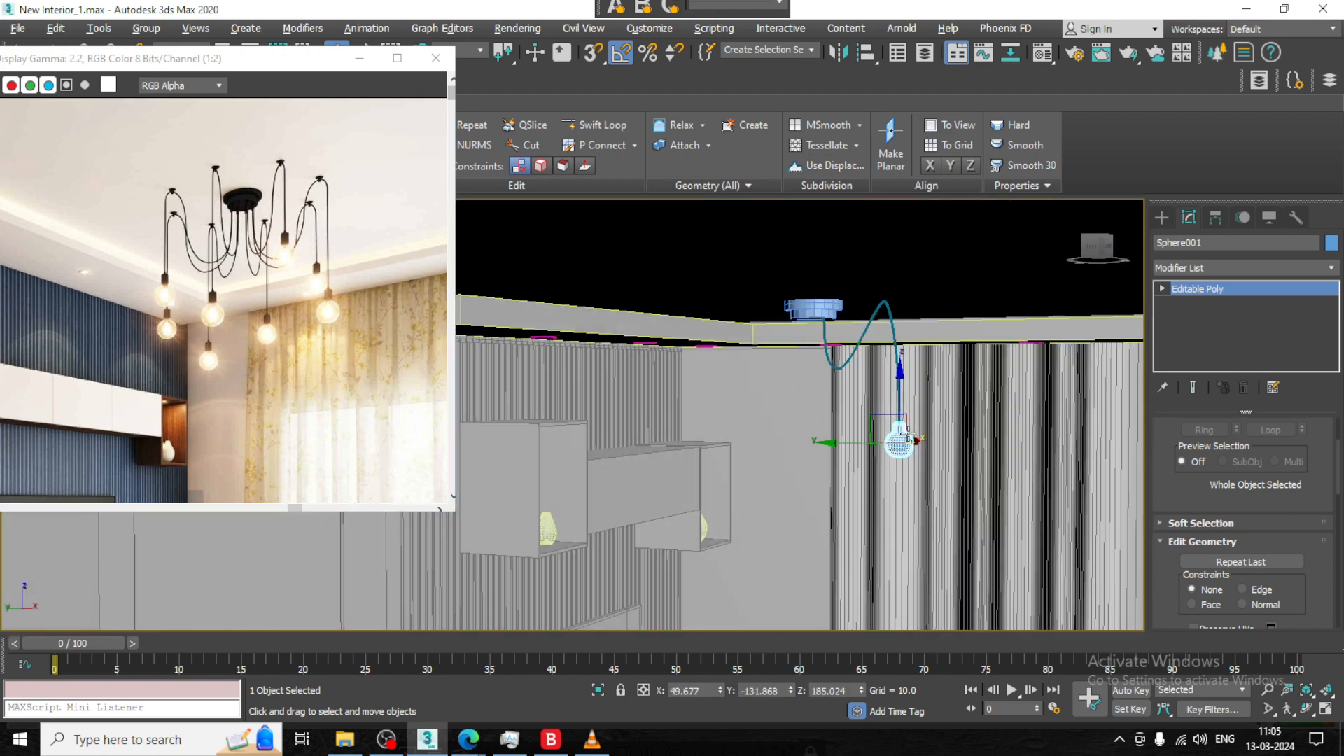
scroll(931, 444, up, 2)
alt+middle_drag(931, 444, 936, 391)
scroll(950, 432, up, 3)
scroll(930, 378, down, 2)
scroll(939, 396, down, 2)
scroll(939, 396, up, 3)
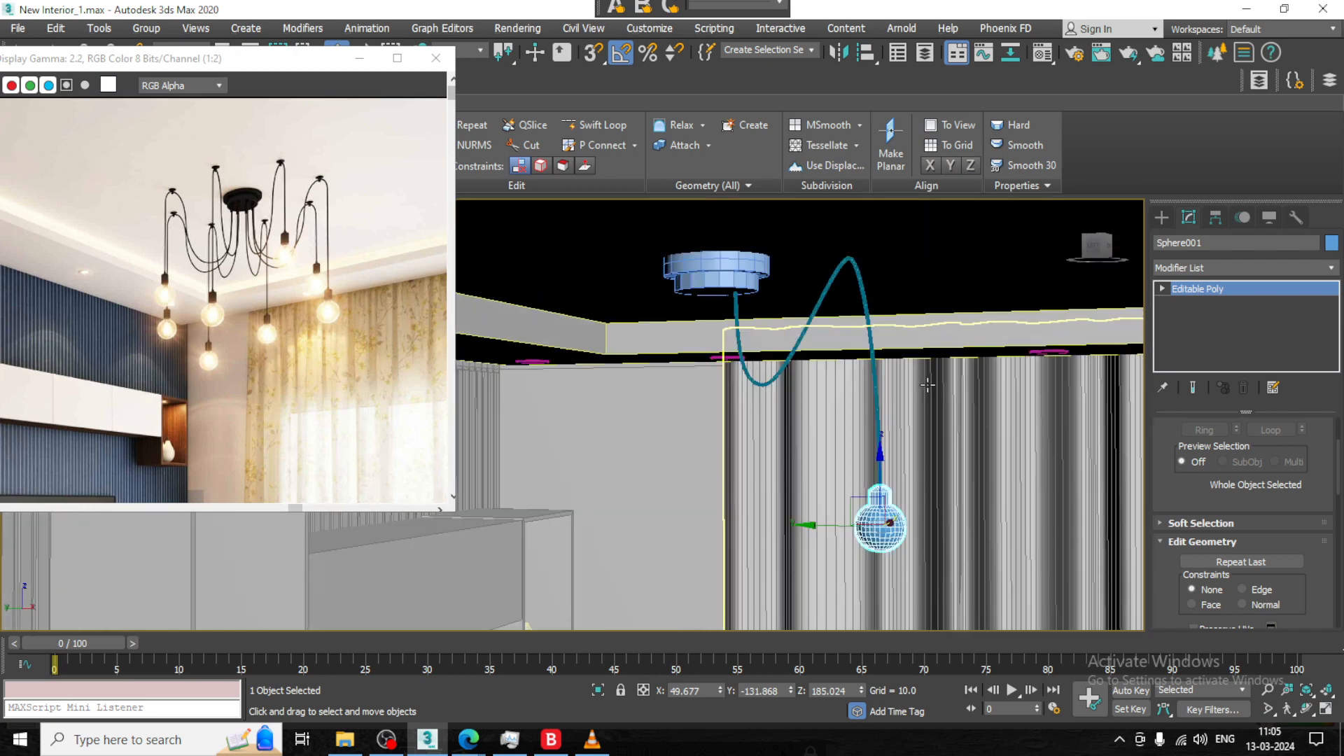
Lower the bulb slightly to Z 182.294 so its neck sits at the cord's end
click(807, 321)
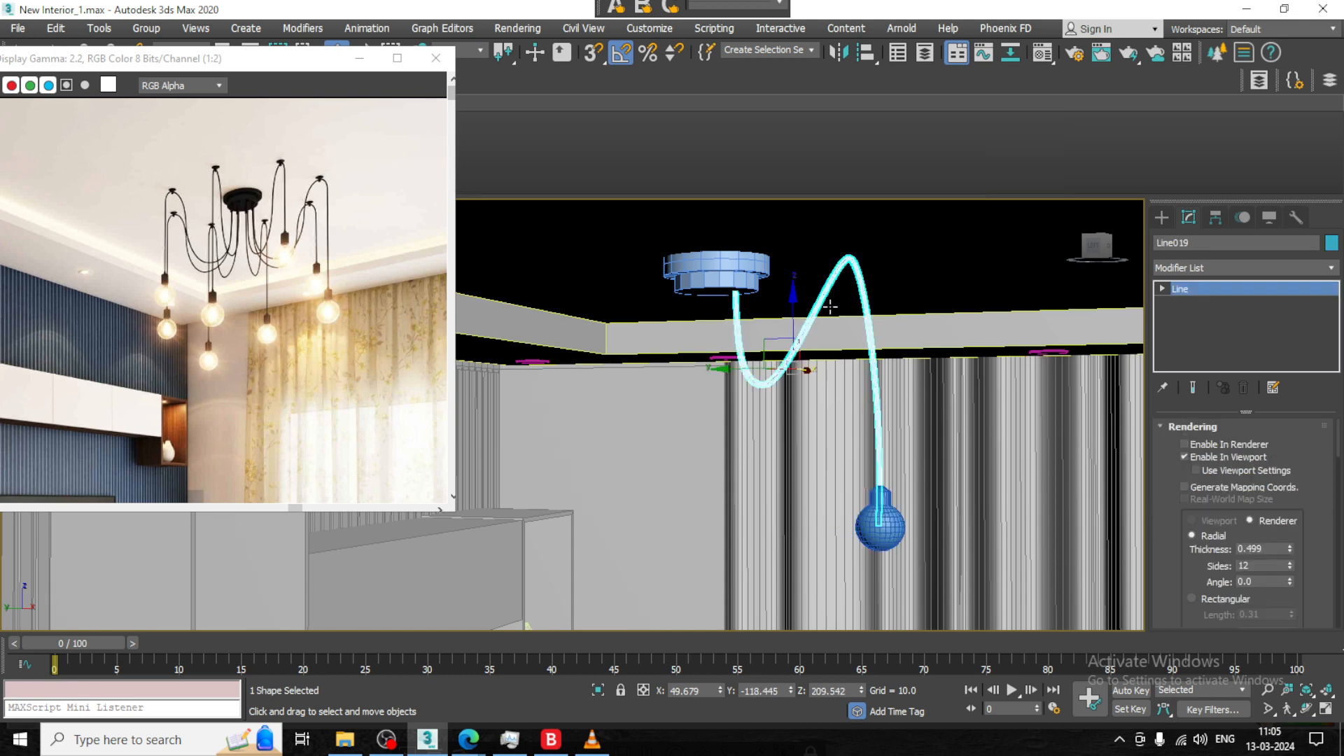
alt+middle_drag(843, 300, 868, 448)
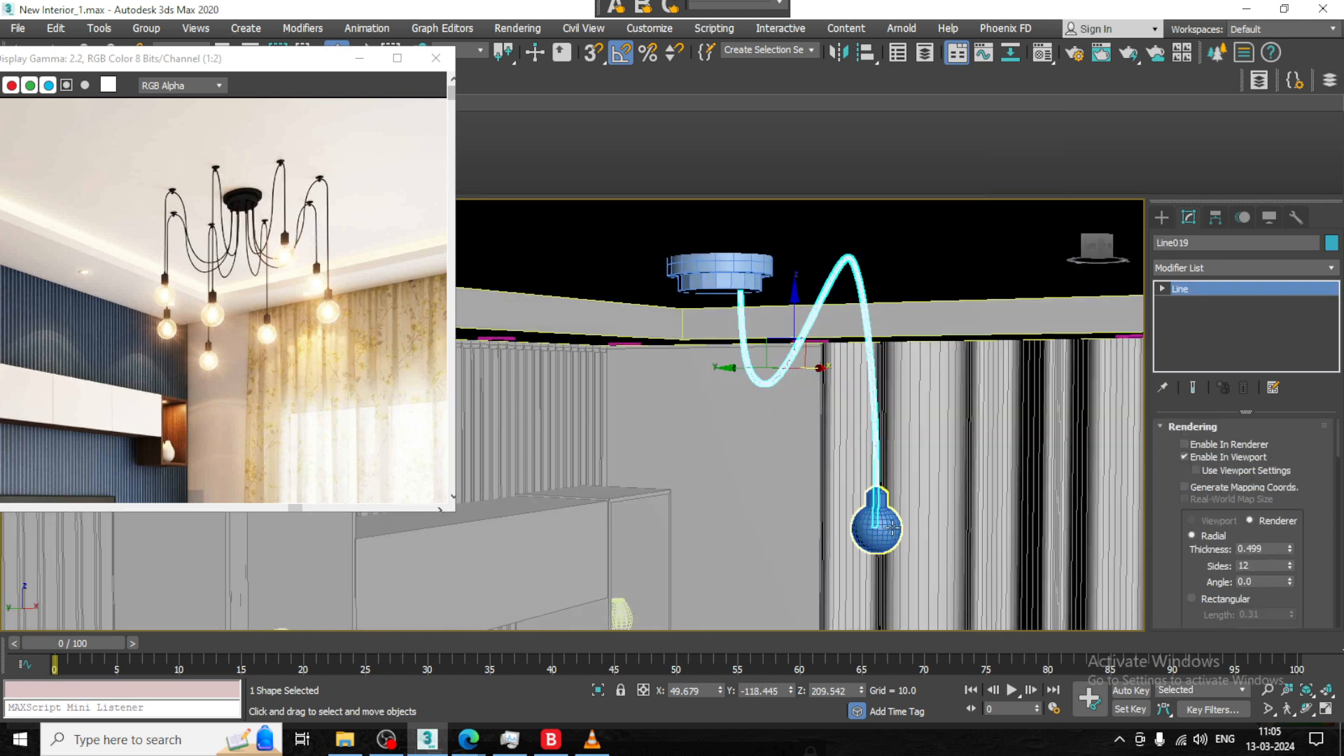
click(876, 500)
scroll(876, 499, down, 4)
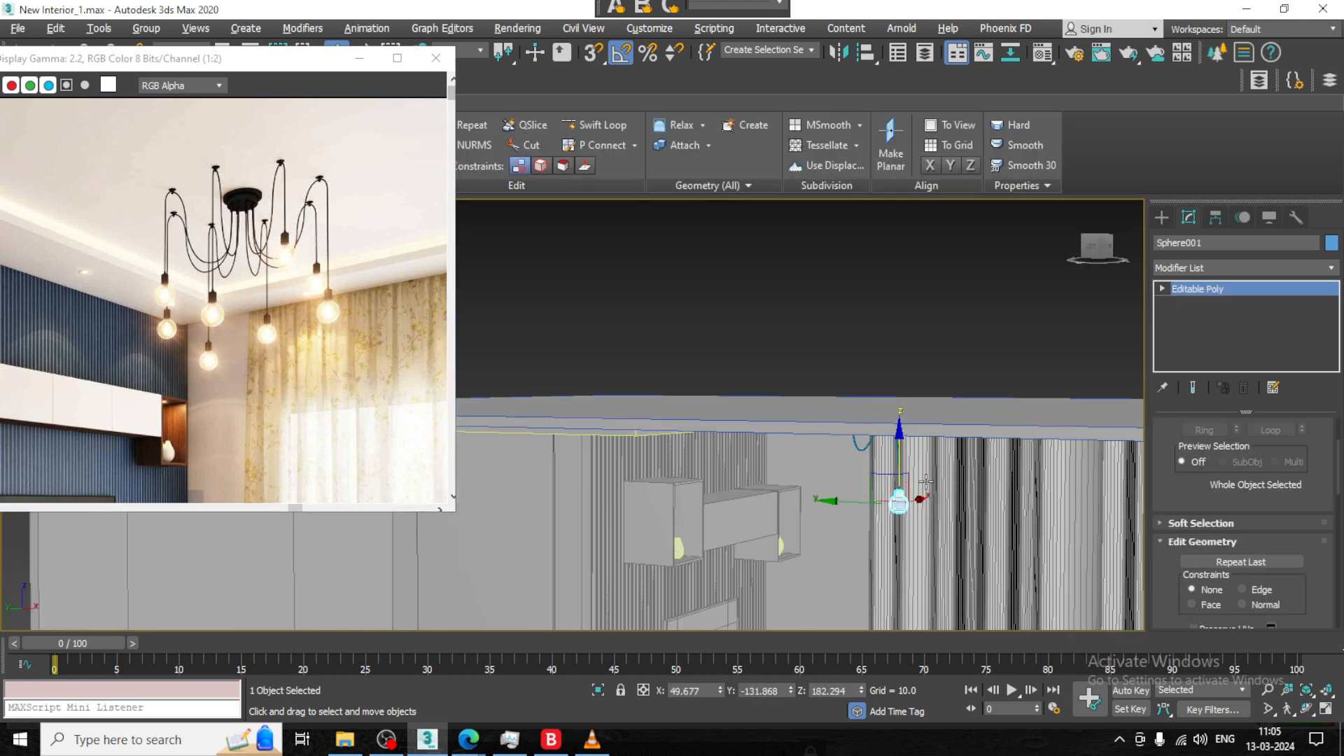
alt+middle_drag(935, 413, 841, 345)
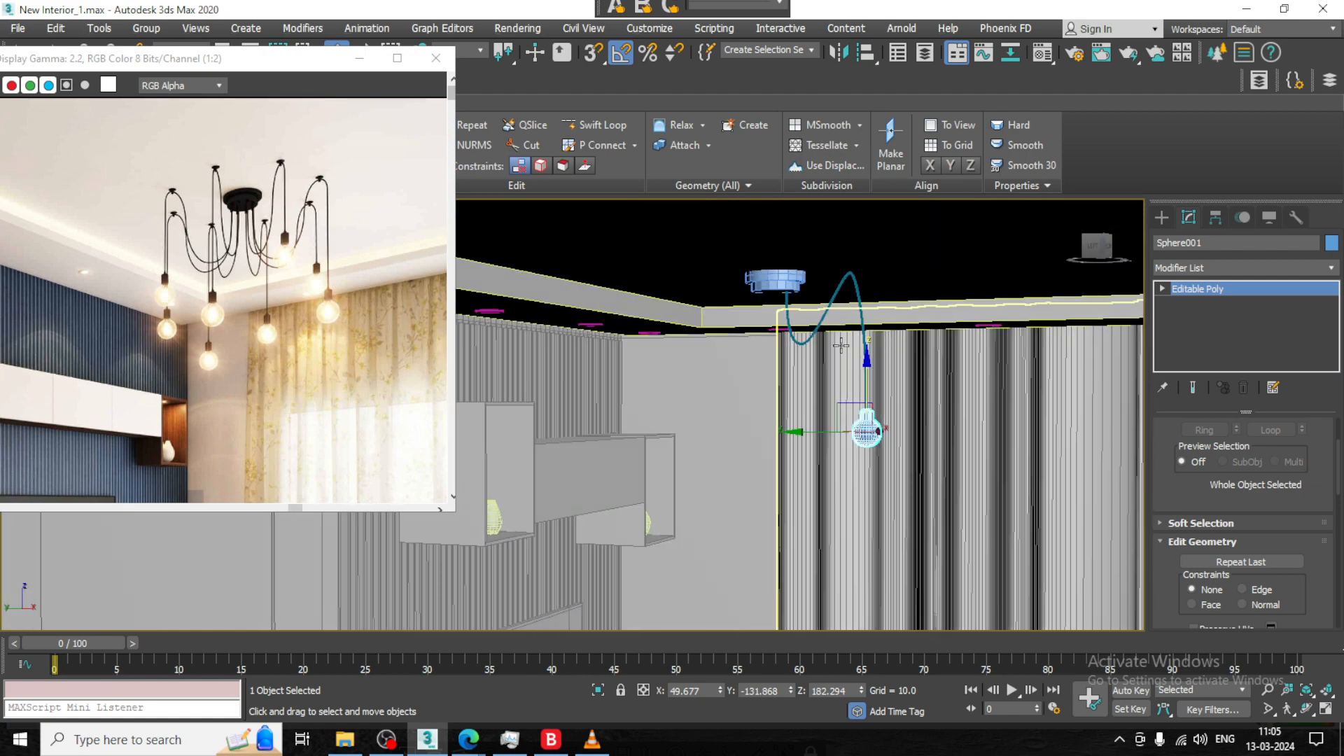
Select the cord together with the bulb and move both in the Top view to line up with the ceiling mount's centre
ctrl+click(806, 346)
key(alt+w)
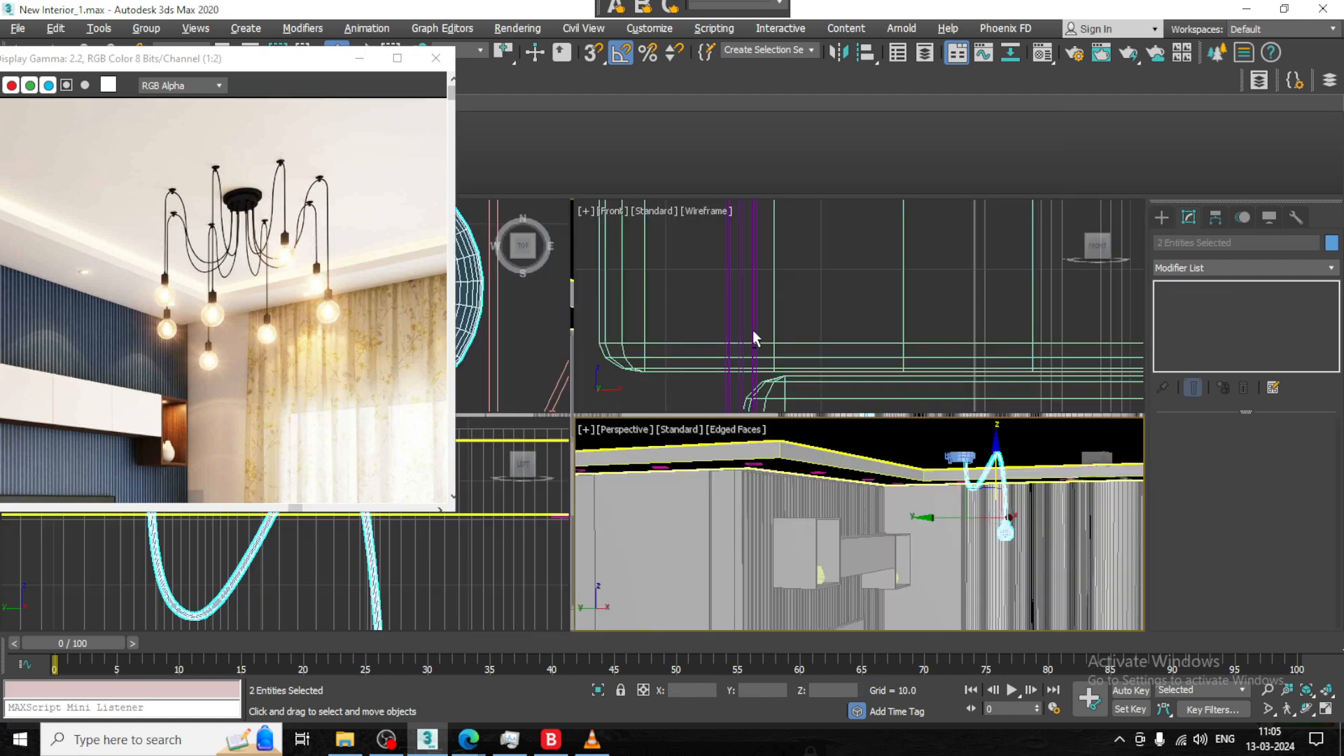
middle_click(490, 325)
key(alt+w)
scroll(620, 313, down, 5)
middle_drag(622, 313, 623, 415)
scroll(662, 437, up, 2)
scroll(657, 280, down, 3)
middle_drag(657, 280, 665, 432)
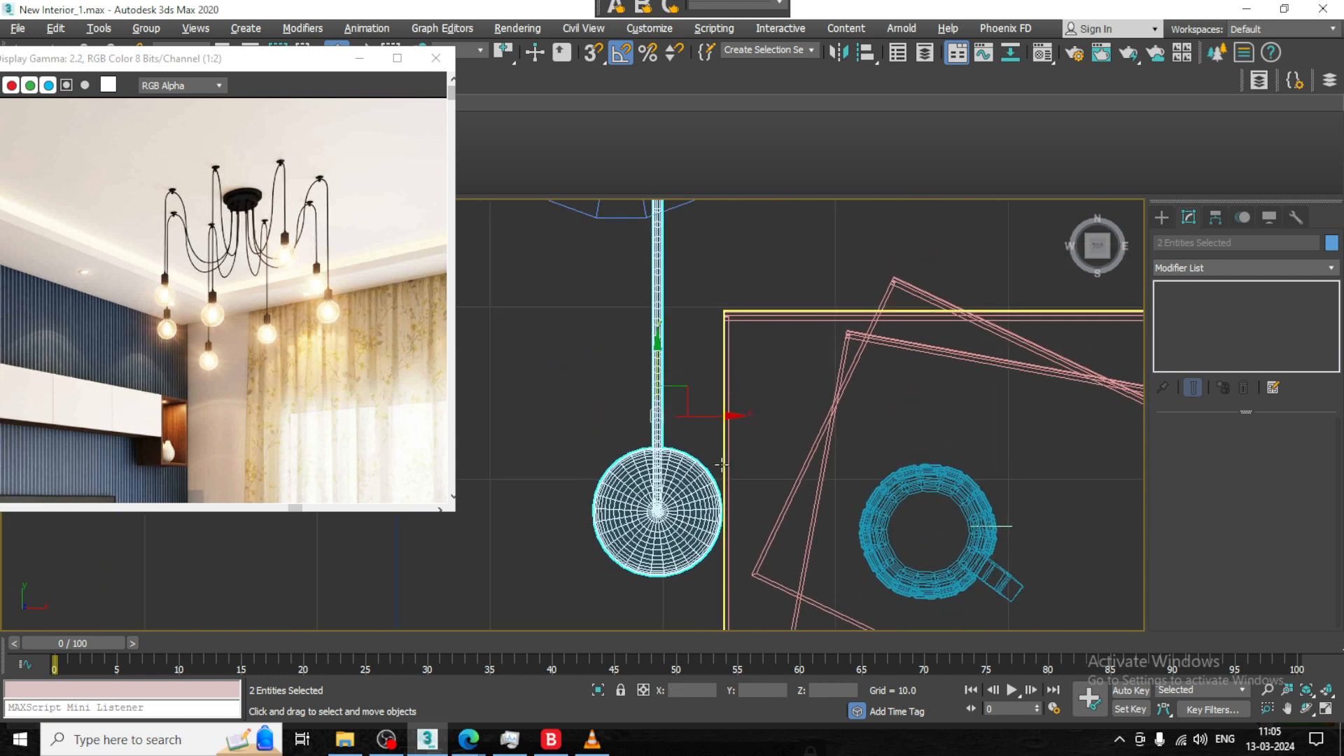
scroll(723, 420, down, 3)
middle_drag(724, 420, 681, 467)
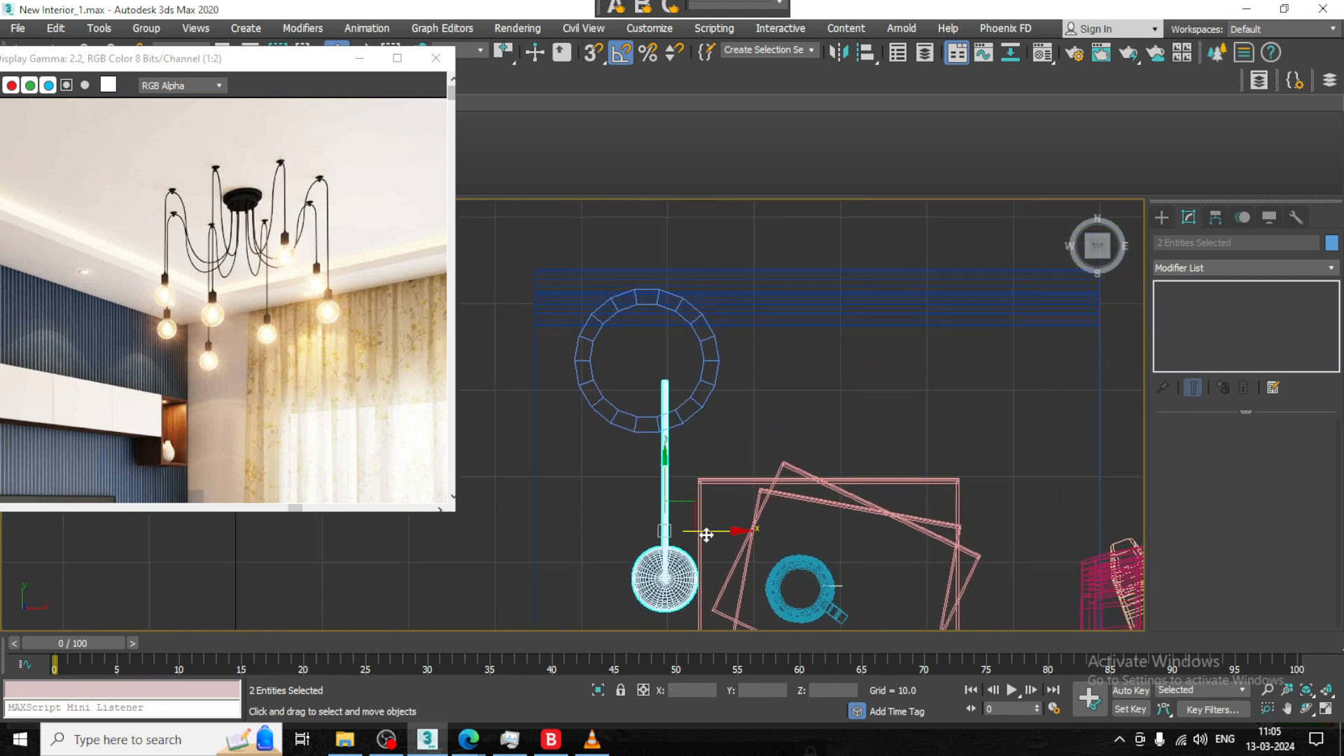
drag(706, 535, 689, 532)
drag(650, 474, 648, 483)
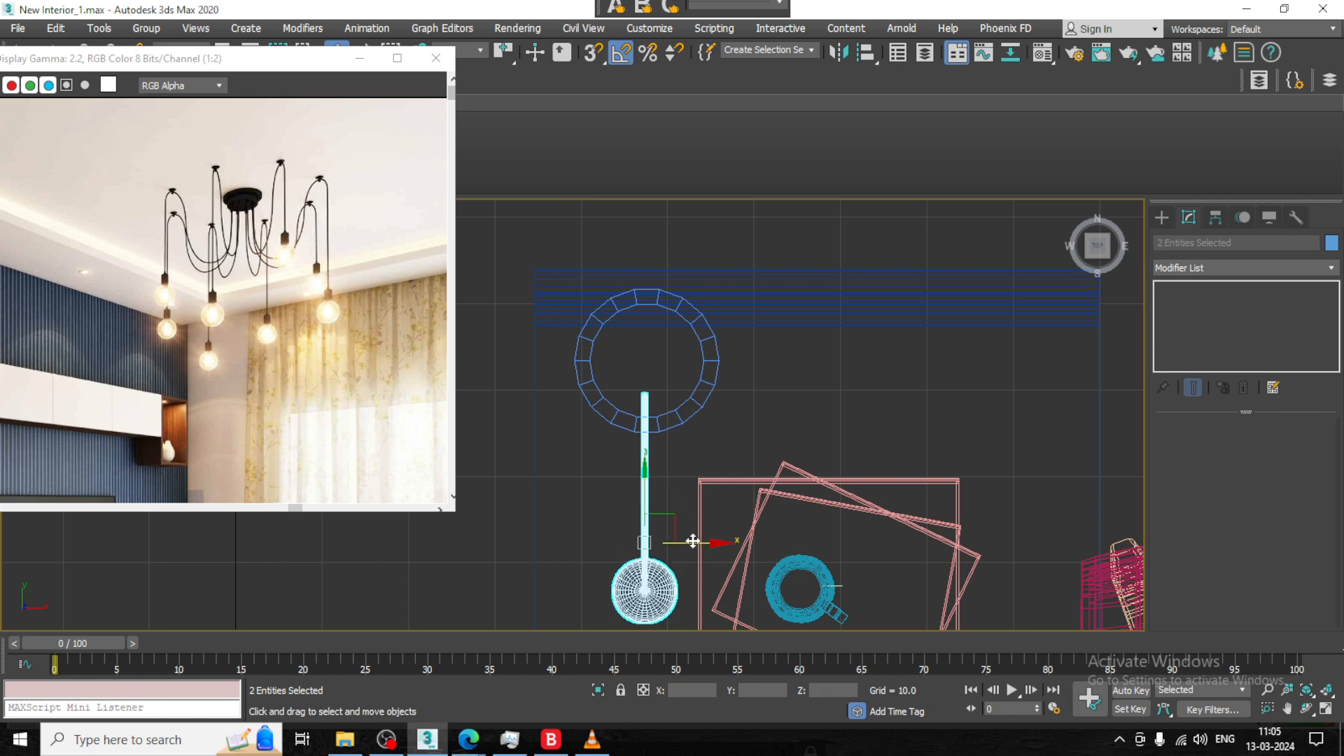
drag(692, 542, 698, 541)
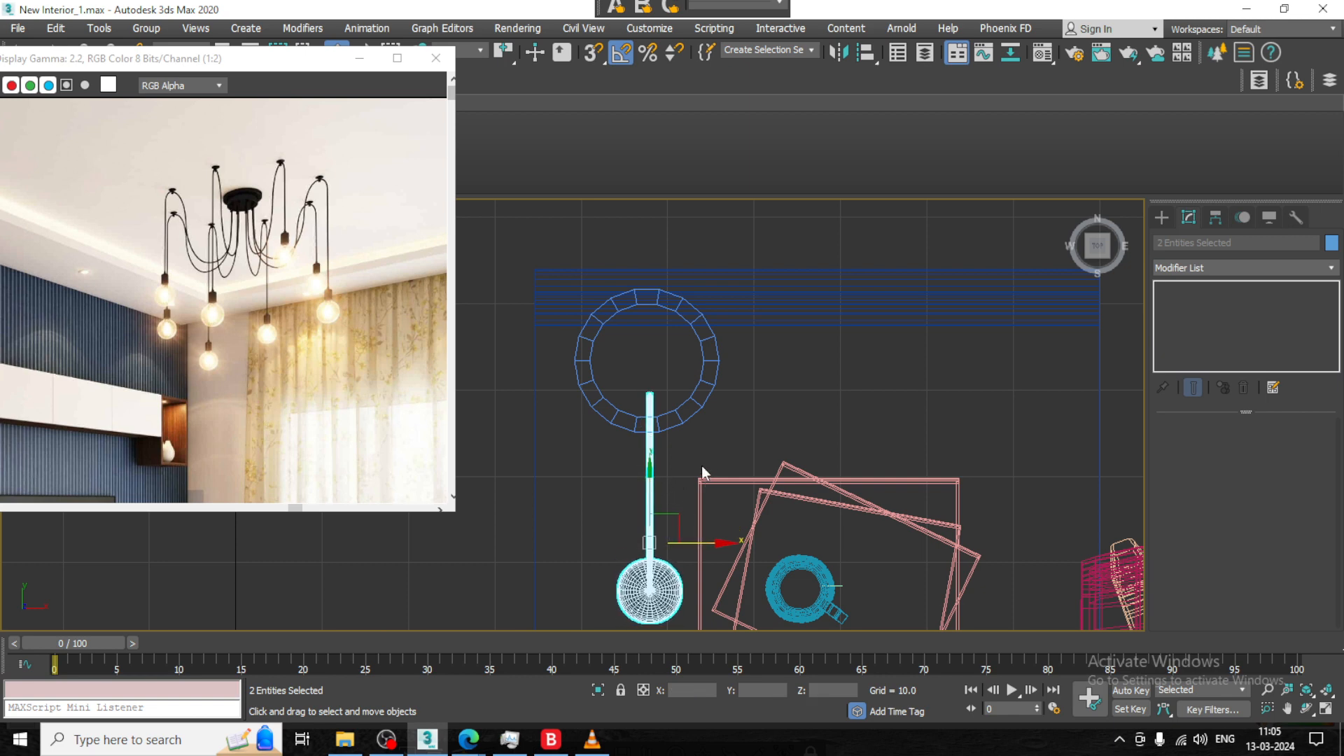
Group the cord and bulb, keeping the default group name
click(146, 28)
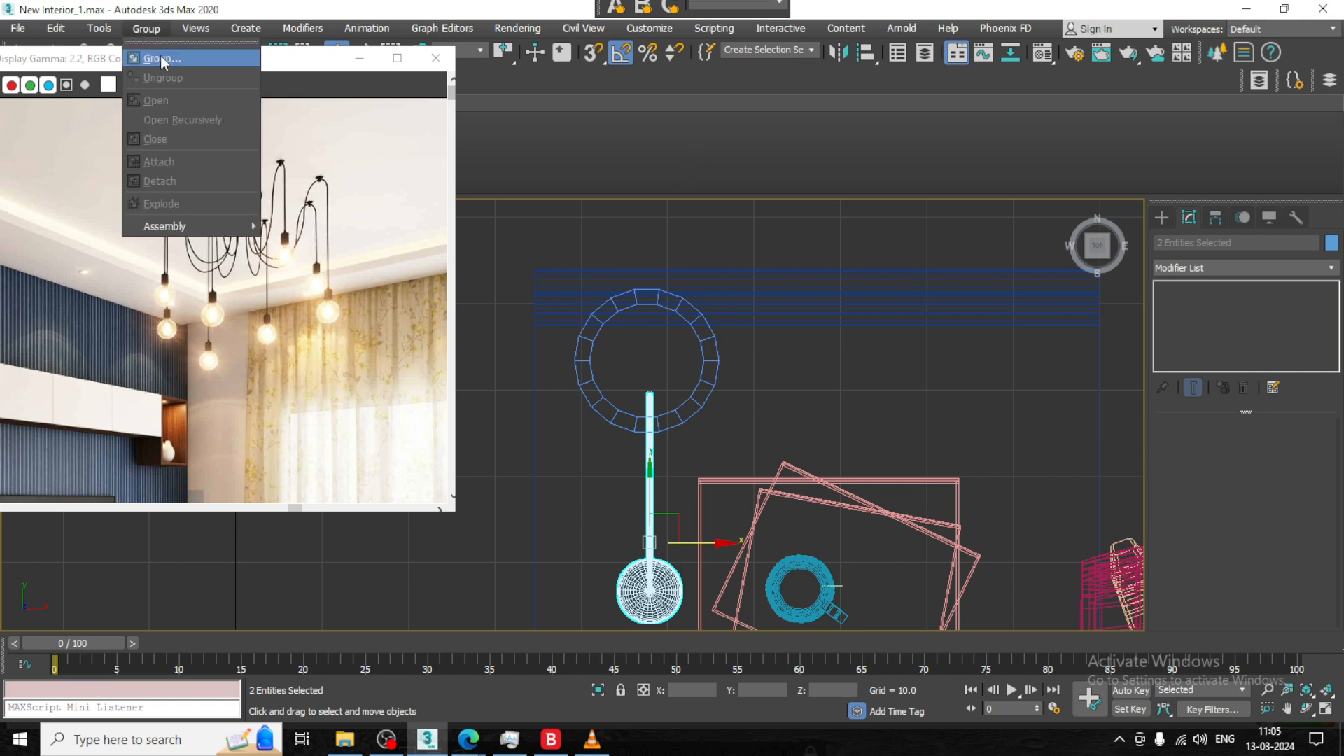
click(161, 56)
click(687, 401)
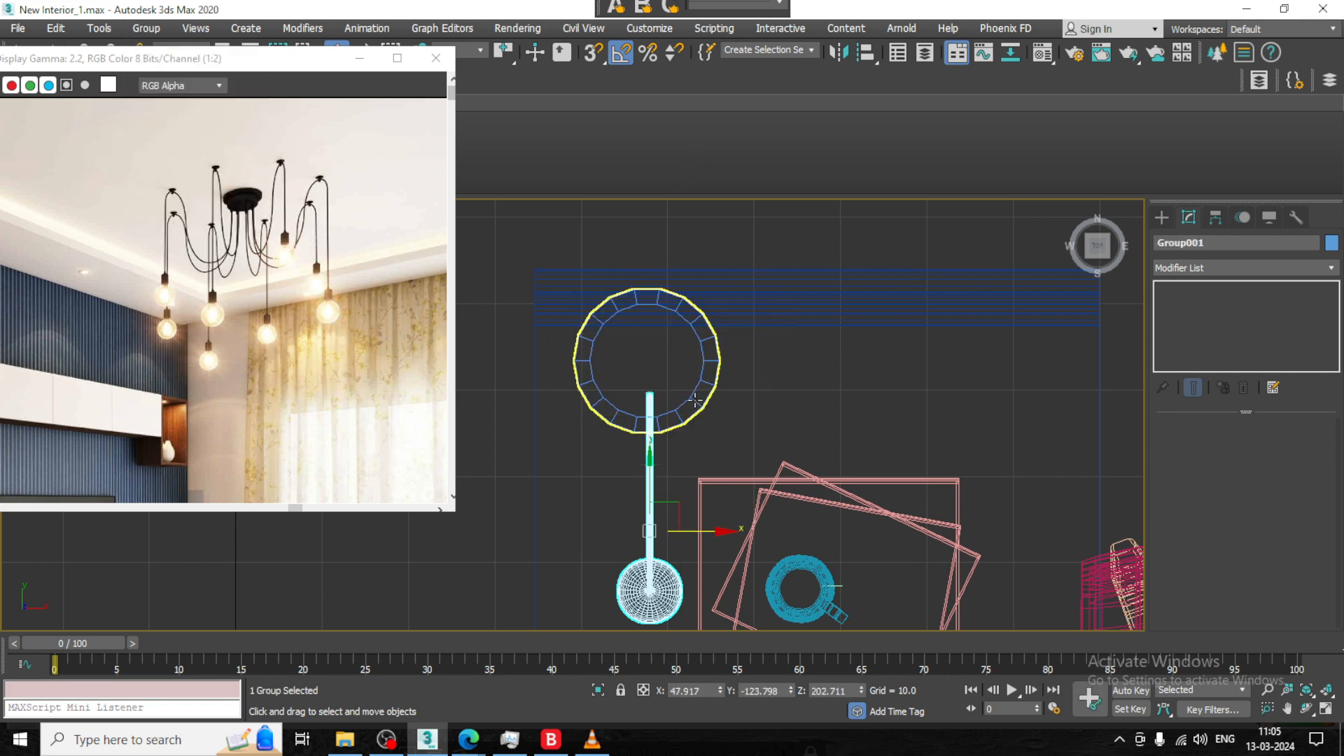
Move only the group's pivot along Y to the centre of the ceiling mount, at about Y -106.56, and leave pivot editing
click(1216, 218)
click(1266, 337)
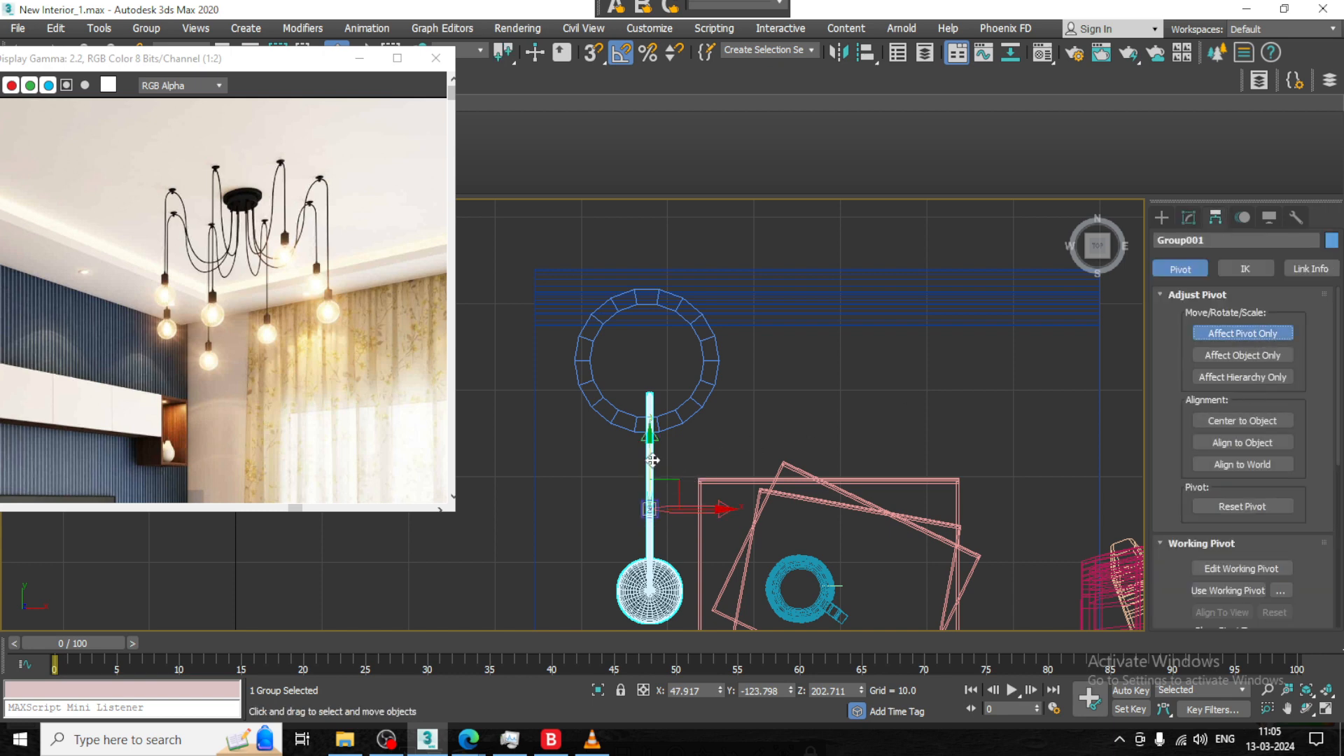
drag(653, 460, 644, 341)
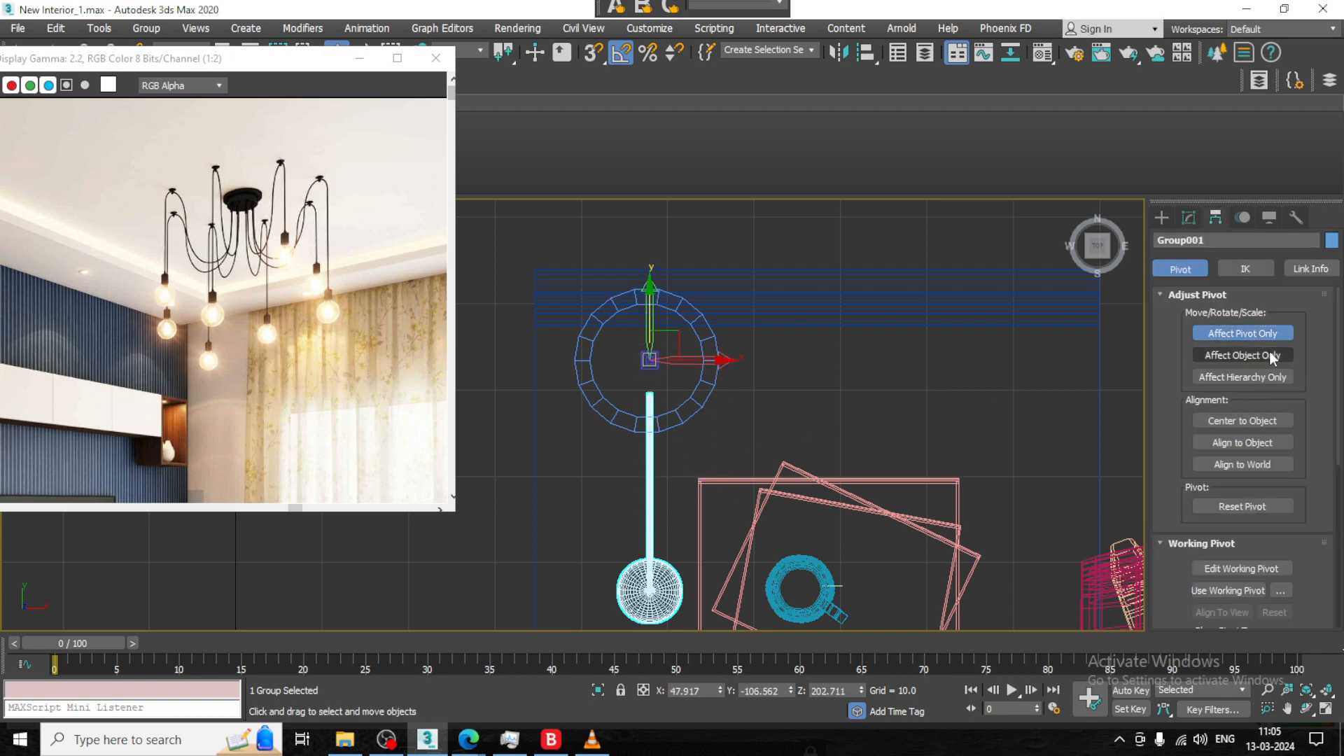
key(e)
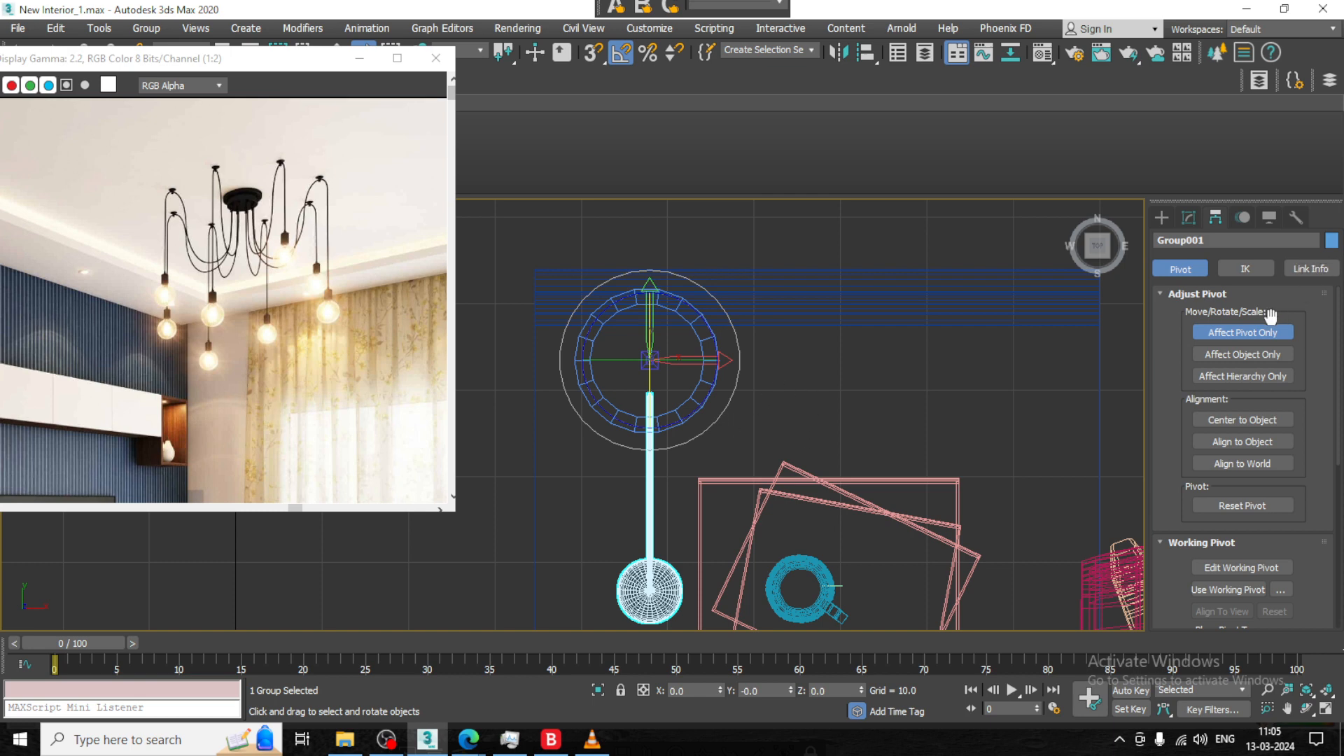
click(1265, 333)
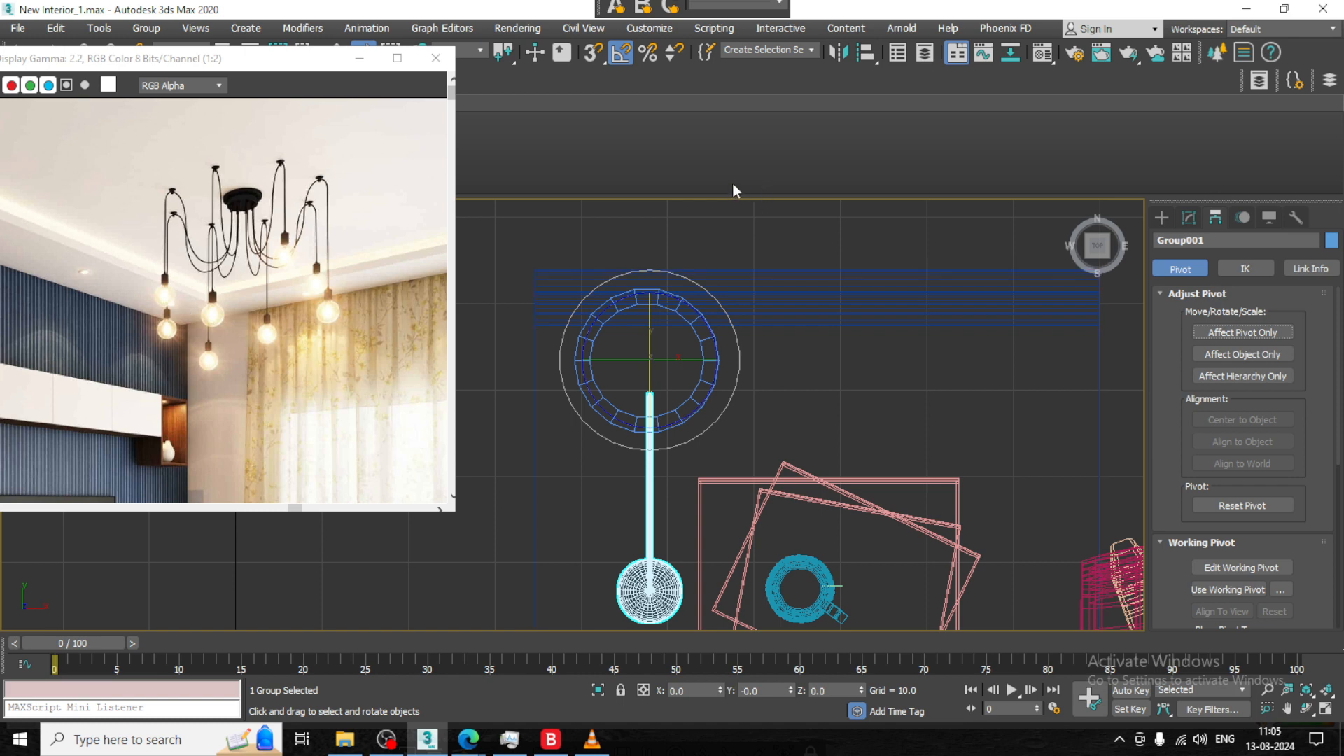
Copy the cord-and-bulb group around the ceiling mount at 45-degree steps, as separate copies, until eight groups form a full ring
right_click(621, 60)
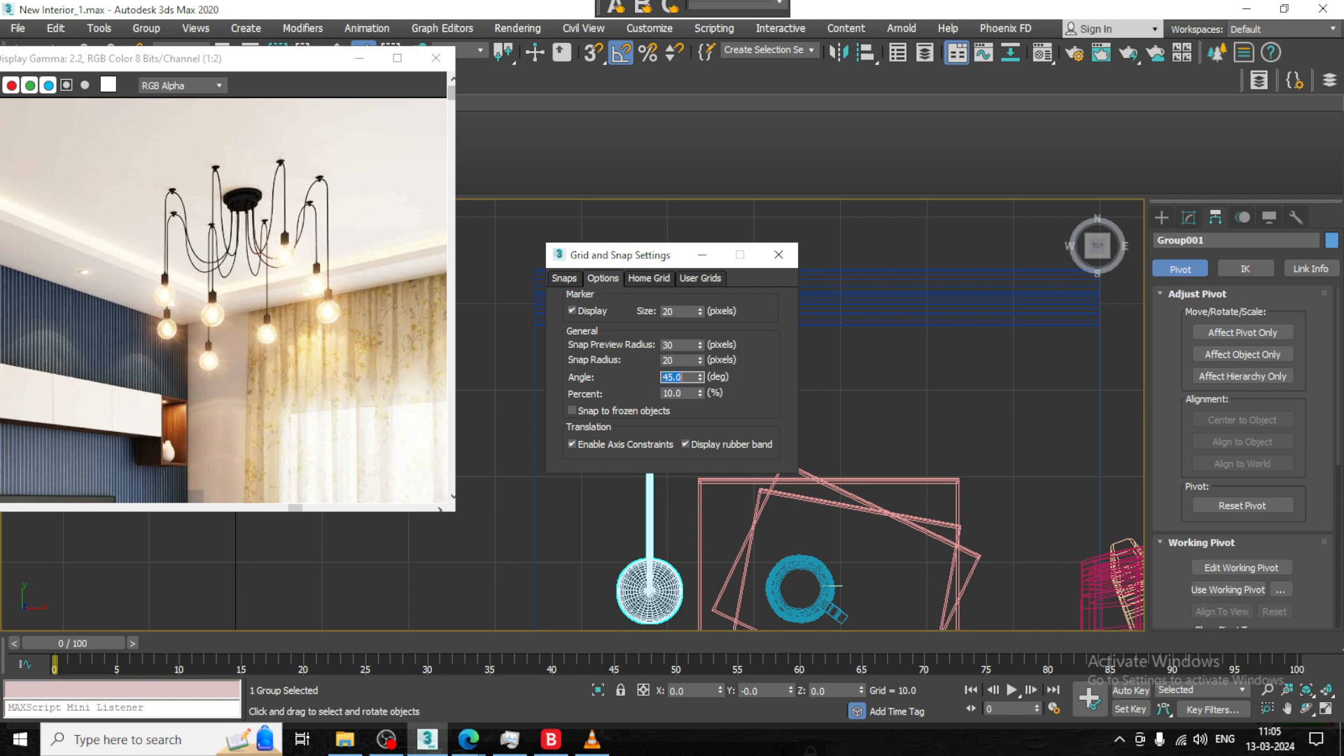
click(780, 256)
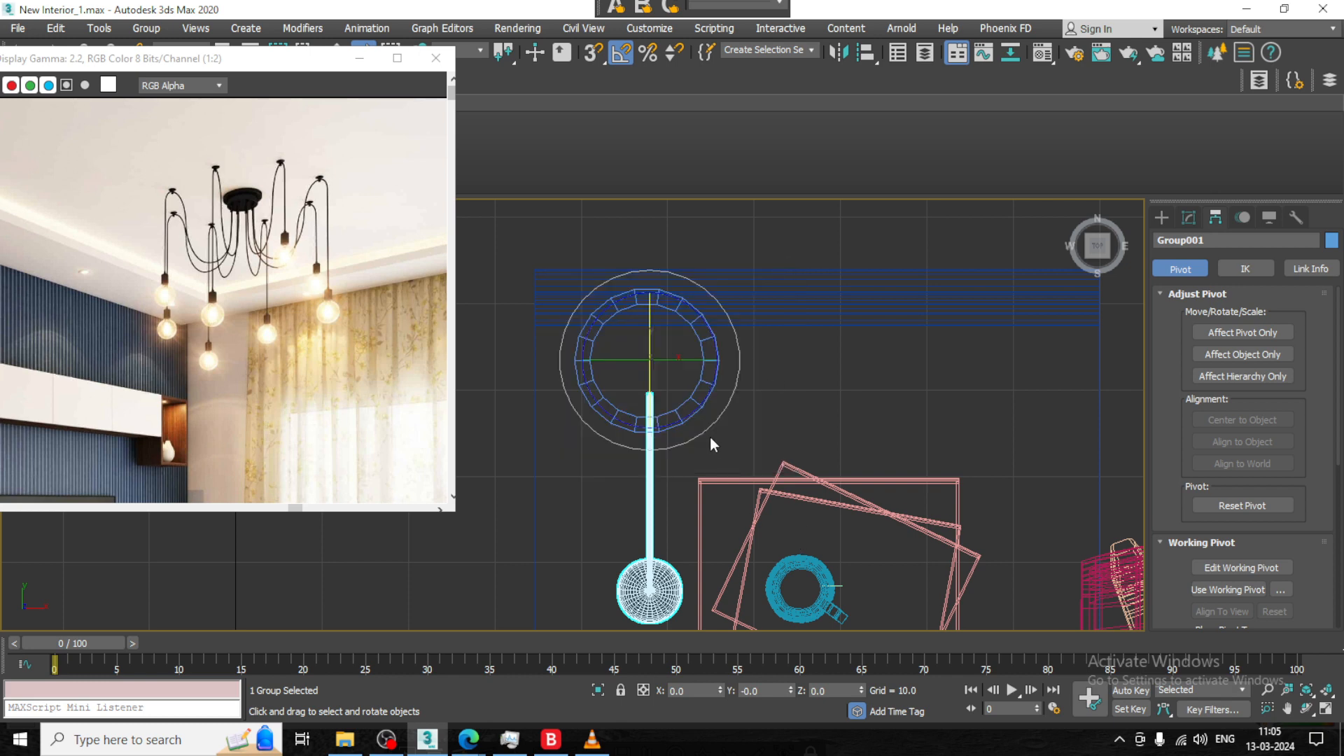
shift+drag(710, 443, 713, 428)
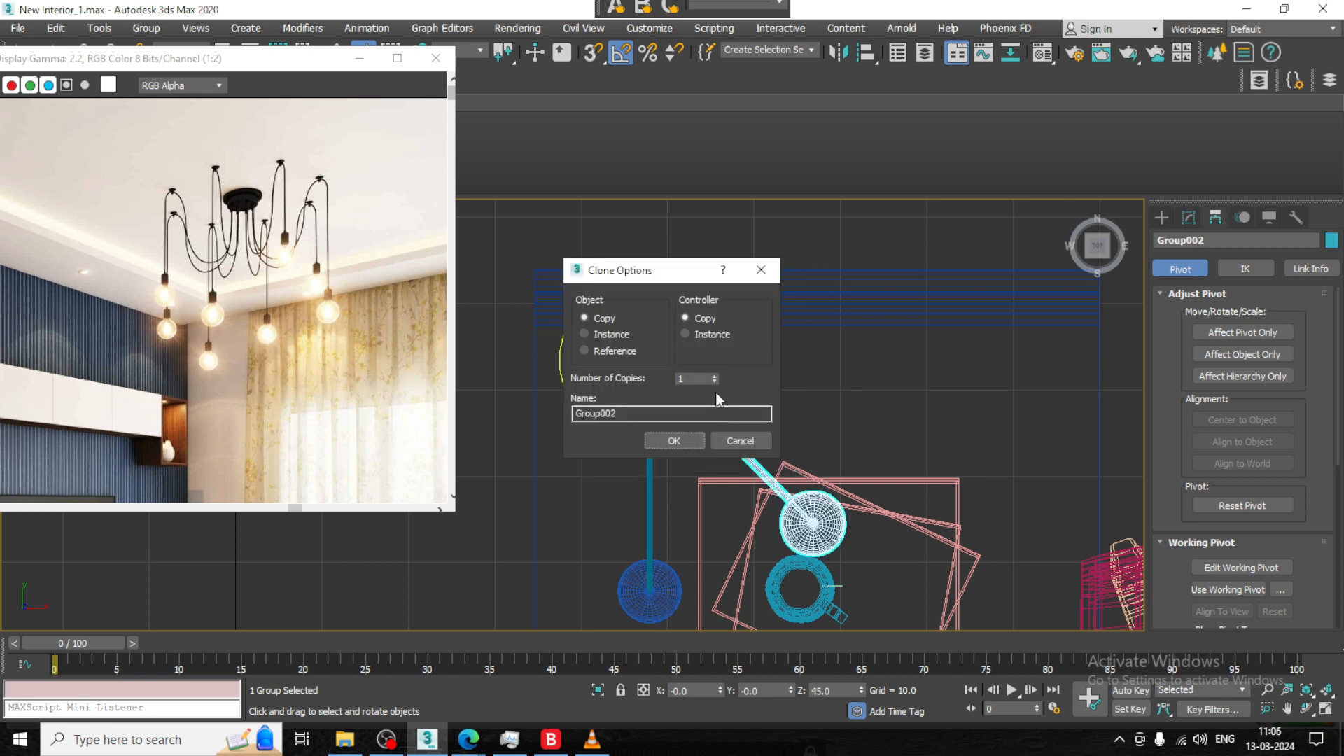
click(675, 445)
shift+drag(702, 438, 704, 430)
click(675, 445)
Examine the ring of cords and bulbs in the Perspective view against the chandelier in the reference photo
key(alt+w)
middle_click(849, 506)
key(alt+w)
alt+middle_drag(850, 506, 999, 427)
scroll(941, 430, down, 5)
scroll(933, 427, up, 3)
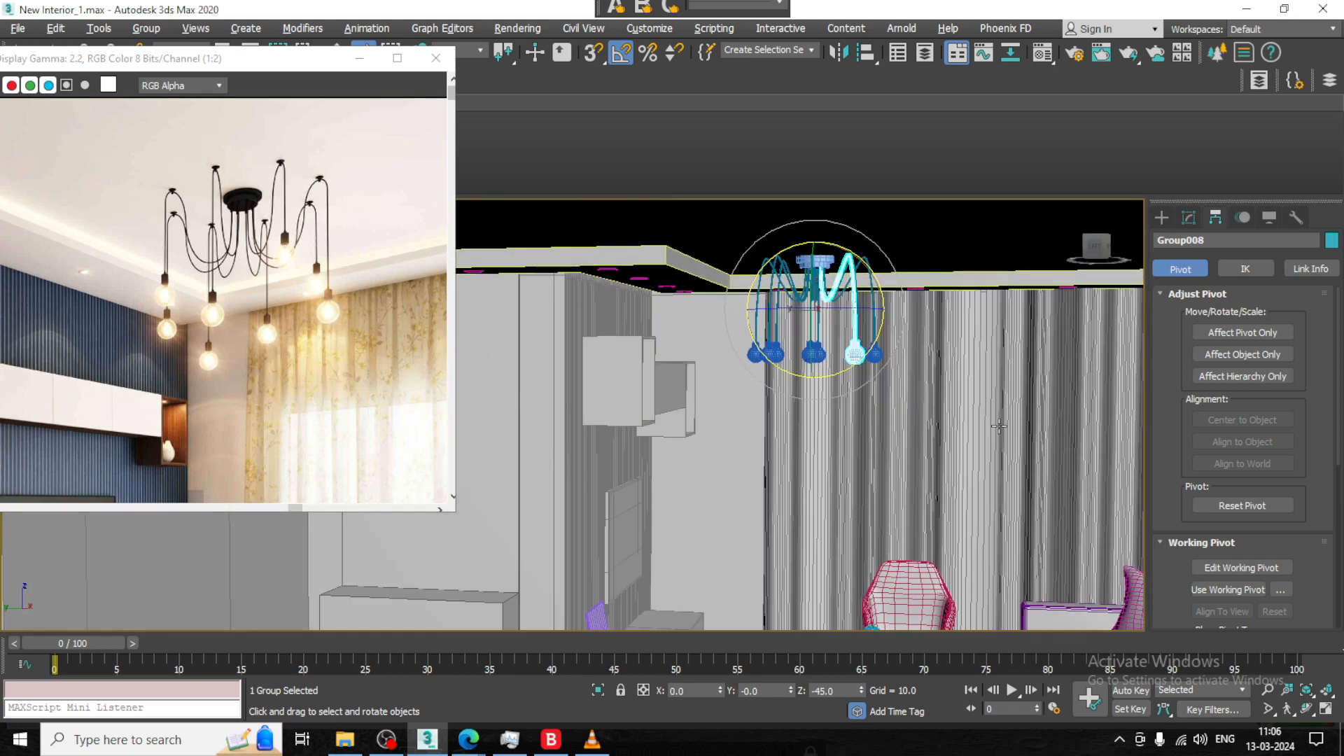
scroll(376, 367, down, 2)
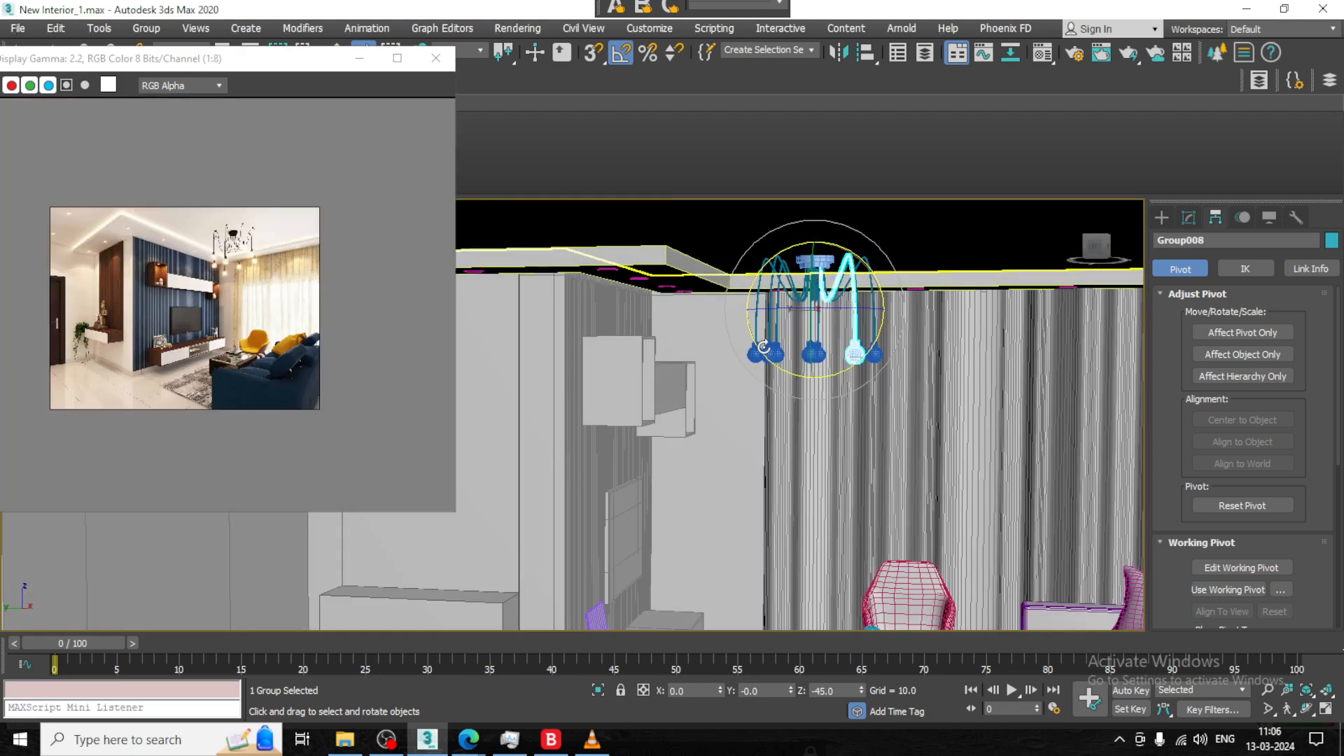
scroll(867, 321, up, 3)
scroll(867, 321, down, 3)
middle_drag(869, 294, 747, 263)
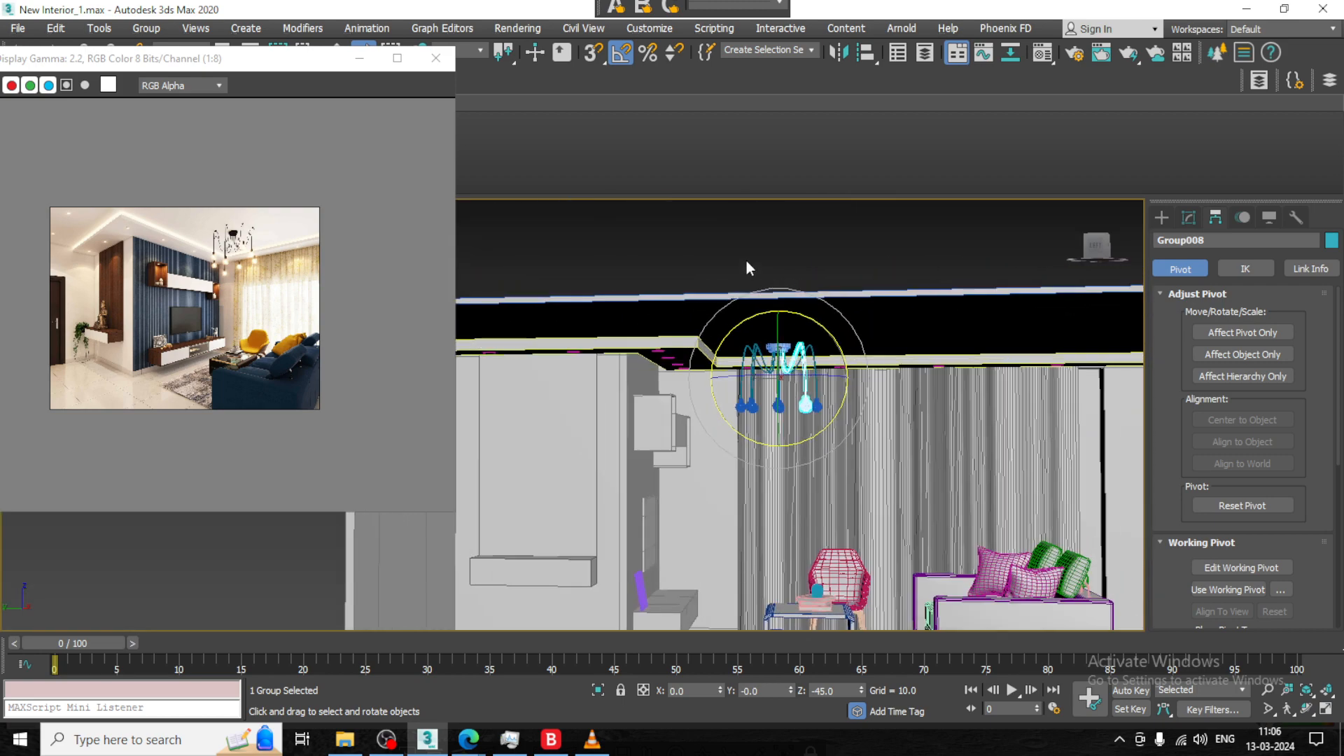
Select the ceiling mount with all eight cord-and-bulb groups, excluding the other ceiling and curtain objects from the selection
drag(852, 421, 853, 423)
alt+drag(897, 261, 923, 382)
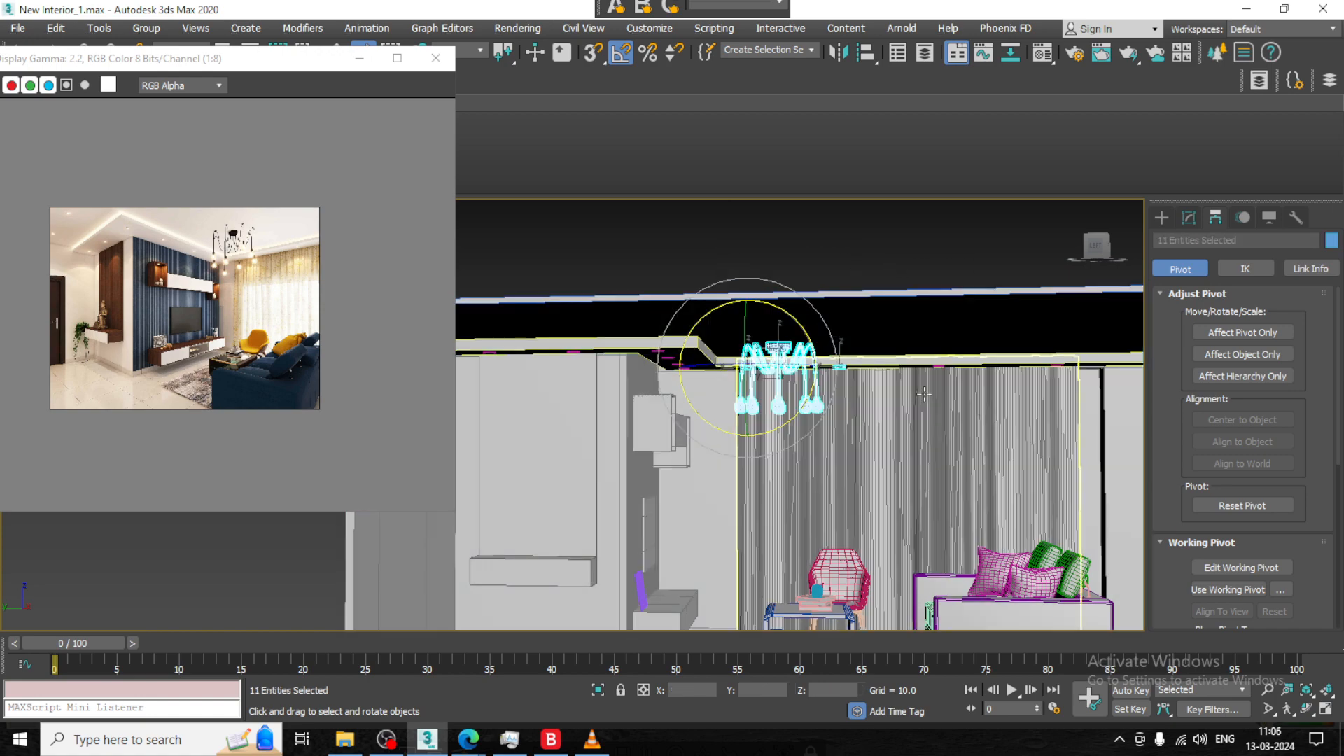
alt+middle_drag(833, 251, 829, 274)
alt+drag(894, 371, 894, 371)
alt+middle_drag(894, 371, 929, 420)
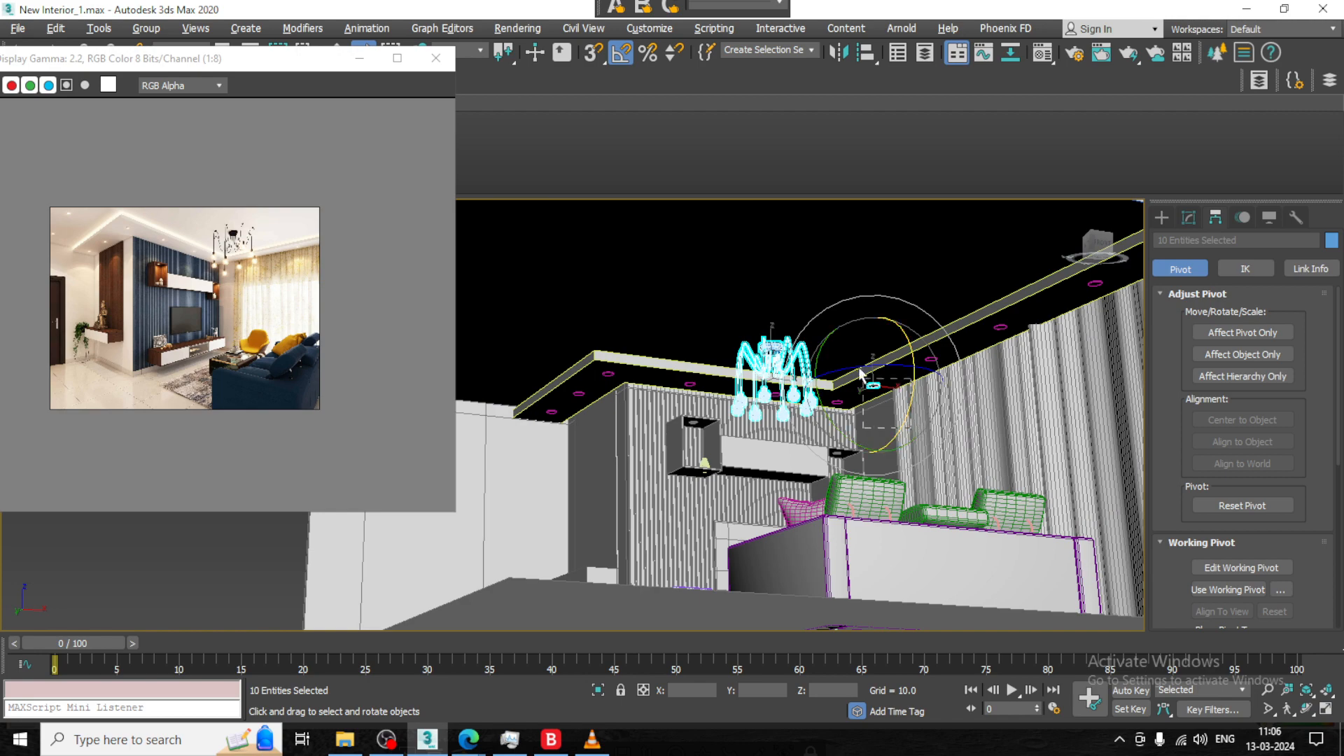
alt+drag(862, 374, 861, 373)
mouse_move(861, 374)
alt+middle_down()
mouse_move(900, 398)
mouse_move(849, 371)
alt+middle_up()
Move the whole chandelier horizontally along Y and X in the Perspective view, keeping its height at the ceiling
key(w)
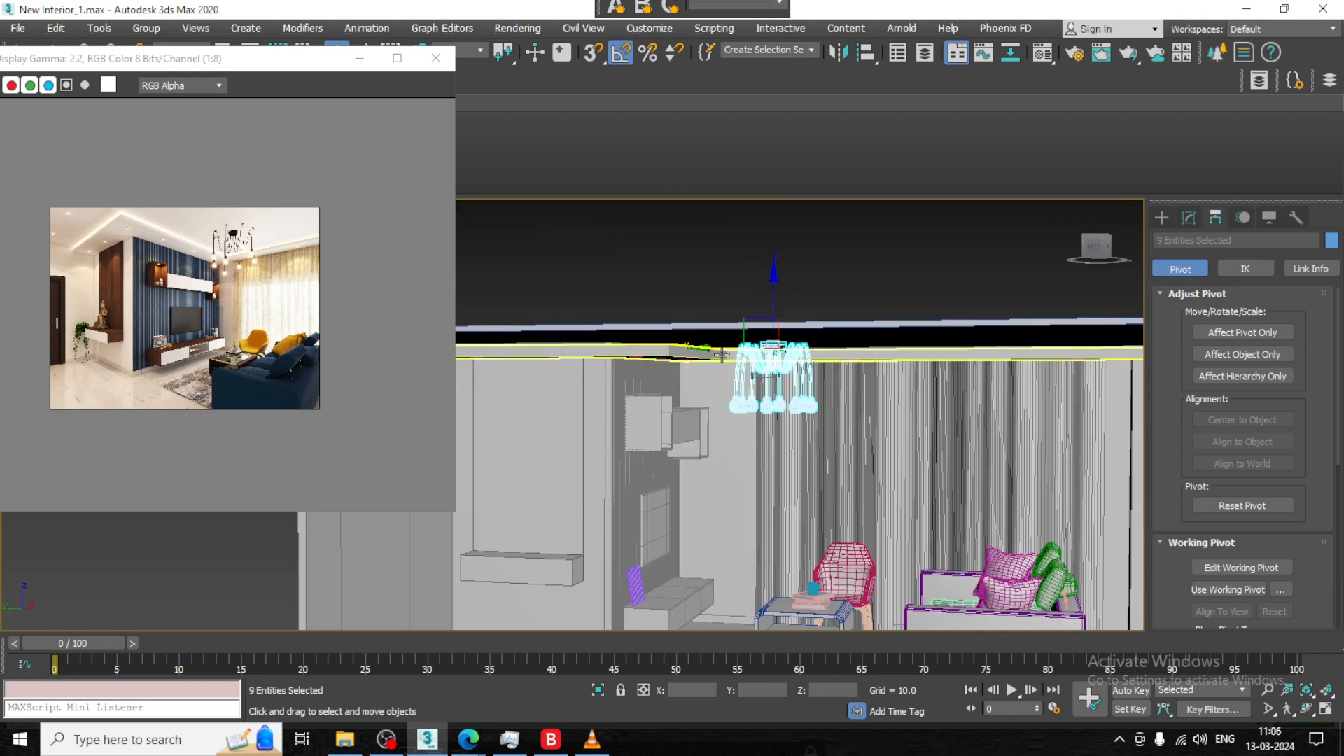
click(741, 355)
key(ctrl+z)
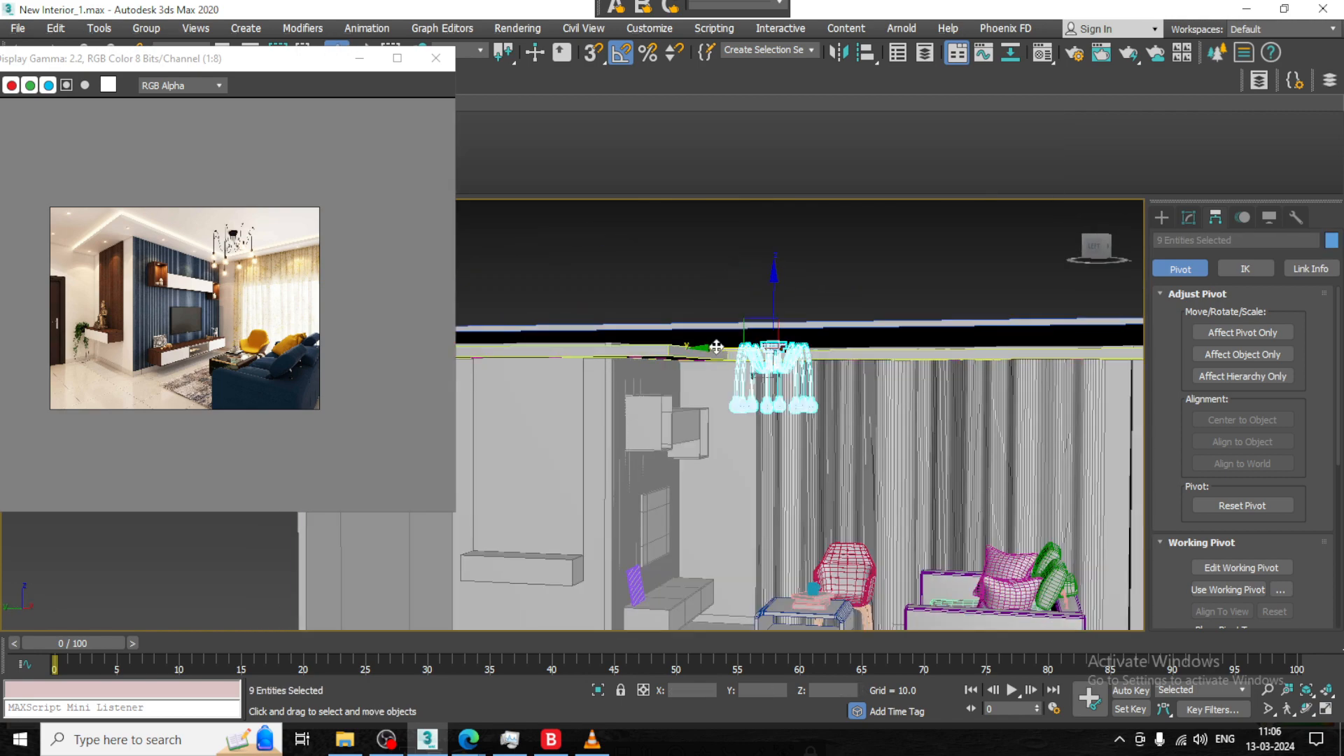
drag(714, 350, 733, 351)
alt+middle_drag(855, 349, 771, 428)
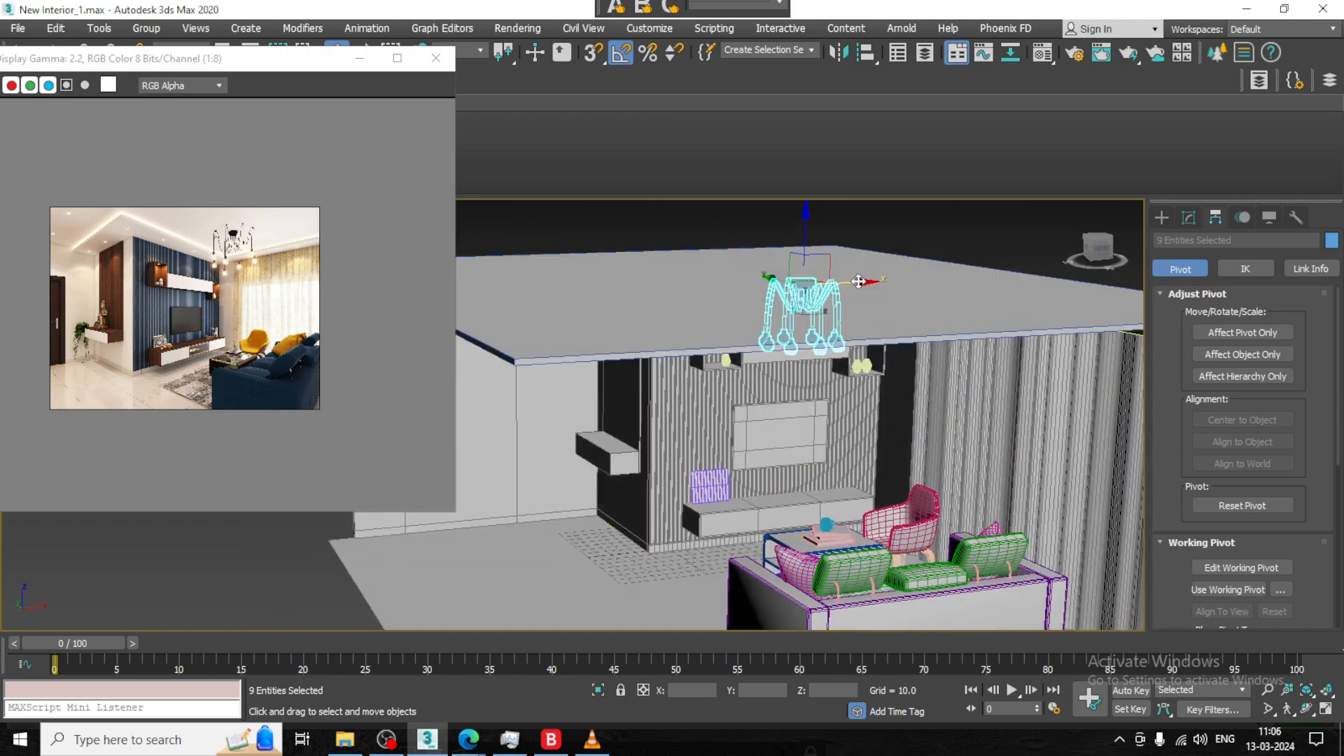
drag(866, 281, 895, 281)
alt+middle_drag(842, 373, 895, 355)
Shift the chandelier along Y and X in the Top view to centre it over the coffee table
key(alt+w)
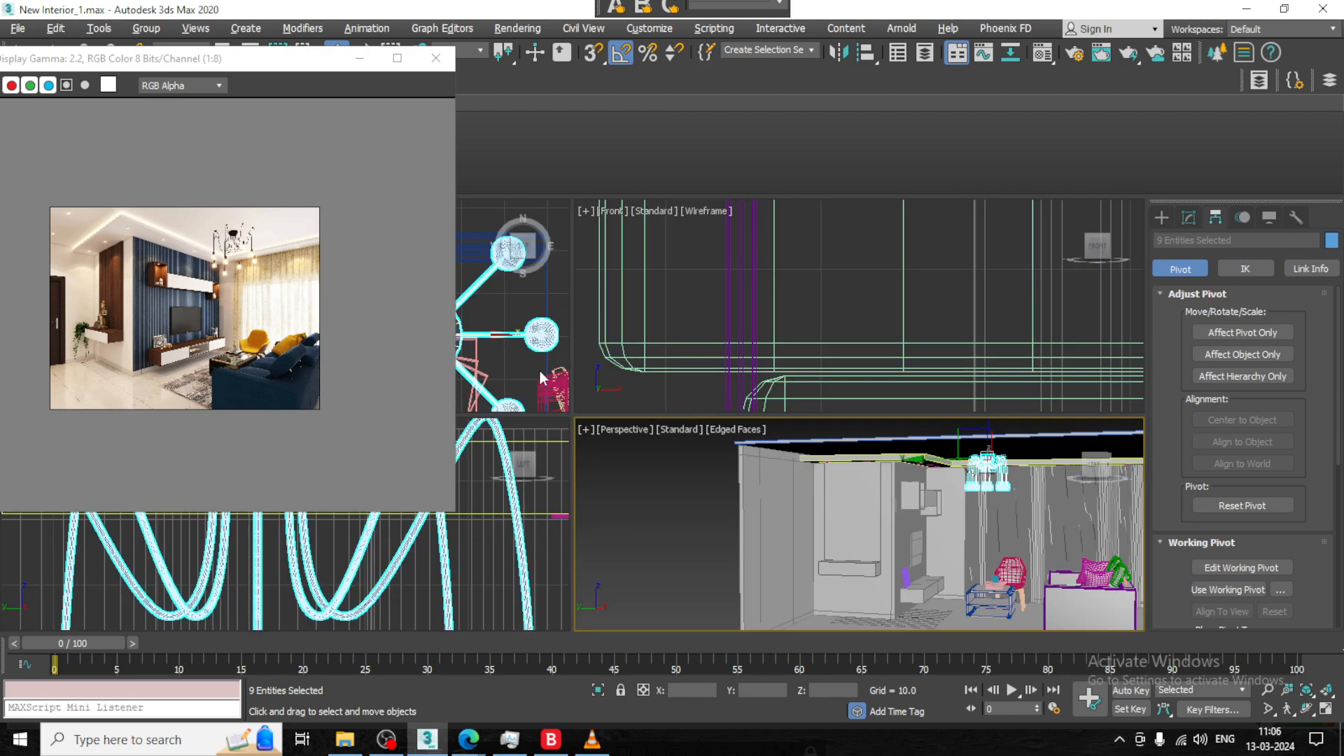
middle_click(539, 368)
key(alt+w)
scroll(624, 329, down, 5)
scroll(721, 333, up, 2)
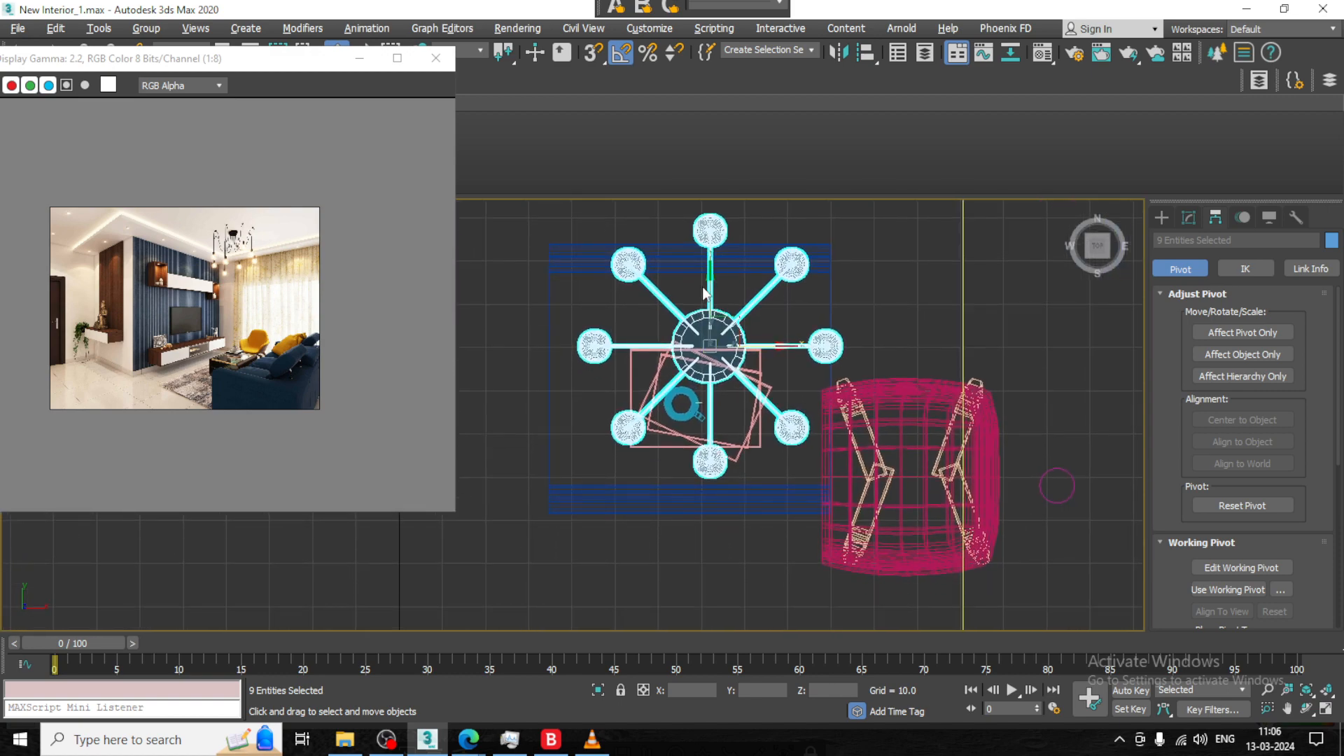
drag(711, 282, 712, 304)
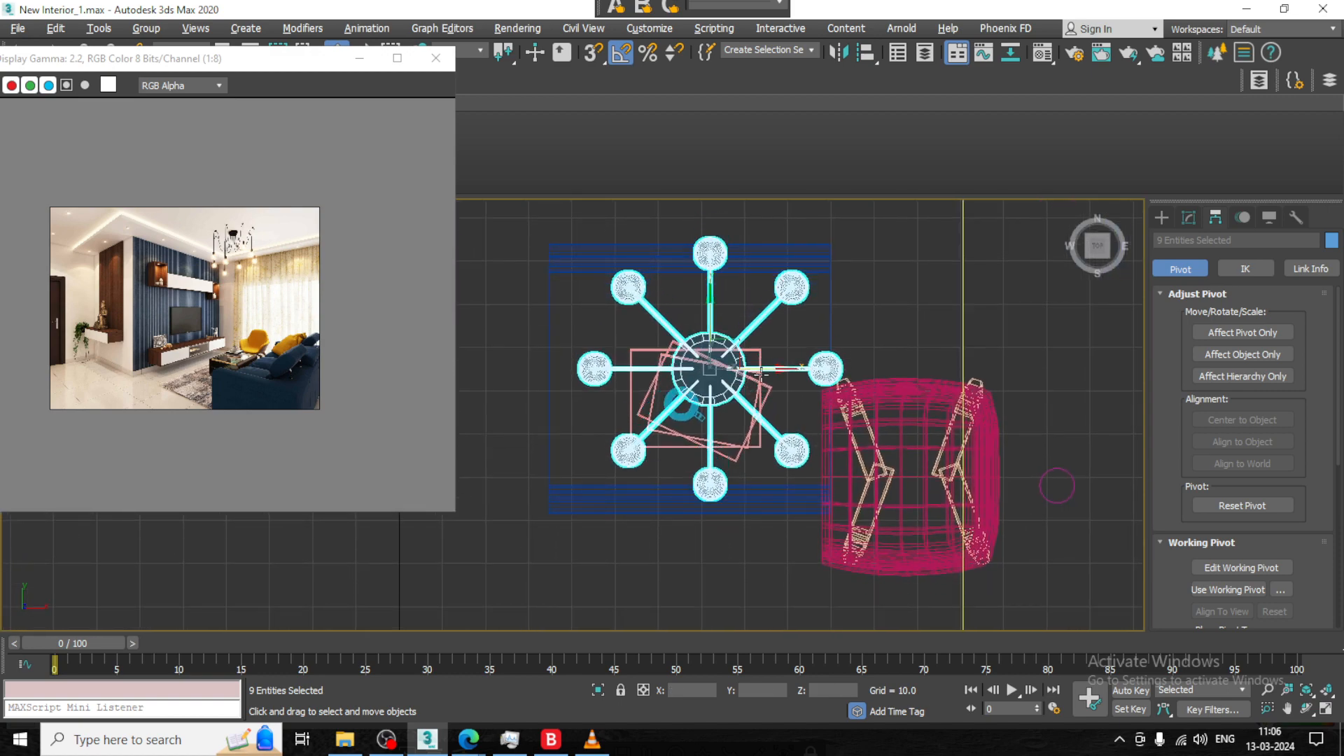
drag(763, 369, 748, 369)
Deselect the chandelier and inspect it and the TV wall in the Perspective view, with and without edged faces
key(alt+w)
middle_click(904, 483)
key(alt+w)
alt+middle_drag(934, 480, 892, 460)
middle_drag(891, 459, 882, 478)
alt+middle_drag(827, 315, 812, 309)
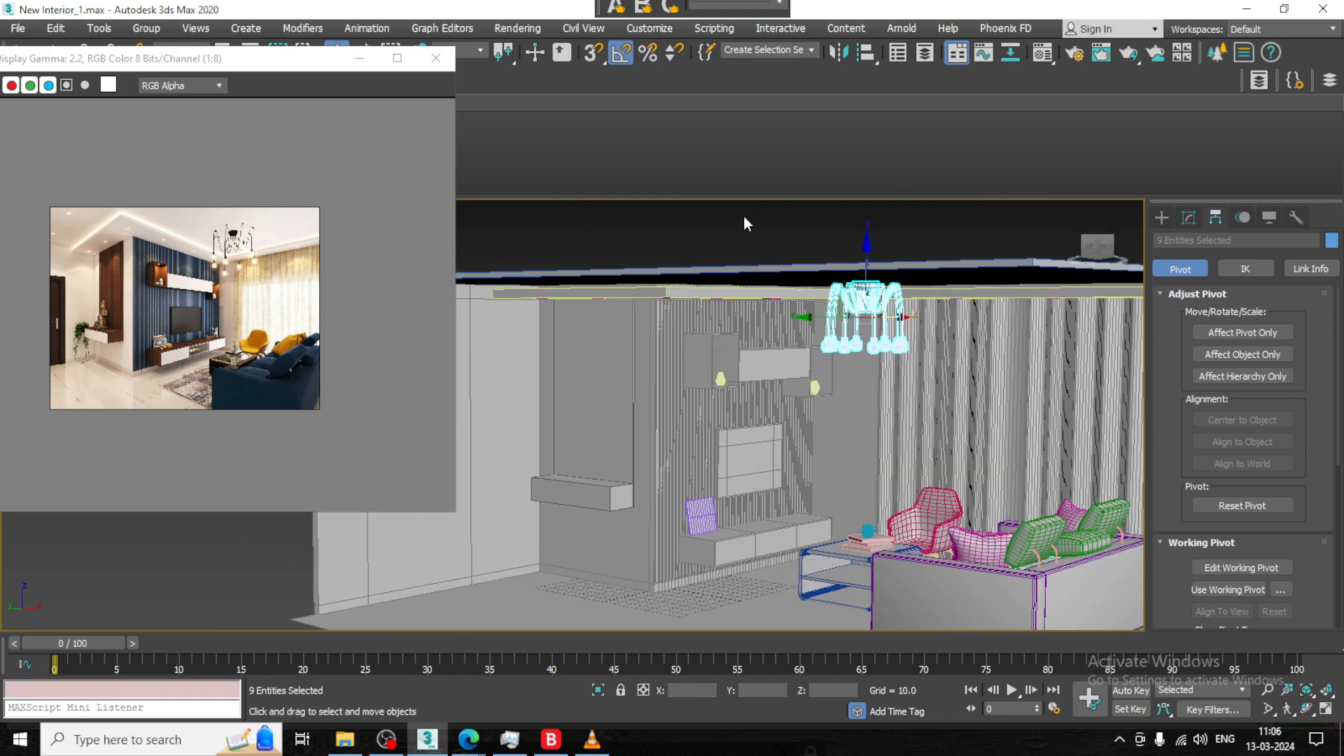
click(744, 222)
scroll(858, 327, up, 3)
key(F4)
alt+middle_drag(891, 332, 896, 321)
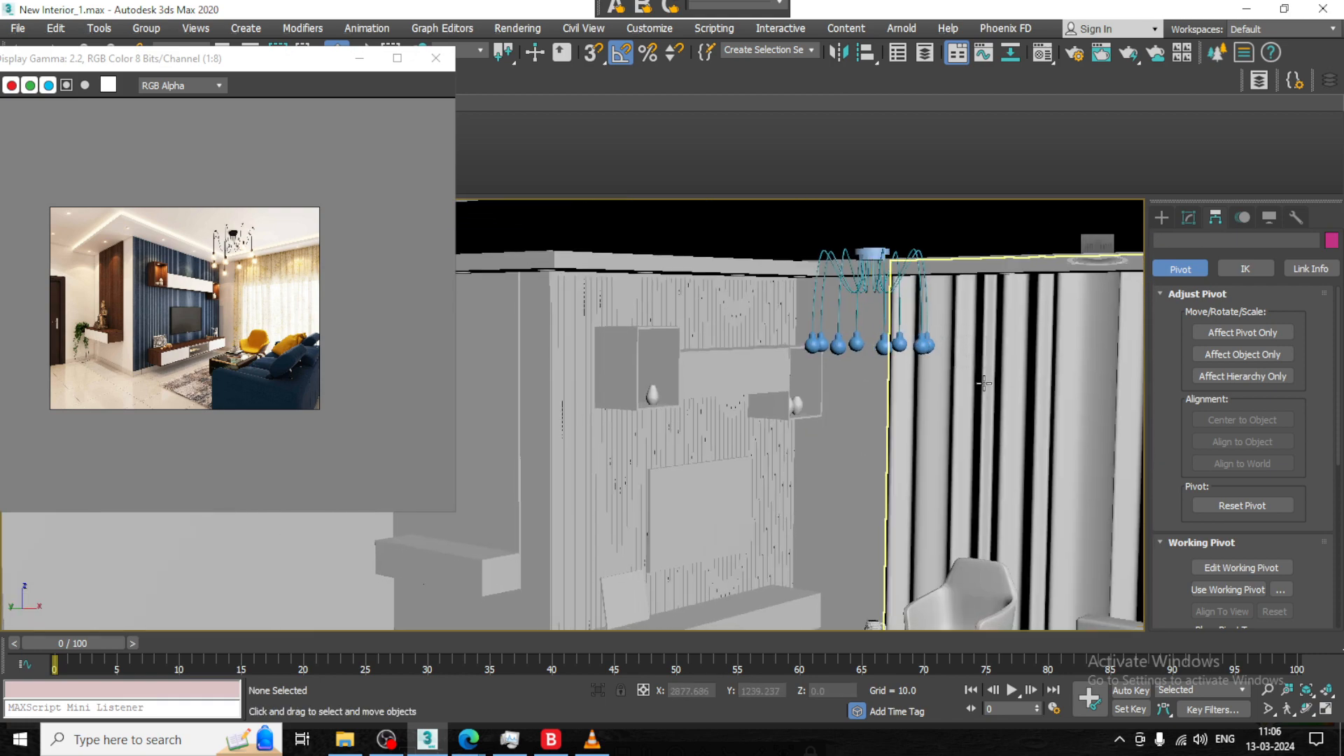
scroll(919, 381, up, 3)
alt+middle_drag(906, 369, 909, 380)
key(F4)
middle_drag(769, 382, 1018, 315)
alt+middle_drag(879, 396, 989, 385)
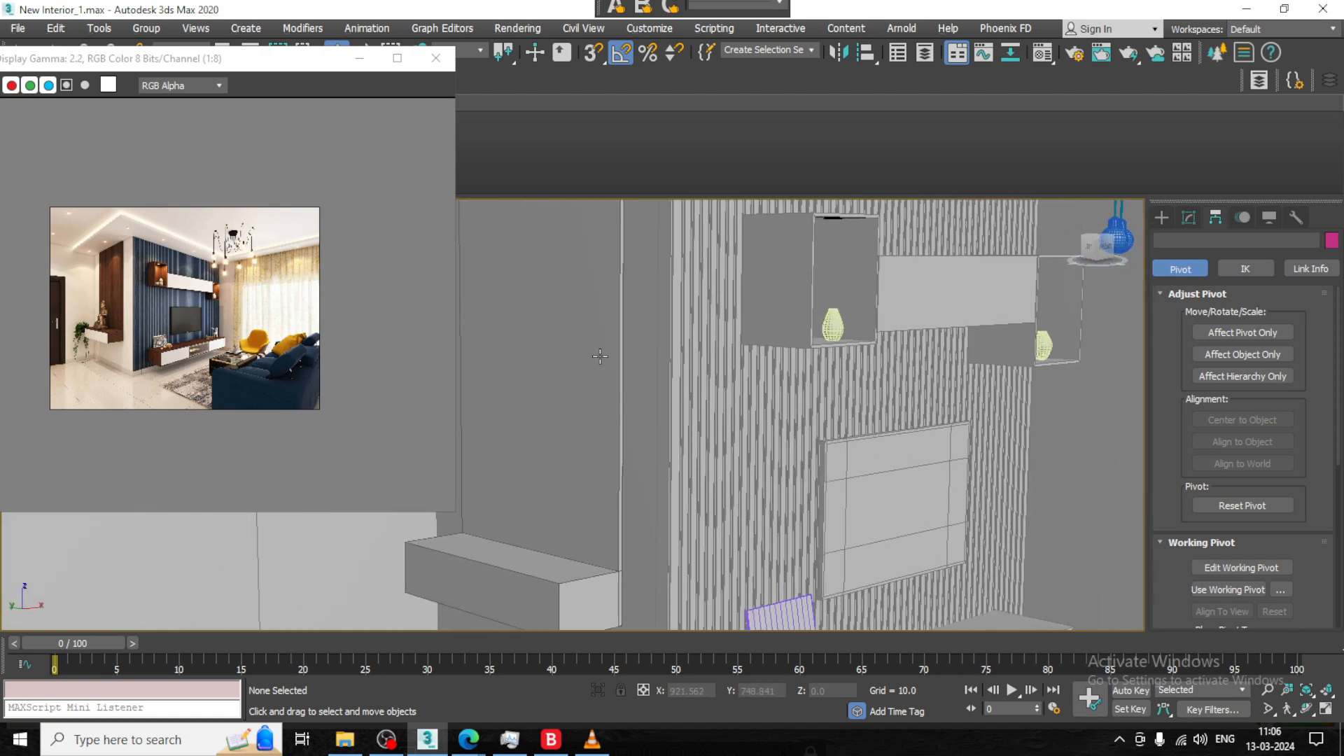
Start a file import and browse to the IndoorPotPlant folder under March 2024, Interior on drive D
click(20, 29)
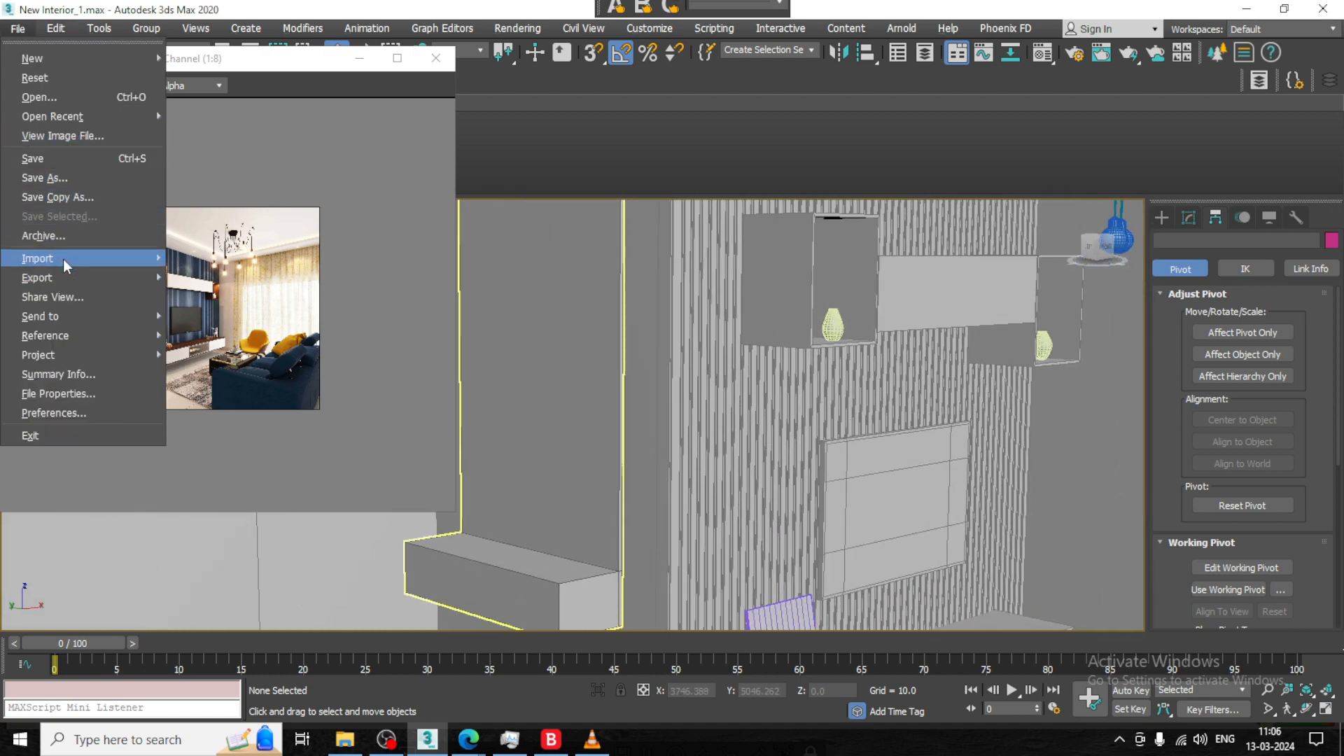
mouse_move(63, 259)
click(251, 257)
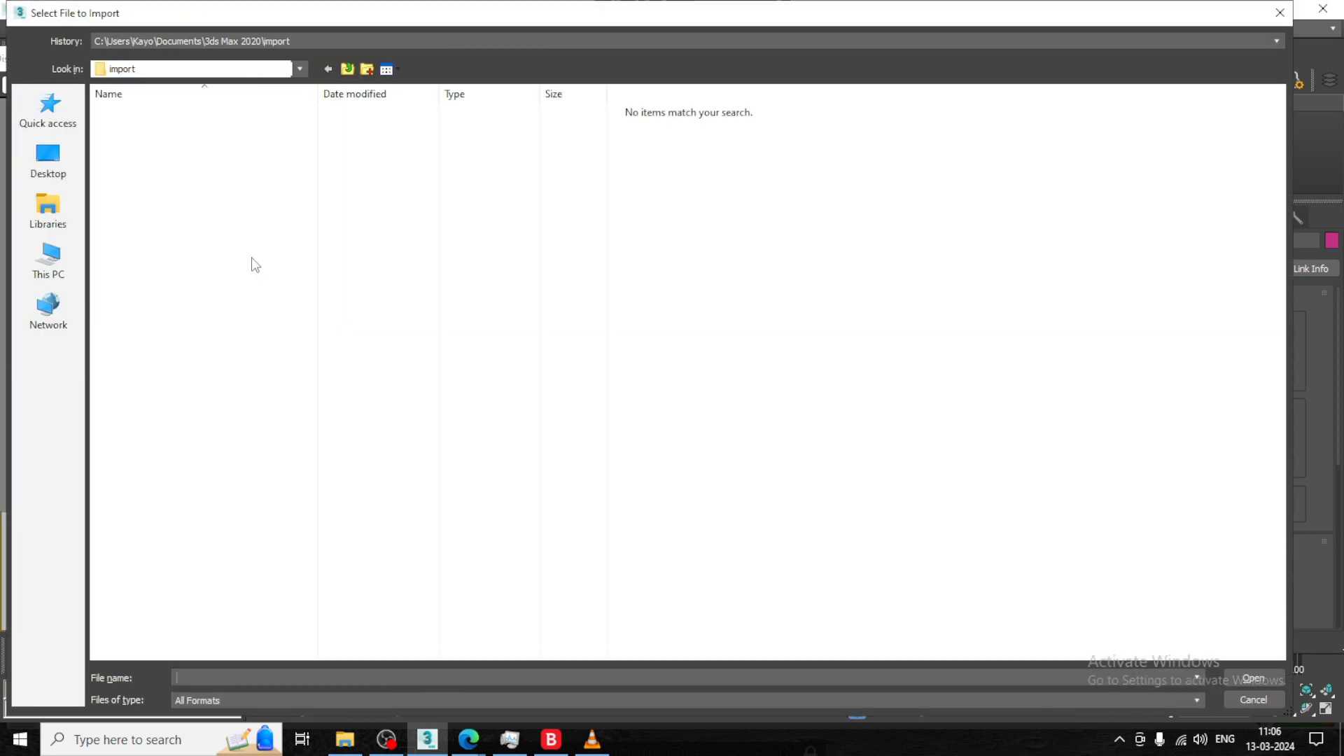
click(55, 281)
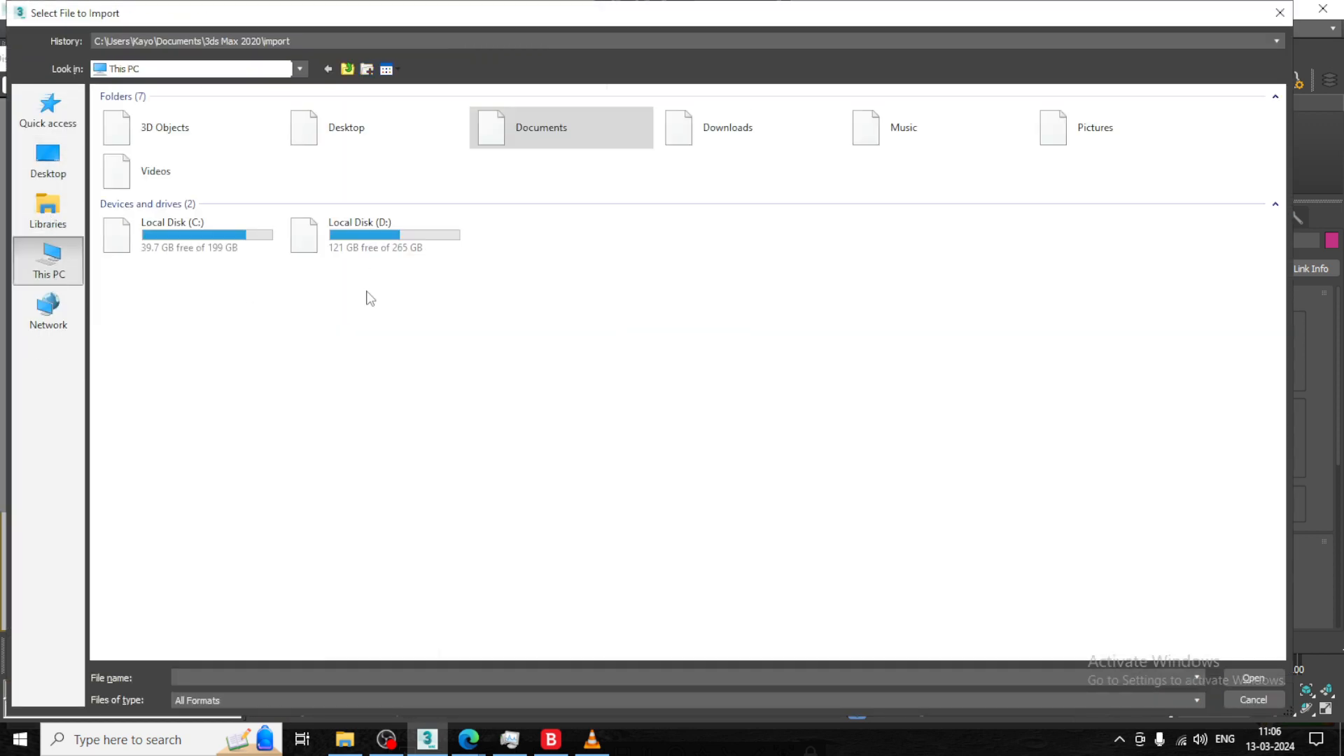
click(384, 244)
double_click(385, 244)
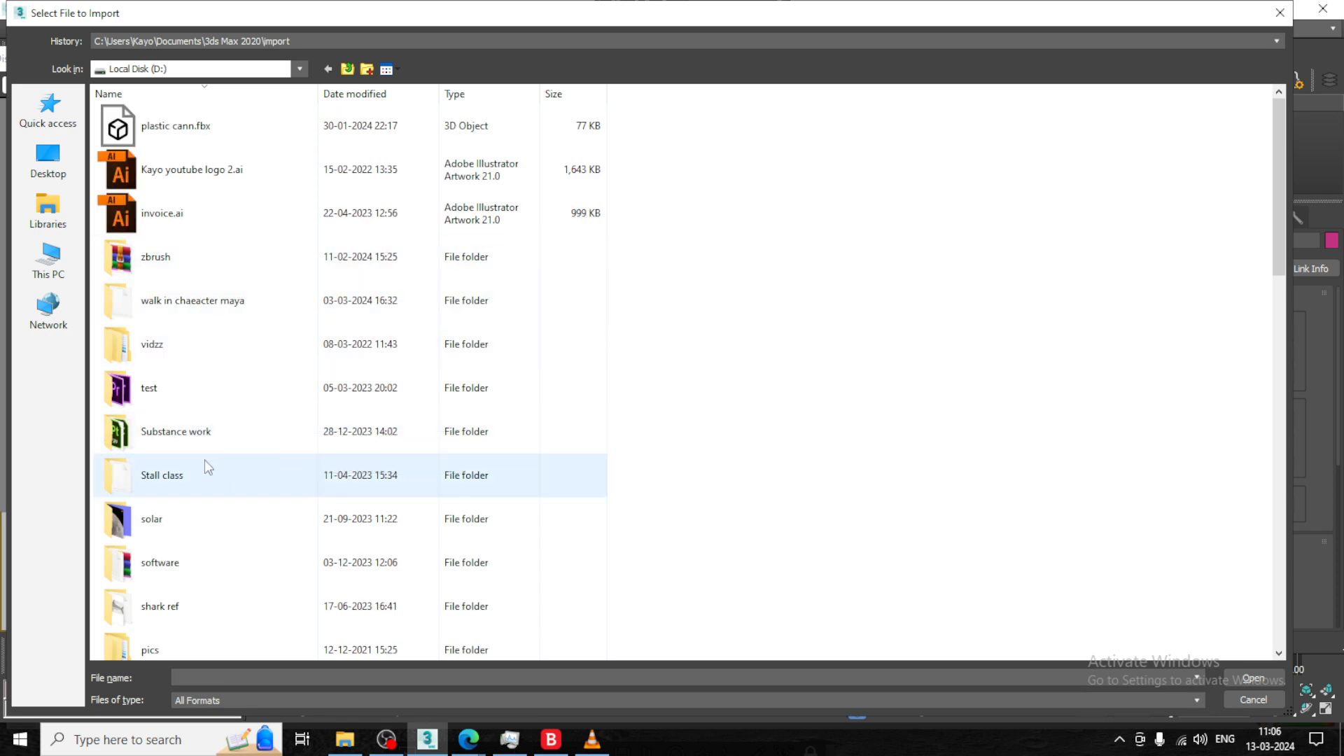
key(m)
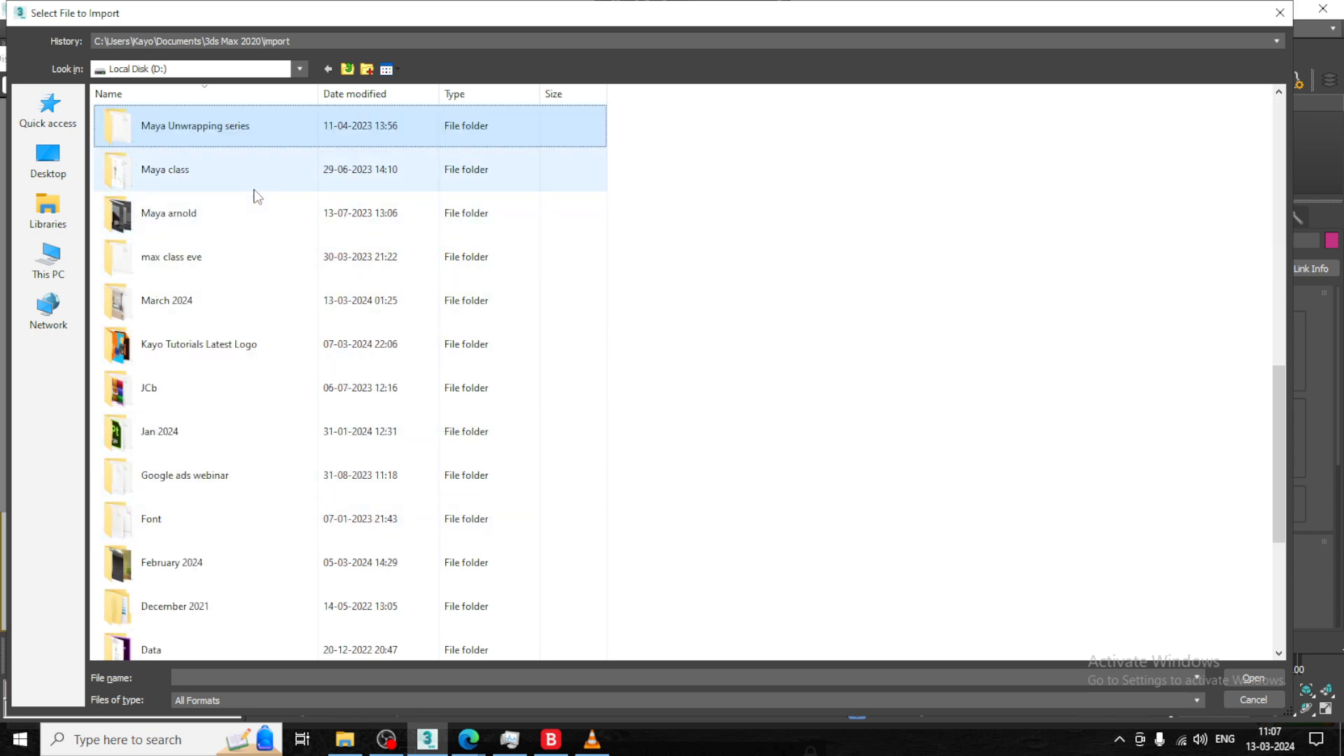
double_click(219, 308)
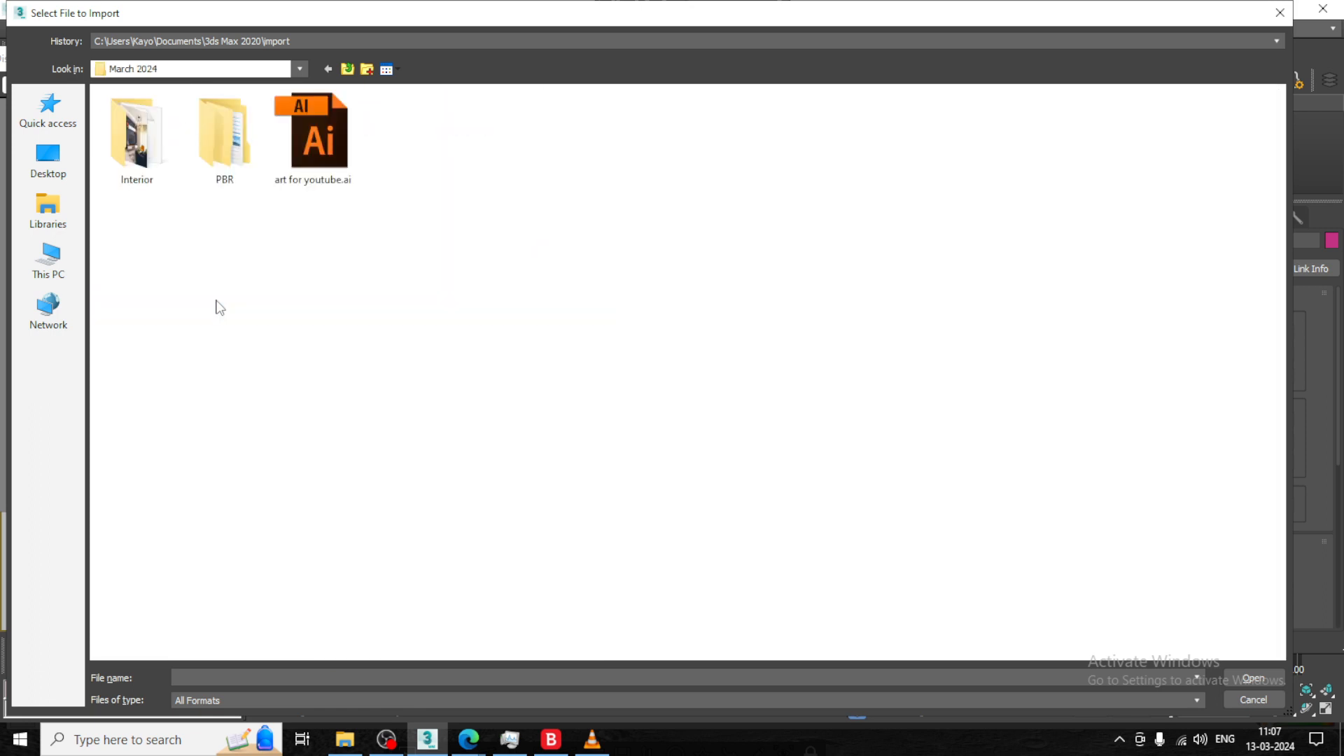
double_click(156, 169)
double_click(136, 135)
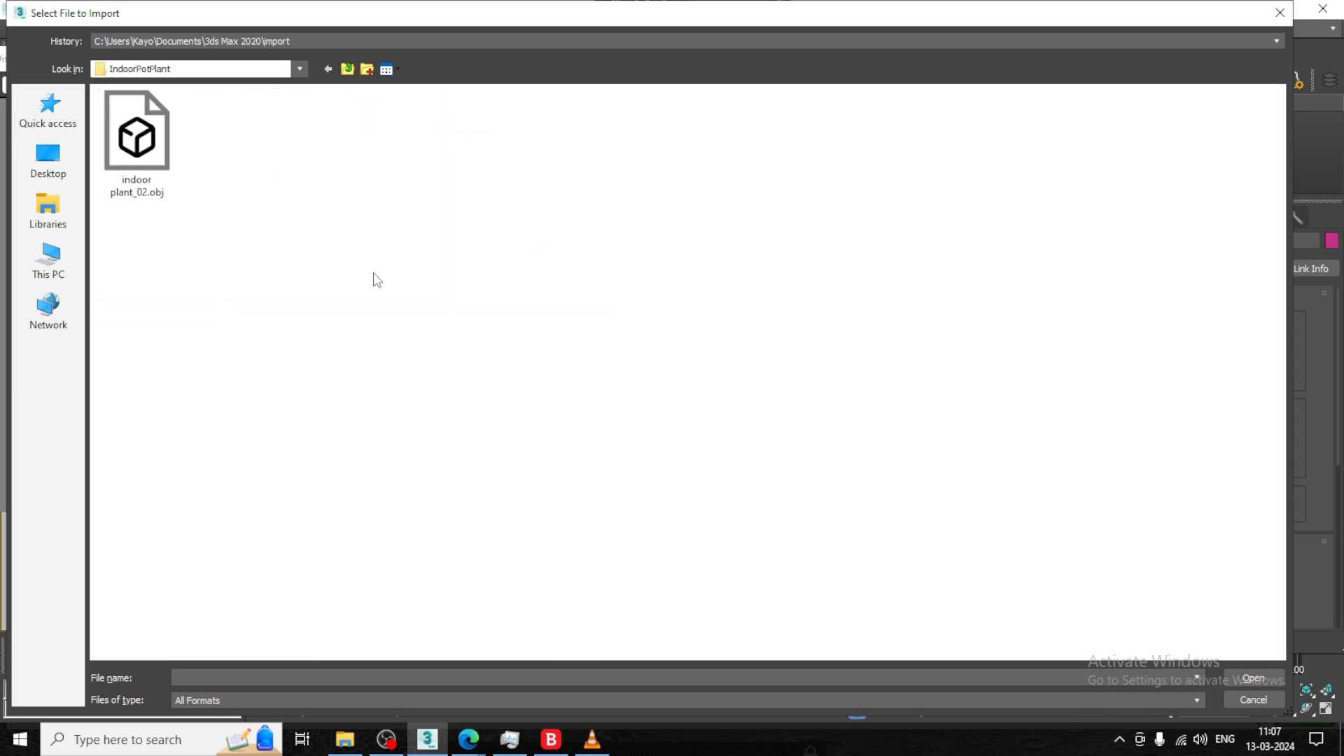
Import indoor plant_02.obj with the default OBJ options, skipping the missing indoor plant_2_NOR.jpg map
double_click(144, 133)
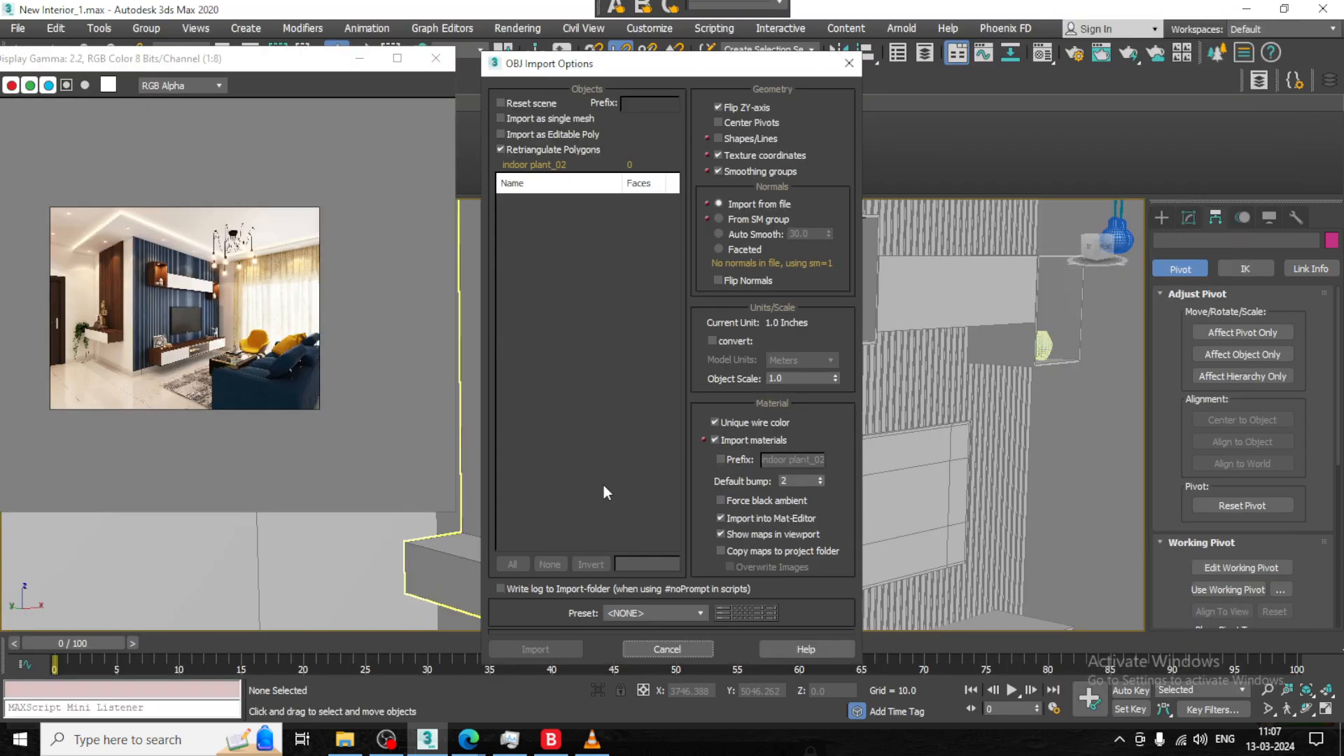
click(561, 650)
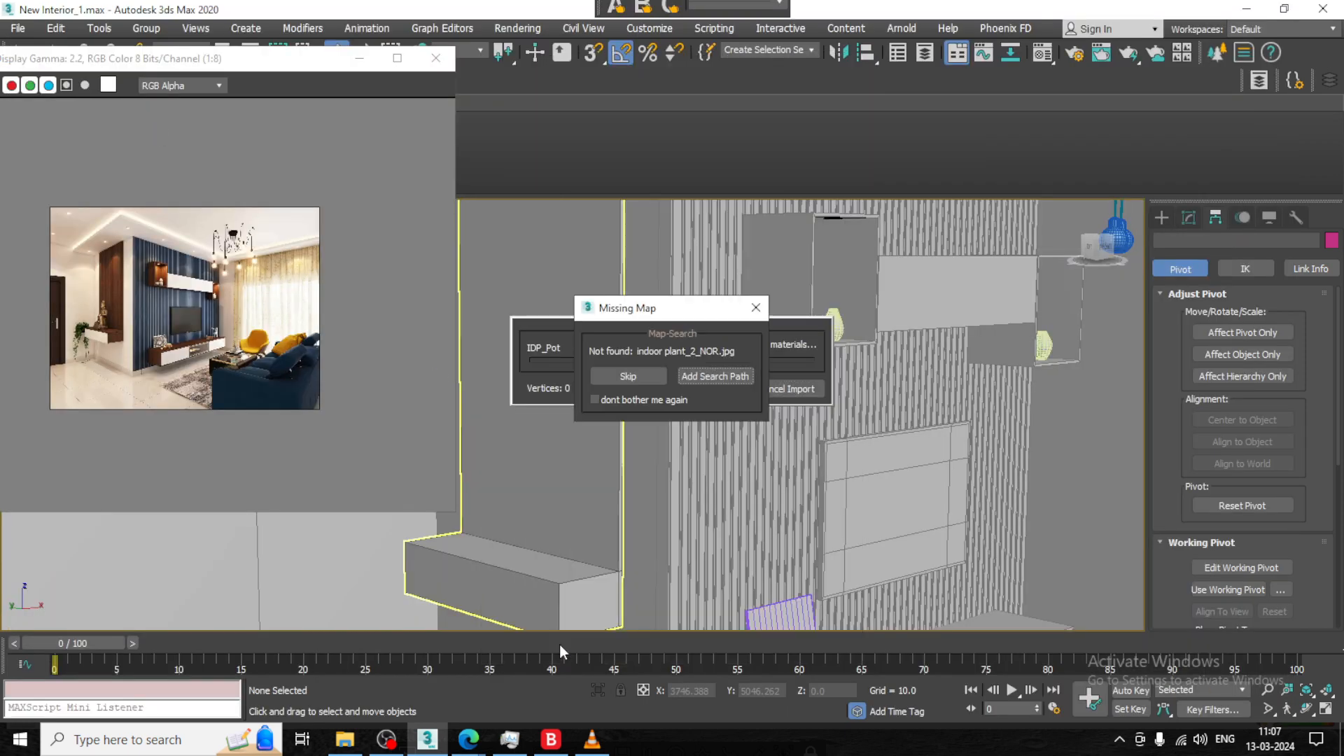
click(637, 376)
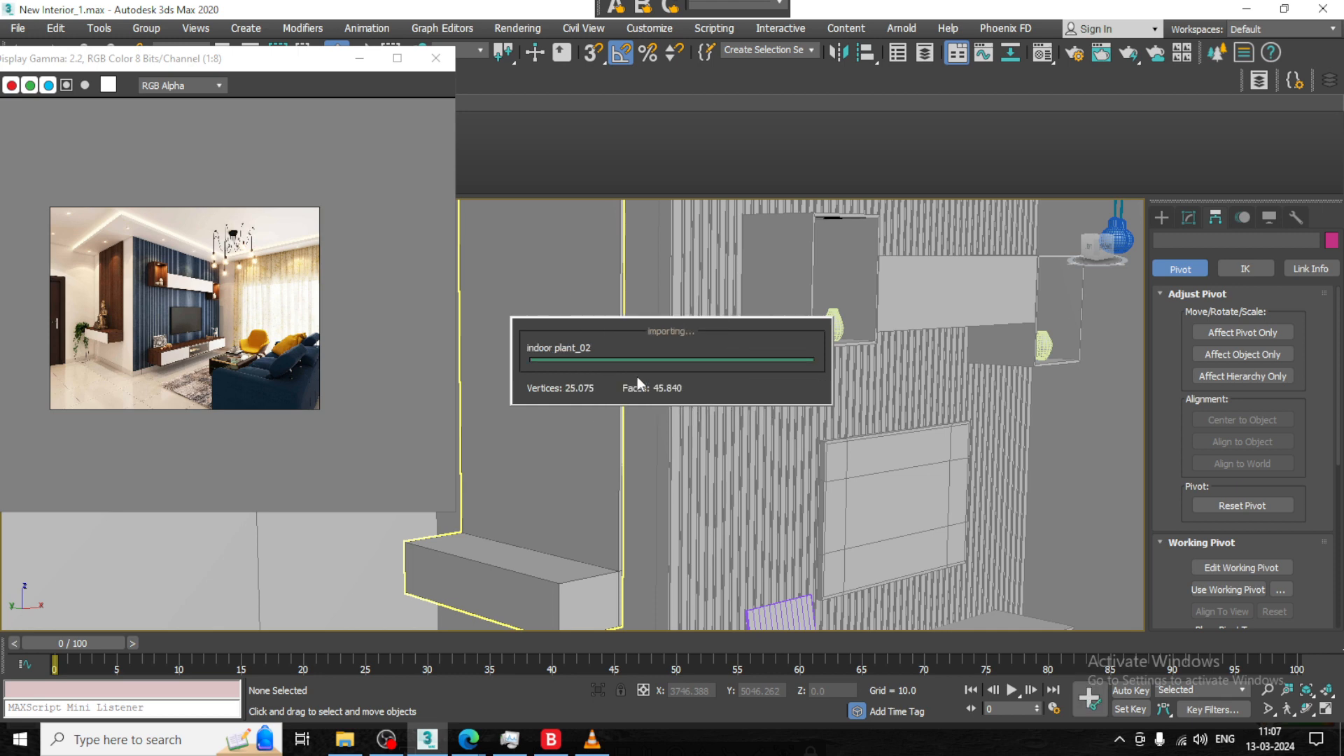
Scale the two imported plant objects up uniformly to a size that suits the room
click(850, 430)
key(z)
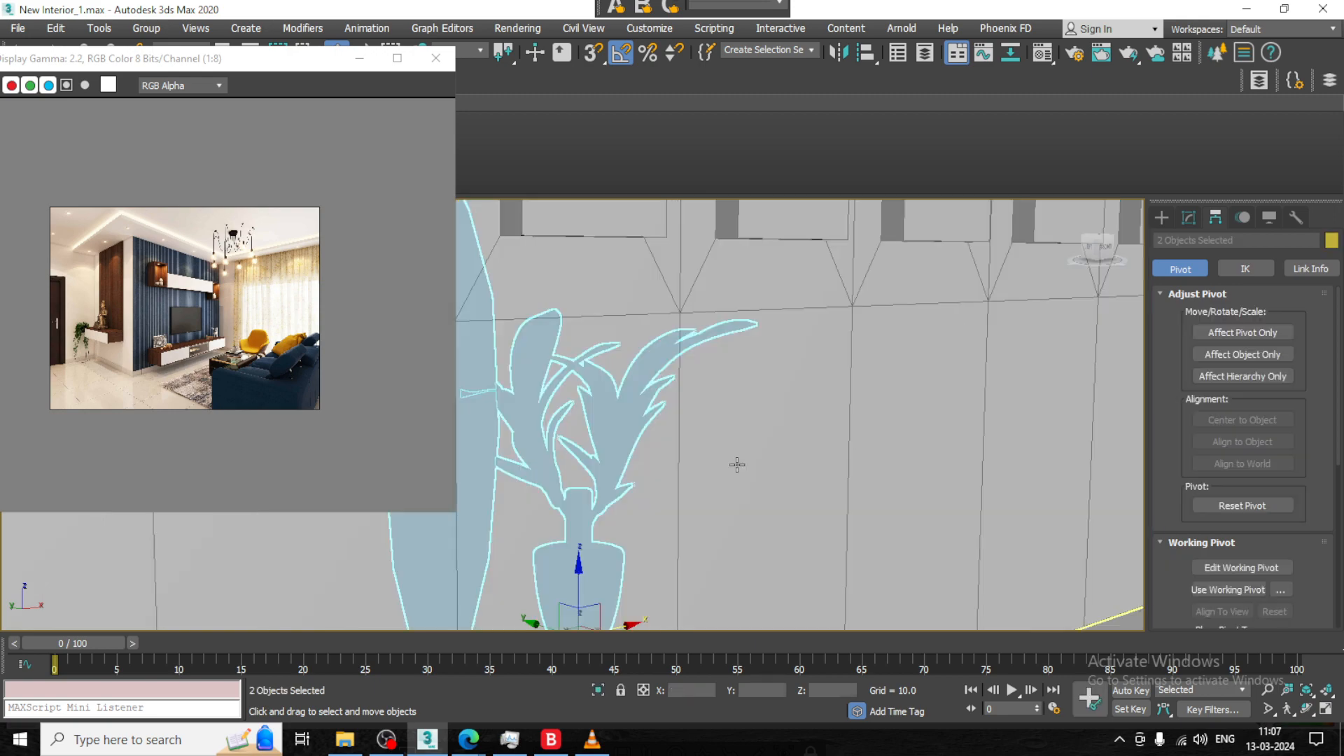
scroll(735, 465, down, 5)
middle_drag(735, 465, 772, 442)
scroll(772, 442, down, 6)
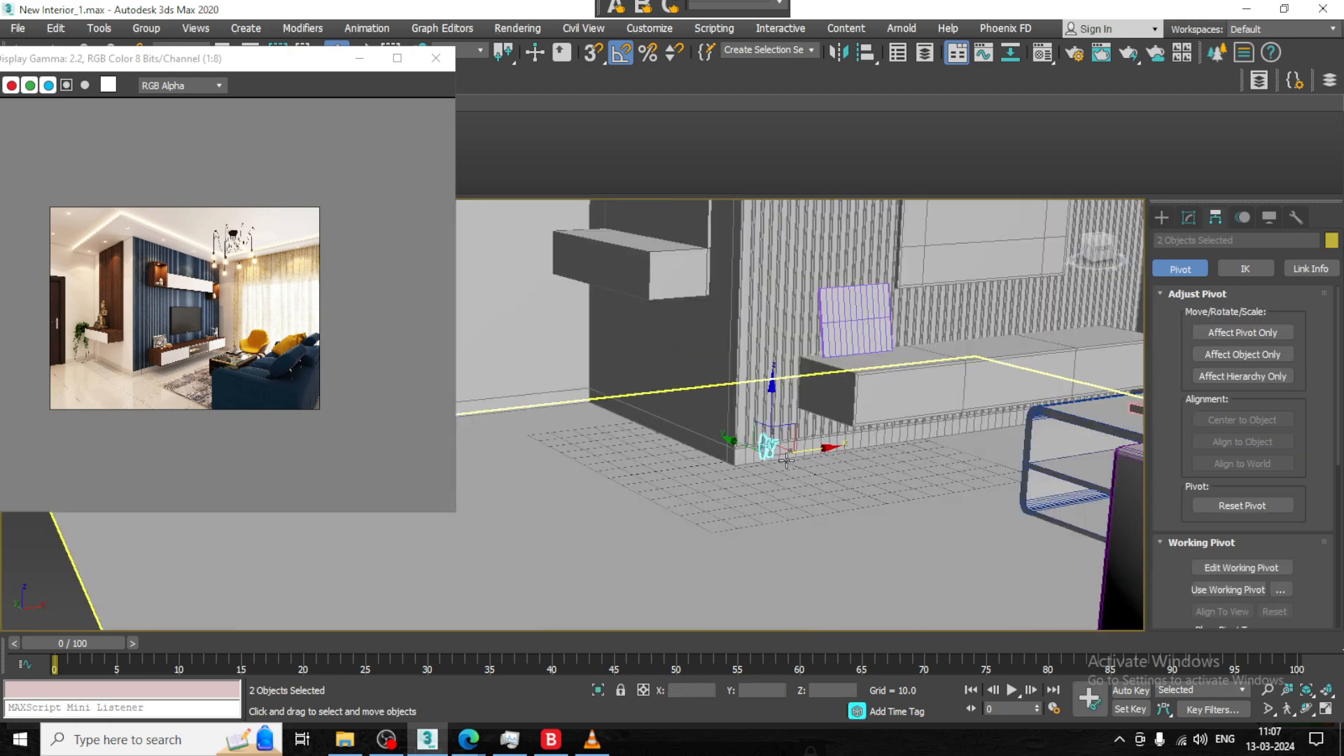
key(r)
drag(722, 455, 252, 409)
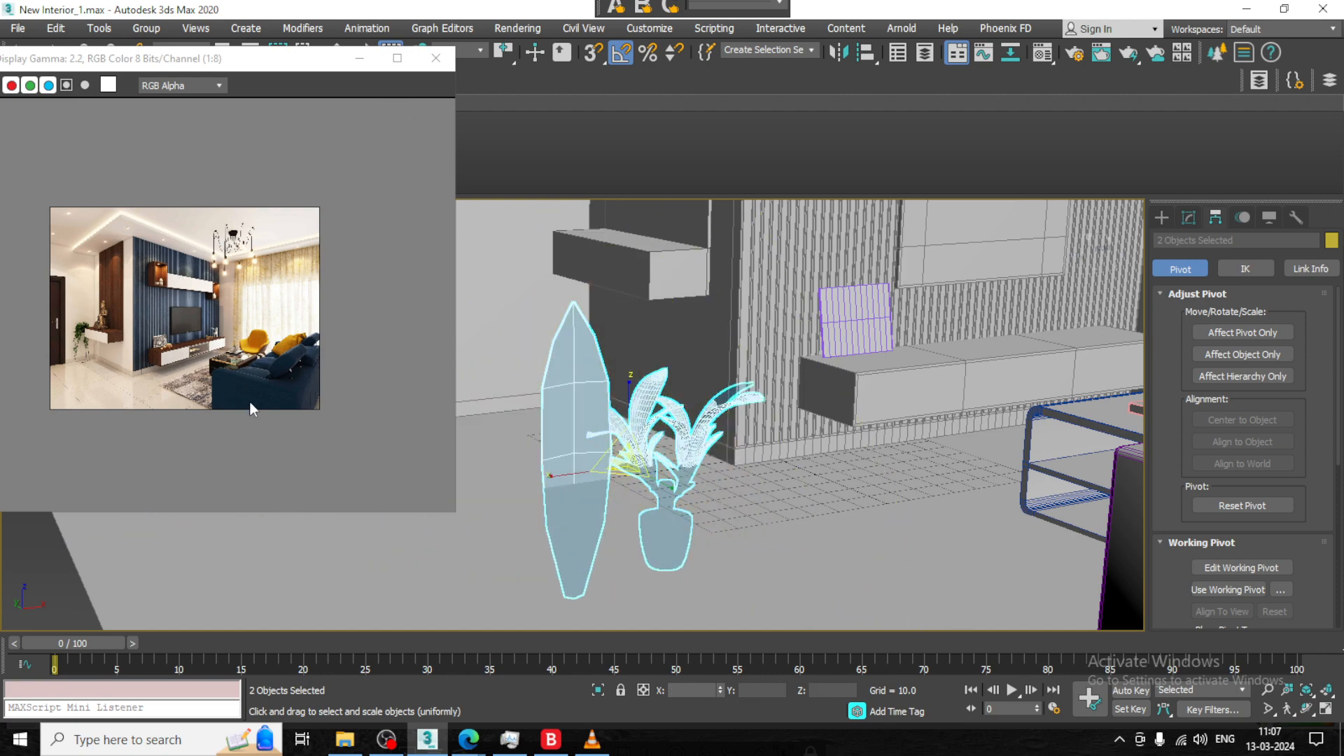
Delete the tall pointed object imported beside the potted plant
alt+middle_drag(589, 458, 651, 517)
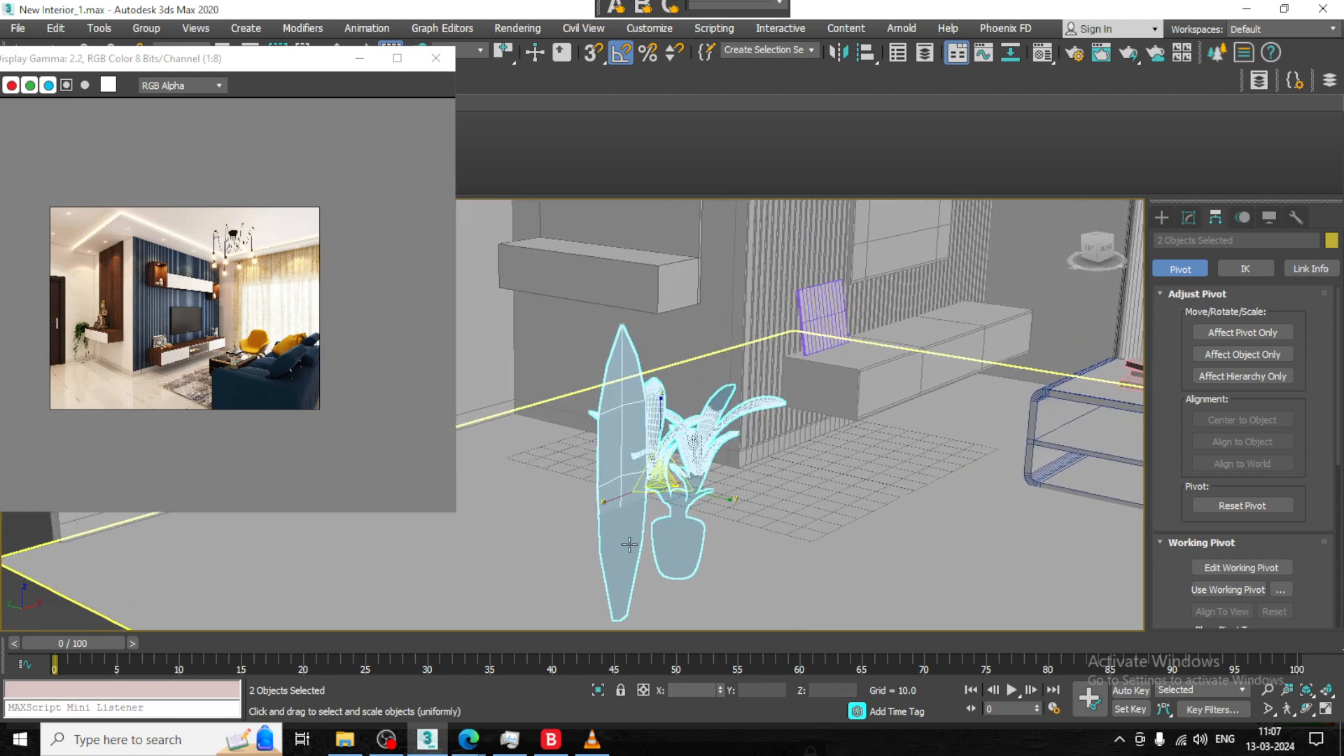
click(625, 543)
key(Delete)
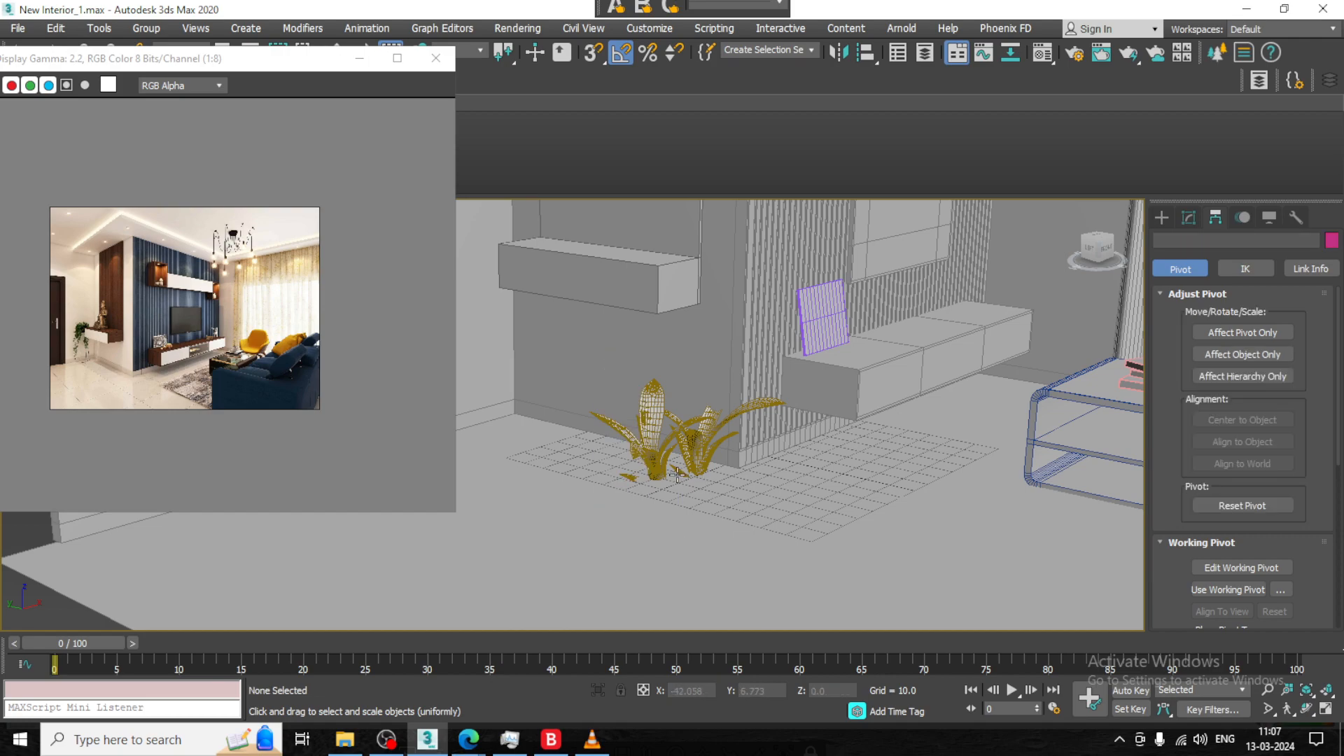
Switch to wireframe display and select only the potted plant, excluding the walls and floor from the selection
scroll(677, 470, down, 2)
key(F3)
mouse_move(740, 528)
alt+middle_down()
mouse_move(691, 435)
mouse_move(746, 473)
mouse_move(786, 459)
mouse_move(742, 408)
mouse_move(756, 434)
mouse_move(711, 459)
mouse_move(816, 465)
mouse_move(731, 510)
alt+middle_up()
scroll(780, 488, down, 5)
middle_drag(732, 509, 776, 390)
drag(714, 430, 714, 429)
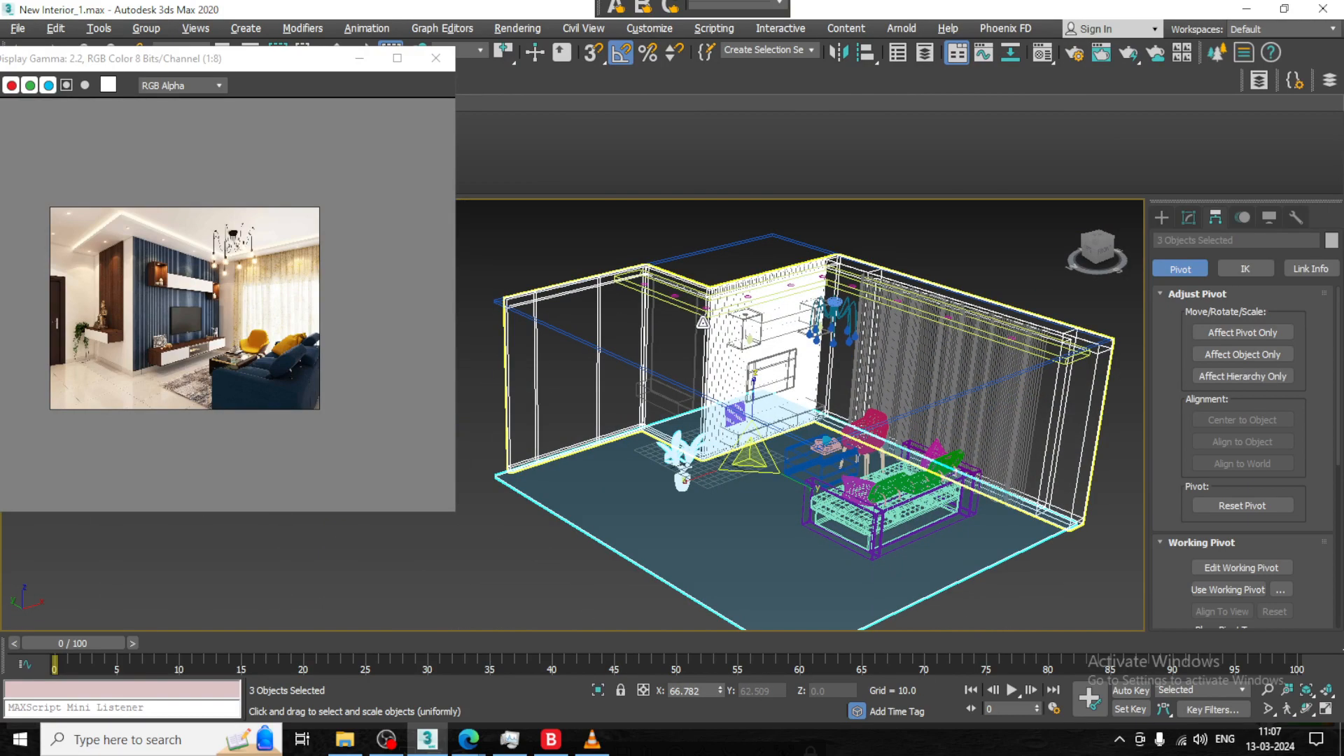
alt+drag(665, 238, 632, 264)
alt+middle_drag(728, 477, 735, 476)
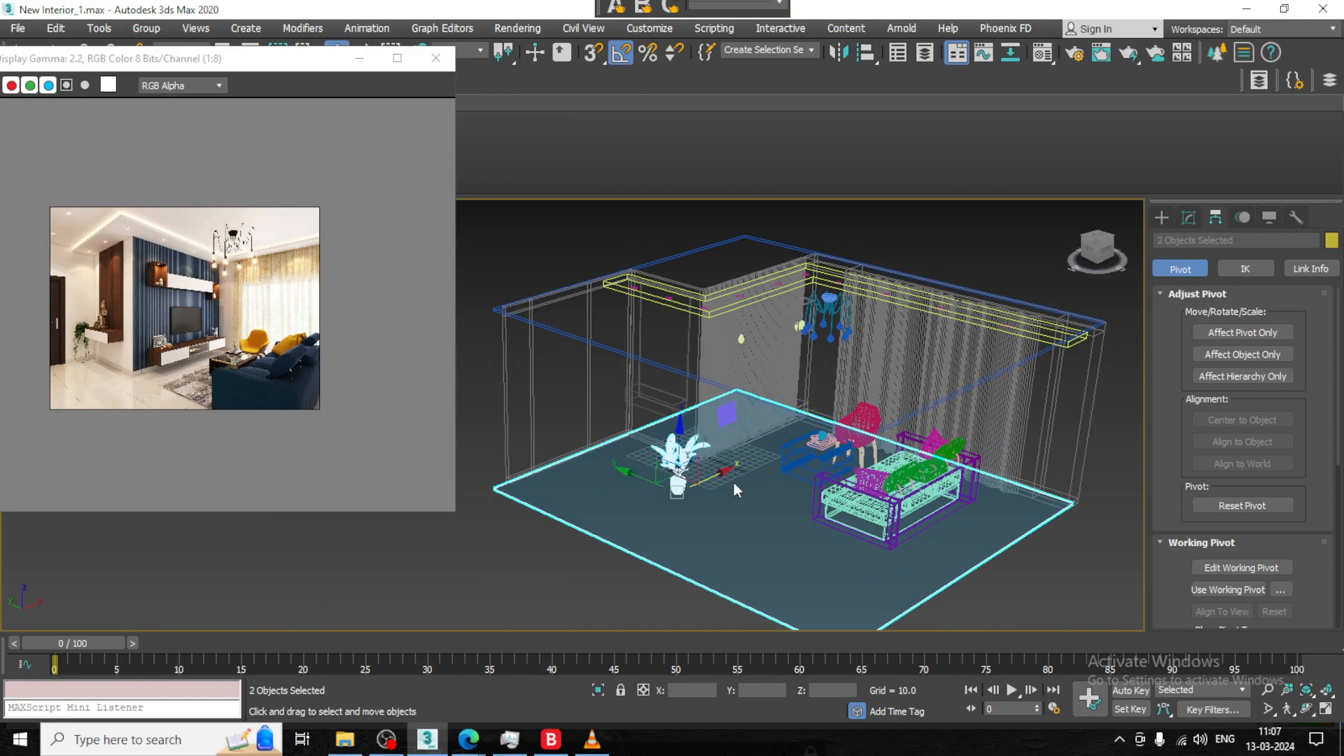
drag(727, 471, 621, 519)
key(ctrl+z)
alt+click(707, 543)
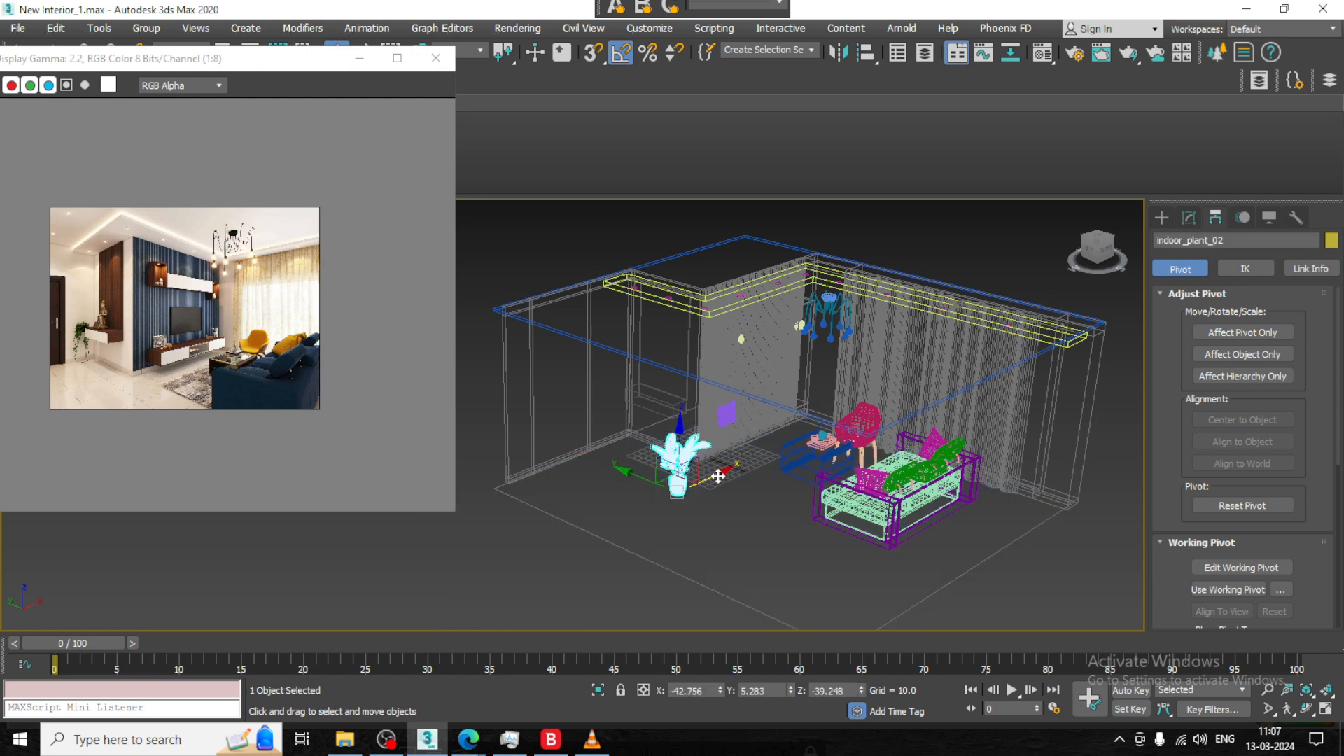
Move the potted plant along the X axis to outside the room, deselect it and turn off edged faces
drag(718, 477, 521, 549)
scroll(578, 552, up, 8)
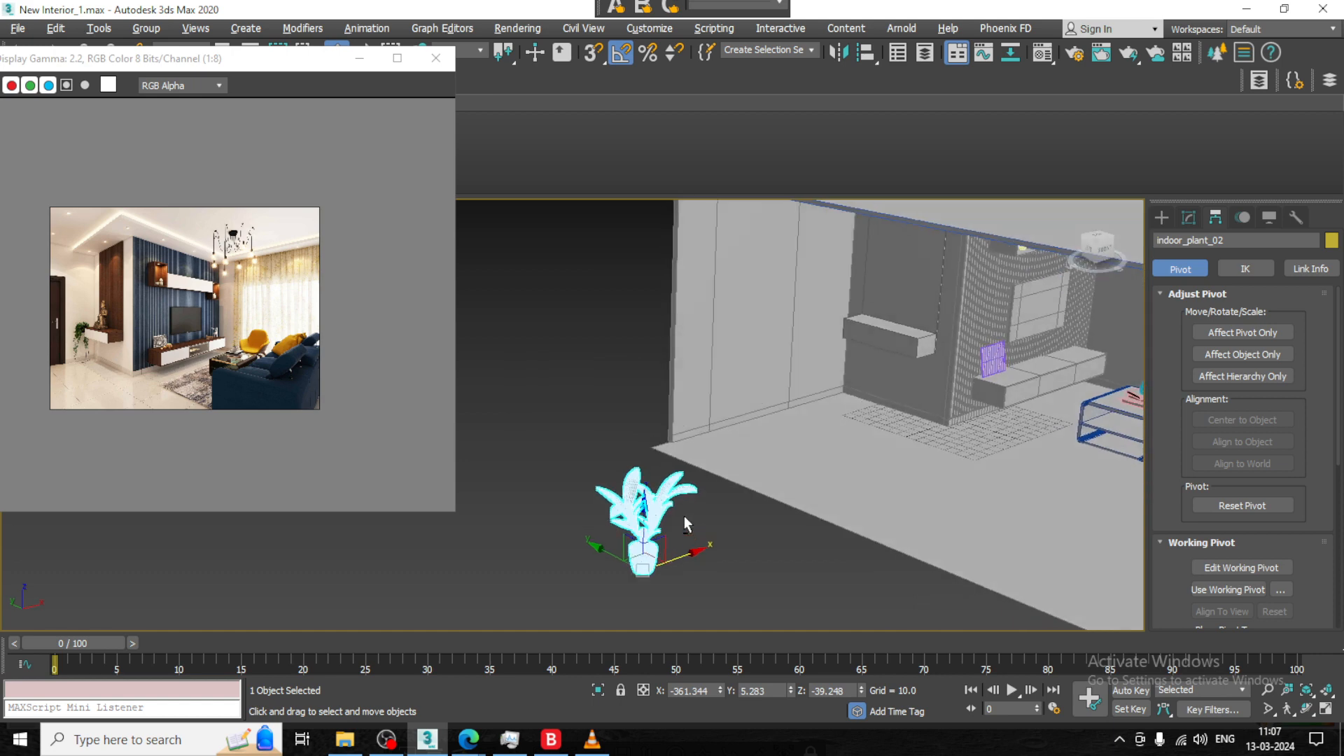
click(684, 517)
scroll(640, 517, up, 2)
alt+middle_drag(640, 517, 755, 481)
key(F4)
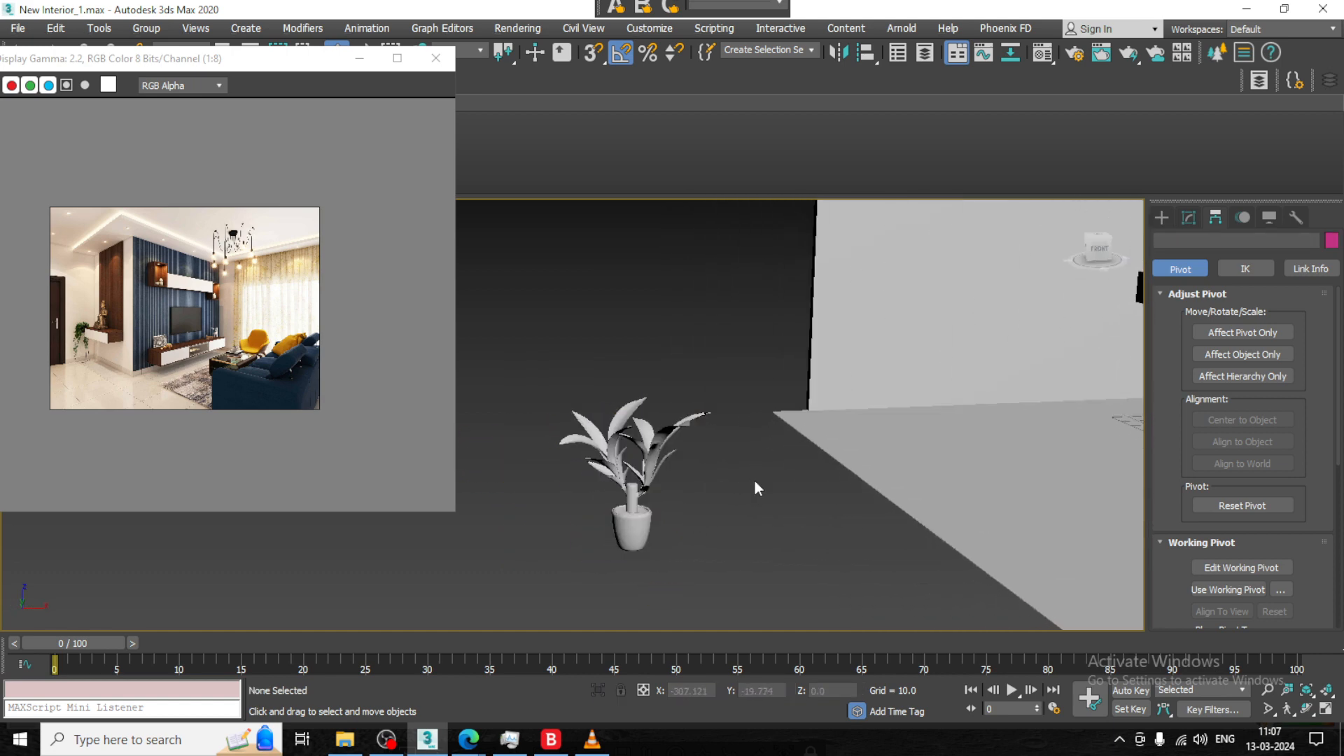
Select the whole potted plant and scale it up
drag(539, 354, 714, 597)
key(r)
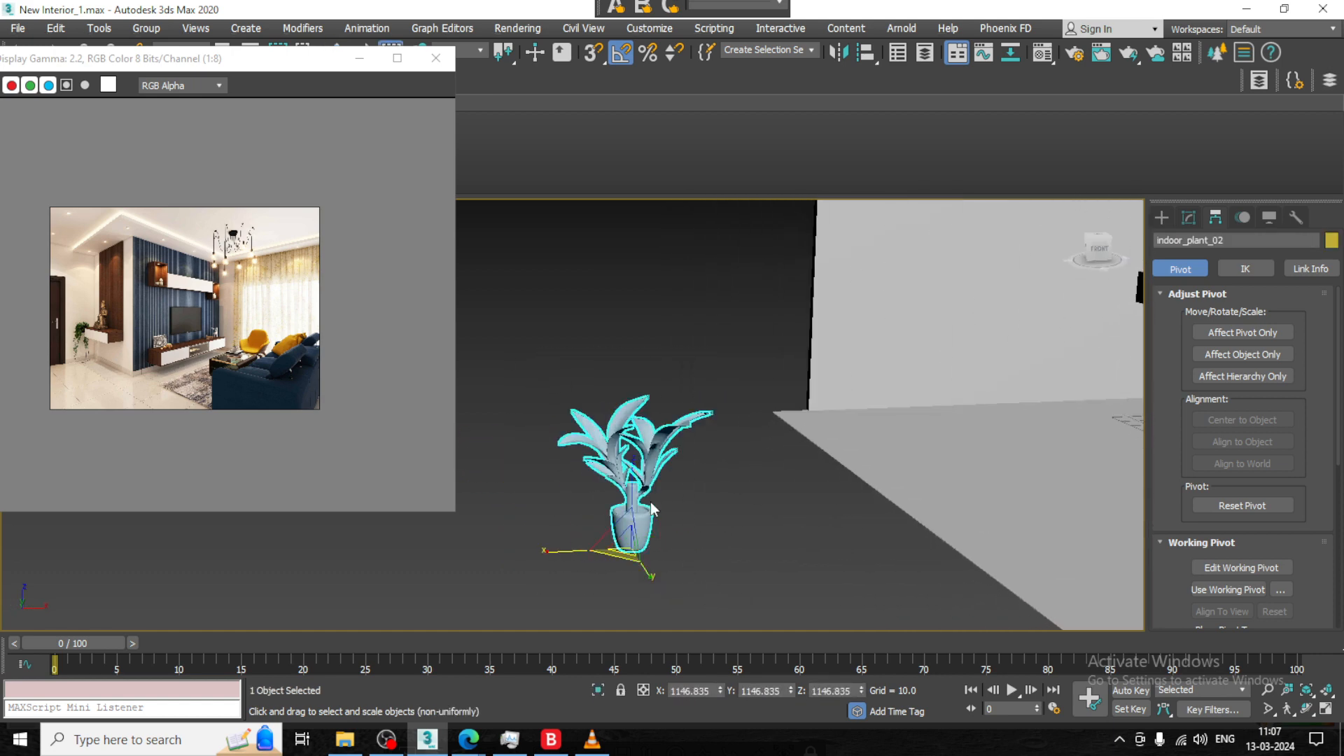
drag(624, 542, 584, 496)
key(w)
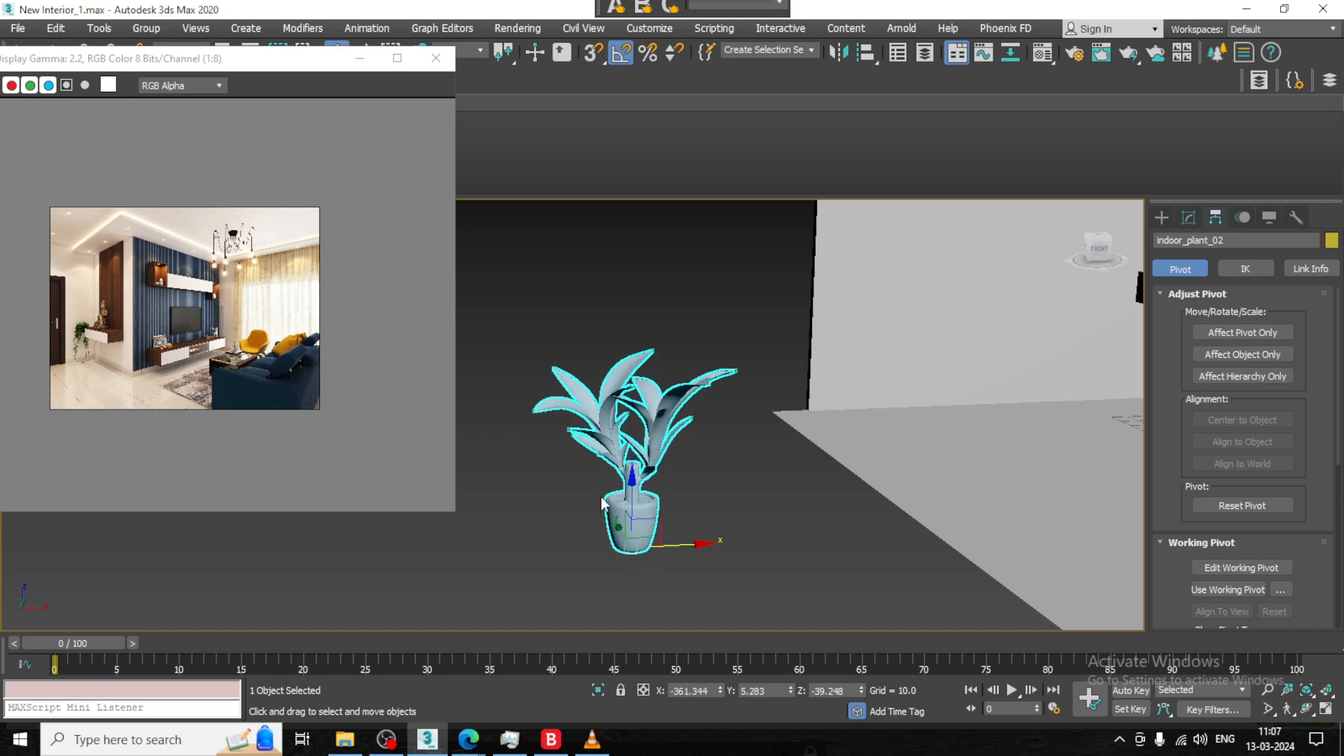
Group the selected potted plant using the default group name
scroll(686, 493, down, 3)
mouse_move(686, 492)
alt+middle_down()
mouse_move(743, 475)
mouse_move(693, 505)
alt+middle_up()
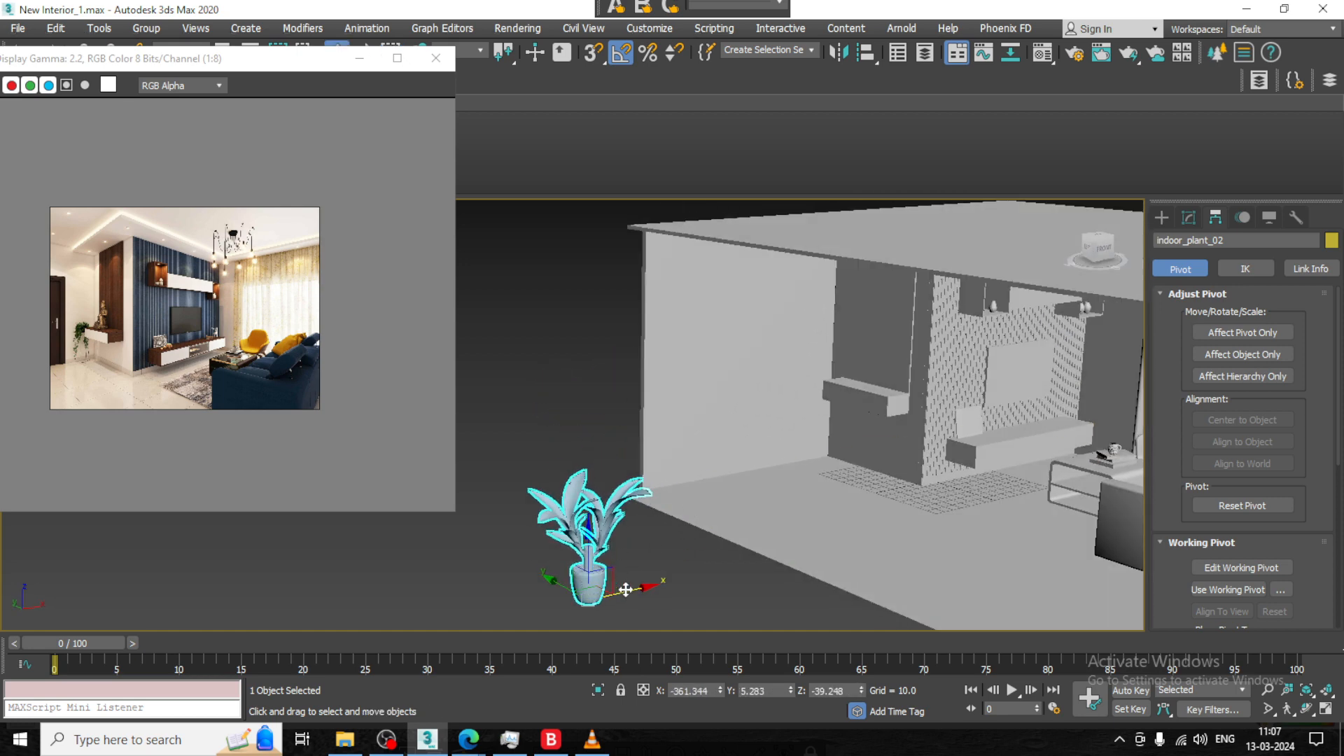
click(146, 28)
click(156, 57)
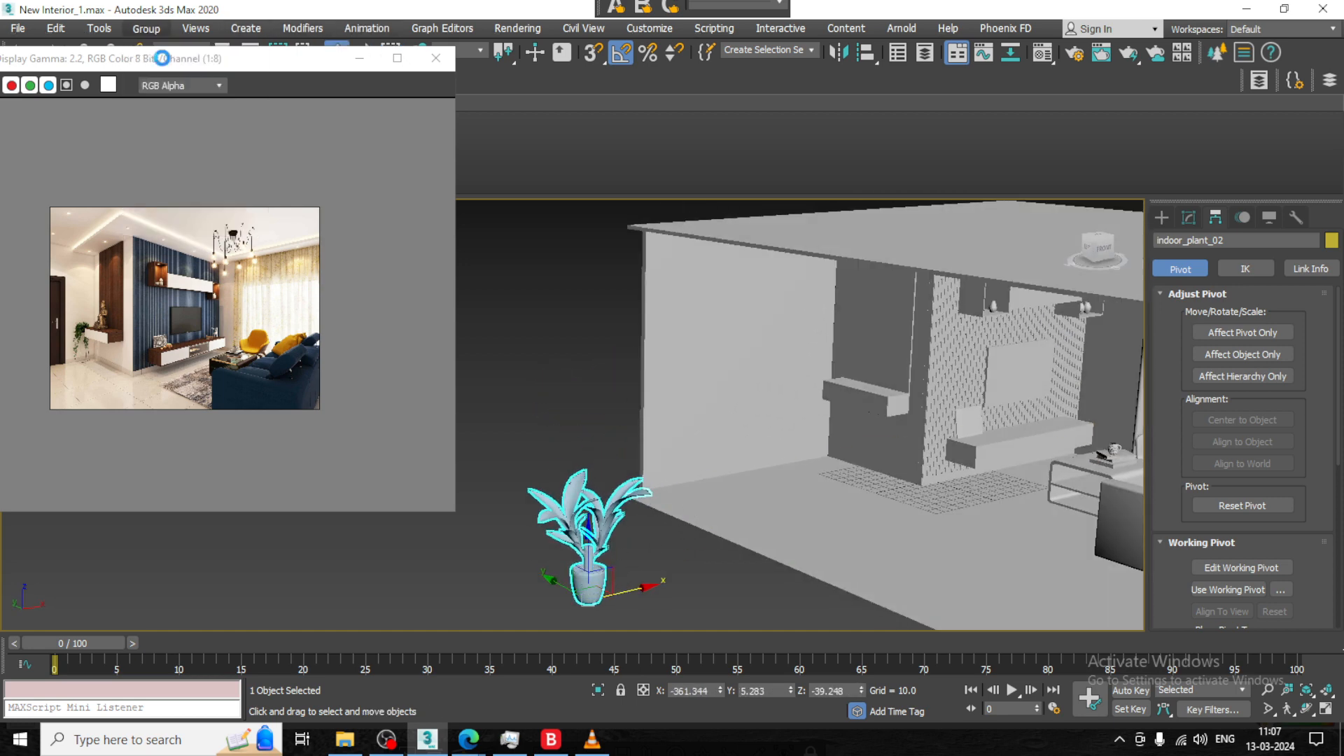
click(679, 389)
Move the plant group into the room at the small wall shelf and scale it down uniformly to 73 percent
drag(640, 535, 915, 420)
key(r)
key(w)
drag(867, 493, 878, 467)
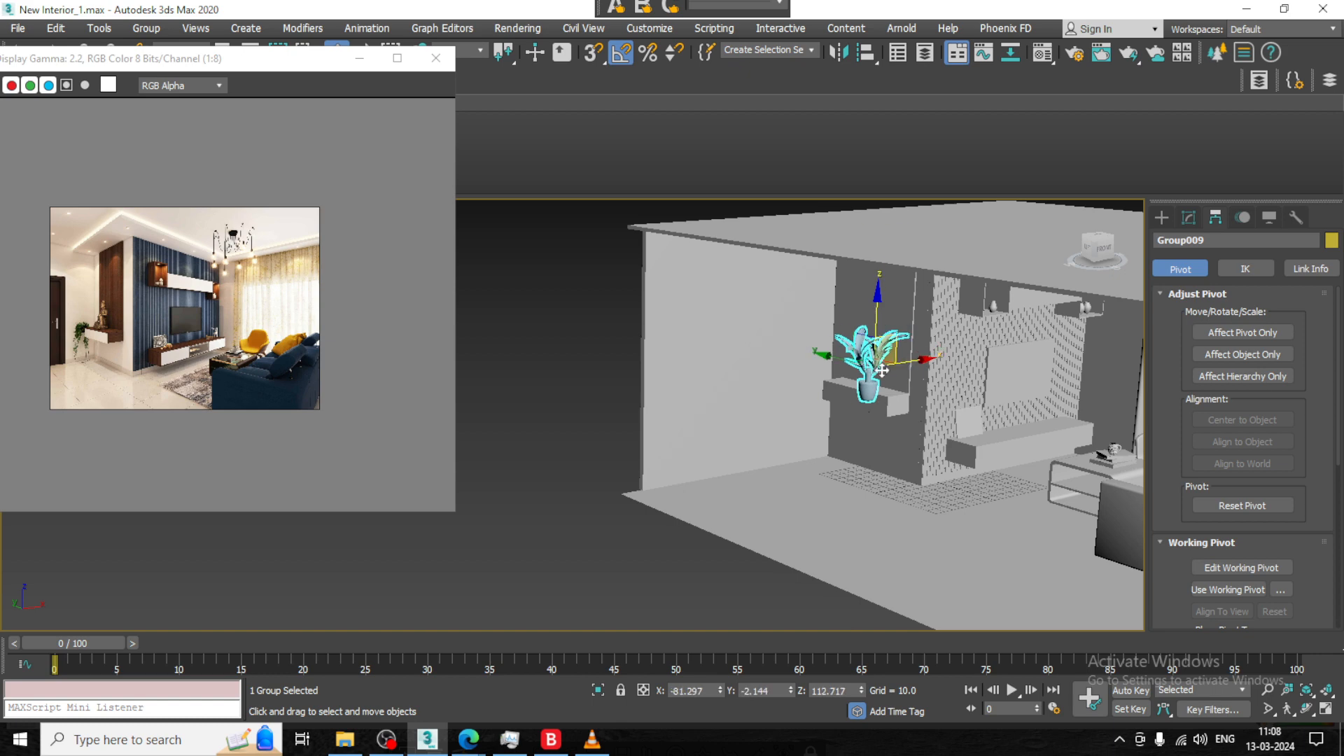
scroll(877, 302, up, 5)
key(r)
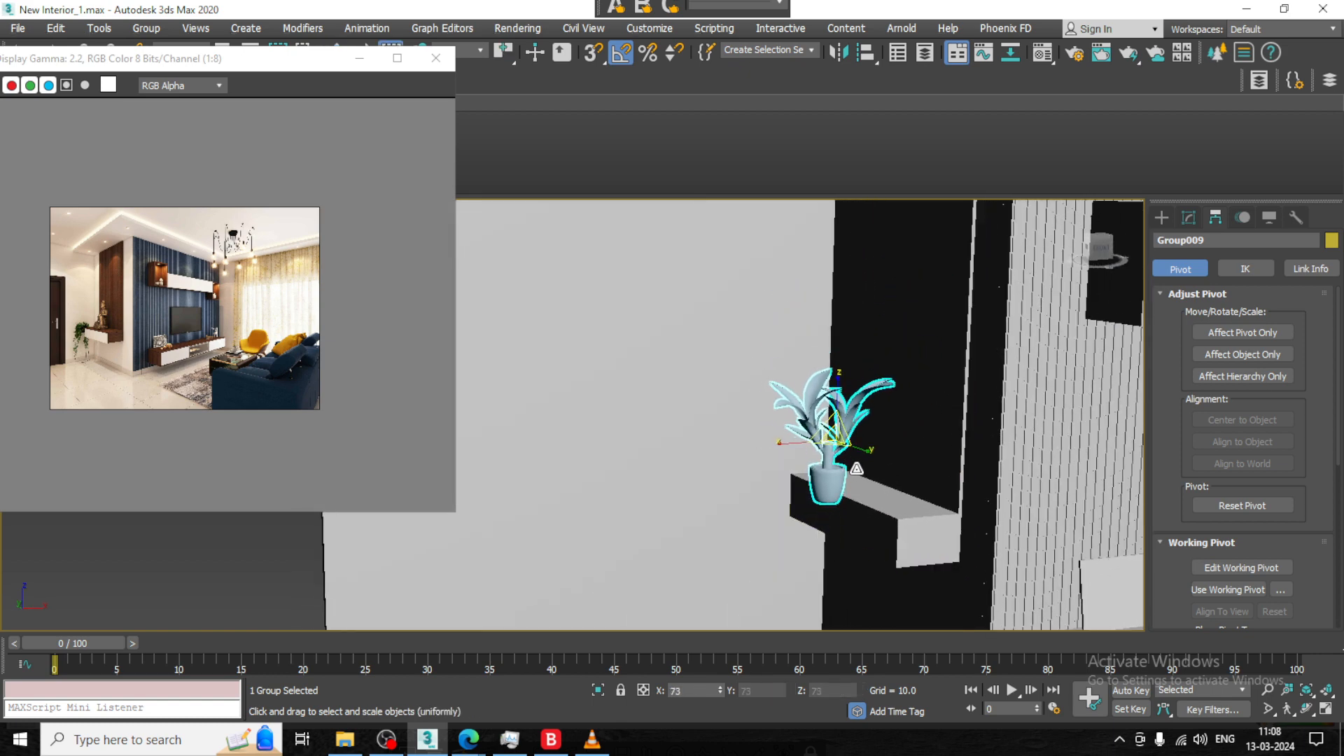
scroll(757, 441, up, 5)
key(w)
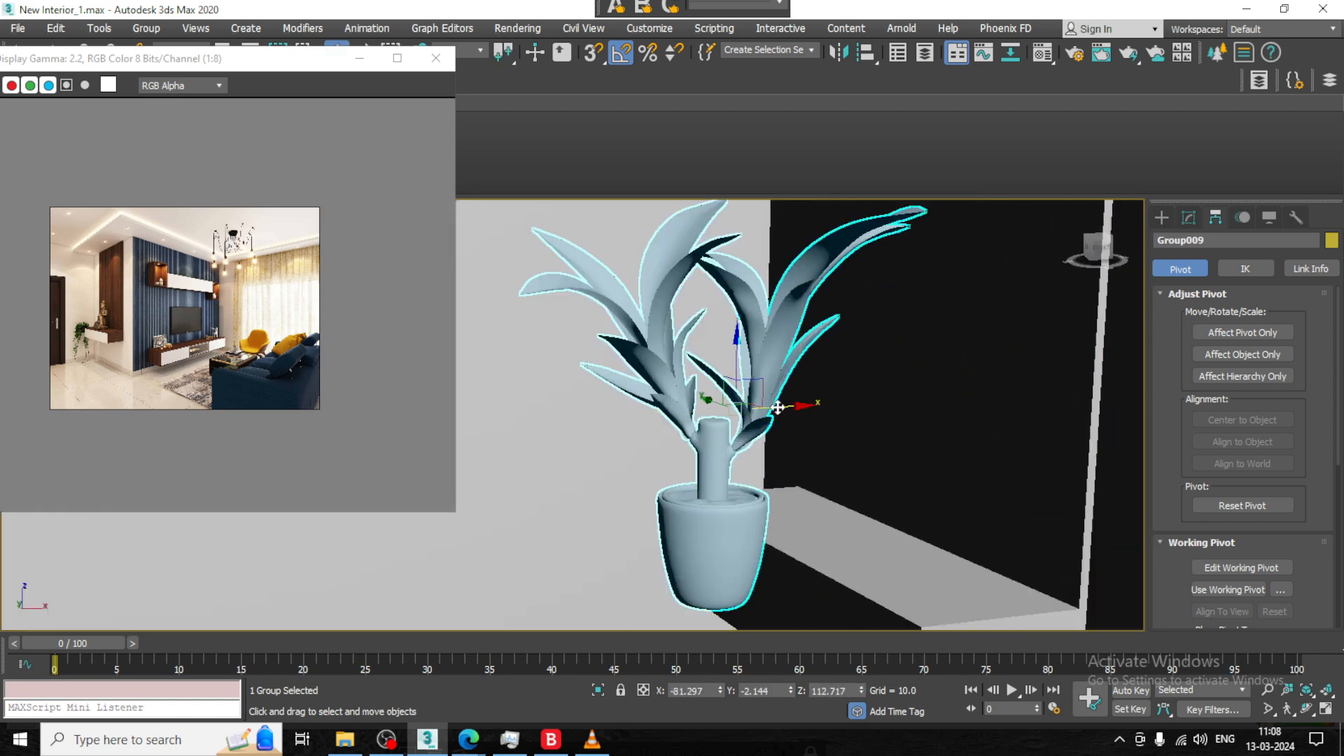
Shift the plant along the X and Y axes until it stands on the small wall shelf
drag(778, 407, 953, 387)
scroll(953, 387, down, 5)
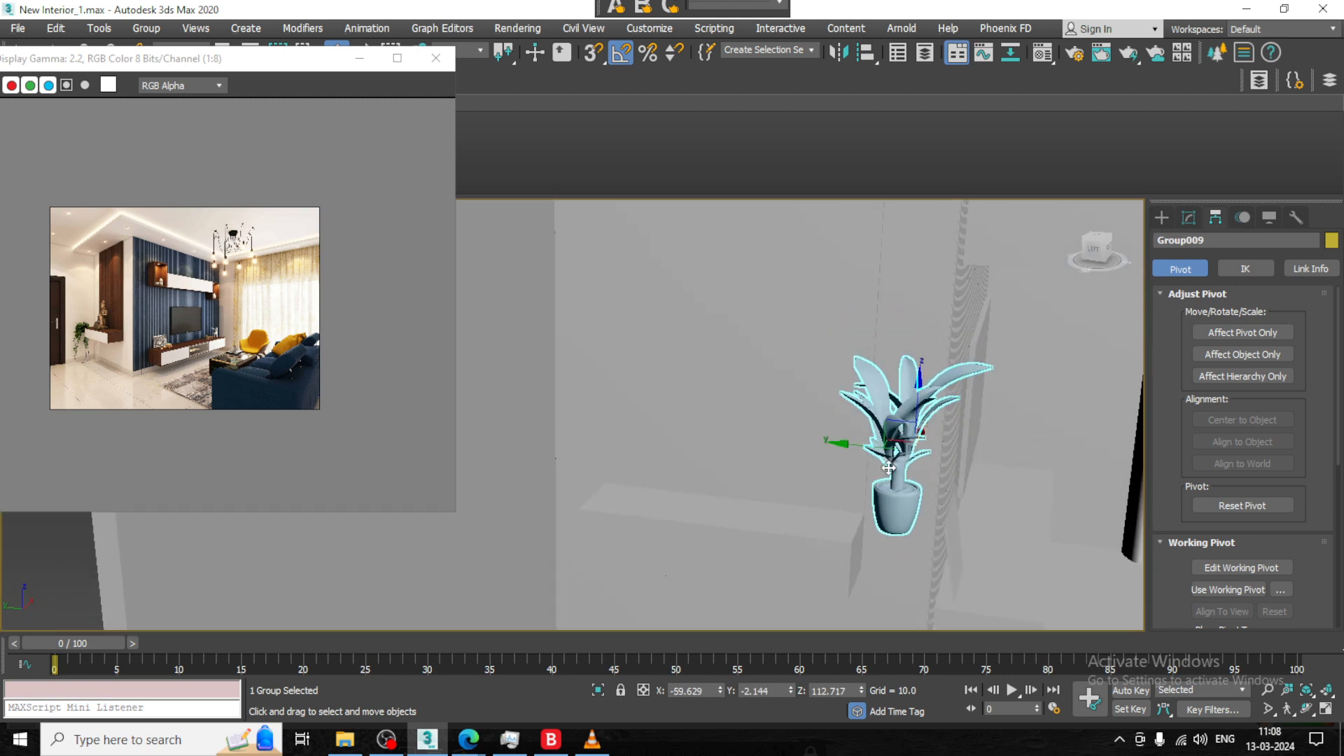
drag(856, 446, 668, 424)
alt+middle_drag(792, 456, 659, 357)
drag(708, 360, 797, 390)
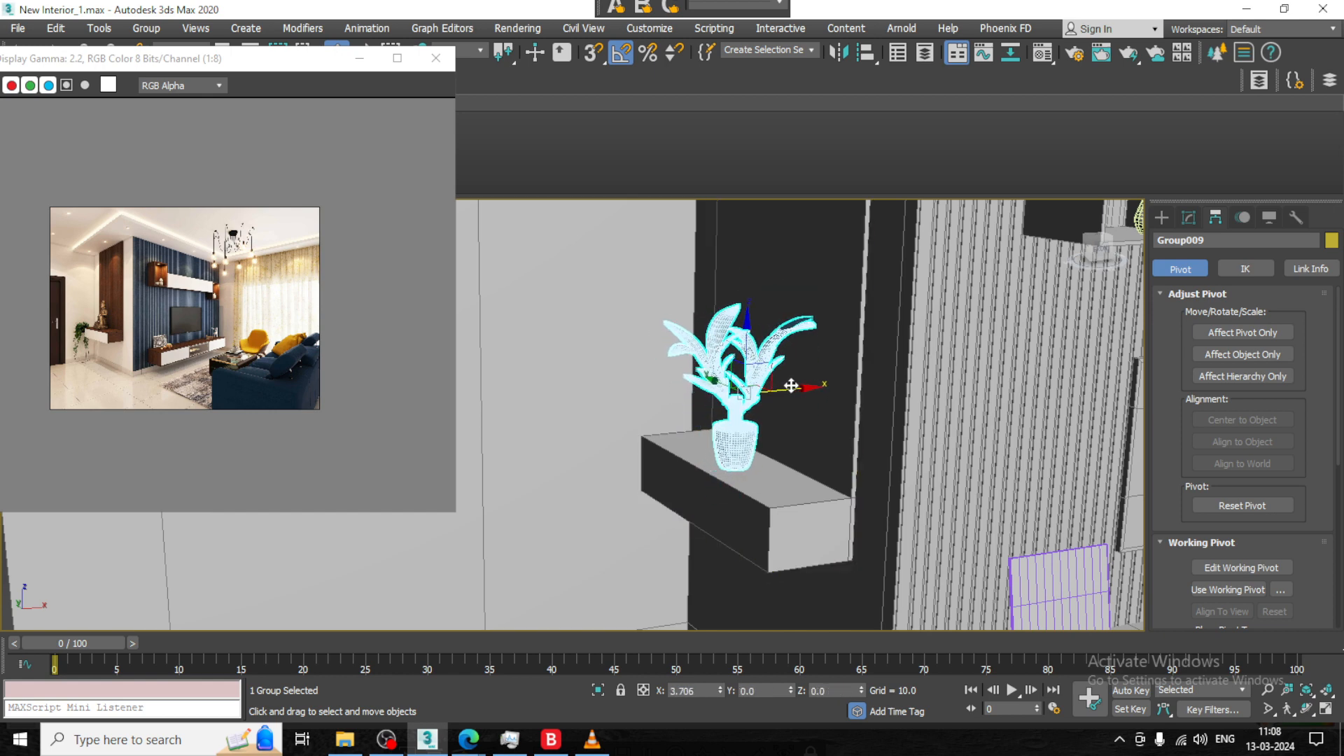
Rotate the plant group 135 degrees about its vertical Z axis
key(e)
drag(760, 412, 704, 412)
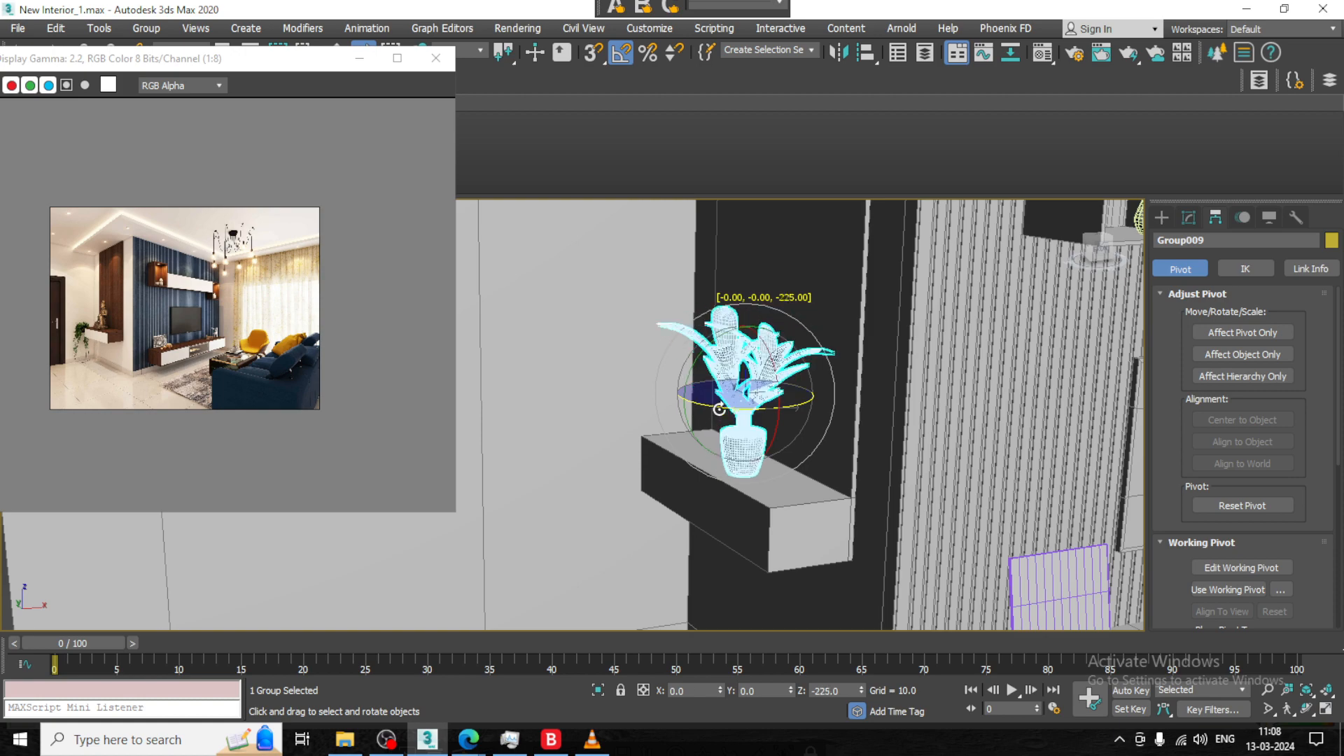
alt+middle_drag(704, 411, 859, 423)
key(z)
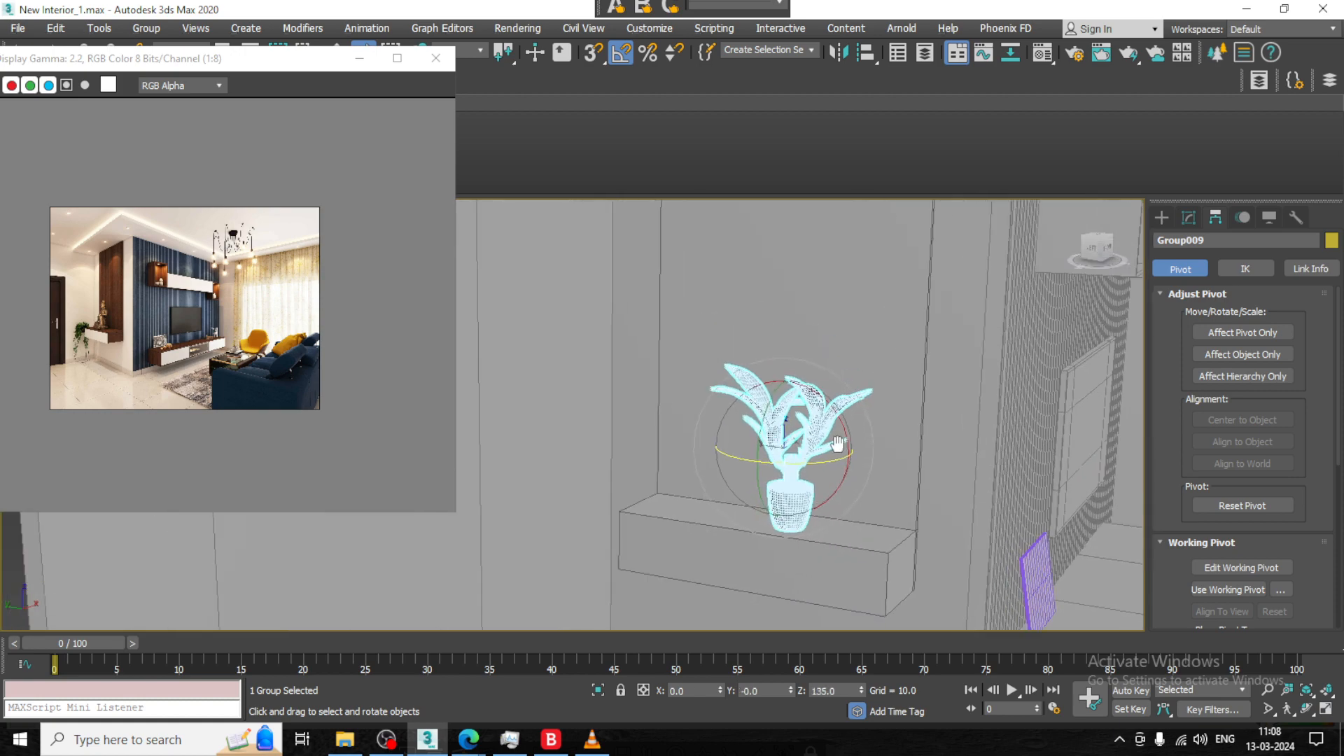
Position the plant near one end of the shelf and clone it along the Y axis to the other end
key(w)
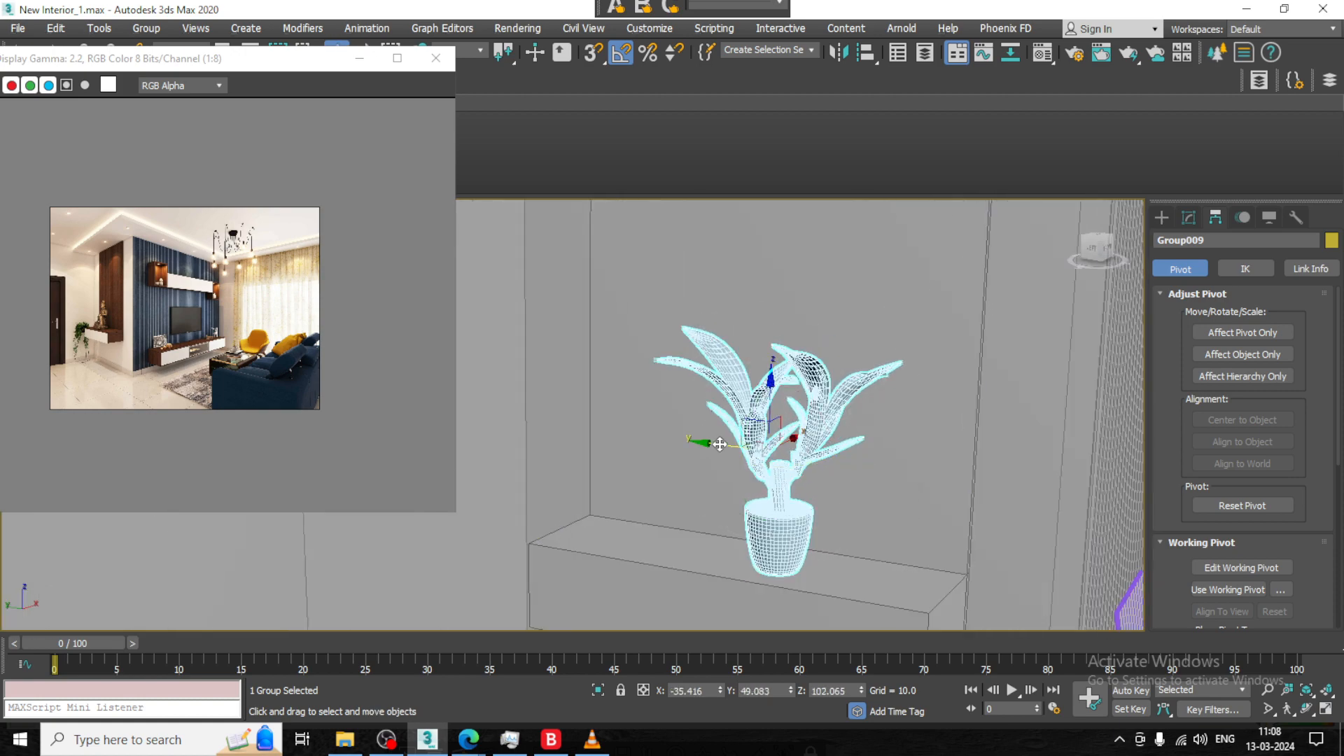
mouse_move(720, 425)
mouse_down()
mouse_move(562, 408)
mouse_move(831, 464)
mouse_up()
click(670, 439)
scroll(800, 430, down, 5)
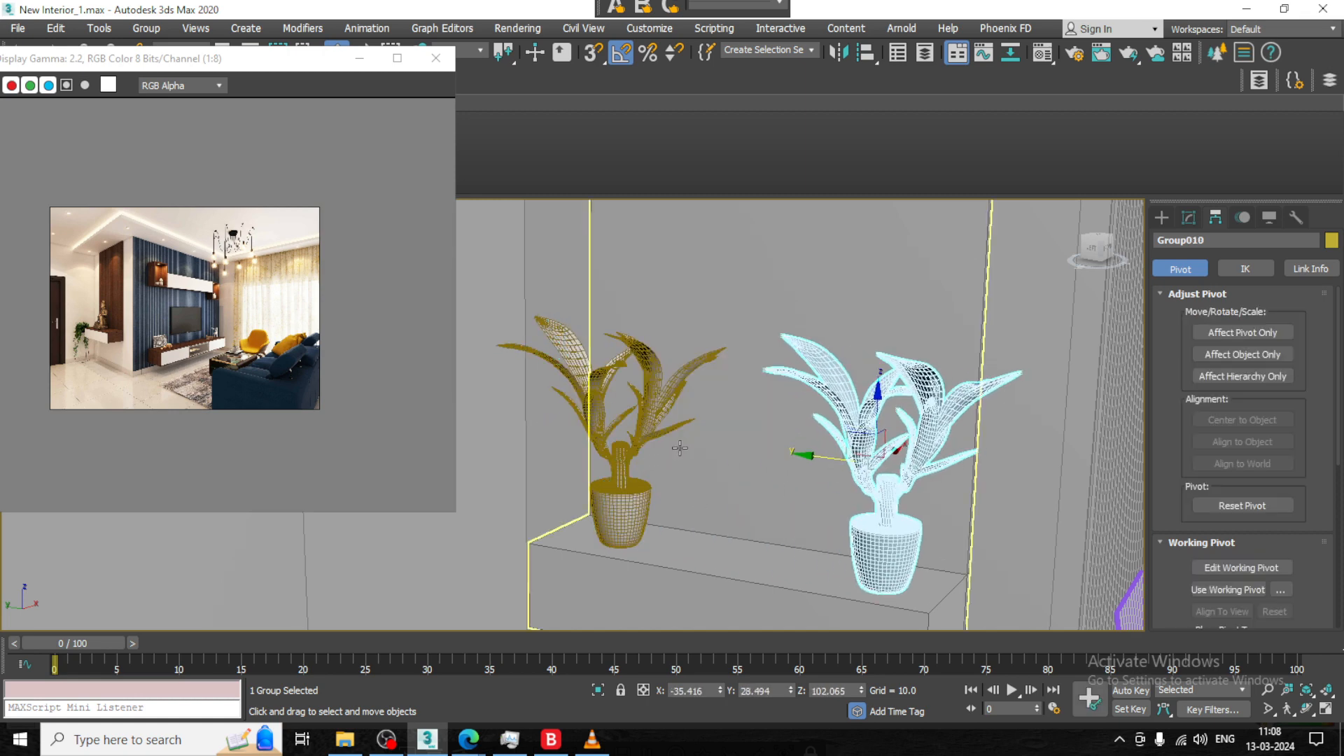
Rotate the cloned plant 90 degrees about Z, scale it down slightly and lower it onto the shelf
key(e)
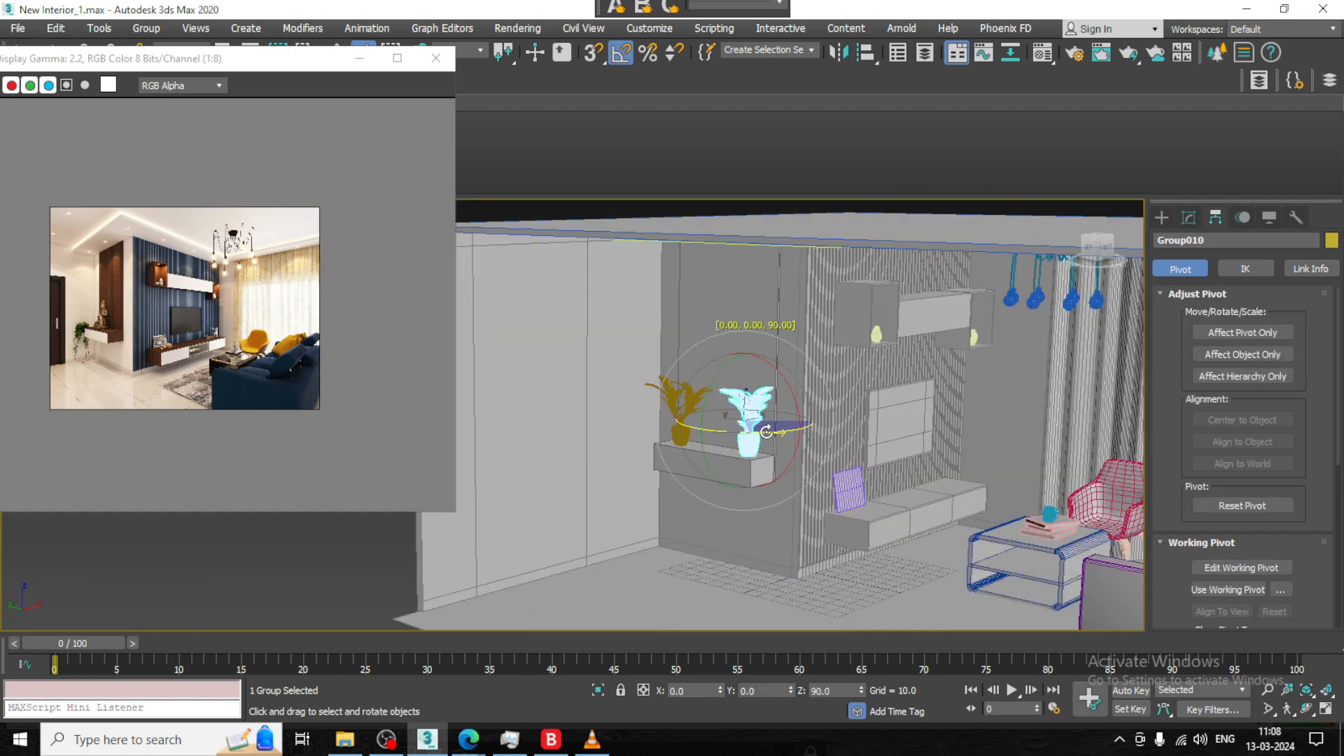
key(r)
scroll(754, 422, up, 3)
key(w)
scroll(742, 392, up, 4)
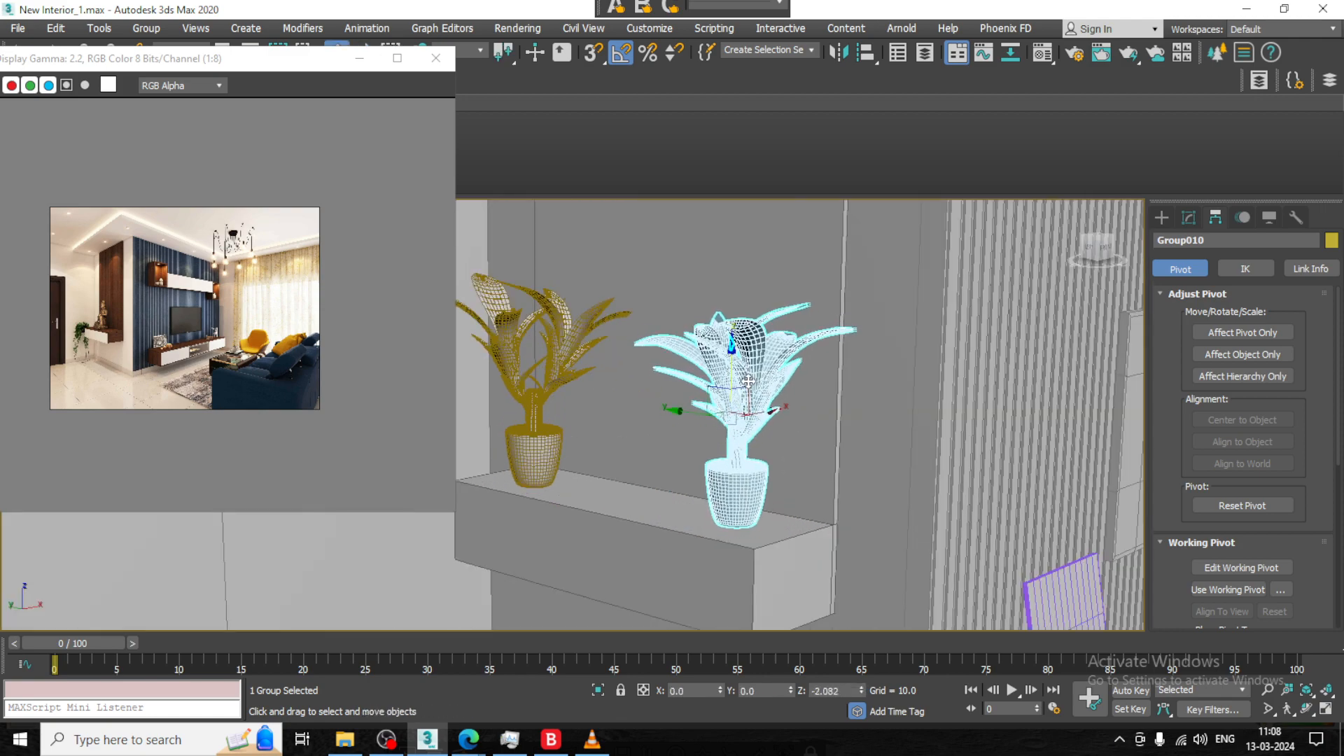
scroll(820, 459, down, 4)
scroll(821, 460, down, 5)
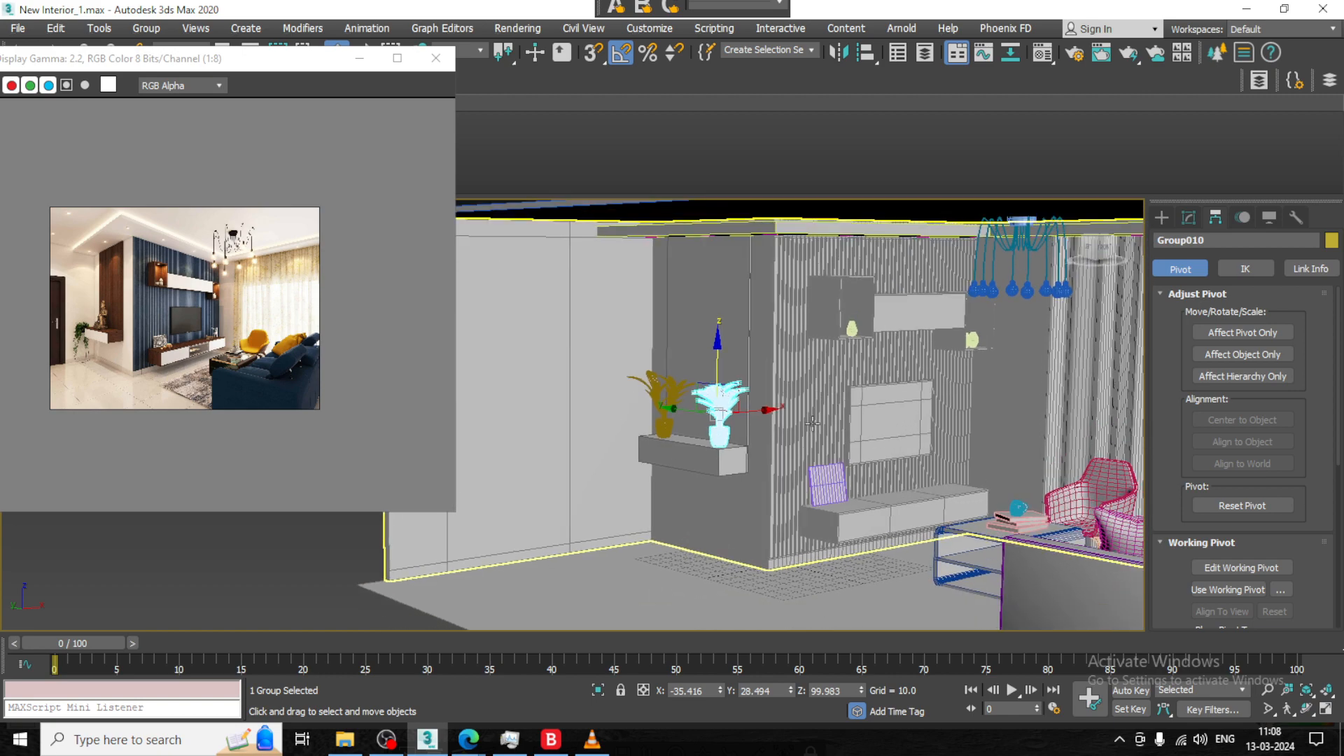
Select the Wall001 object and show its Editable Poly settings for editing
alt+middle_drag(806, 418, 872, 438)
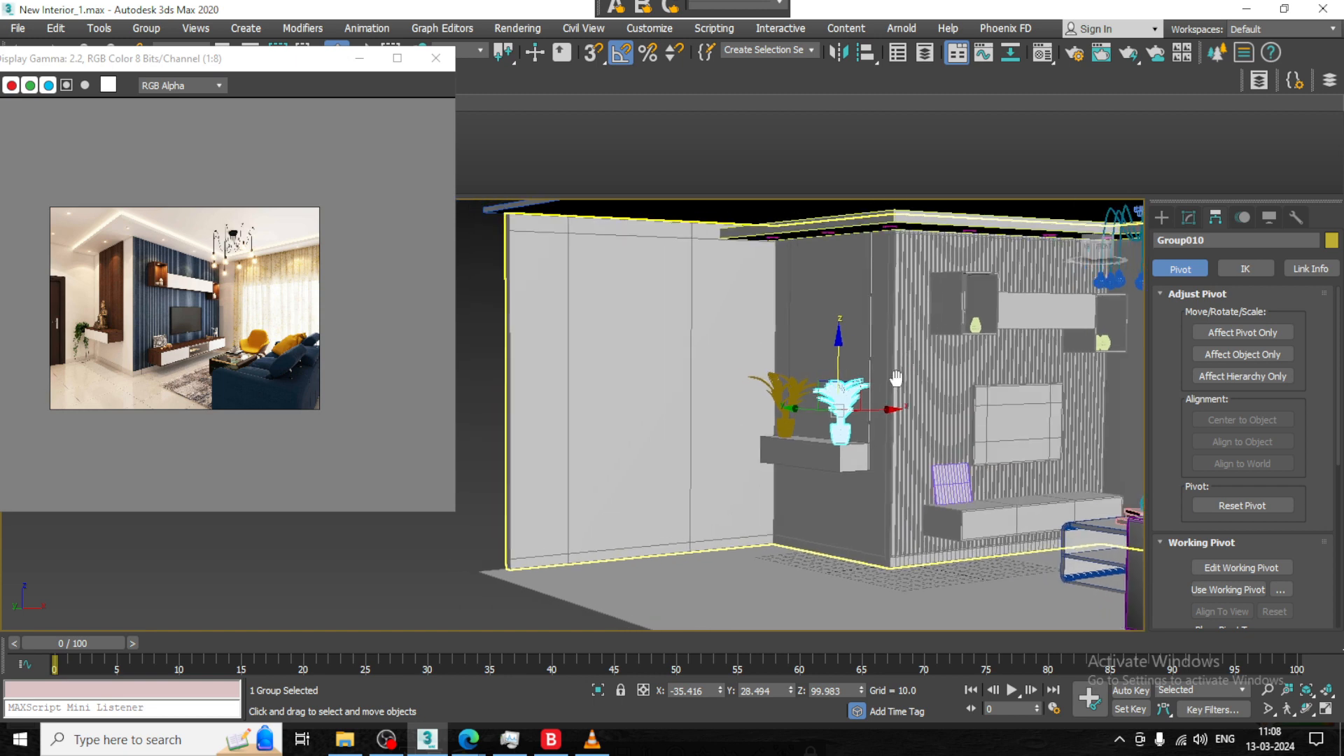
click(708, 366)
alt+middle_drag(708, 366, 683, 353)
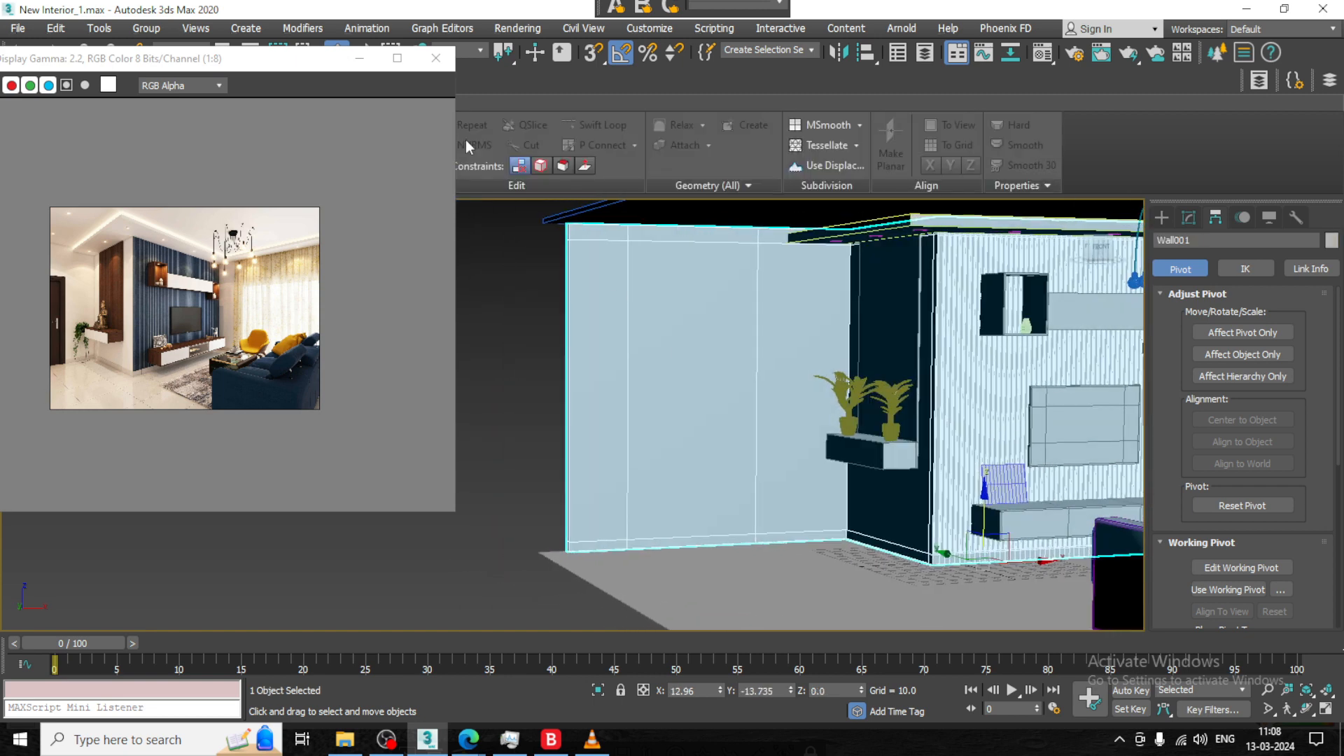
click(560, 385)
click(733, 351)
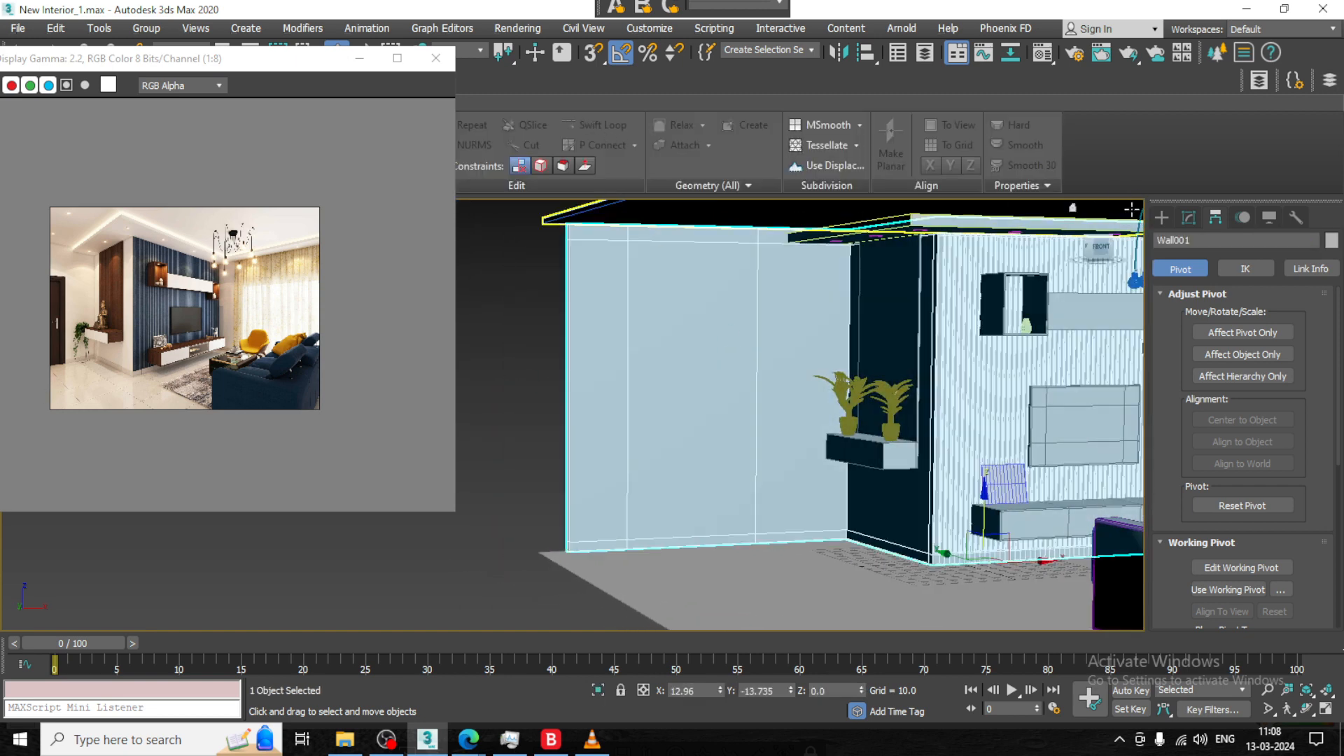
click(1189, 217)
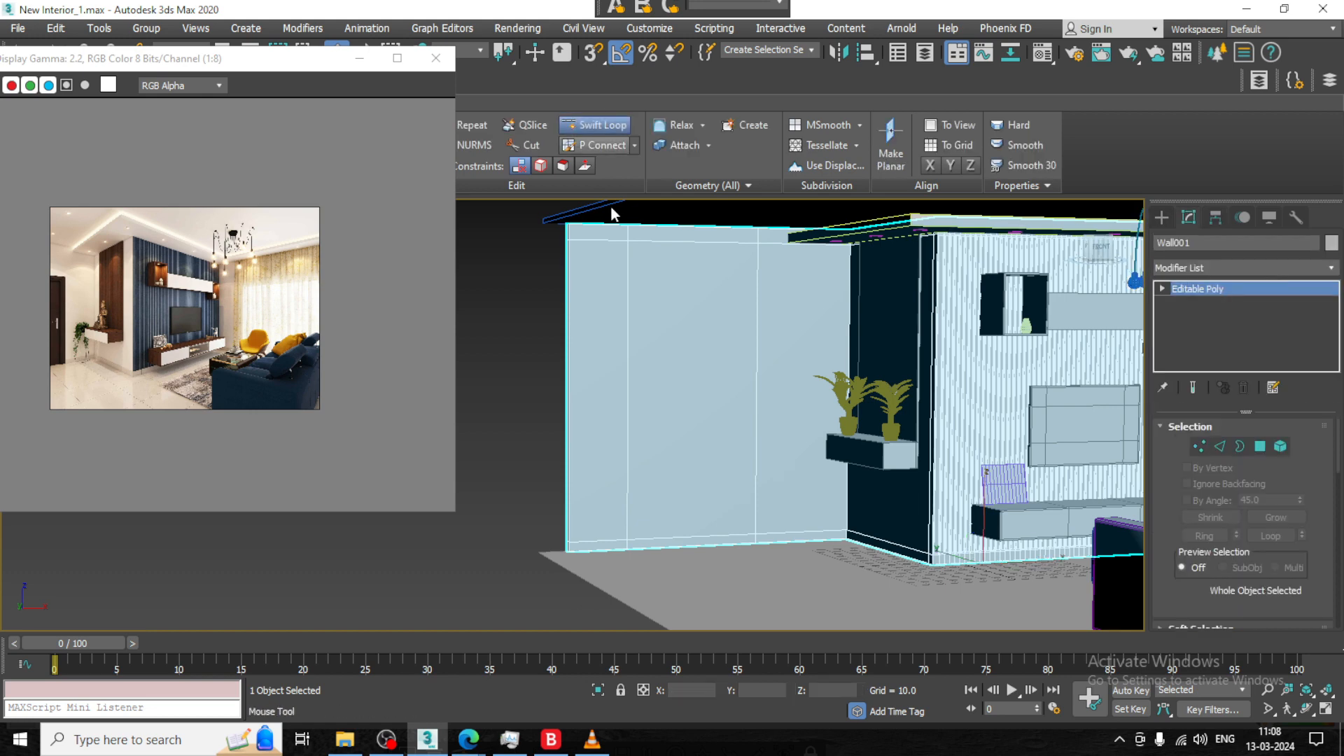
key(w)
scroll(622, 305, down, 5)
alt+middle_drag(748, 328, 727, 327)
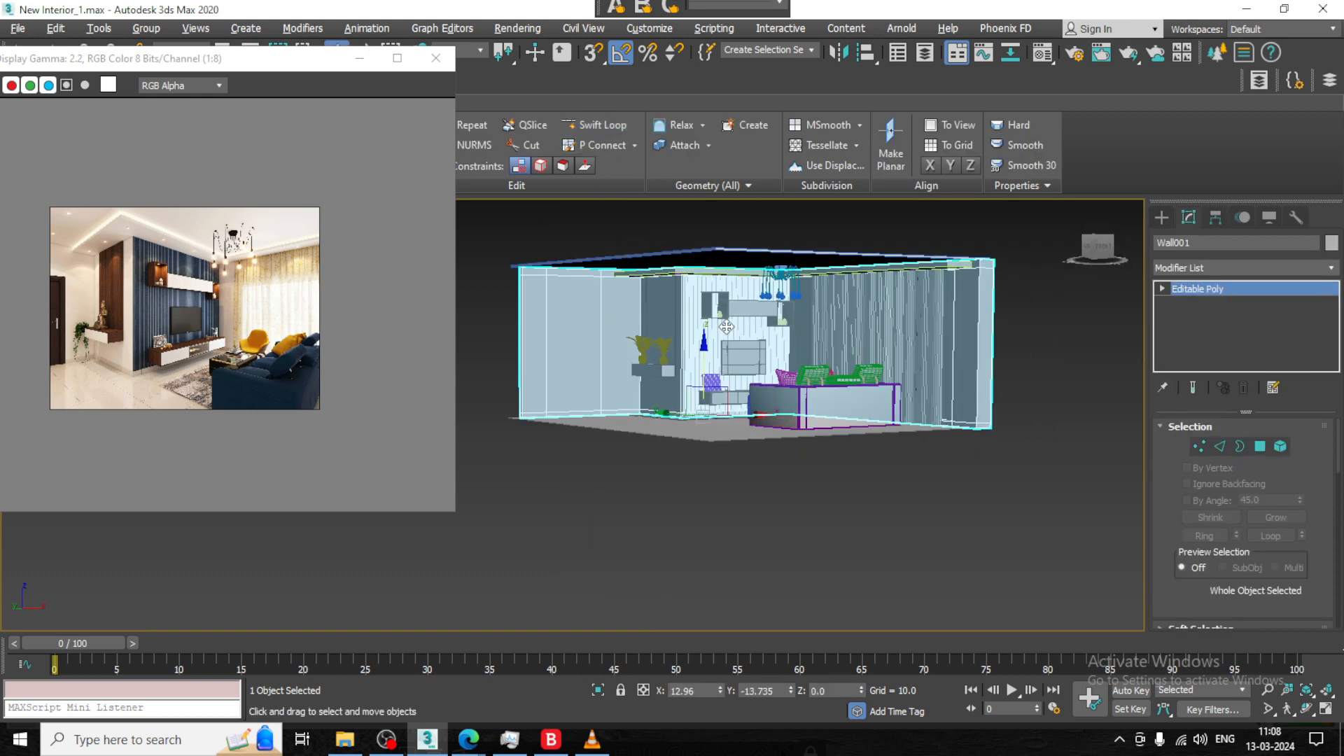
Select all the vertical edges around the walls and connect them with 1 segment to form a horizontal edge loop
key(2)
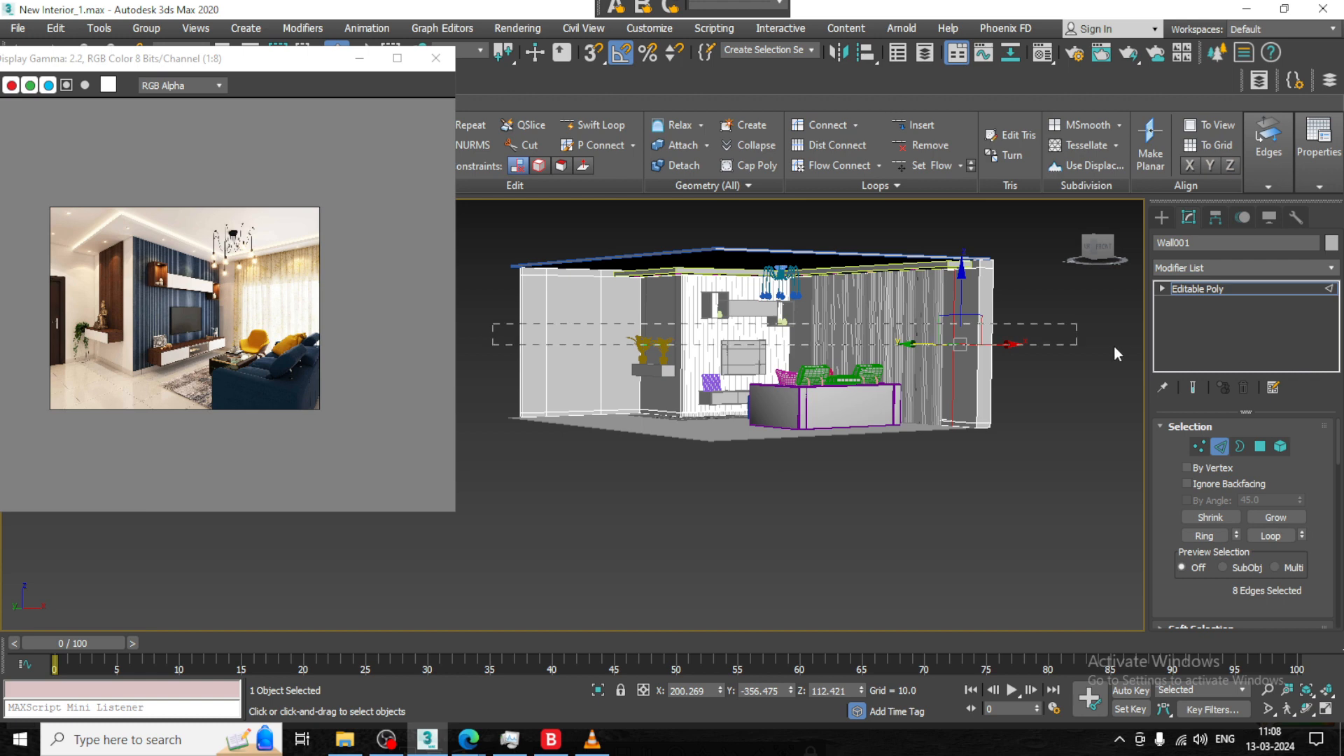
key(ctrl+a)
scroll(1185, 583, down, 5)
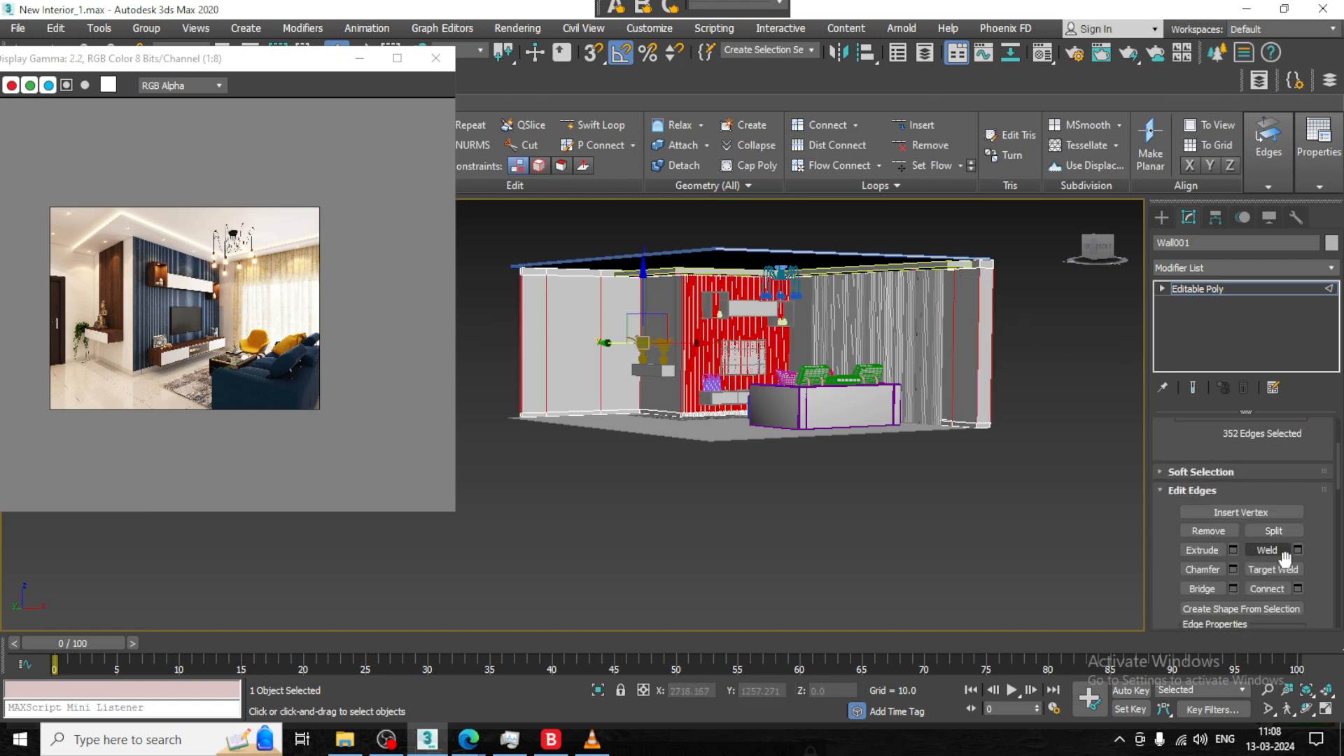
key(ctrl+shift+e)
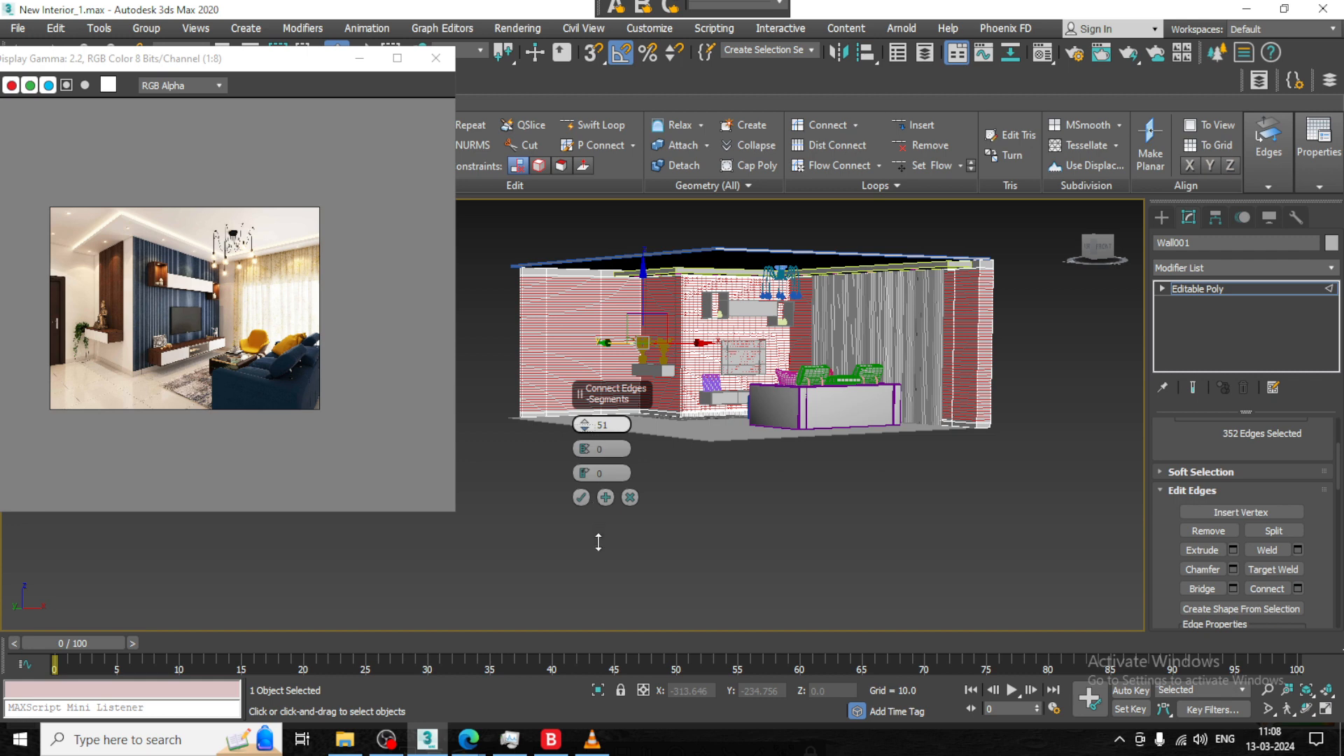
mouse_move(599, 542)
mouse_down()
mouse_move(587, 436)
mouse_move(587, 527)
mouse_up()
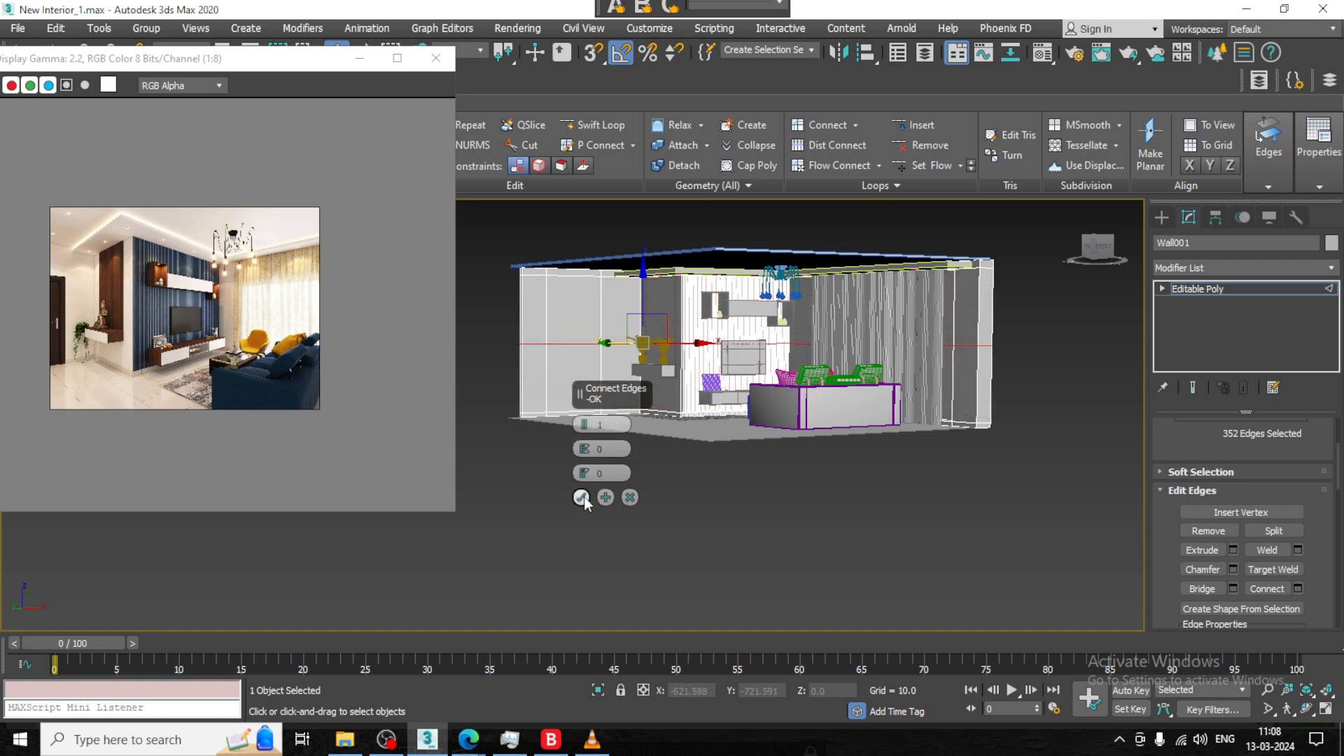
click(581, 497)
Raise the new horizontal edge loop along the Z axis to about door-top height on the walls
scroll(666, 367, up, 4)
middle_drag(666, 366, 692, 377)
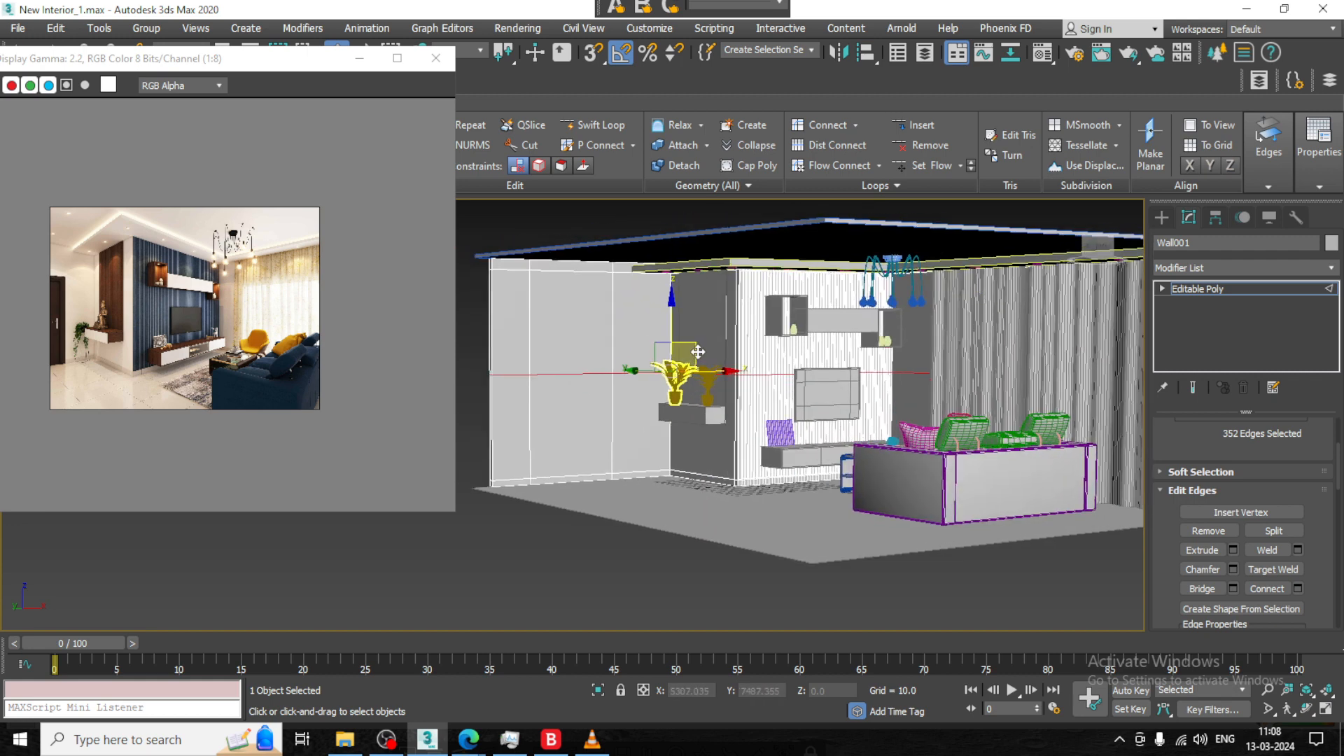
drag(673, 324, 691, 278)
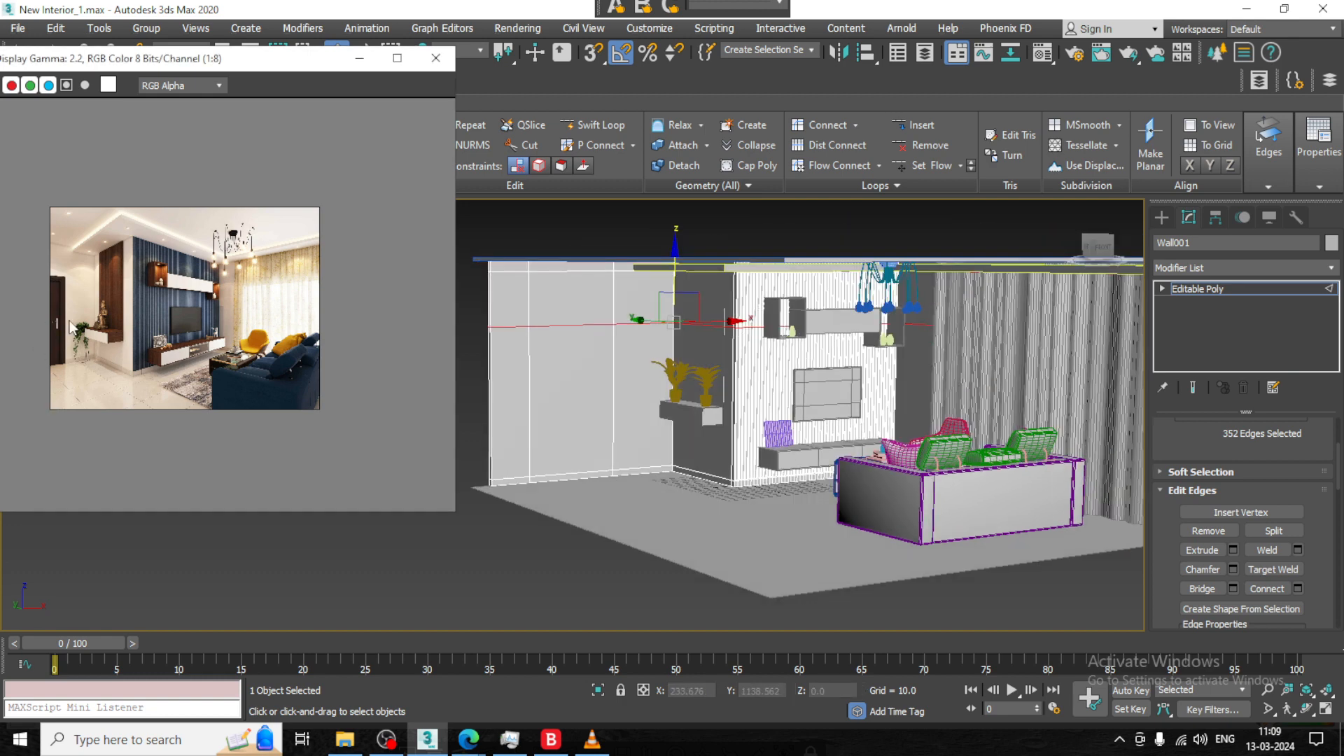
Enlarge the reference photo to 1:4, then resize and reposition its window so the door area is visible beside the model
scroll(96, 339, up, 1)
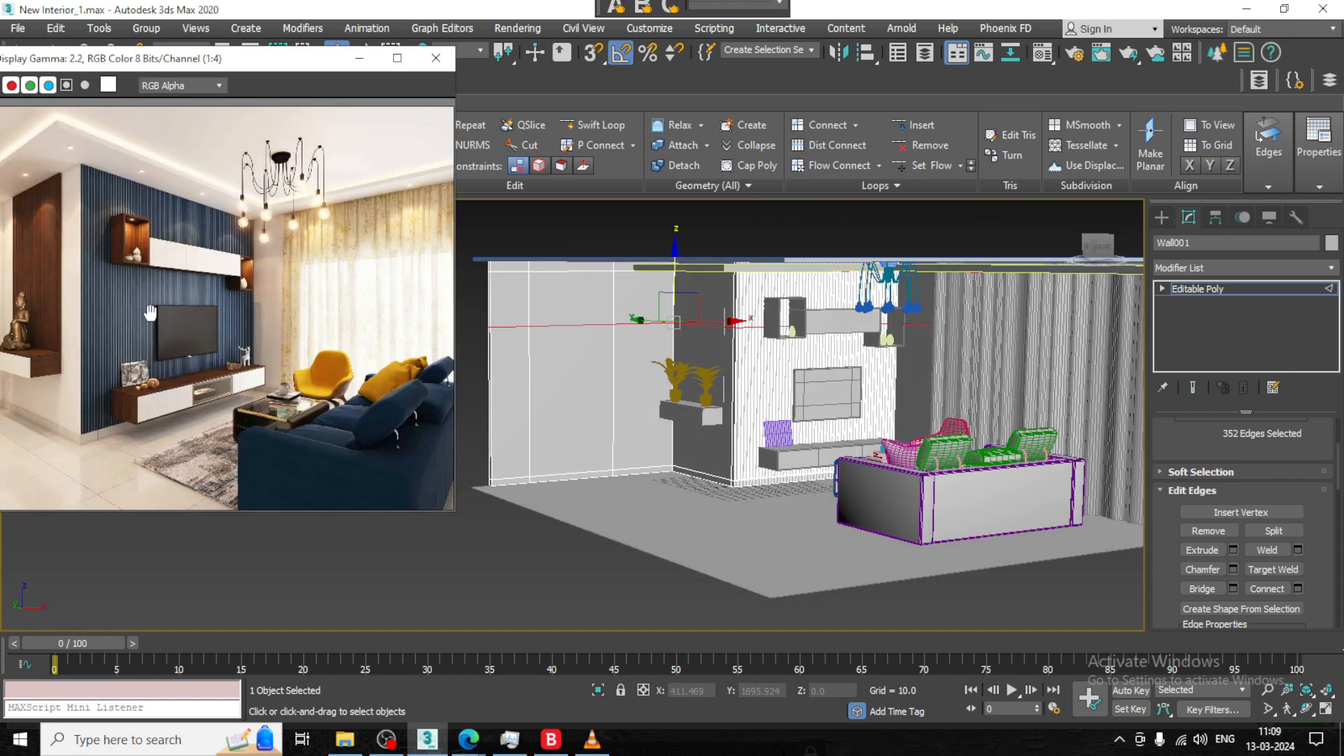
drag(152, 64, 218, 66)
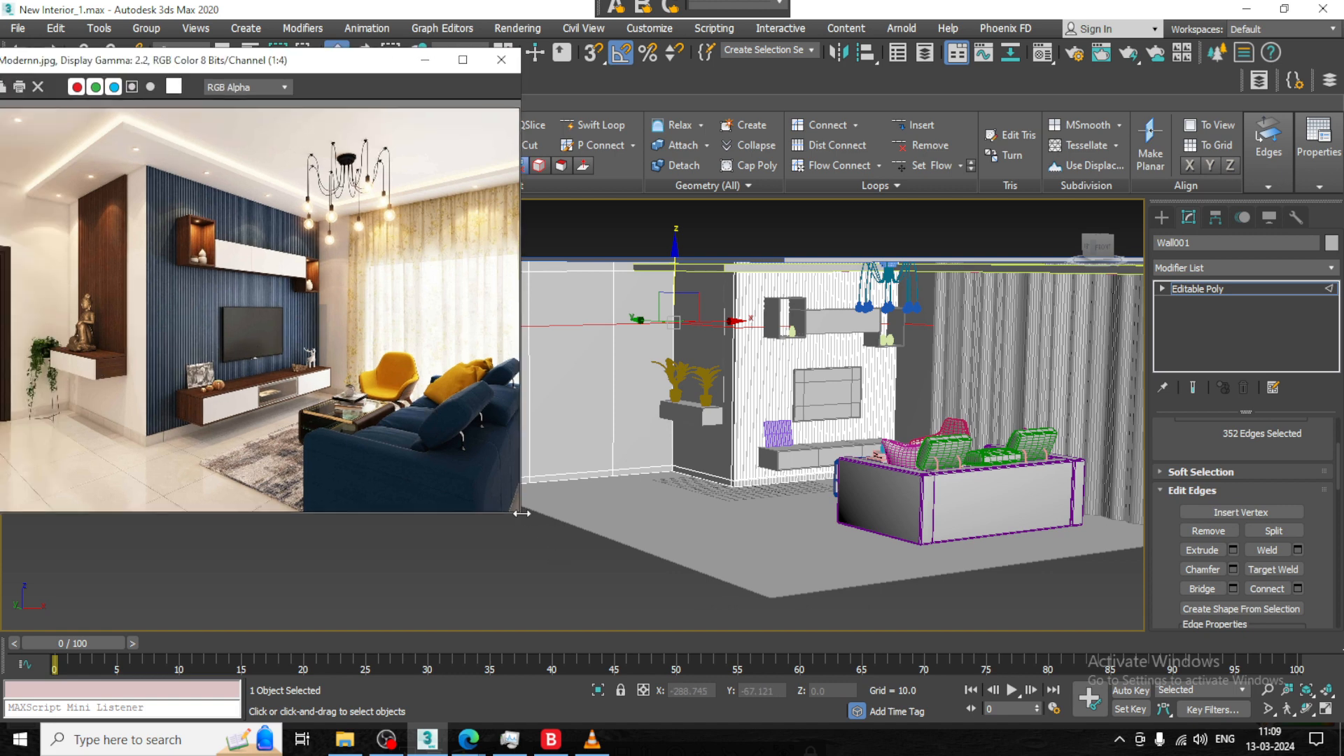
drag(522, 515, 397, 569)
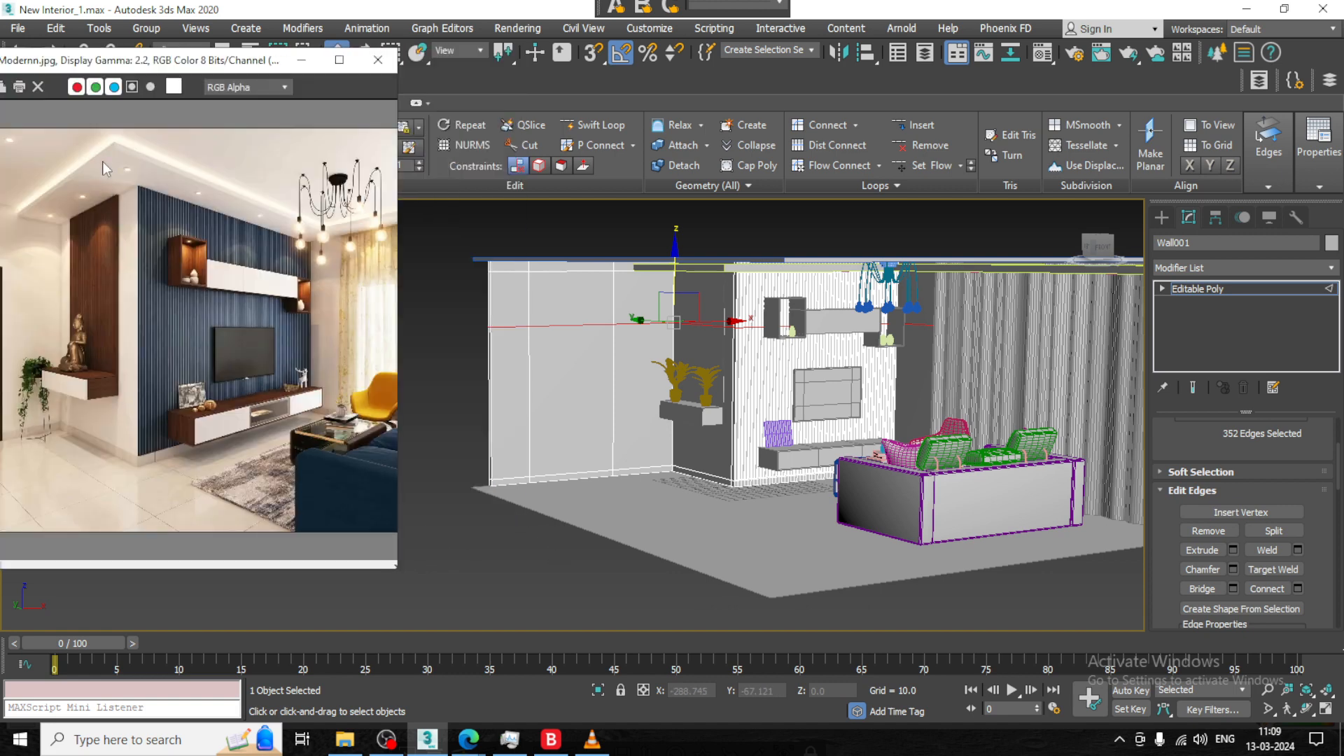
drag(76, 69, 165, 56)
Insert a vertical edge loop with Swift Loop just inside the door's right edge on the plain wall
scroll(861, 424, up, 5)
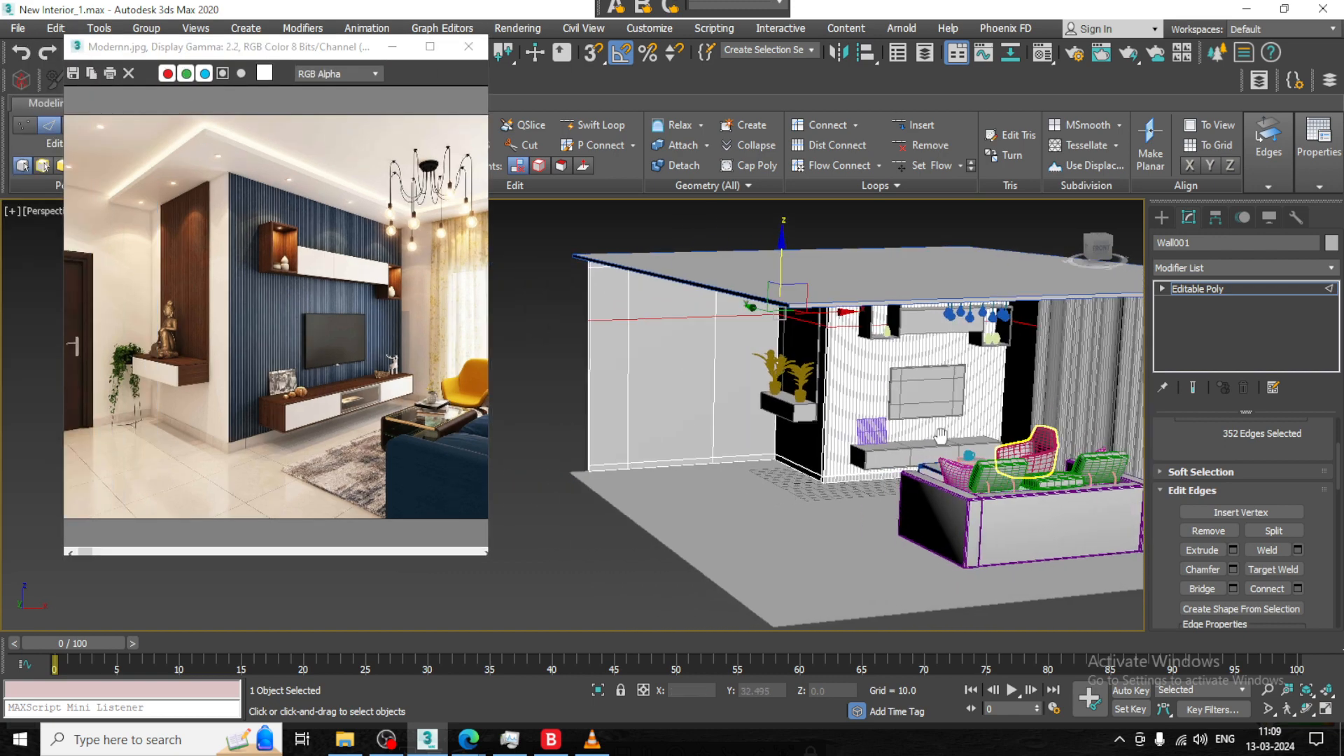
alt+middle_drag(837, 420, 848, 426)
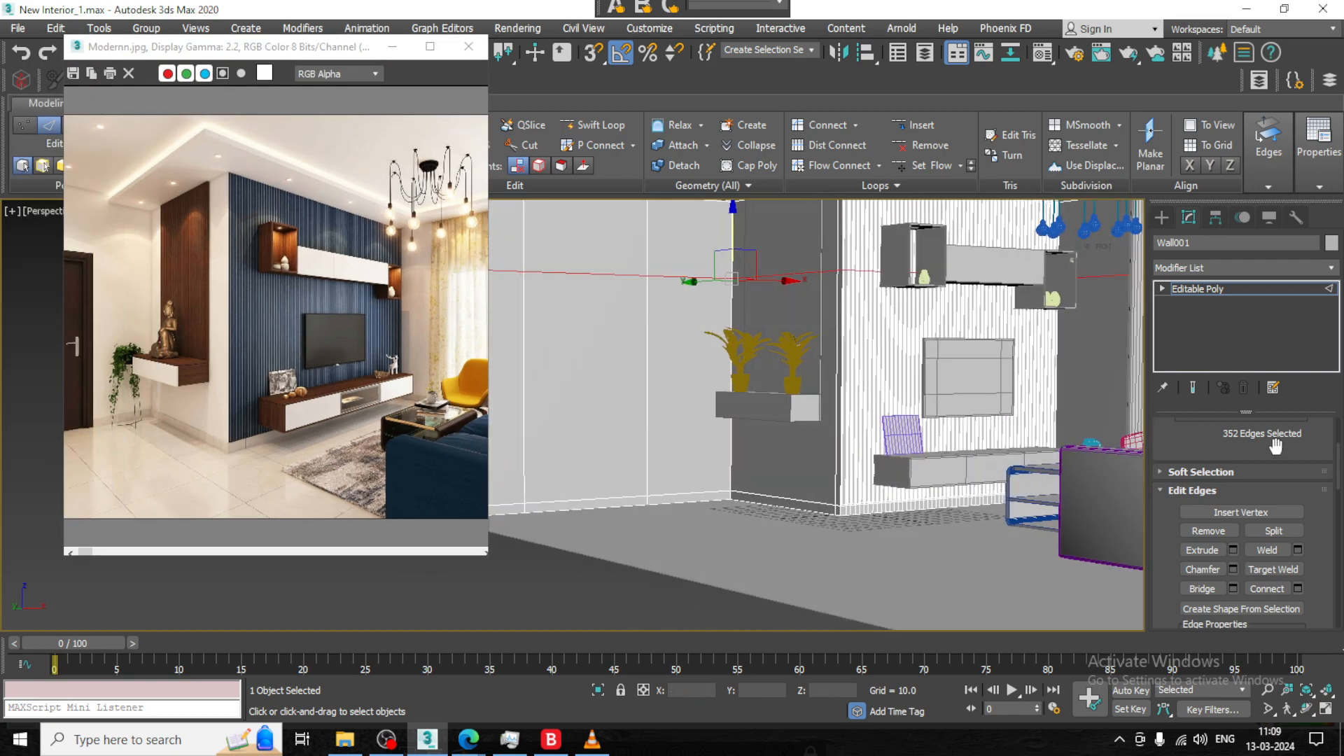
click(593, 125)
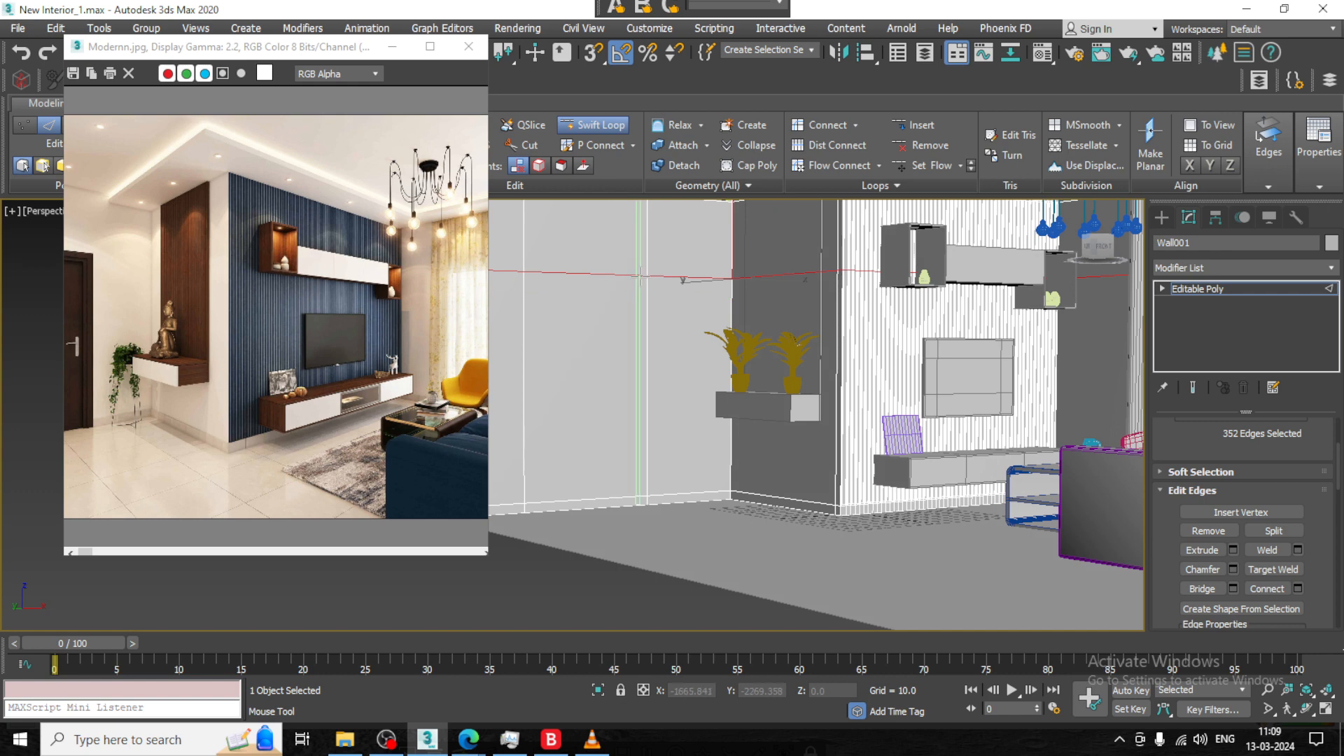
click(639, 274)
scroll(683, 279, up, 4)
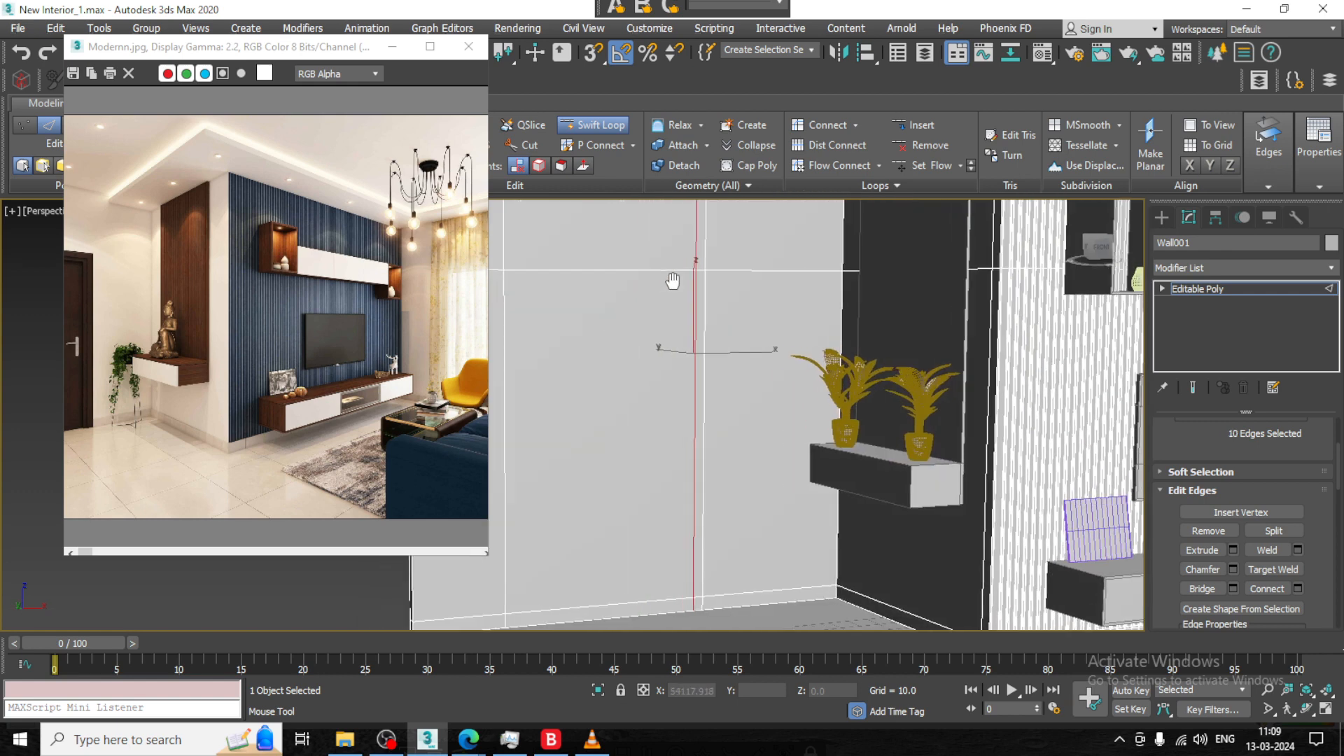
right_click(809, 331)
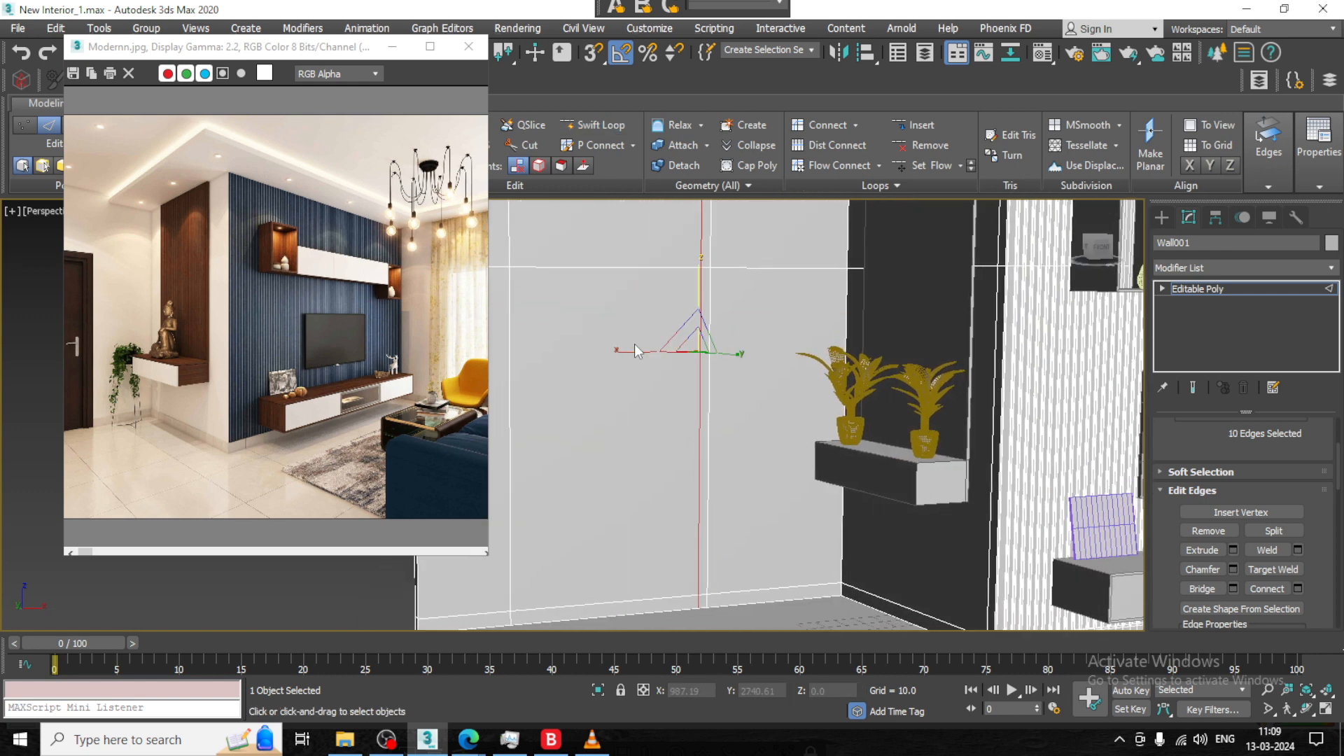
Insert a second vertical edge loop just inside the door's left edge and shift it along X to about -186.7
click(583, 126)
click(522, 271)
right_click(600, 304)
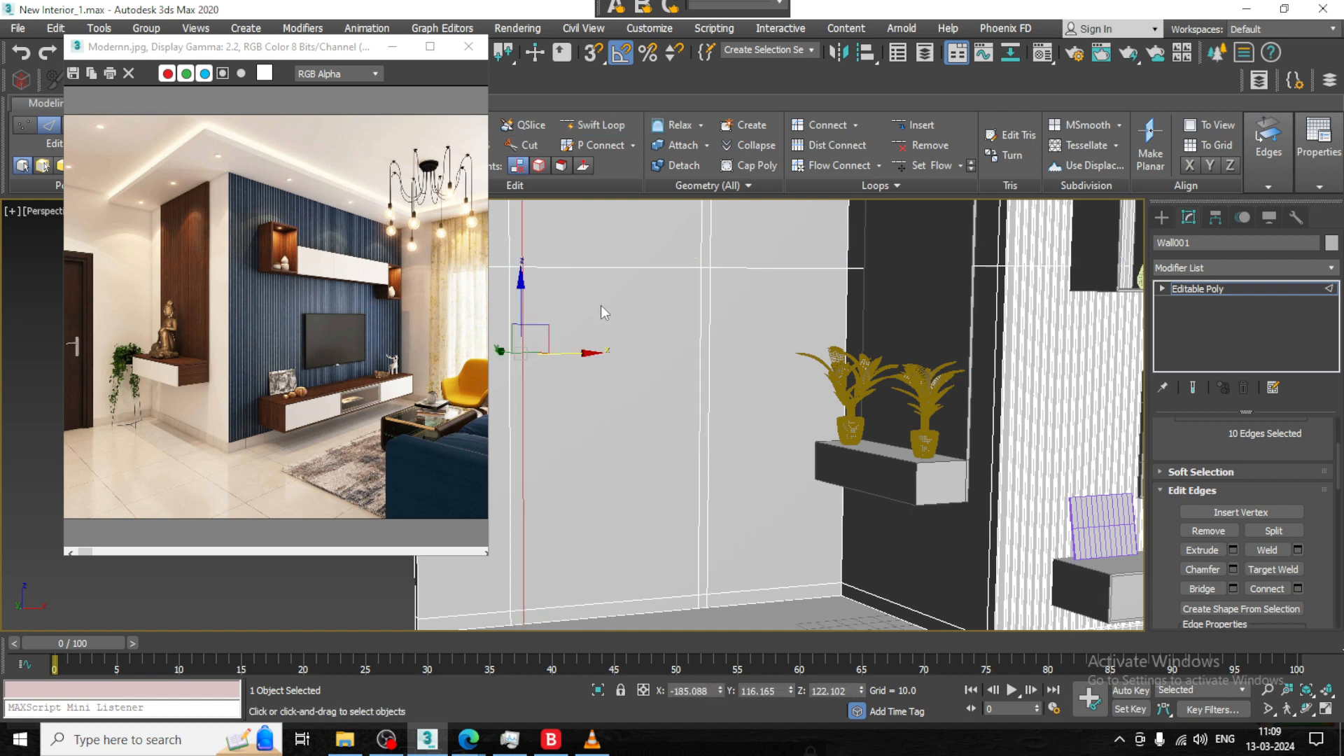
key(r)
middle_drag(591, 351, 659, 337)
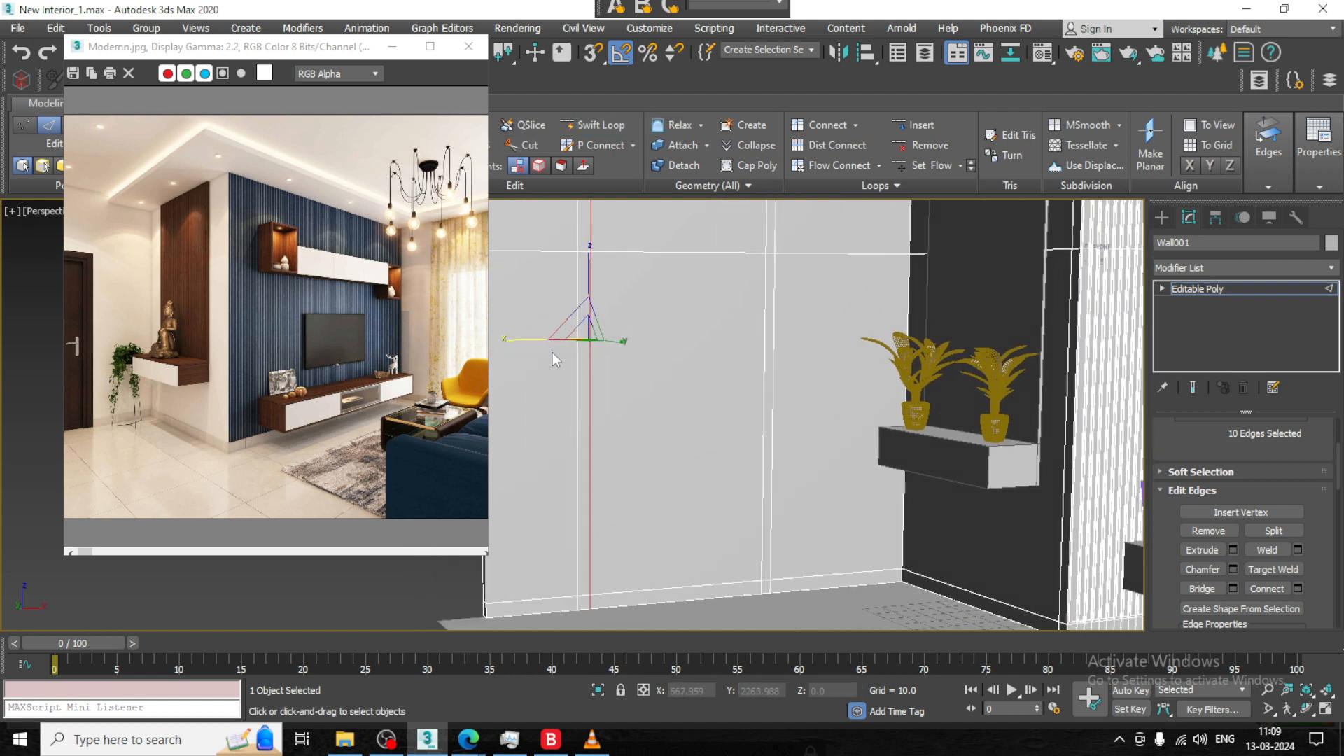
key(w)
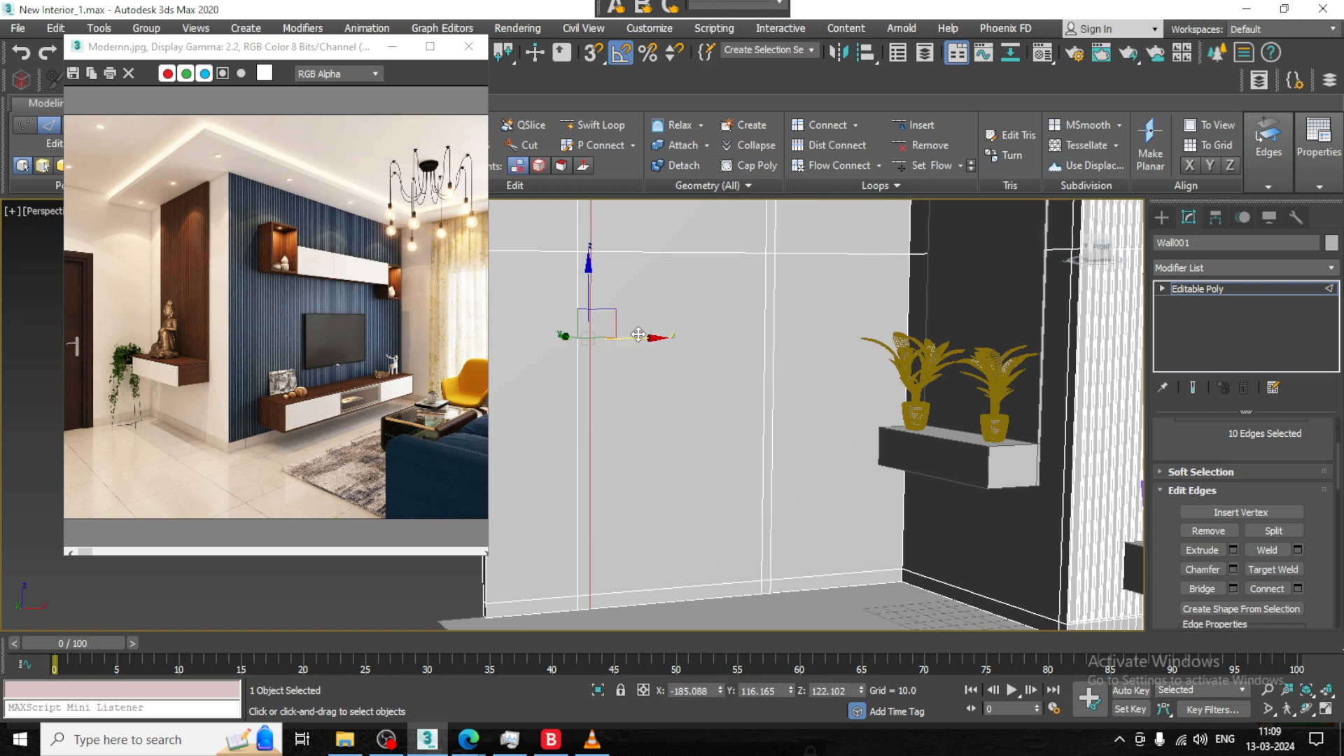
drag(638, 334, 629, 337)
Insert a horizontal edge loop just below the door-top loop and raise it about 0.35 along Z
click(594, 124)
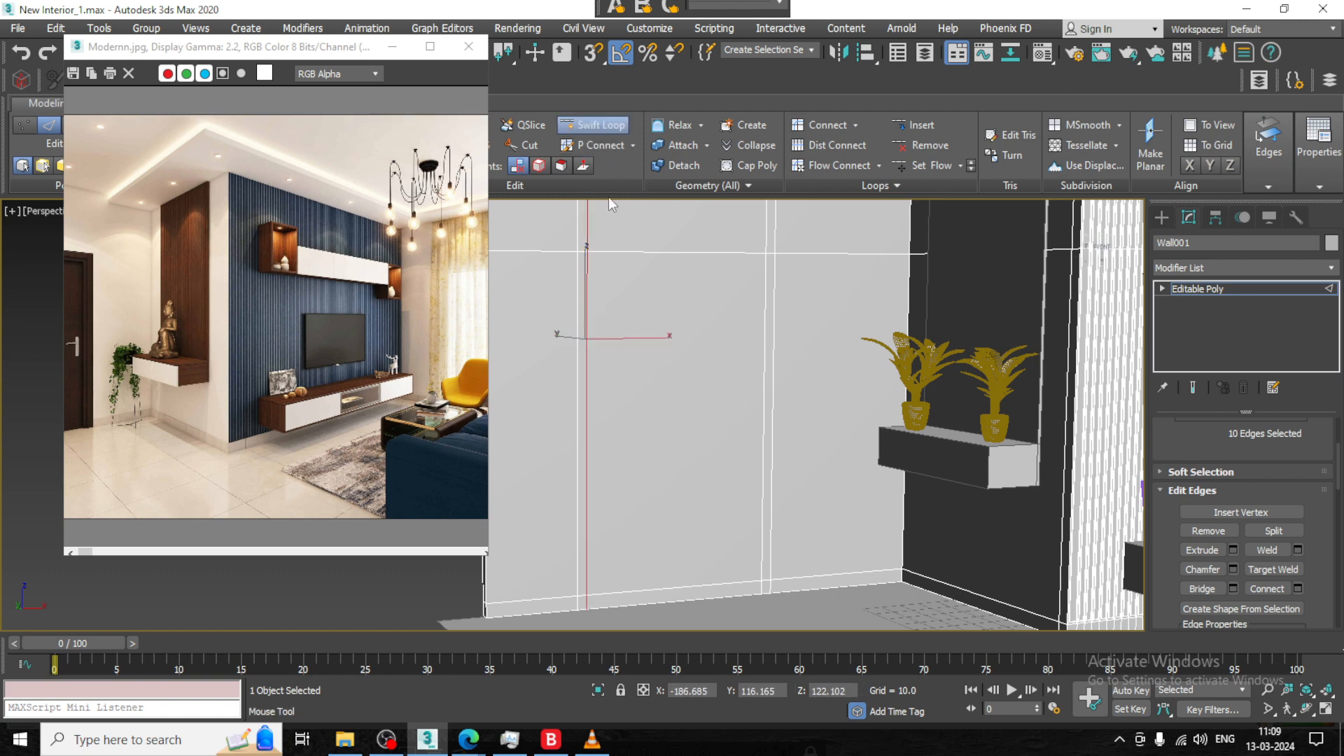
click(587, 263)
right_click(763, 312)
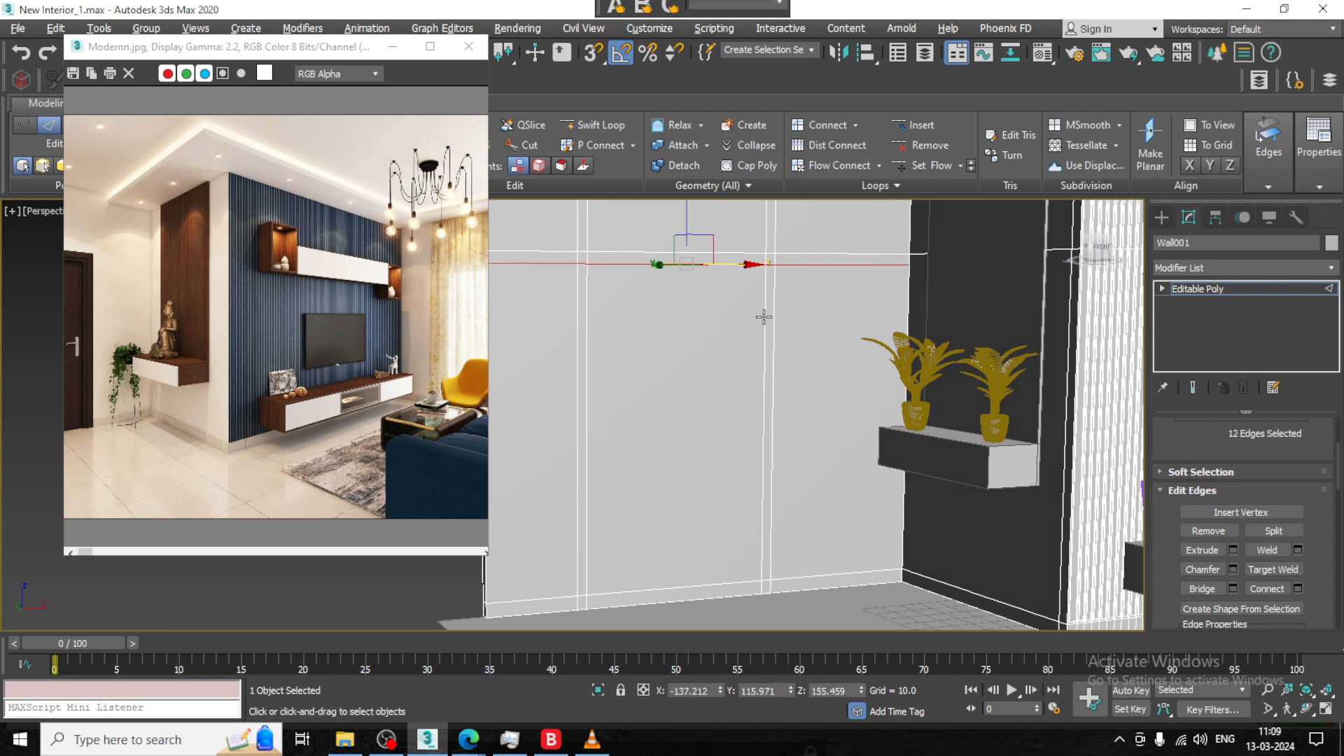
middle_drag(700, 242, 720, 289)
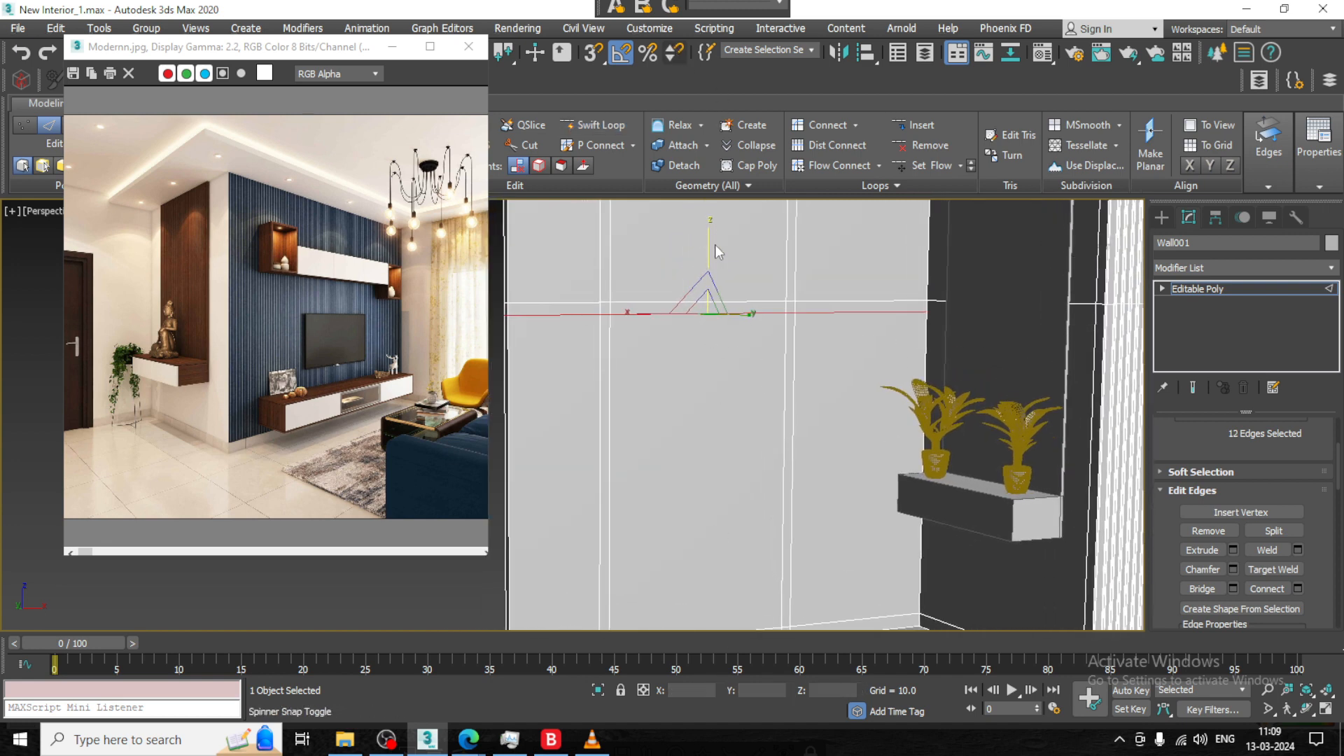
key(w)
middle_drag(723, 353, 730, 387)
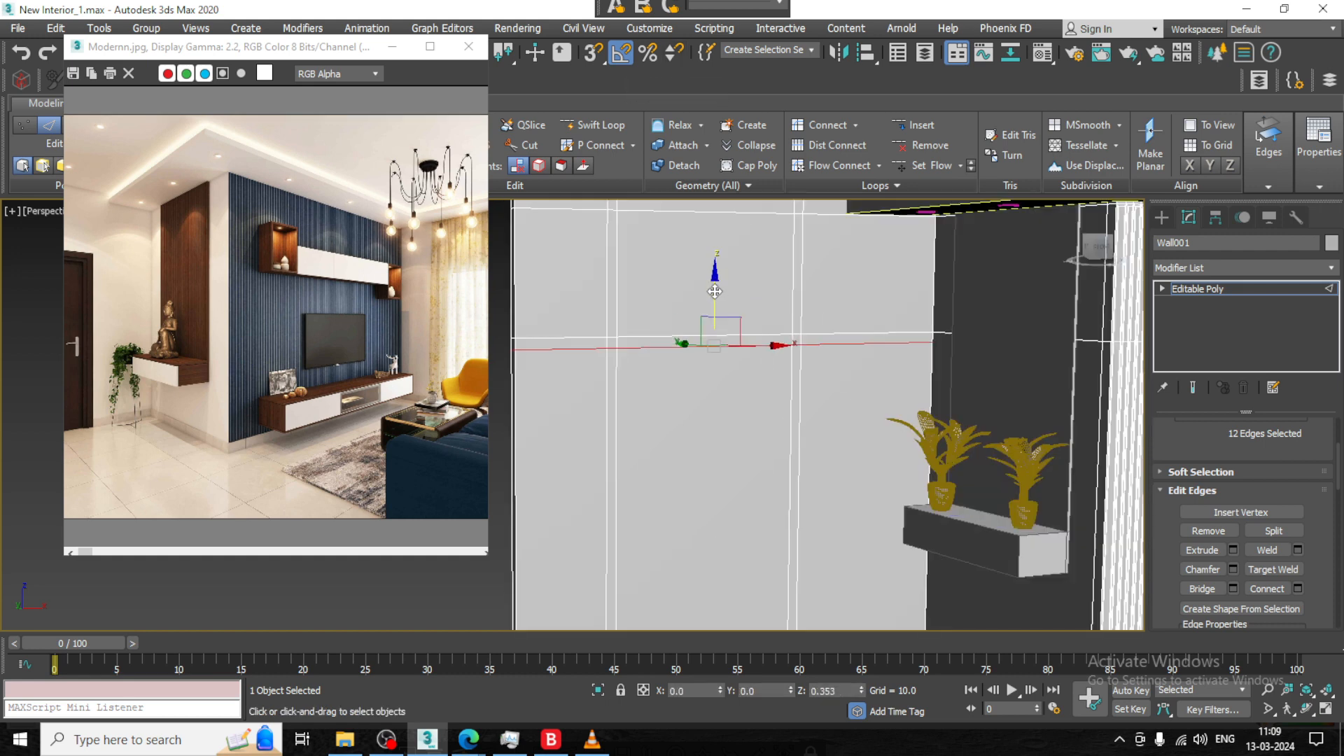
Select the five narrow wall polygons that form the door frame's two posts, corners and top strip
key(4)
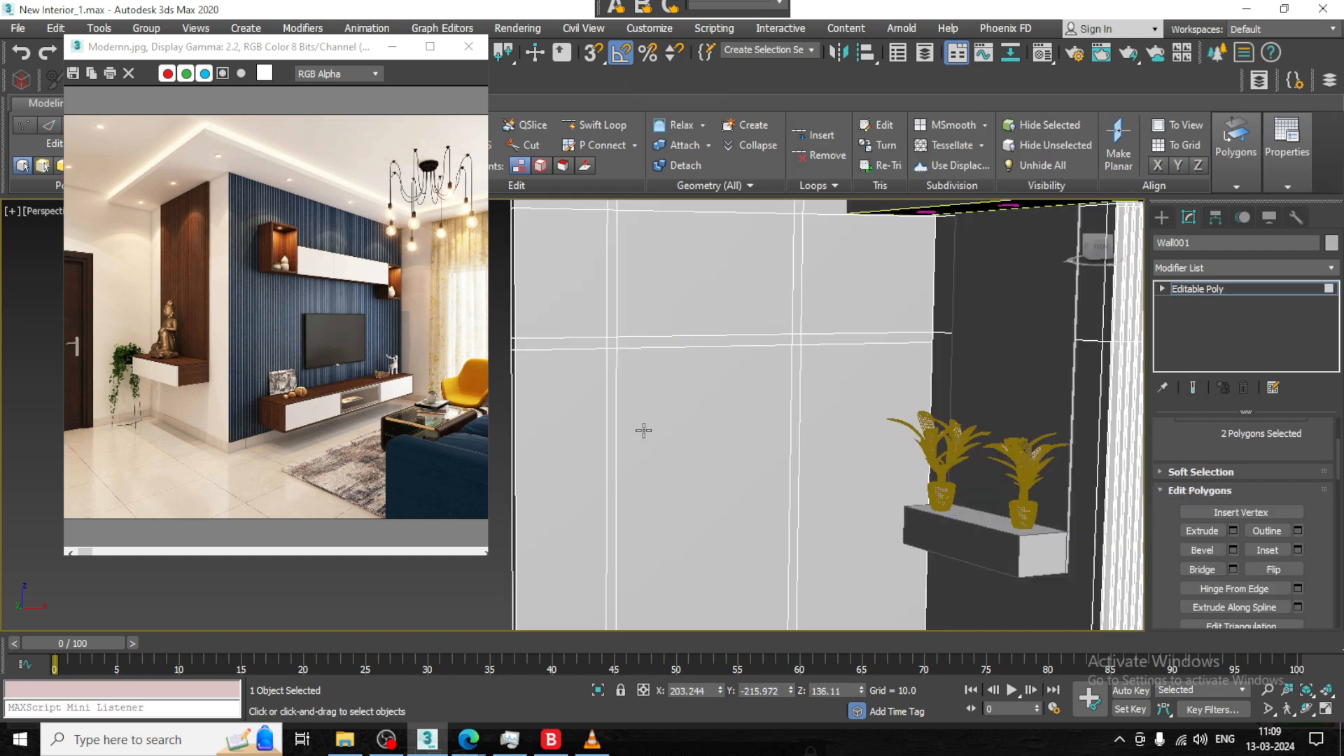
click(612, 378)
ctrl+click(613, 344)
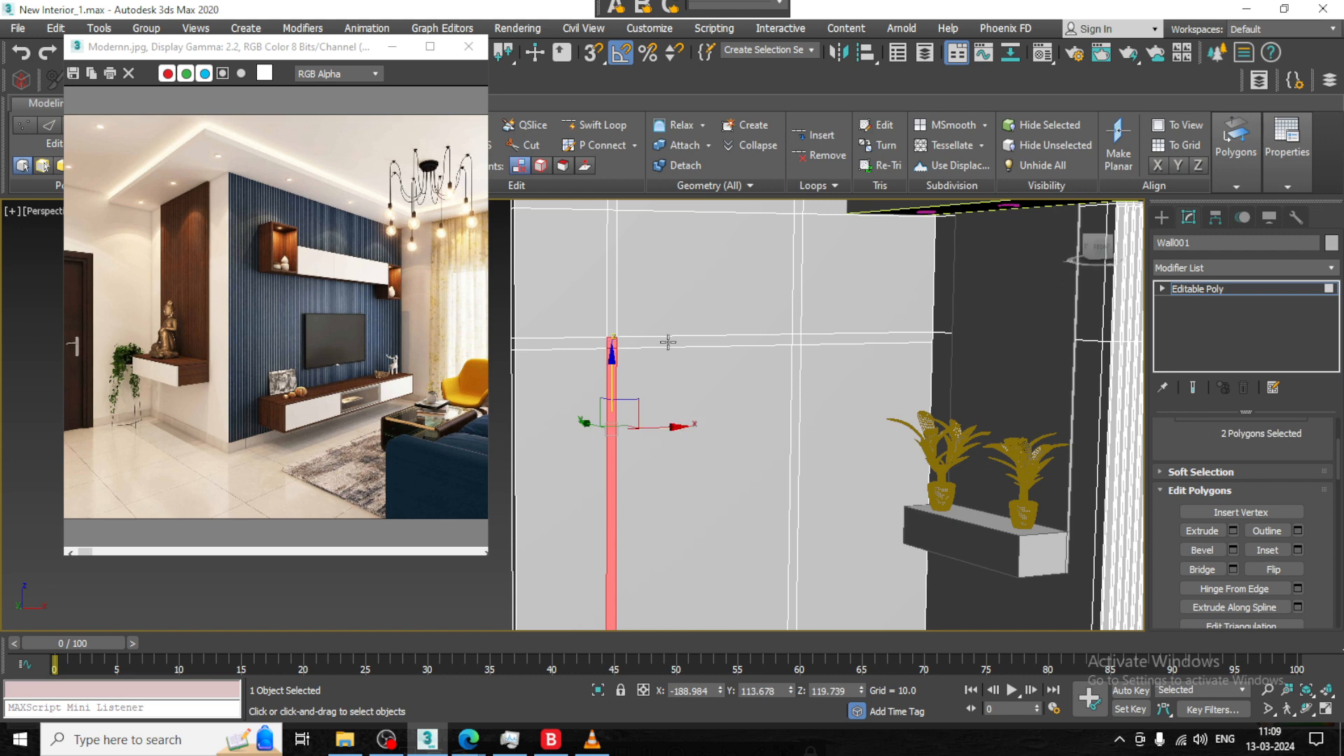
ctrl+click(670, 341)
ctrl+click(796, 340)
ctrl+click(798, 369)
alt+middle_drag(798, 369, 799, 387)
scroll(798, 387, up, 3)
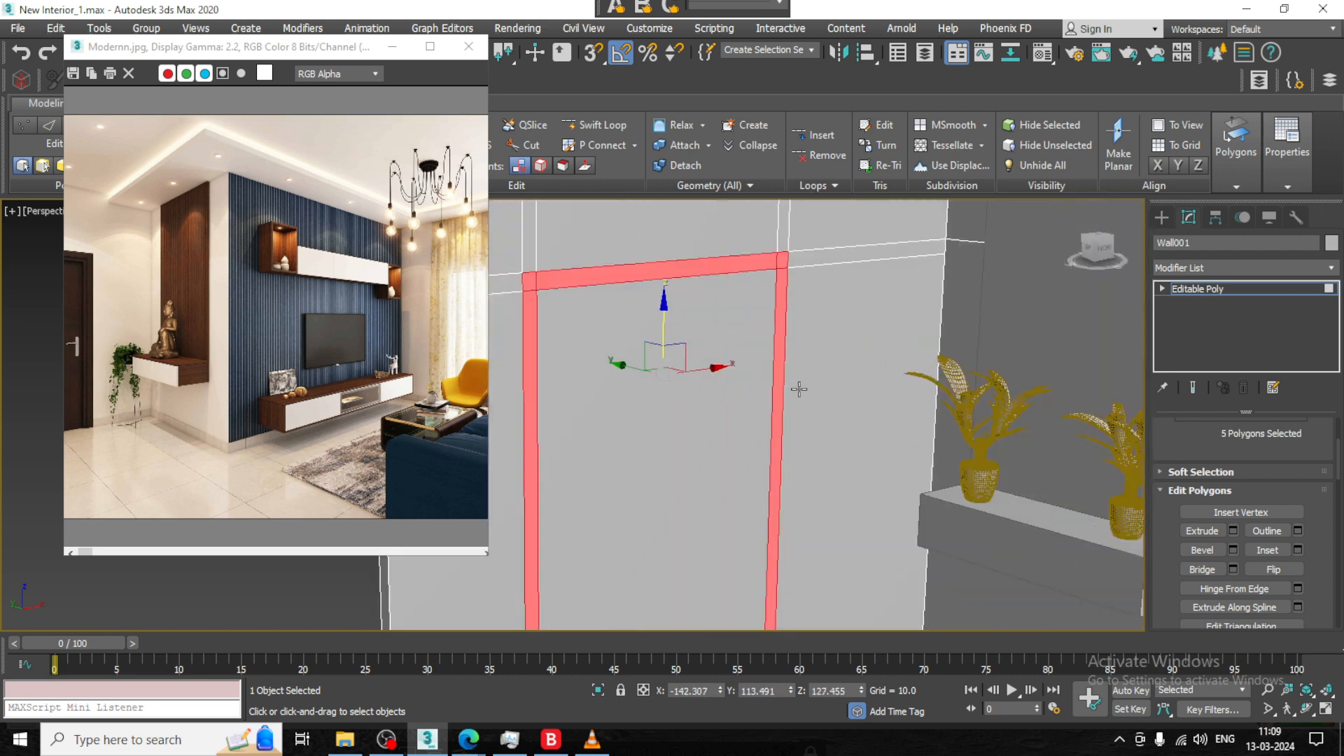
Try extruding the door frame polygons by 1.637 and pushing the door panel inward, and undo these extrusions
click(1234, 531)
drag(580, 424, 554, 319)
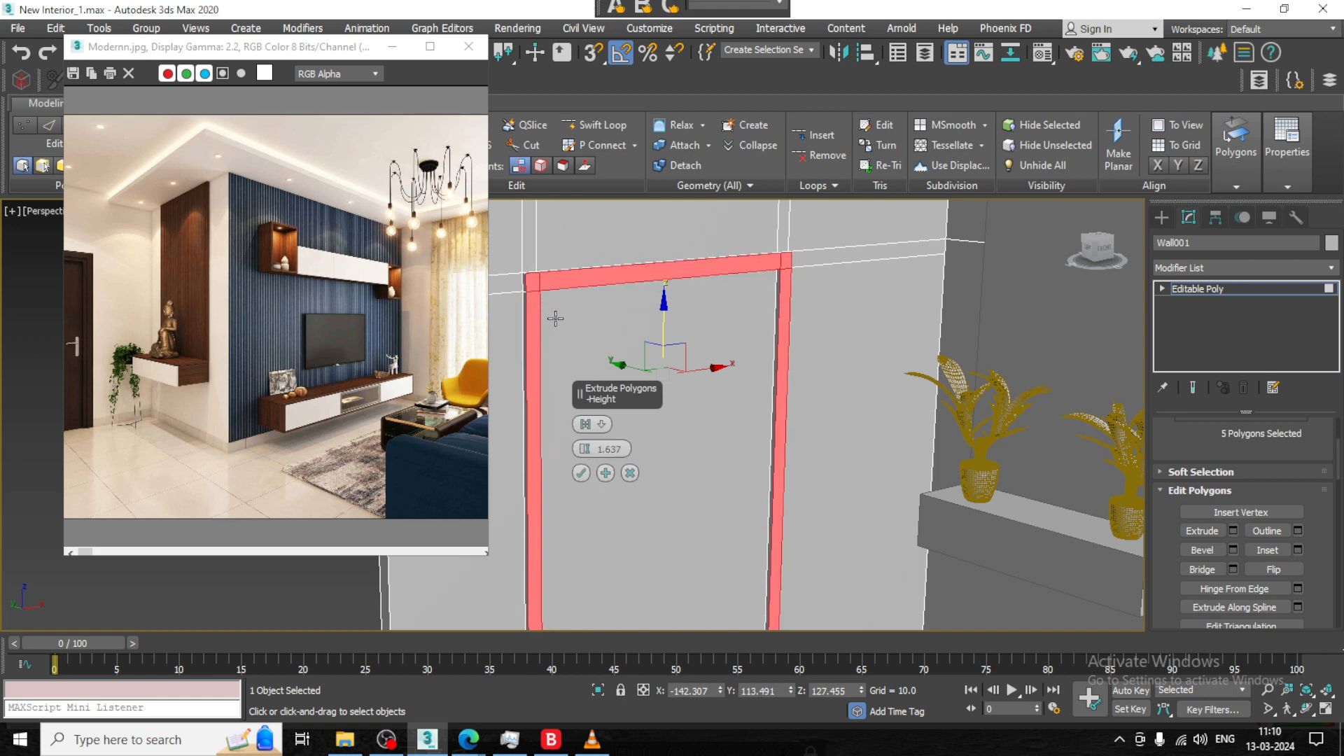
click(581, 473)
click(642, 406)
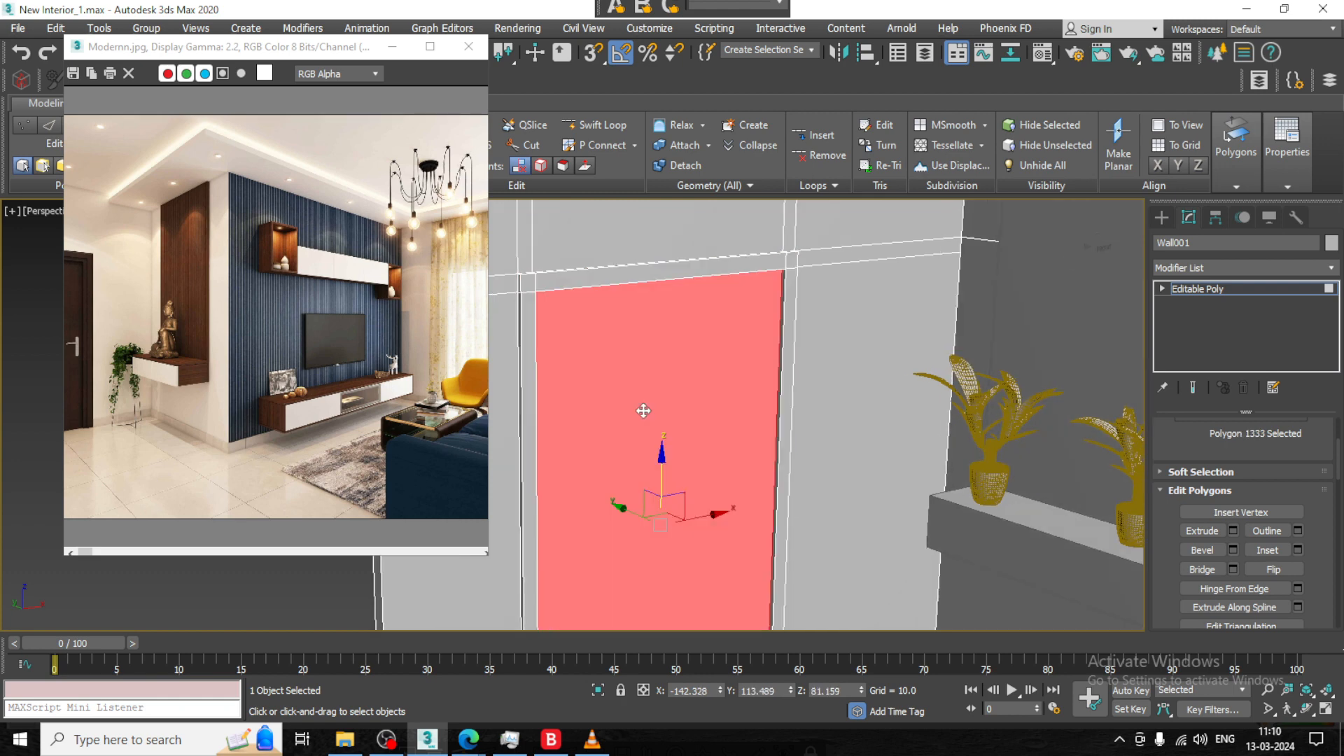
click(1234, 531)
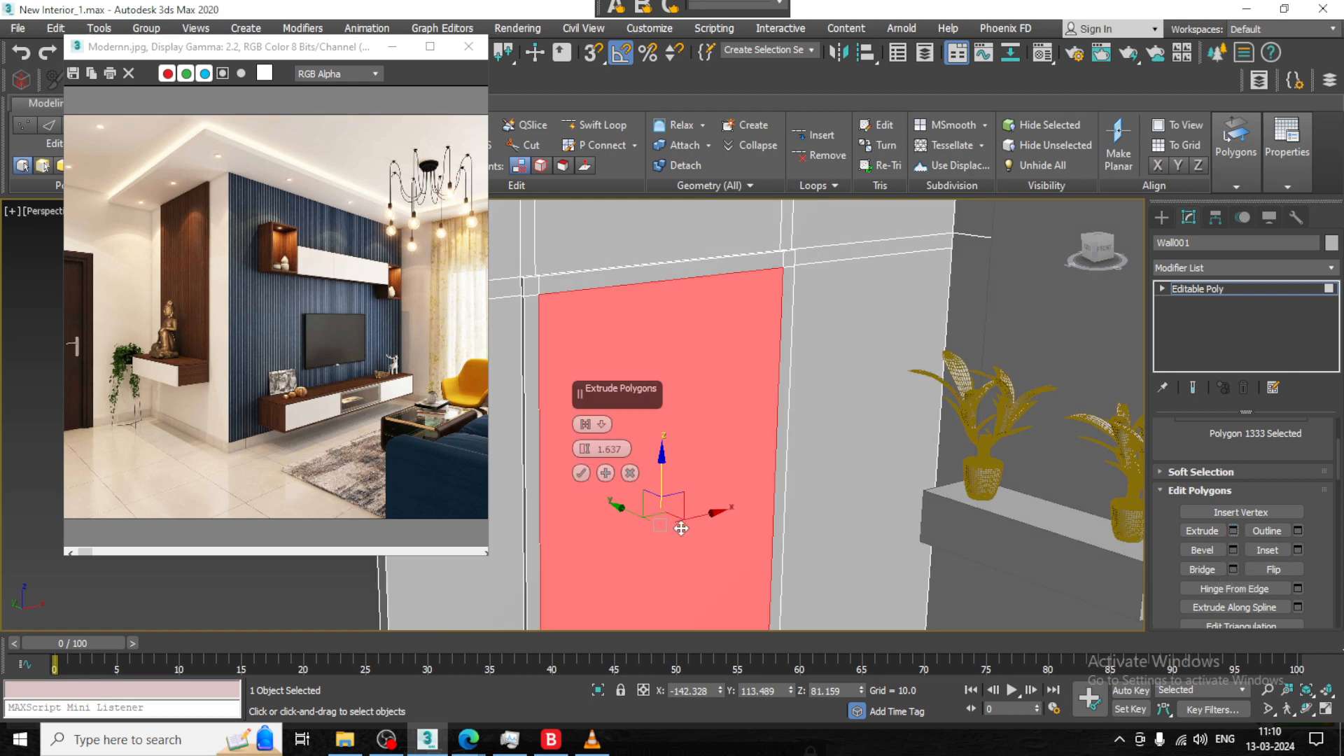
drag(585, 449, 592, 476)
click(582, 474)
alt+middle_drag(838, 477, 842, 450)
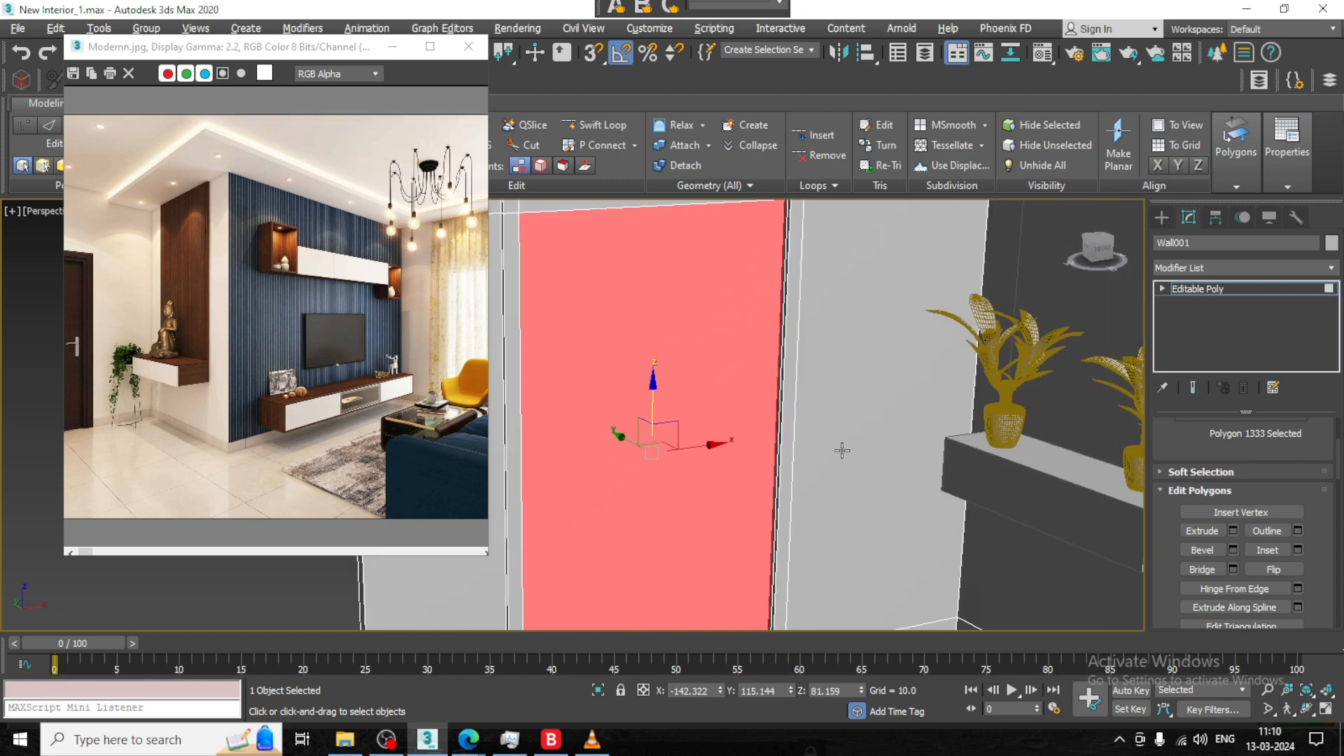
scroll(842, 451, down, 5)
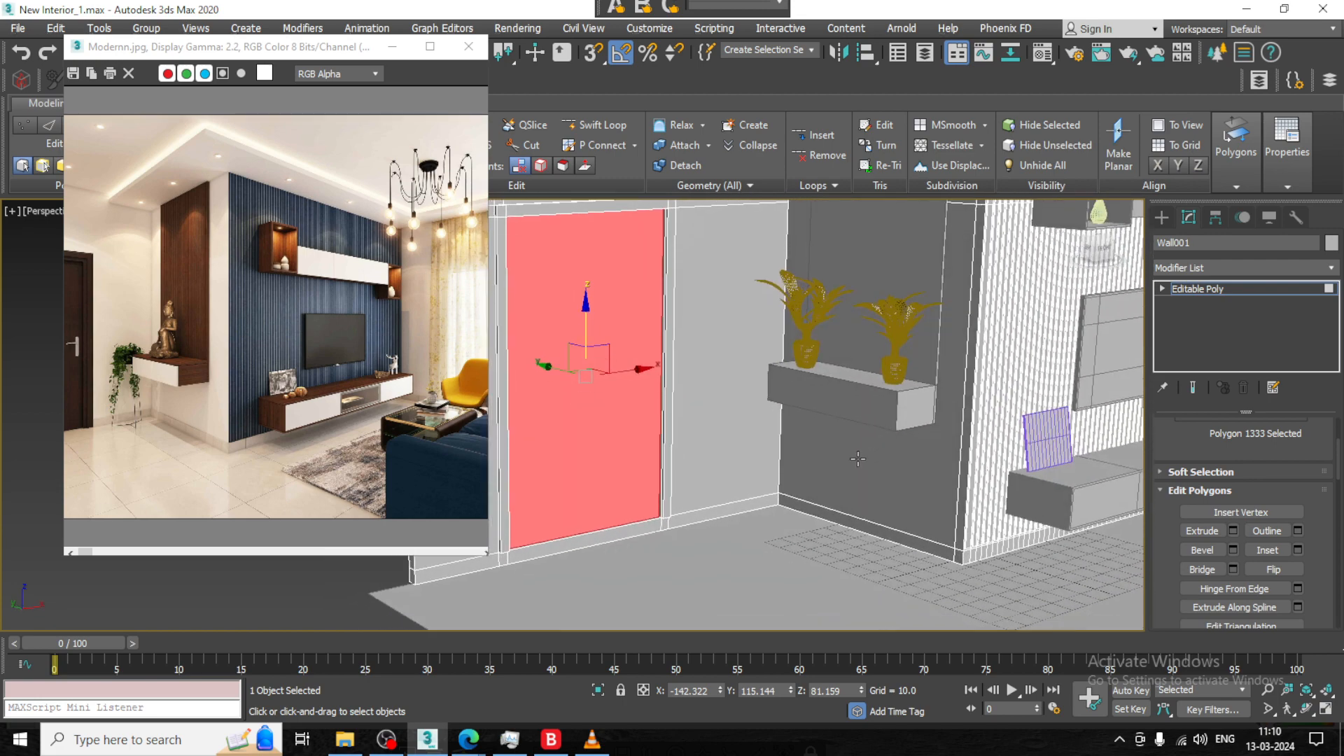
mouse_move(600, 563)
alt+middle_down()
mouse_move(588, 541)
mouse_move(651, 519)
alt+middle_up()
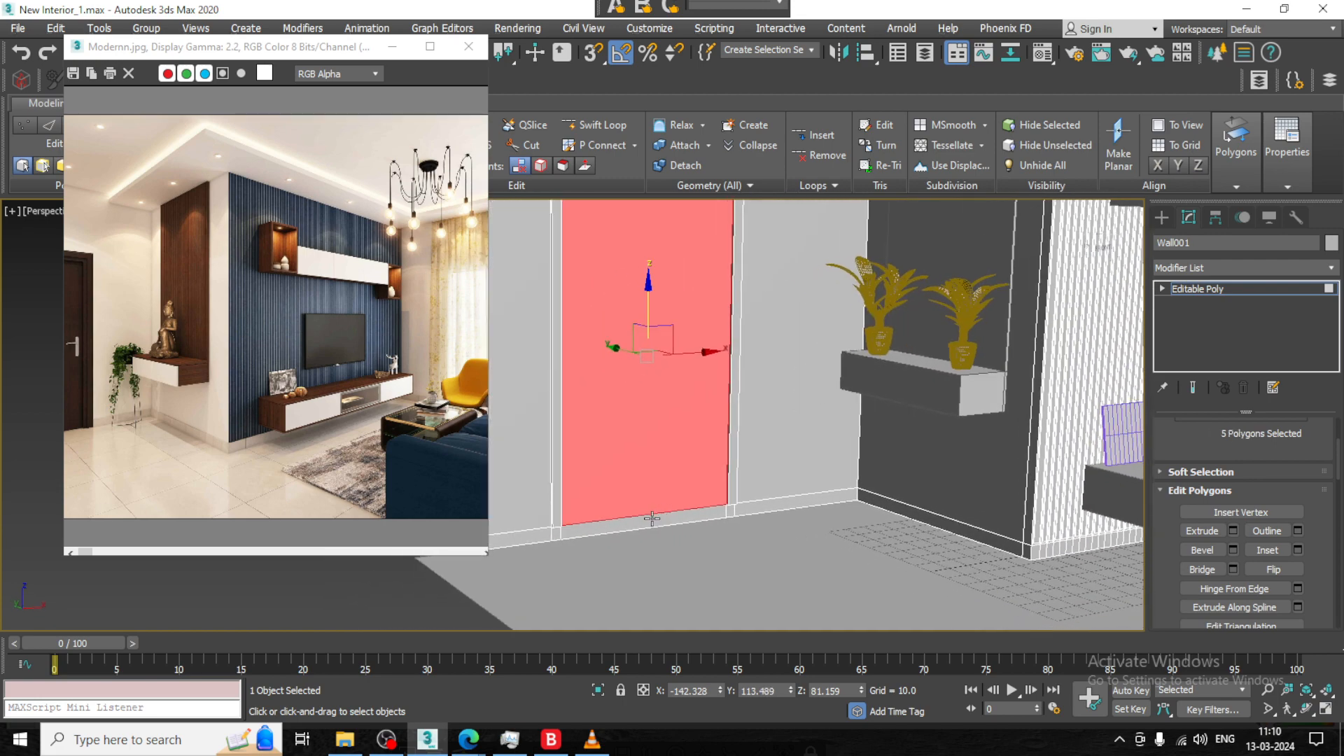
key(ctrl+z)
Add the two skirting-level polygons beneath the door posts to the frame selection and extrude all seven by 1.637
ctrl+click(554, 531)
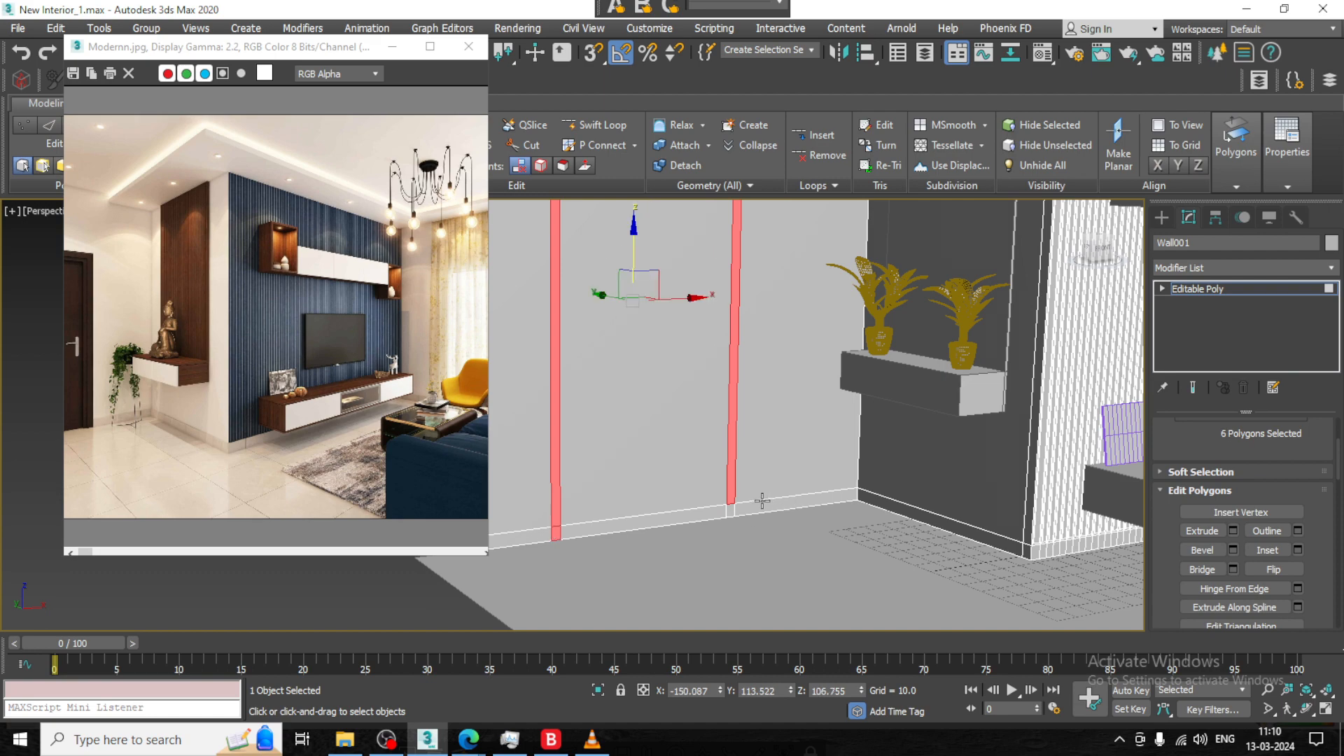
ctrl+click(731, 510)
alt+middle_drag(732, 475, 787, 477)
scroll(752, 417, up, 3)
click(1233, 530)
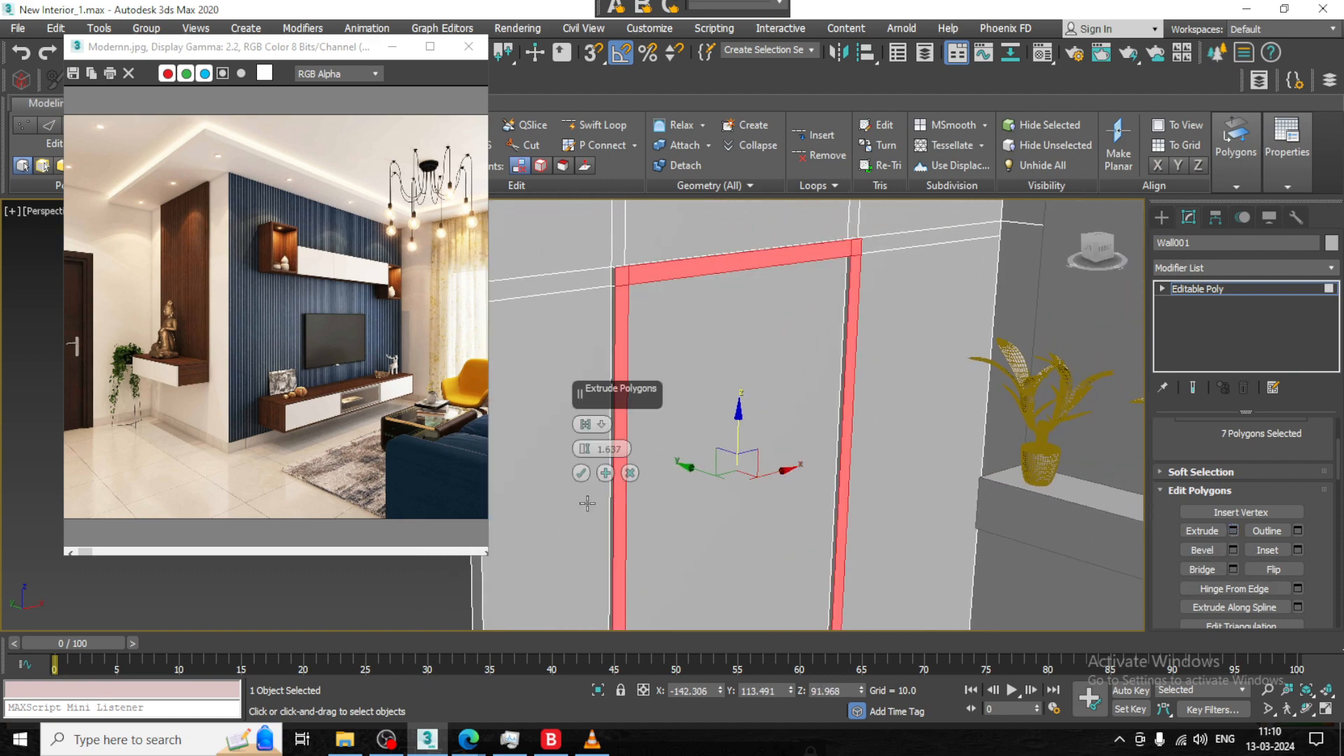
click(582, 473)
Extrude the door panel and the skirting polygon below it by -1.289, and leave polygon editing of the wall
click(759, 418)
middle_drag(822, 371, 826, 150)
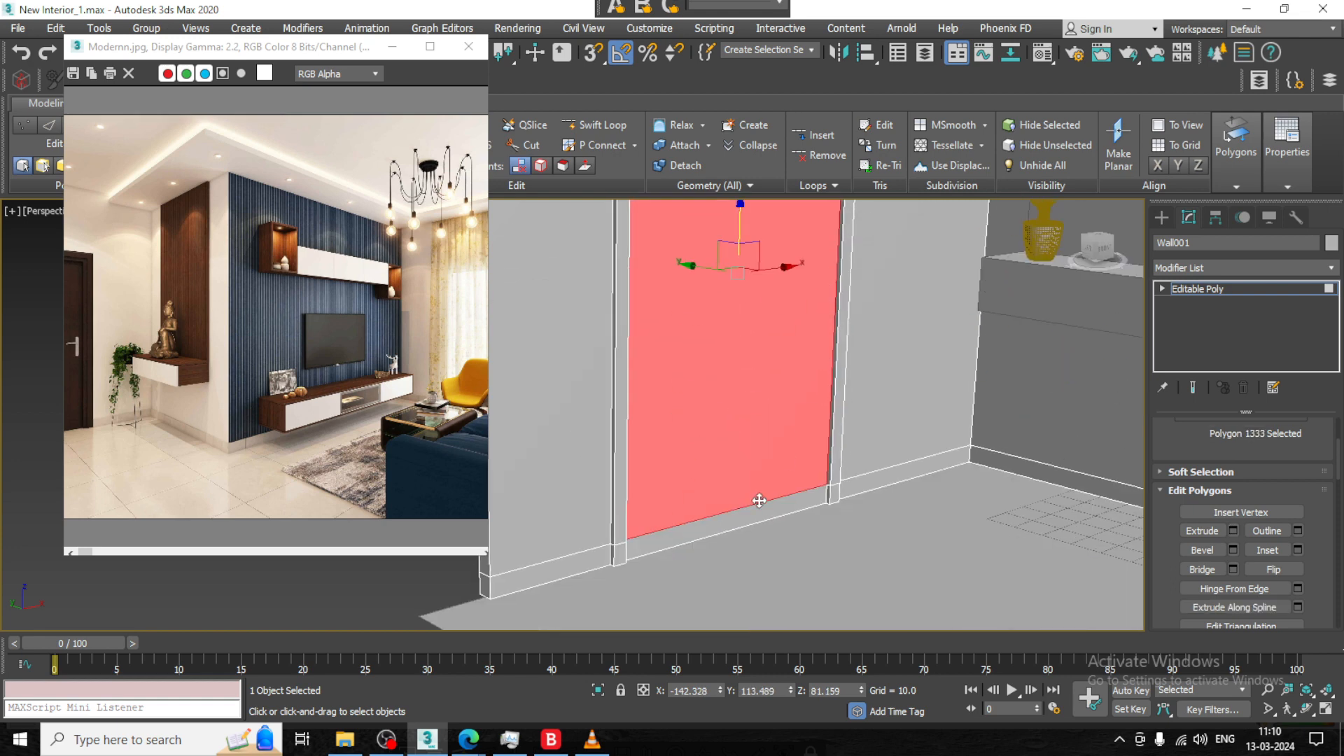
ctrl+click(760, 513)
click(1233, 530)
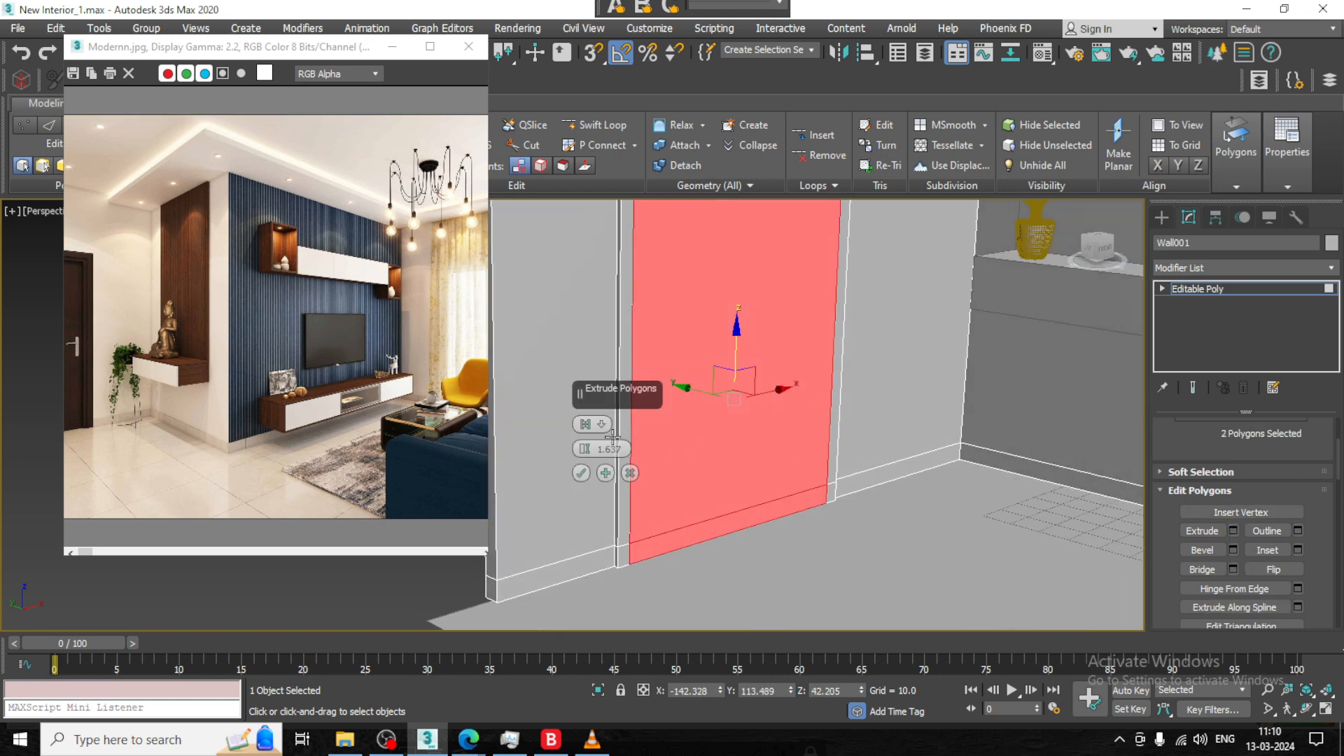
drag(593, 455, 598, 472)
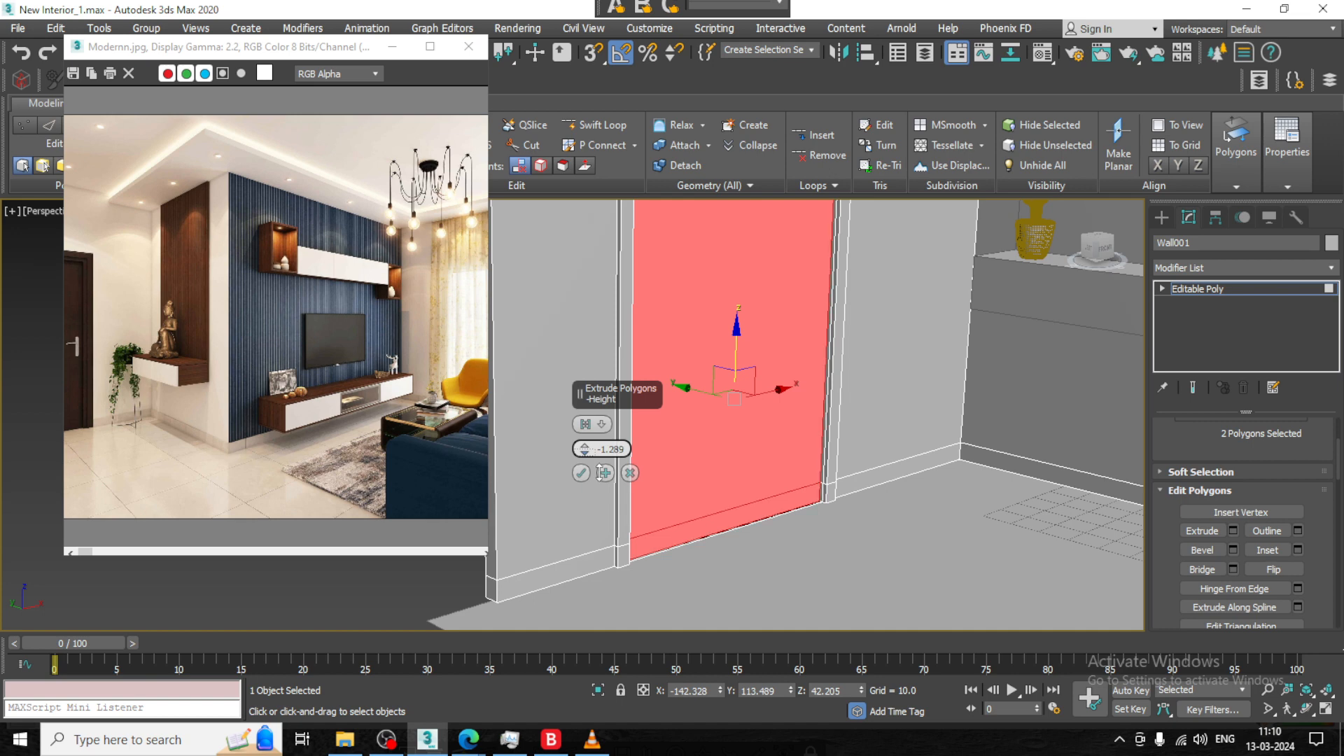
click(581, 473)
scroll(687, 460, down, 3)
middle_drag(687, 460, 763, 525)
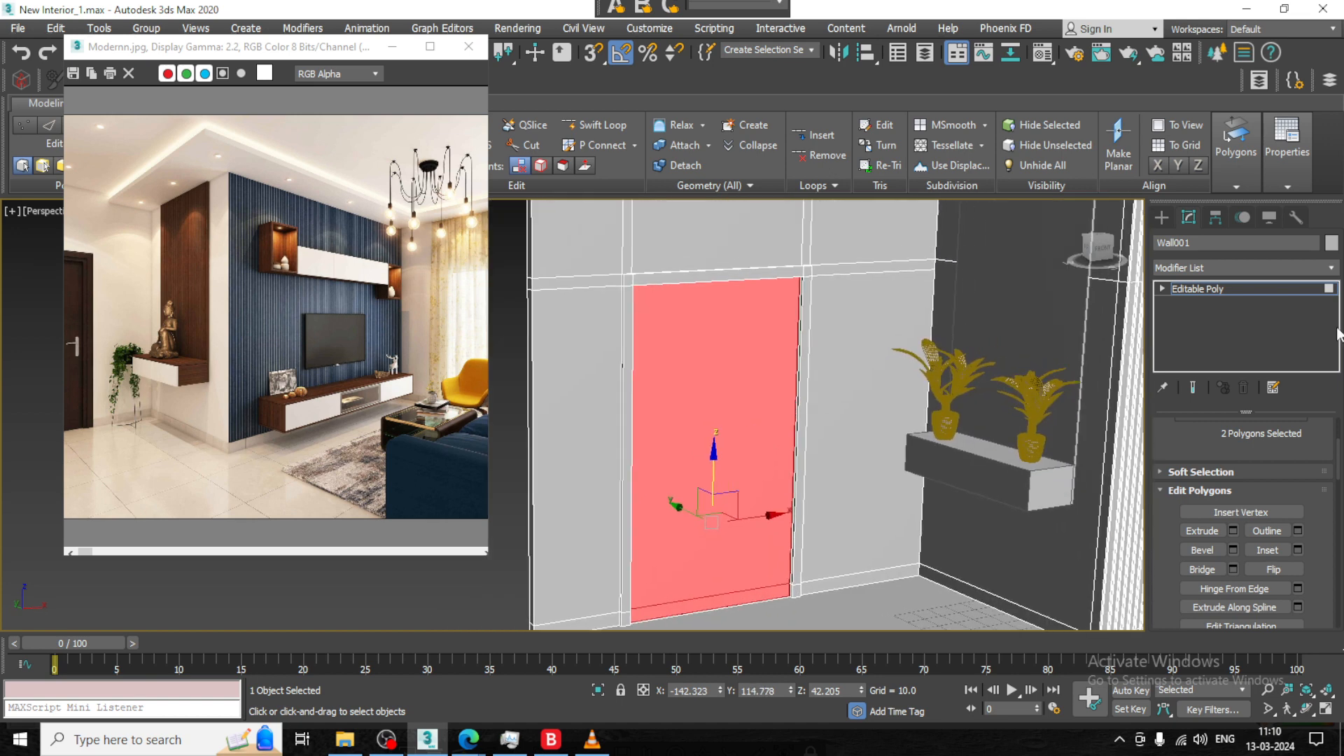
click(1272, 294)
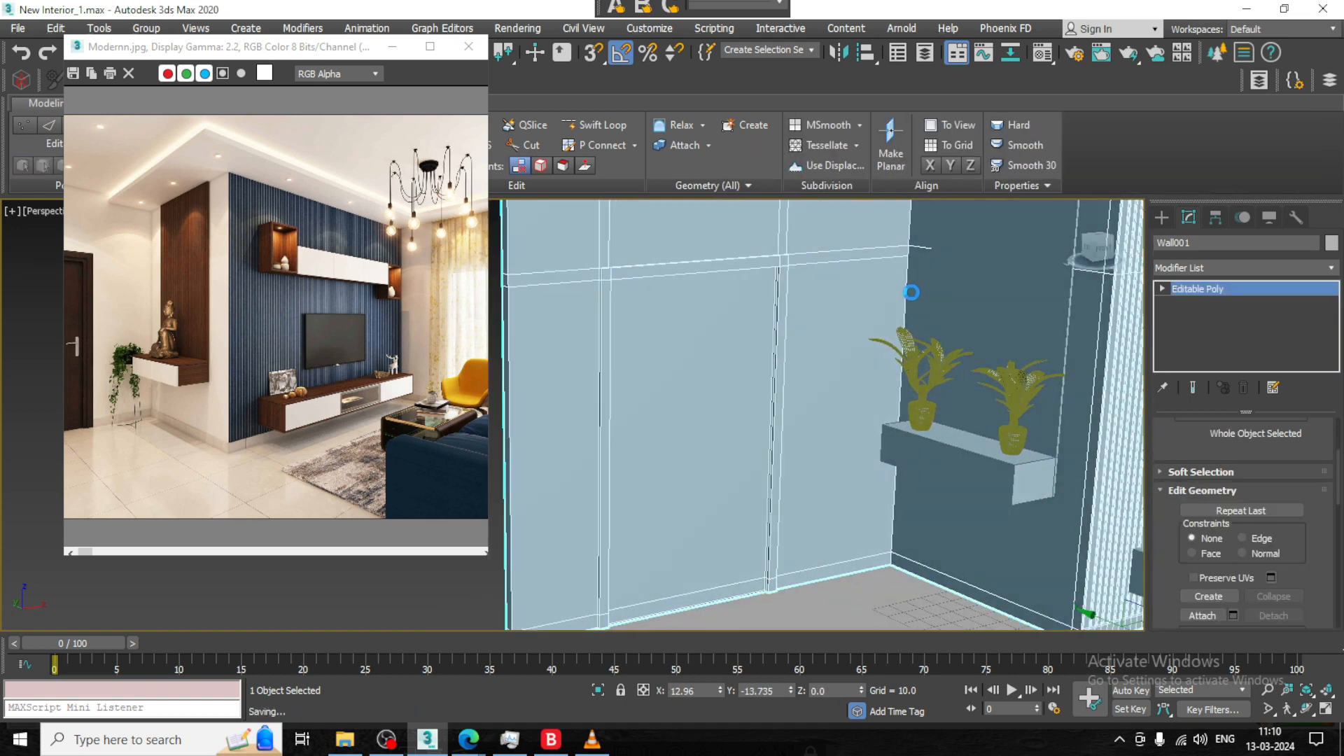
Create an AutoGrid box of about 6.7 × 6.2 × 6.1 beside the vase in the open wall cabinet and show its parameters
scroll(804, 336, down, 3)
middle_drag(804, 336, 670, 428)
scroll(762, 396, up, 4)
scroll(783, 393, up, 3)
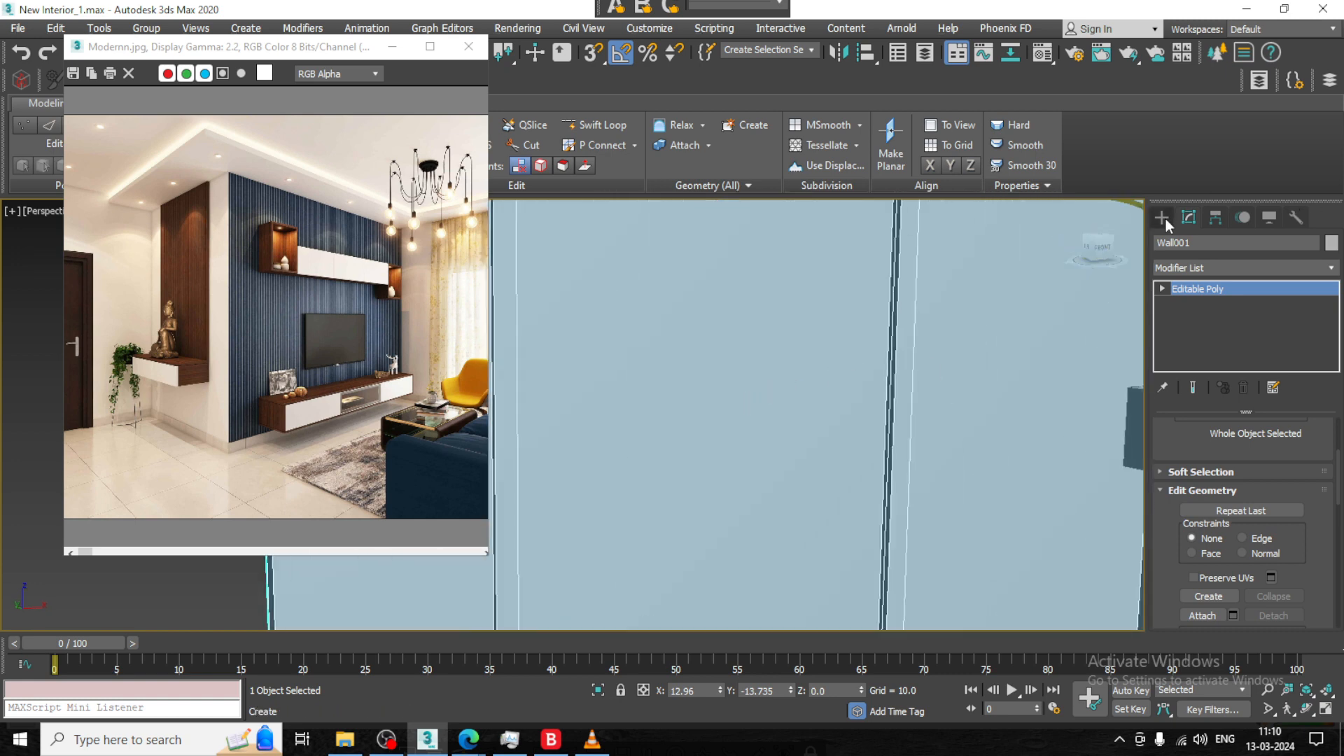
scroll(1009, 372, down, 3)
middle_drag(1017, 372, 609, 354)
middle_drag(995, 252, 721, 448)
scroll(918, 330, up, 3)
middle_drag(824, 403, 737, 440)
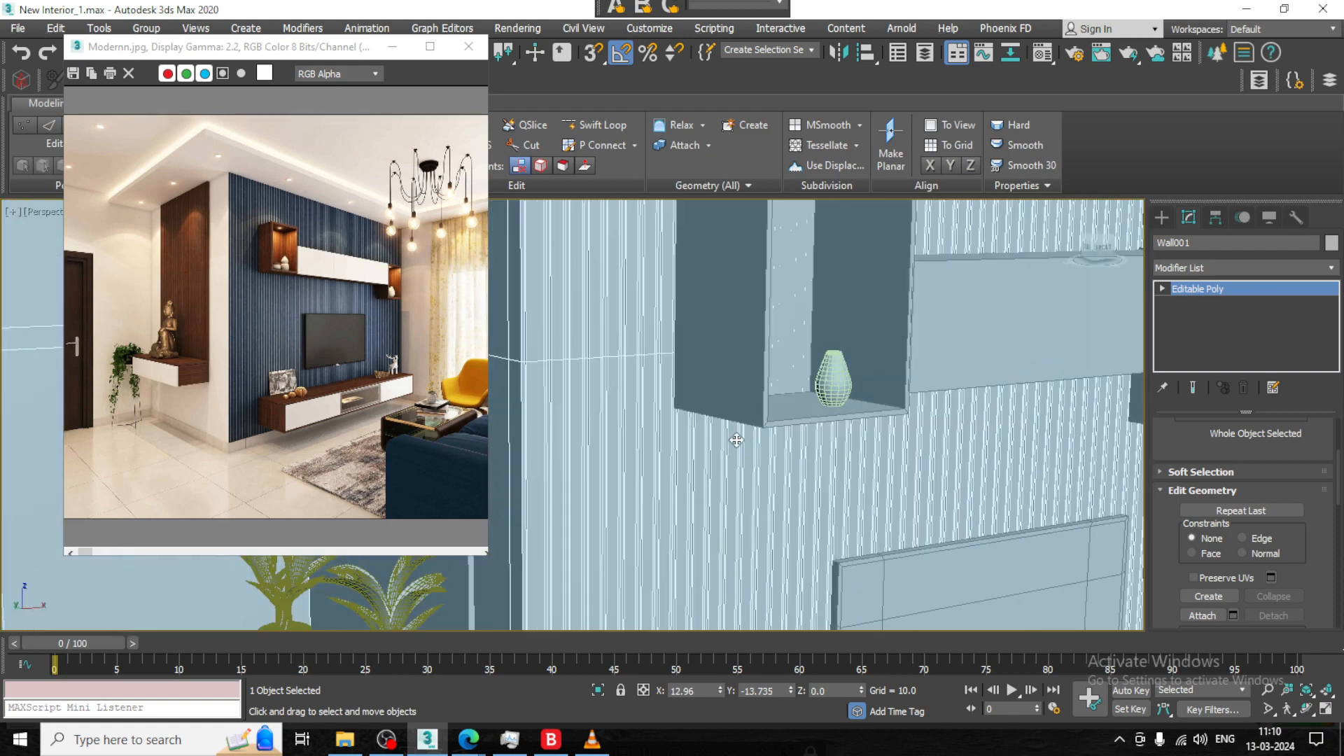
scroll(345, 272, up, 1)
middle_drag(833, 379, 792, 392)
scroll(858, 376, up, 3)
click(1161, 219)
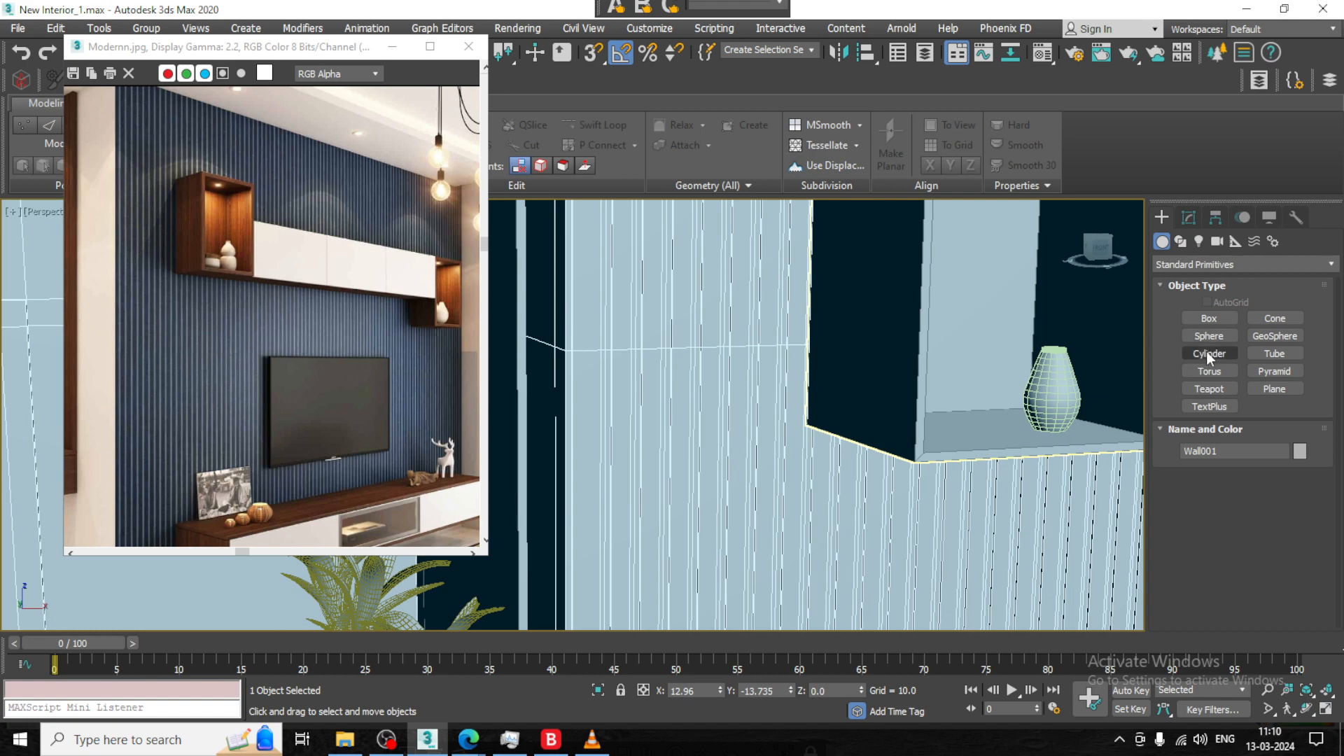
click(1209, 319)
mouse_move(1112, 504)
middle_down()
mouse_move(974, 370)
mouse_move(947, 505)
mouse_move(962, 569)
middle_up()
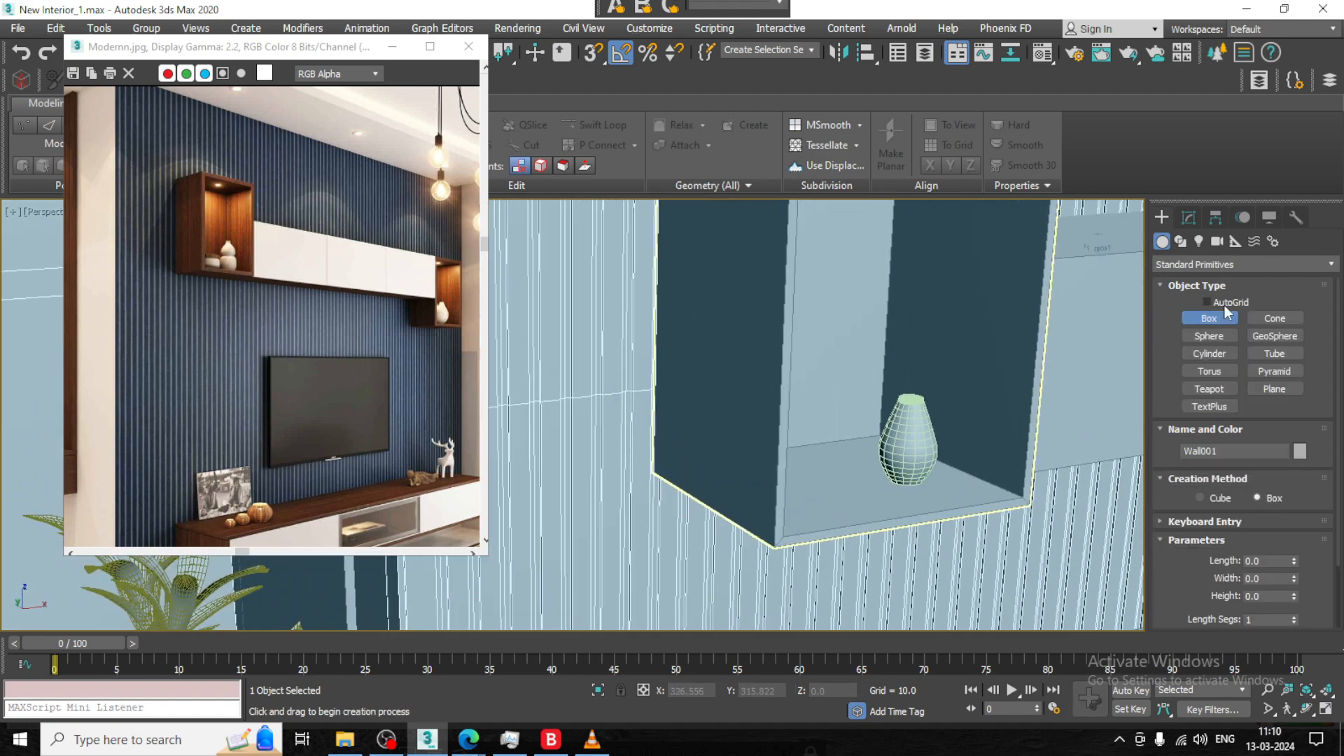
click(1224, 304)
drag(843, 496, 833, 518)
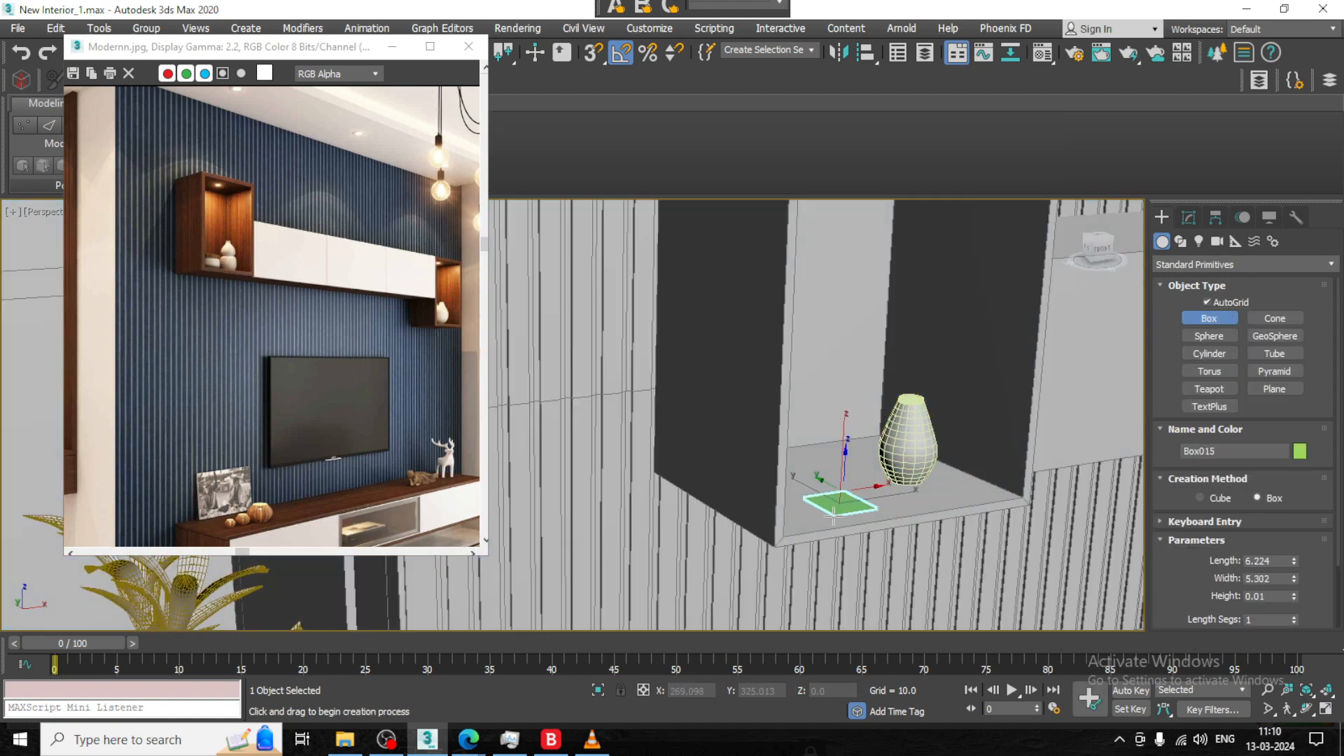
click(868, 465)
right_click(868, 465)
scroll(868, 465, up, 6)
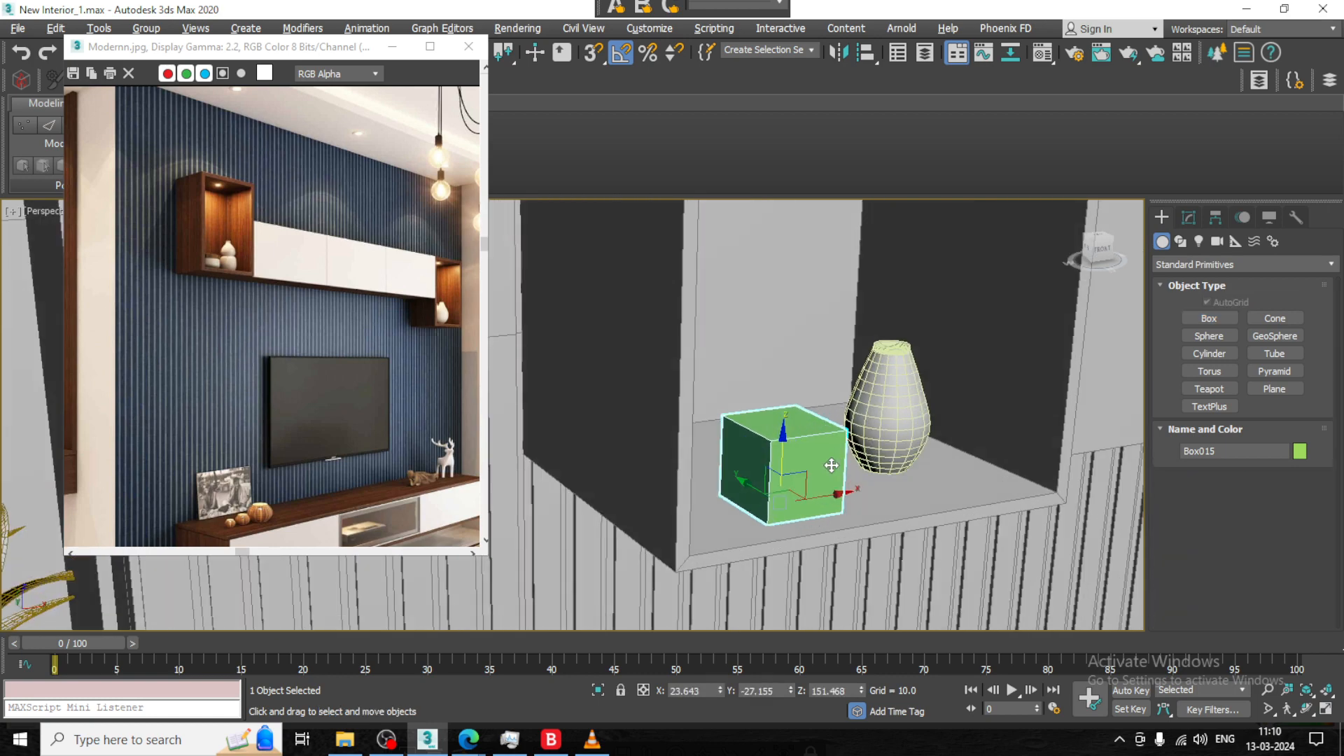
click(1189, 218)
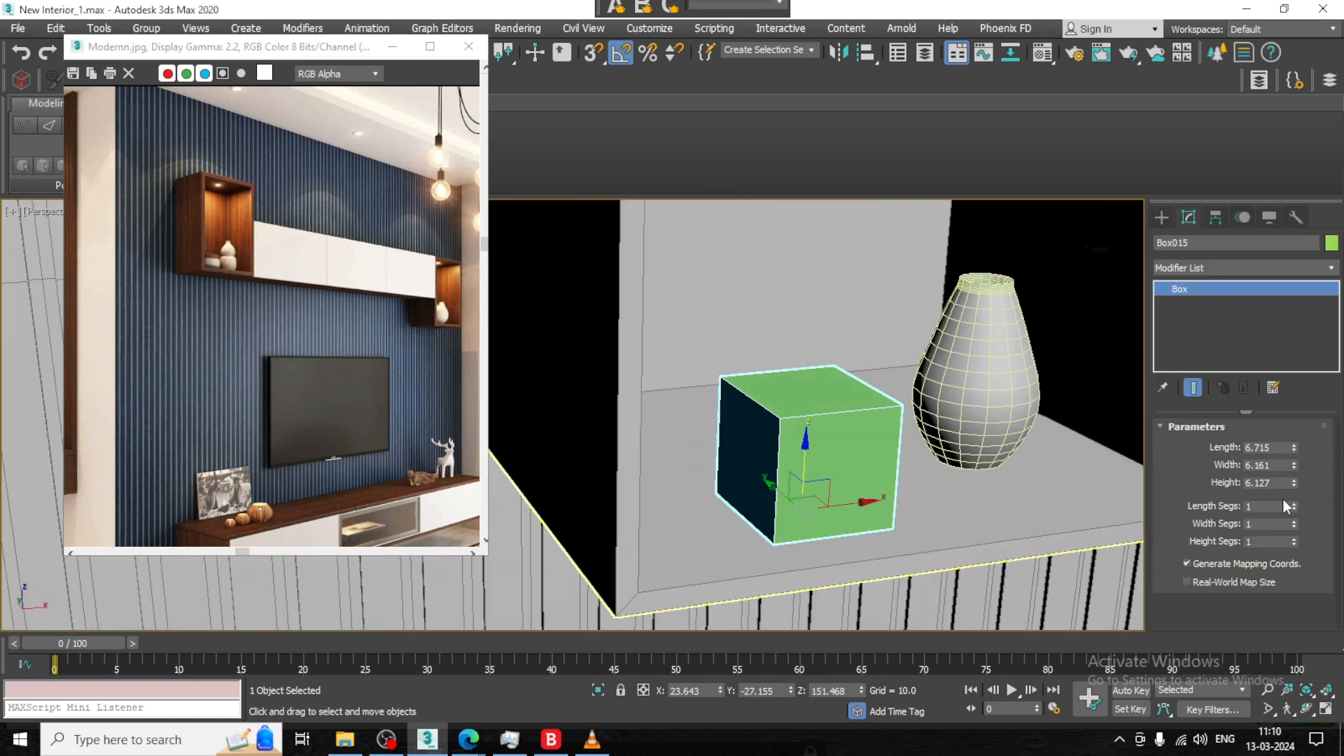
Set the box's length, width and height segments to 3 and apply a TurboSmooth modifier
click(1294, 503)
click(1294, 503)
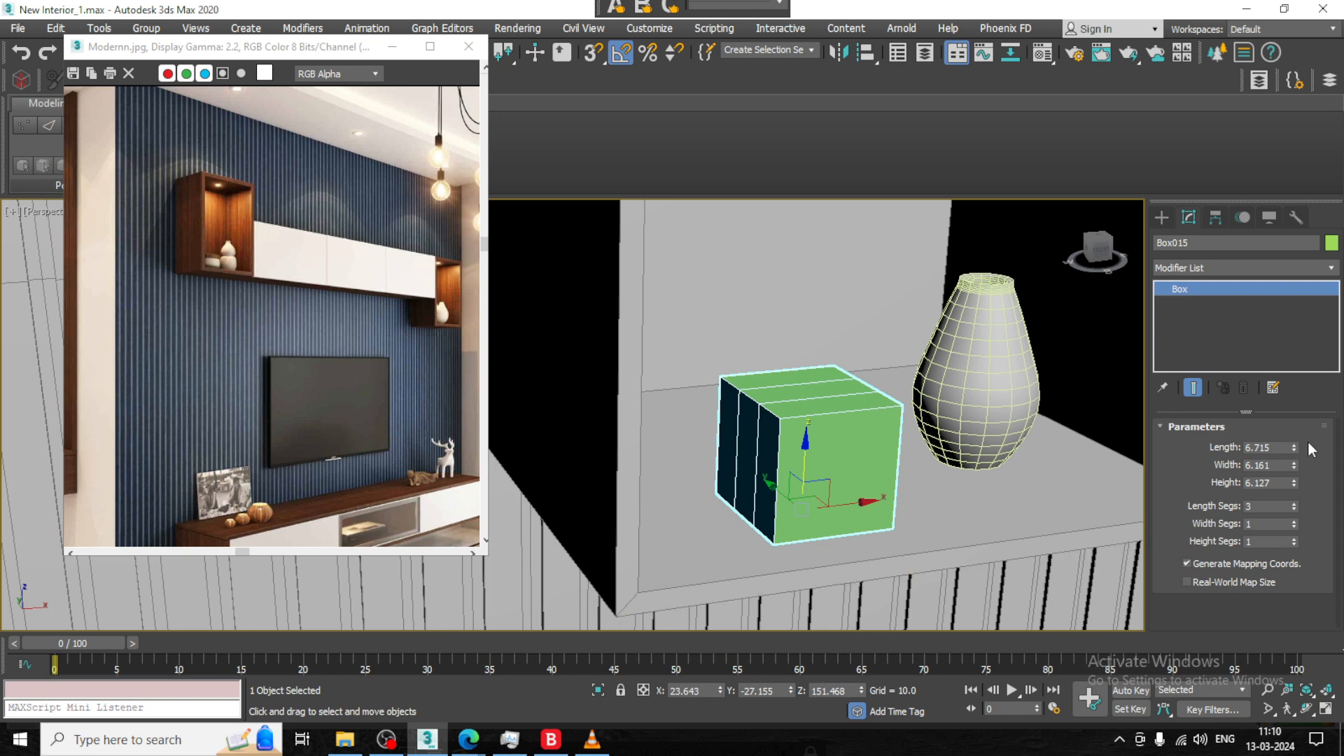
click(1292, 521)
click(1293, 521)
click(1236, 269)
text(tu)
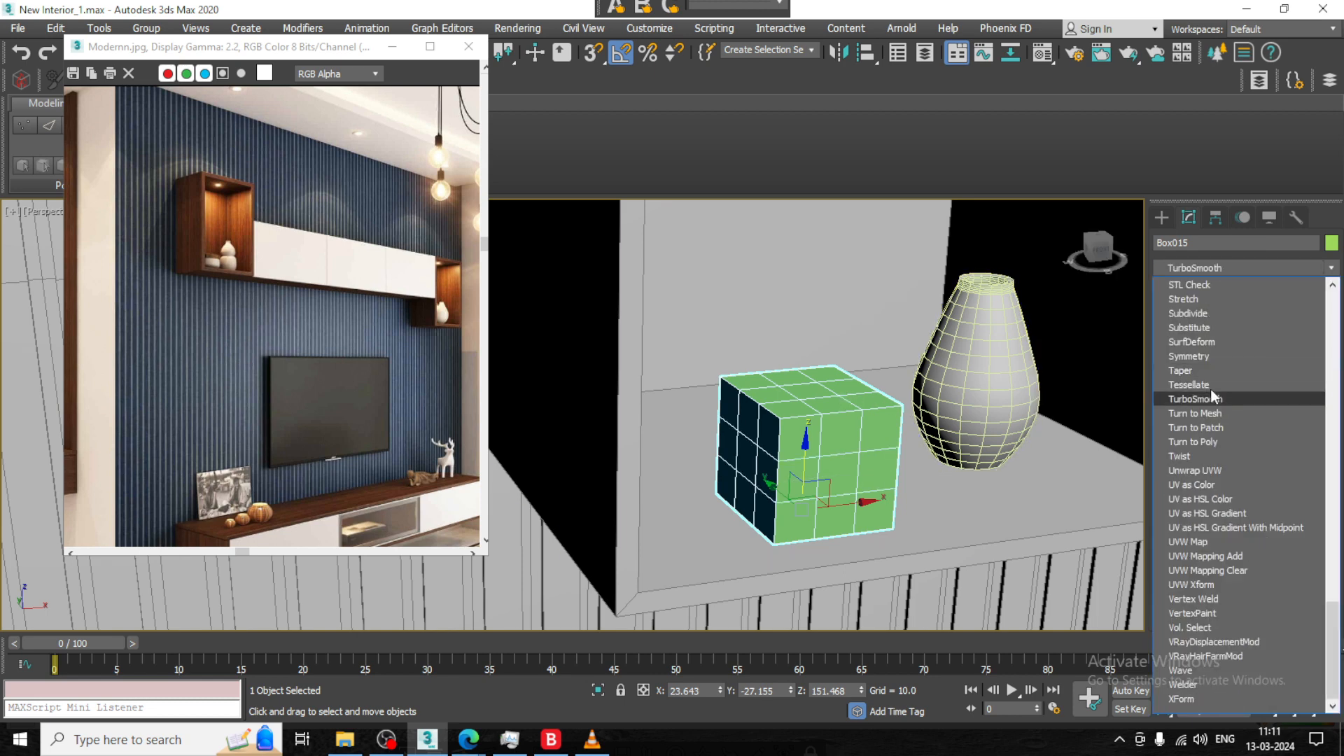
click(1224, 396)
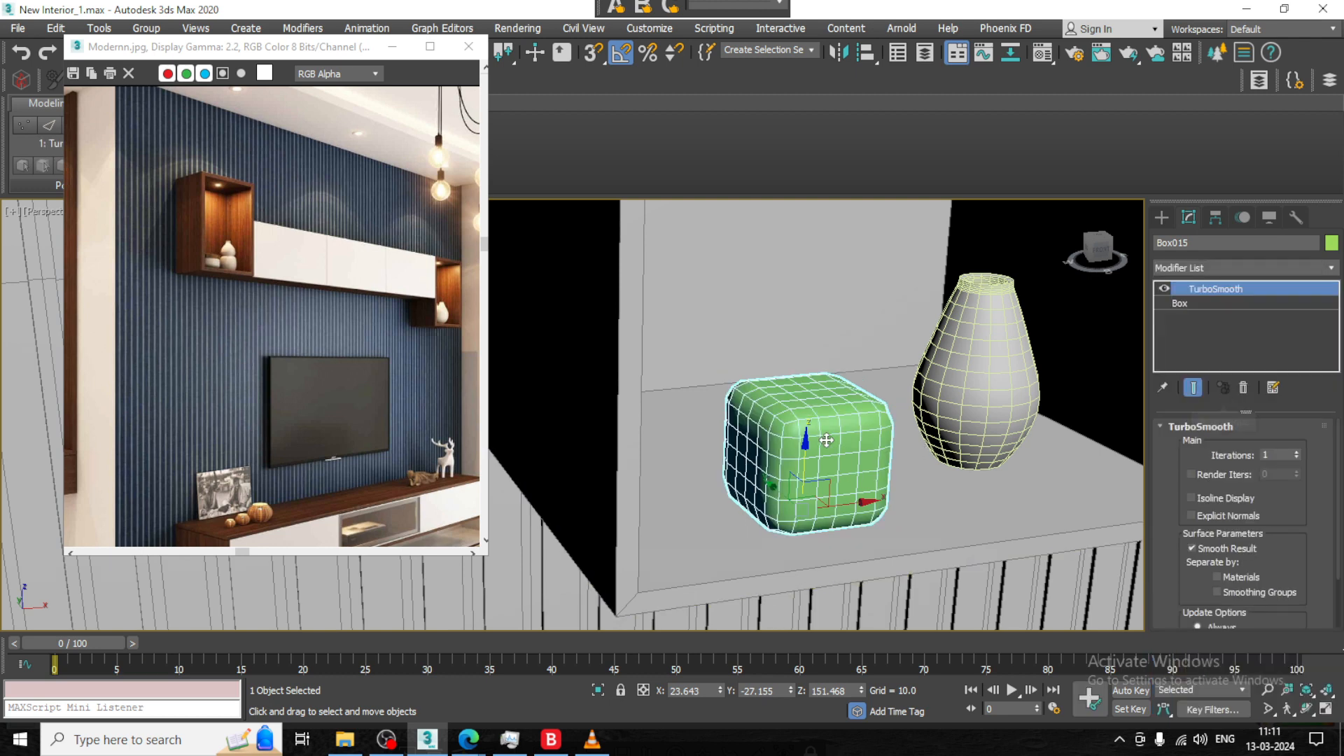
Convert the smoothed box to Editable Poly and add an FFD(box) 4x4x4 modifier to it
right_click(986, 435)
mouse_move(973, 619)
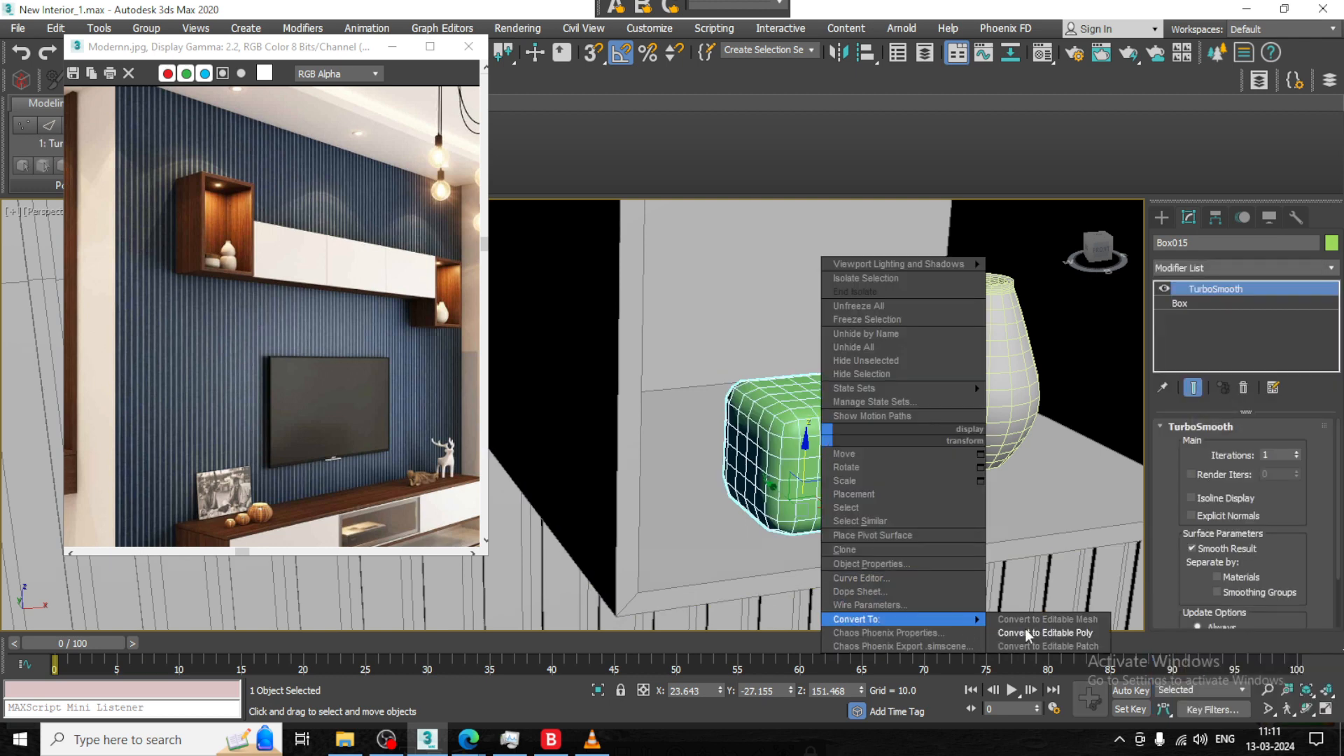
click(1030, 633)
click(1238, 271)
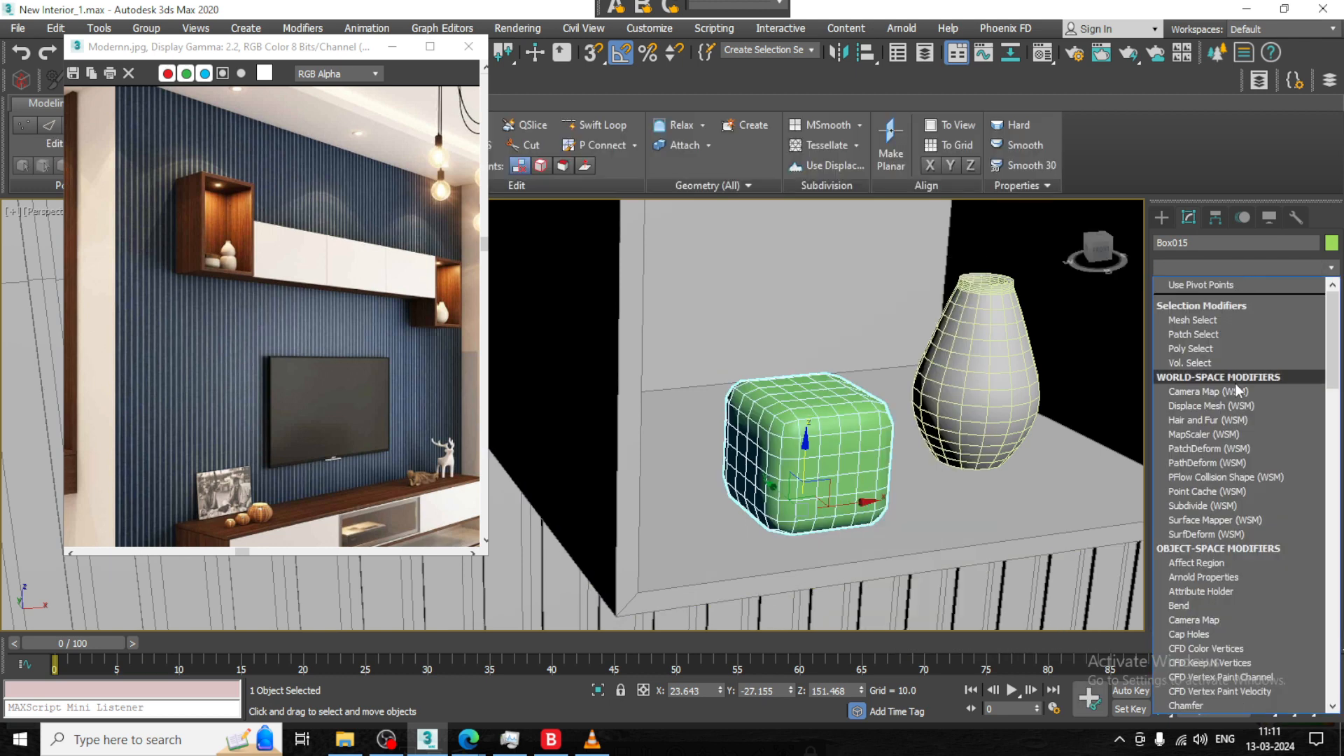
text(f)
click(1216, 342)
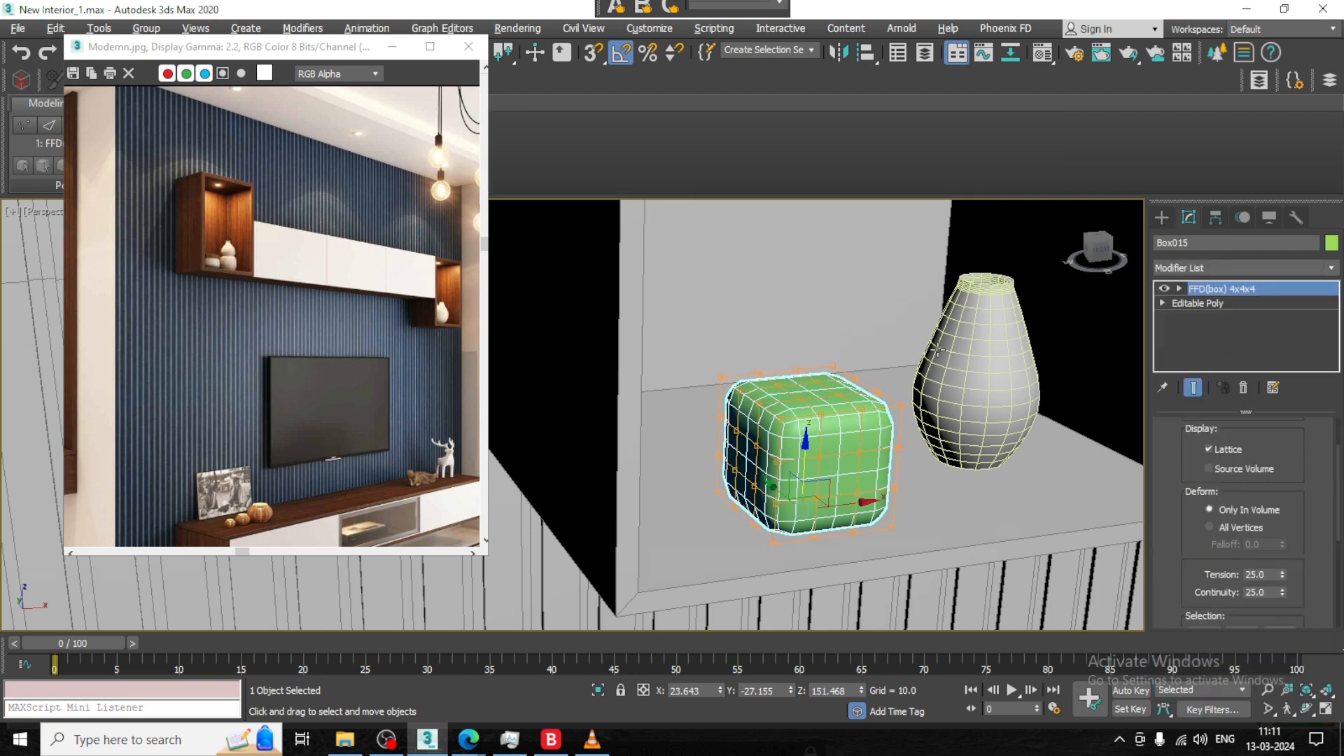
In the front view, scale the two middle rows of lattice control points outward, then narrow the upper one slightly, and leave control-point editing
key(alt+w)
key(alt+w)
key(z)
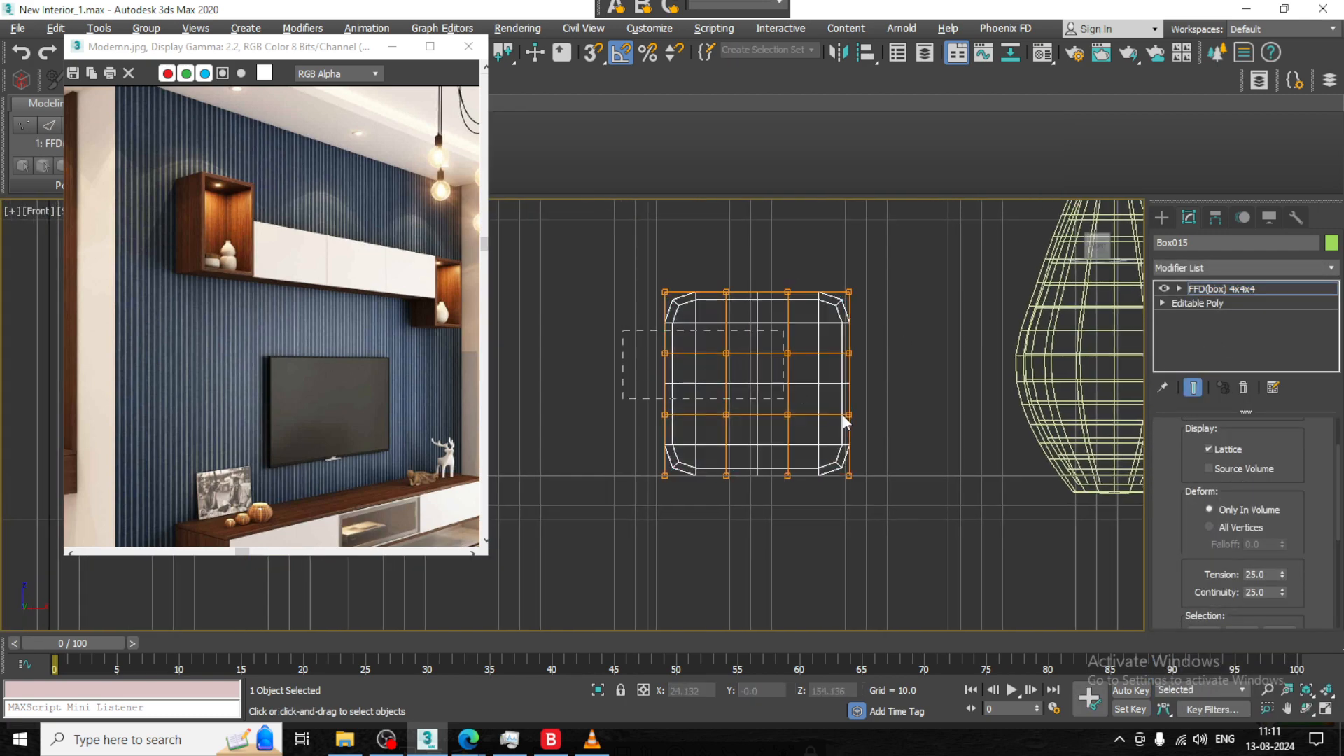
drag(763, 370, 578, 354)
drag(930, 362, 931, 361)
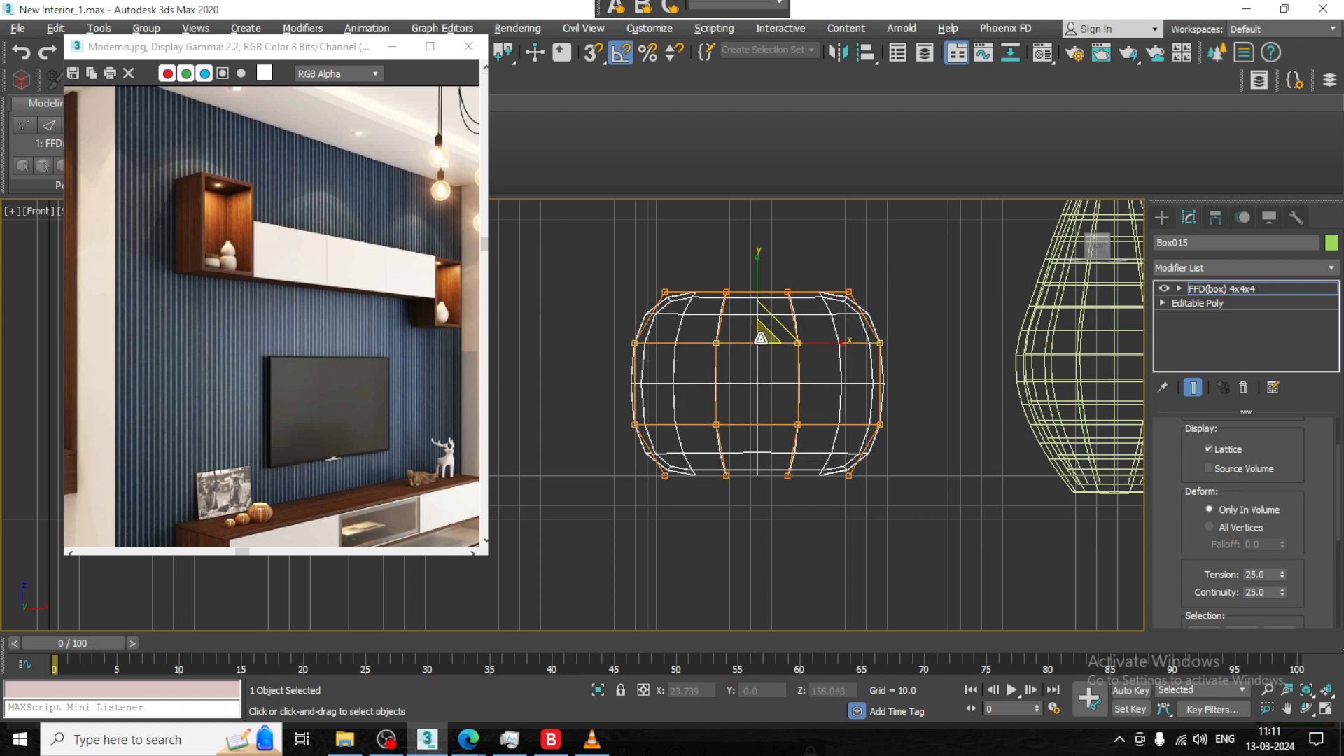
mouse_move(761, 338)
mouse_down()
mouse_move(774, 353)
mouse_move(762, 353)
mouse_move(778, 348)
mouse_up()
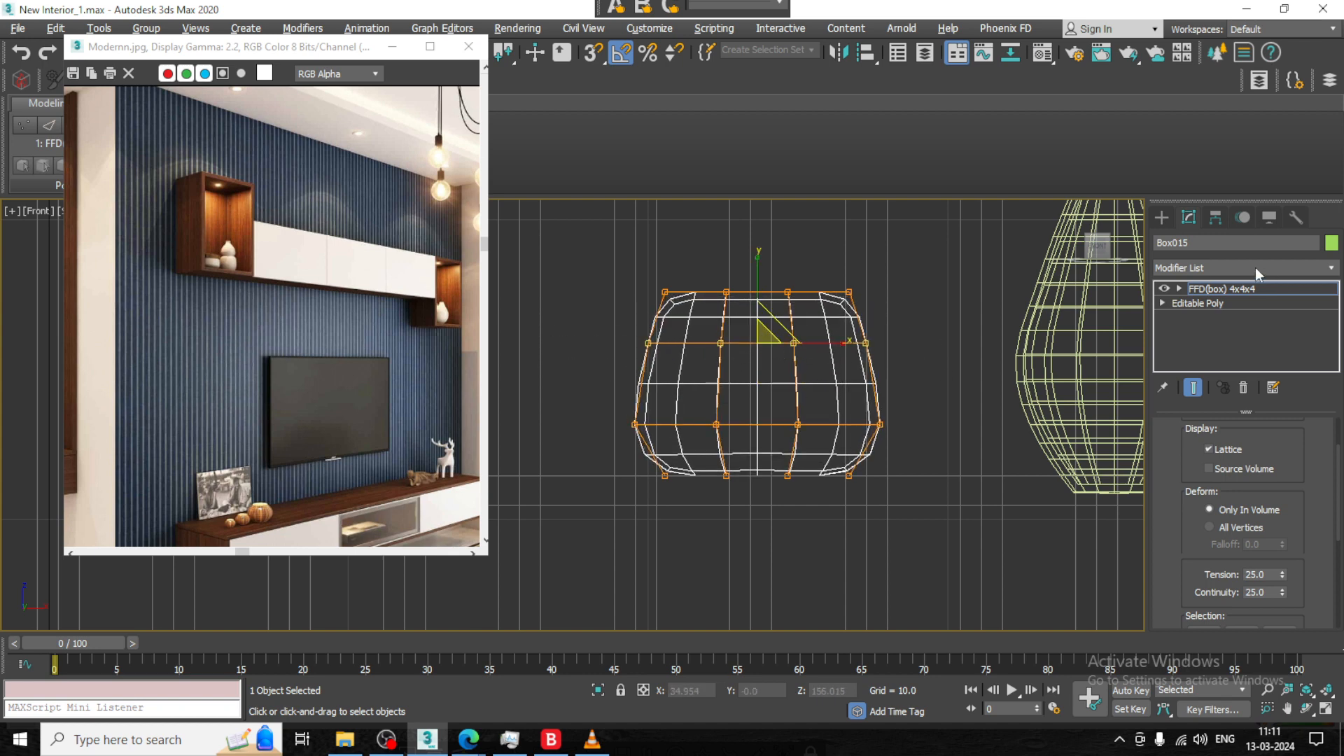
click(1255, 288)
key(alt+w)
click(936, 537)
key(alt+w)
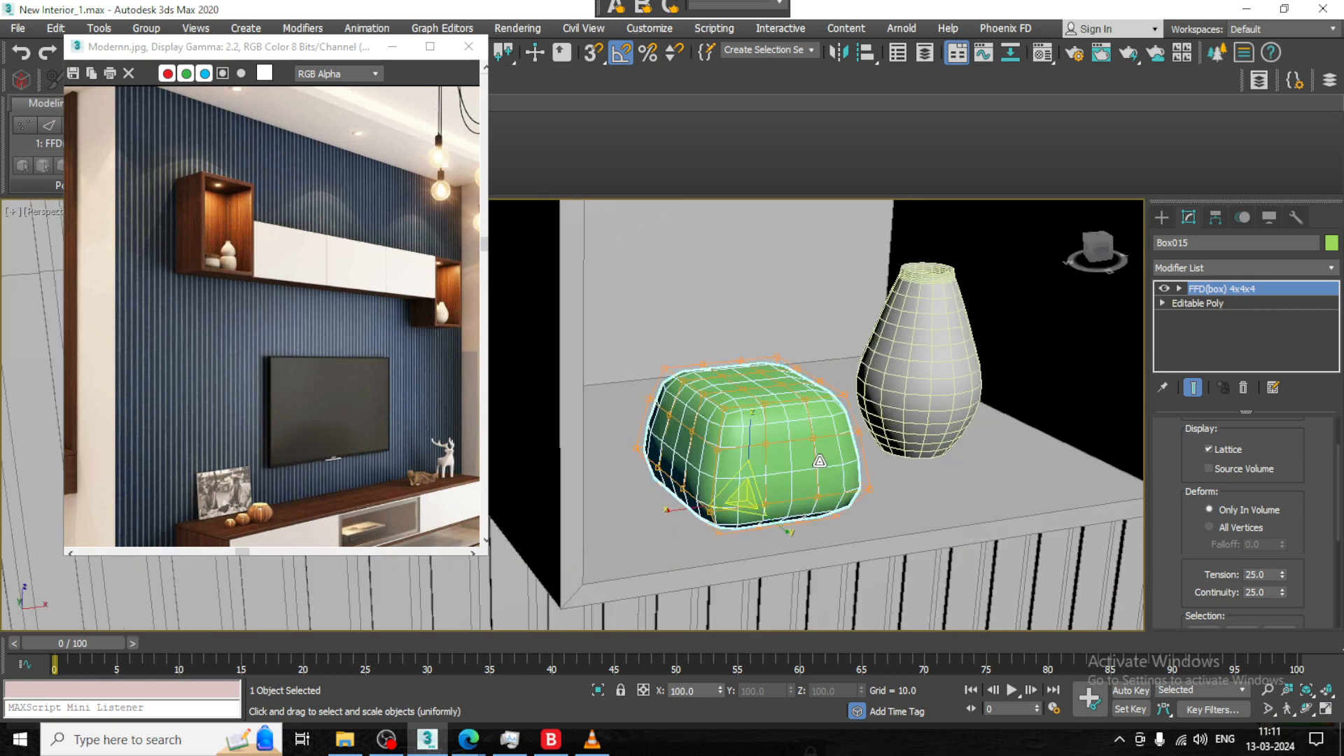
Collapse the deformed box to Editable Poly, scale it down, and move it on the cabinet shelf to about Y -25.8
key(w)
right_click(689, 459)
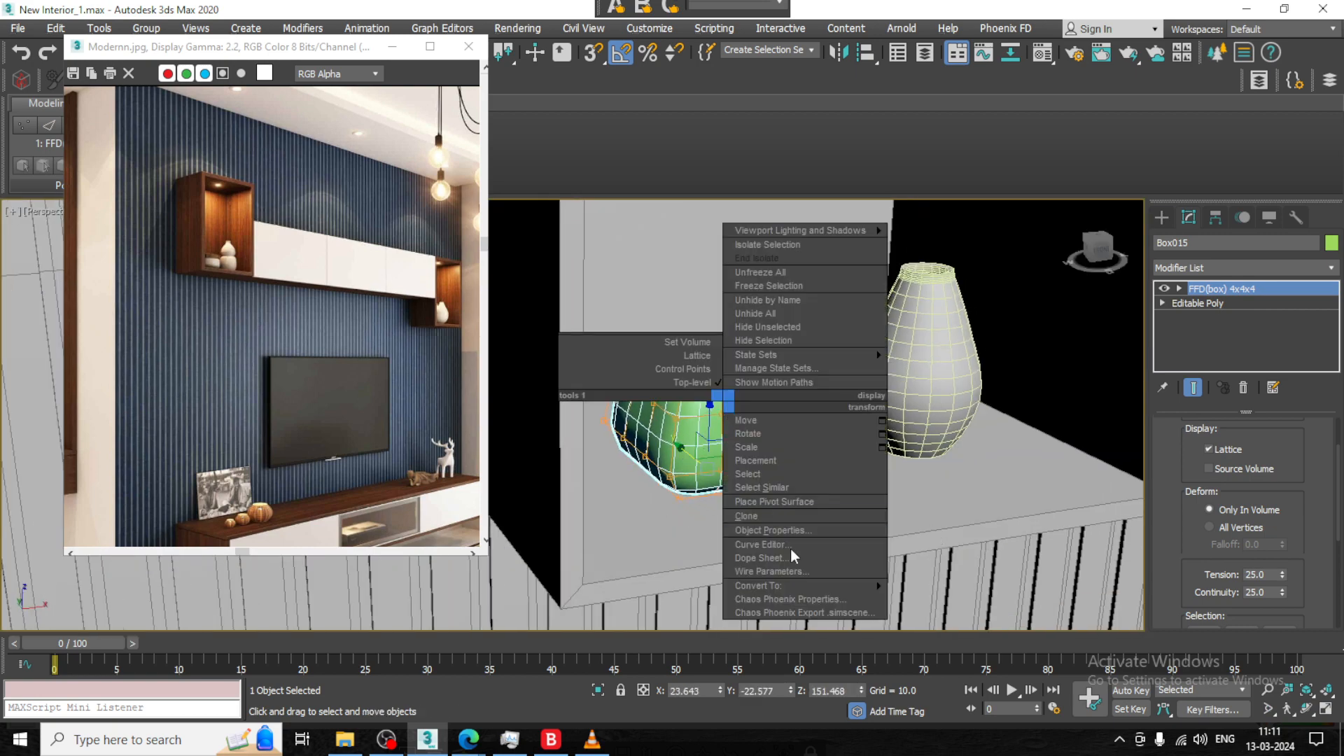
mouse_move(815, 585)
click(945, 595)
alt+middle_drag(765, 465, 788, 456)
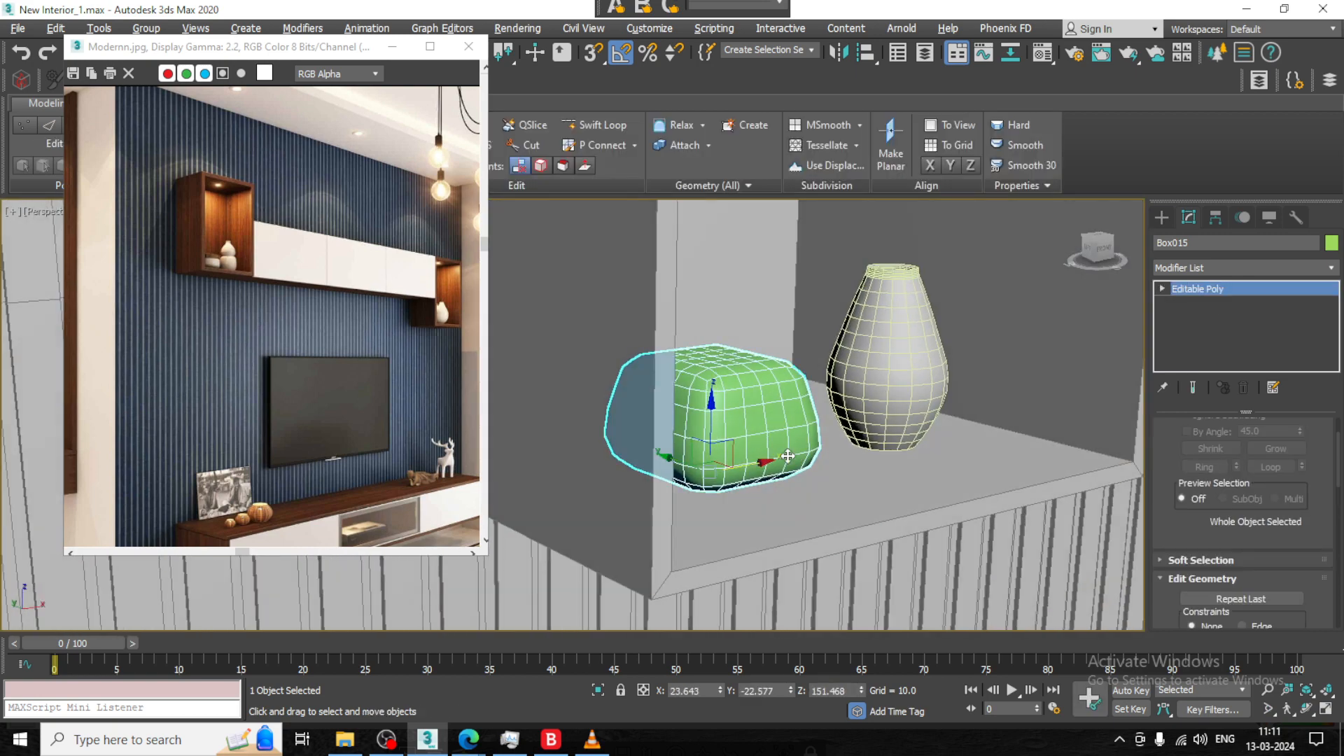
drag(685, 465, 753, 480)
key(r)
alt+middle_drag(754, 481, 752, 459)
key(w)
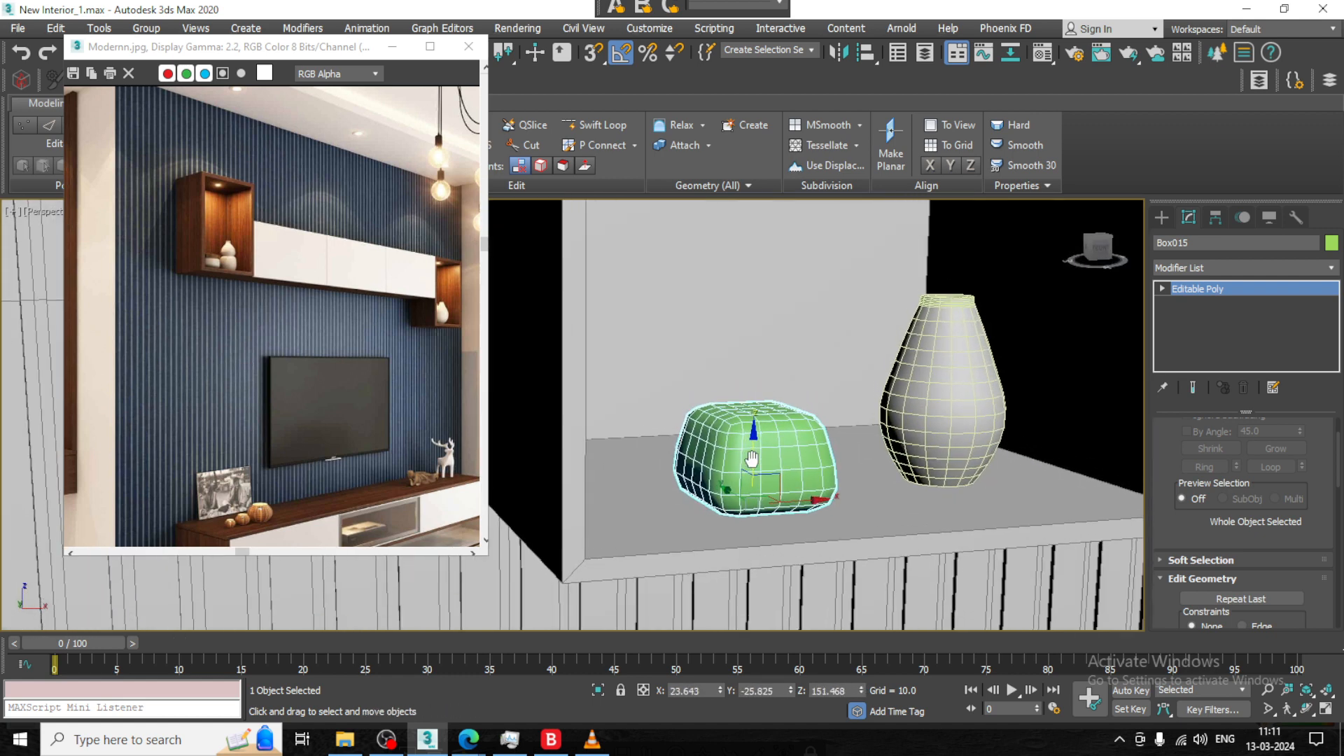
Mirror the rounded box on the Z axis as a copy and raise the copy onto the original, to about Z 160.7
click(839, 53)
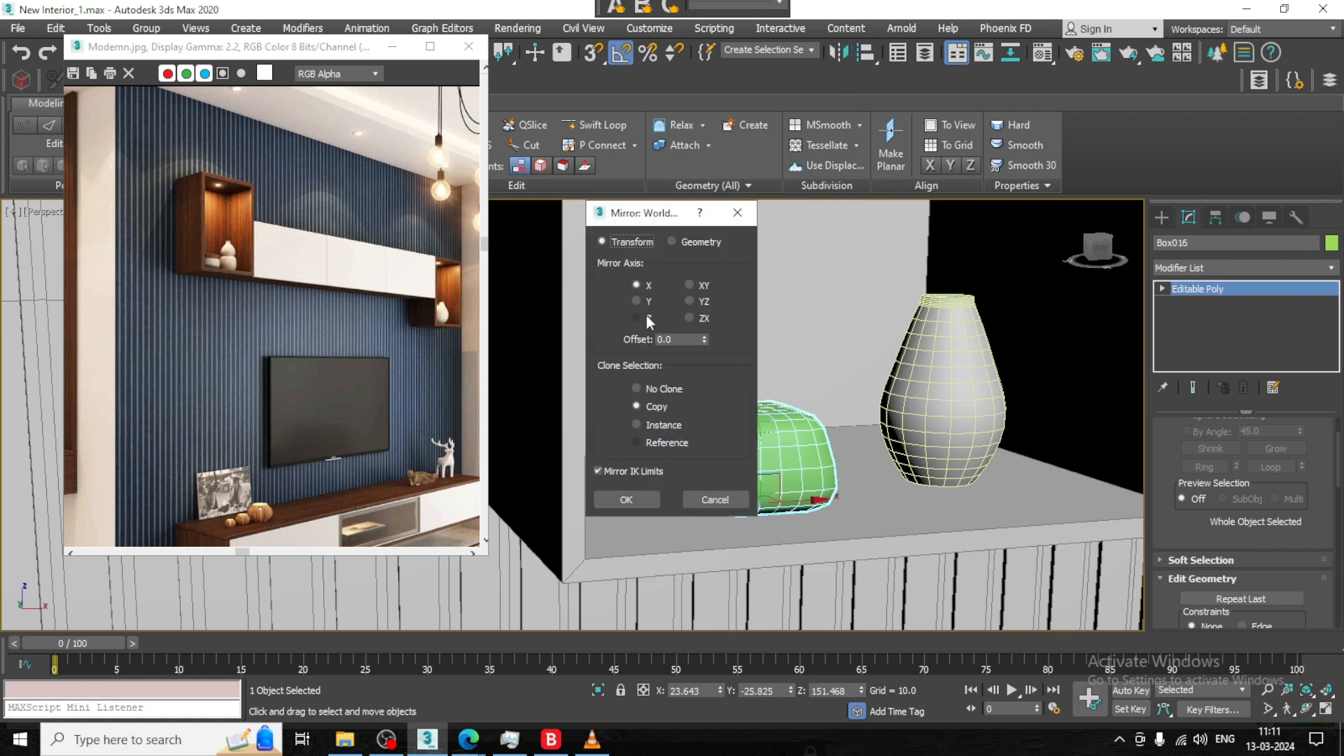
click(646, 318)
click(626, 499)
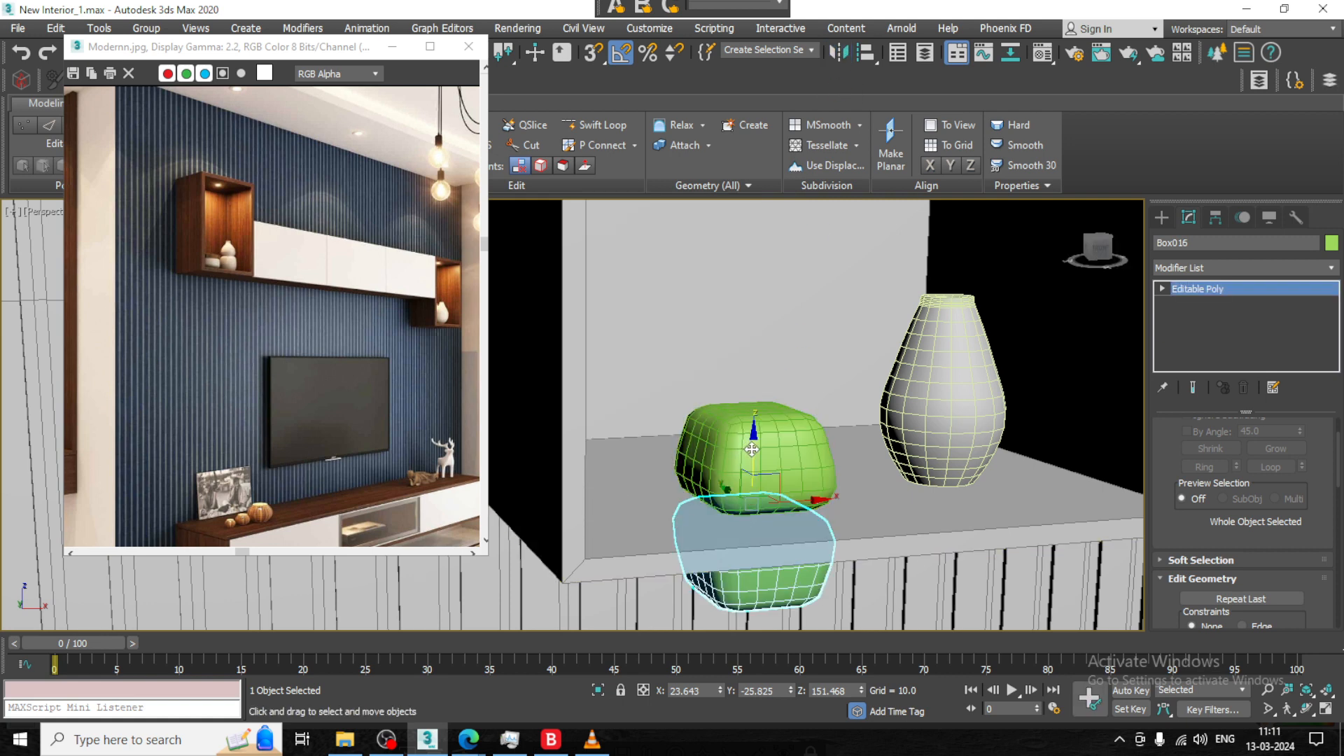
drag(777, 462, 796, 266)
Add an FFD(box) 4x4x4 modifier to the upper copy and raise its top middle control points to about Z 160.9
key(alt+w)
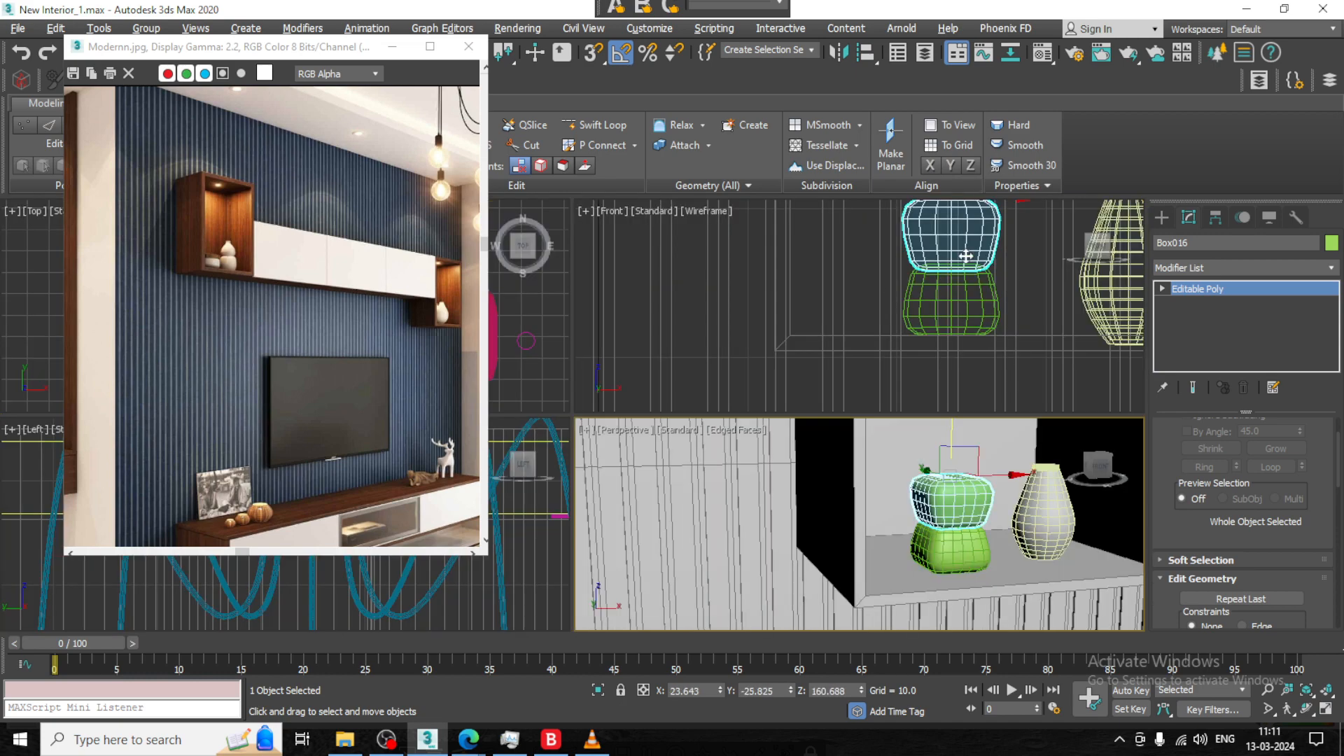
middle_click(966, 256)
key(alt+w)
middle_drag(966, 280, 983, 356)
click(1233, 268)
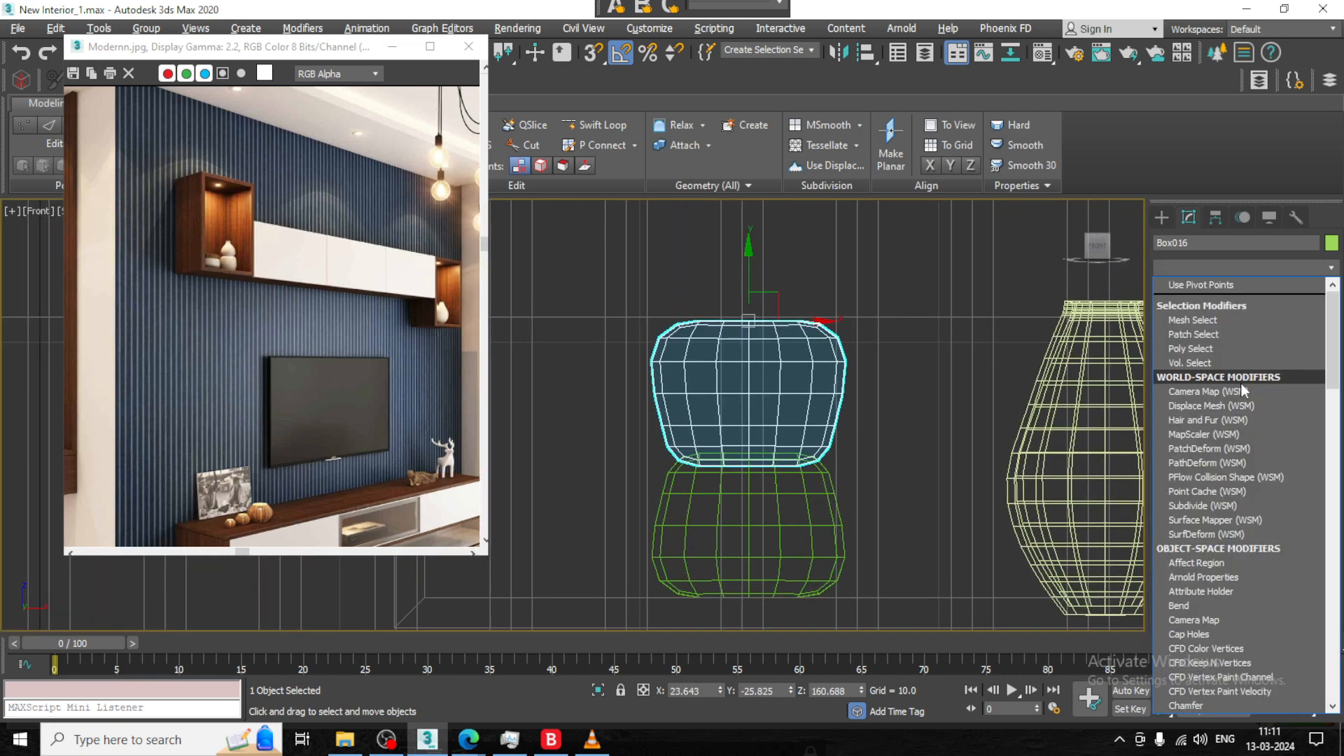
scroll(1241, 384, down, 6)
click(1228, 344)
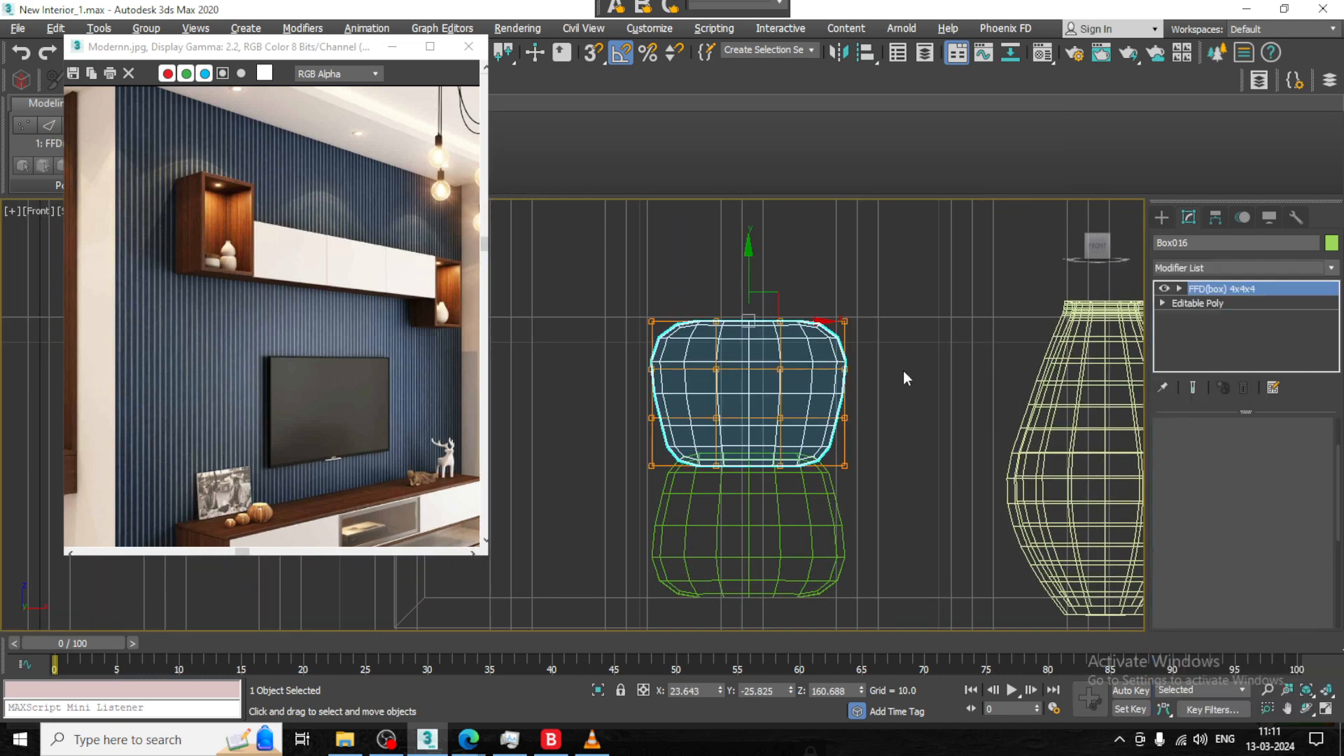
key(w)
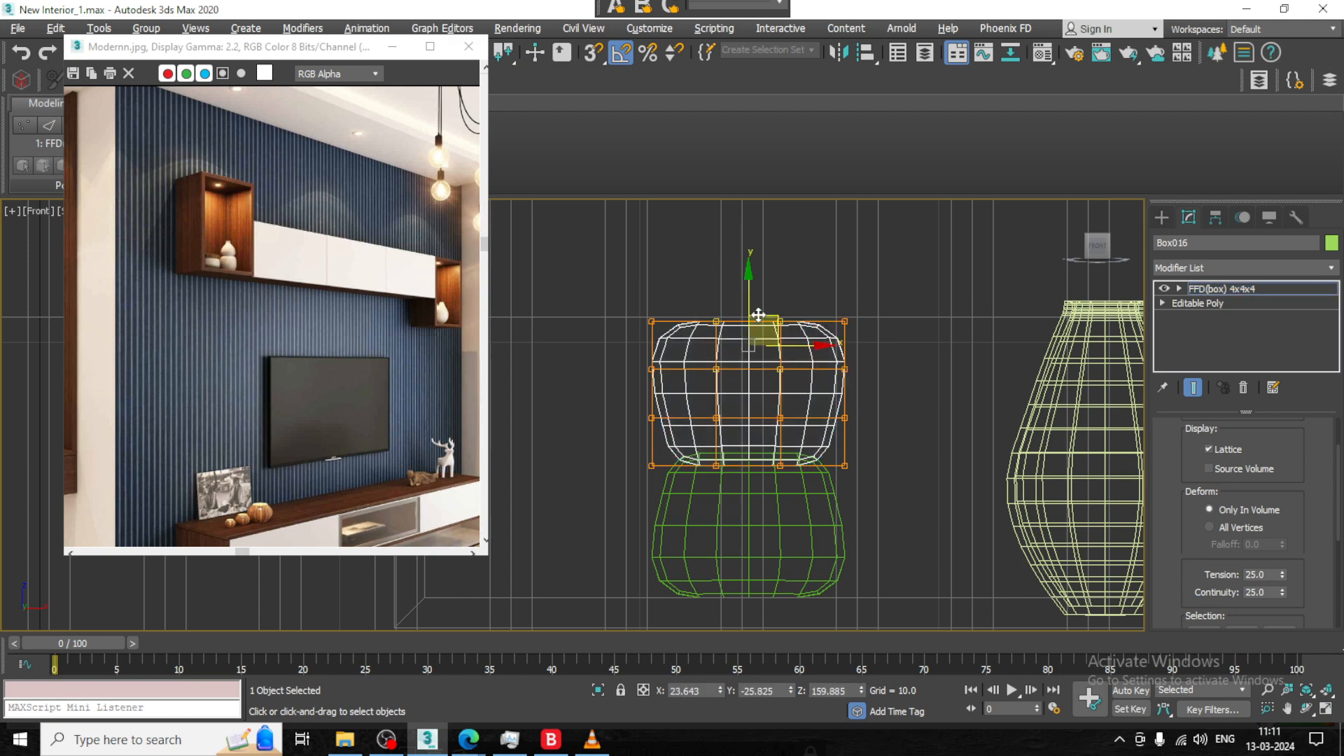
key(alt+w)
key(alt+w)
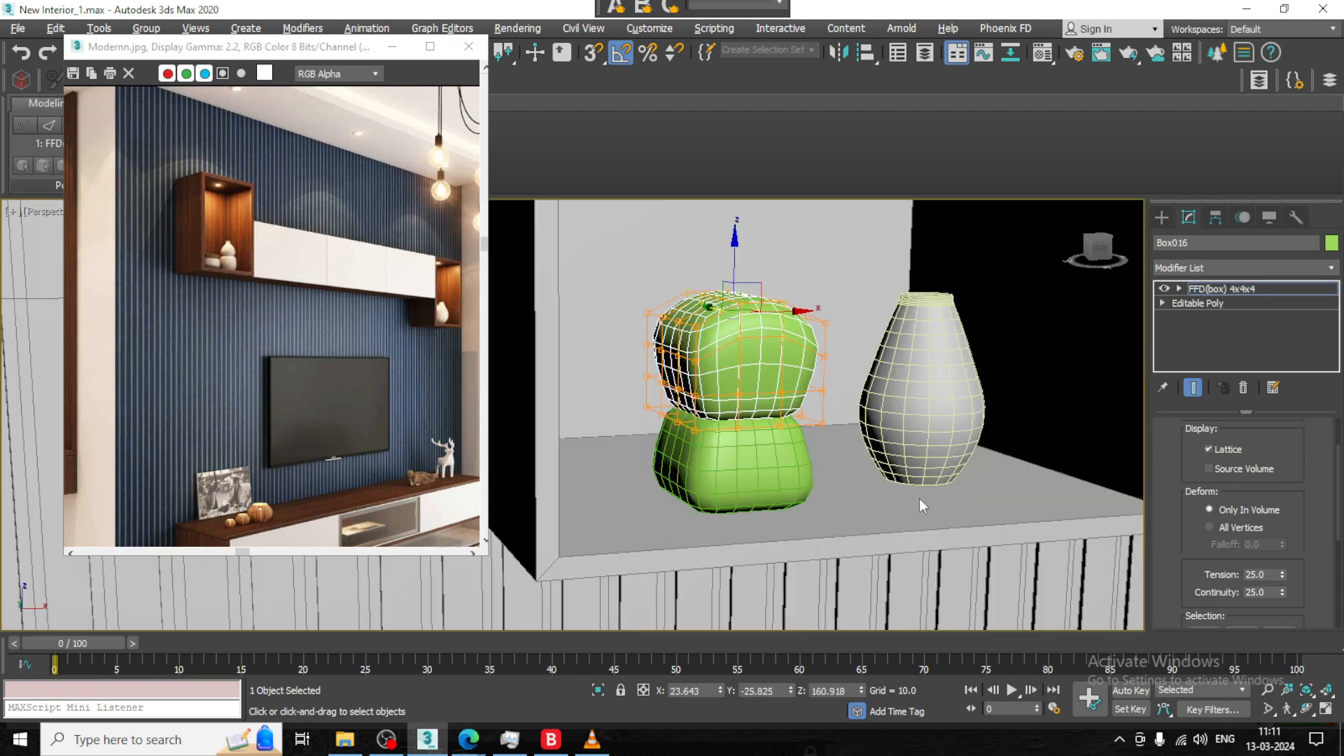
In the top view, pull the middle lattice control points on all four sides of the upper piece outward to round its outline
alt+middle_drag(918, 498, 904, 473)
key(alt+w)
middle_click(521, 354)
key(alt+w)
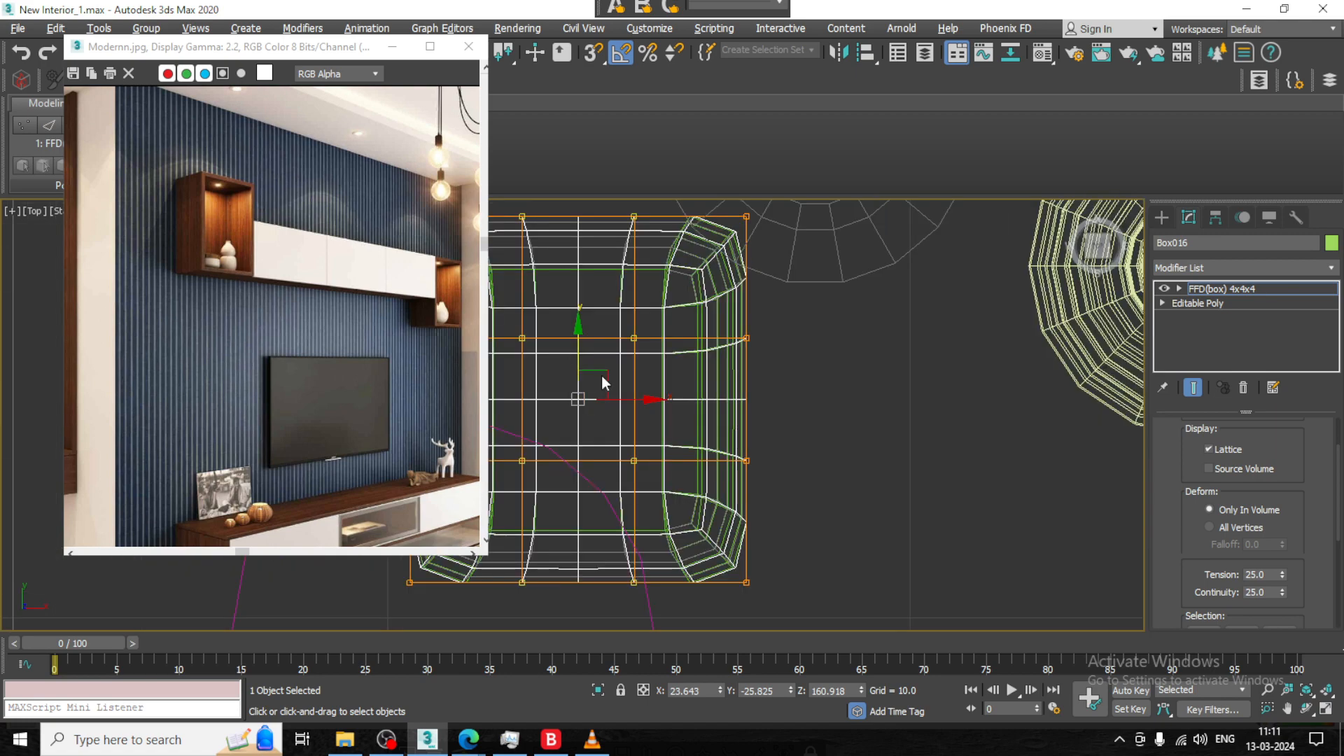
scroll(604, 381, down, 4)
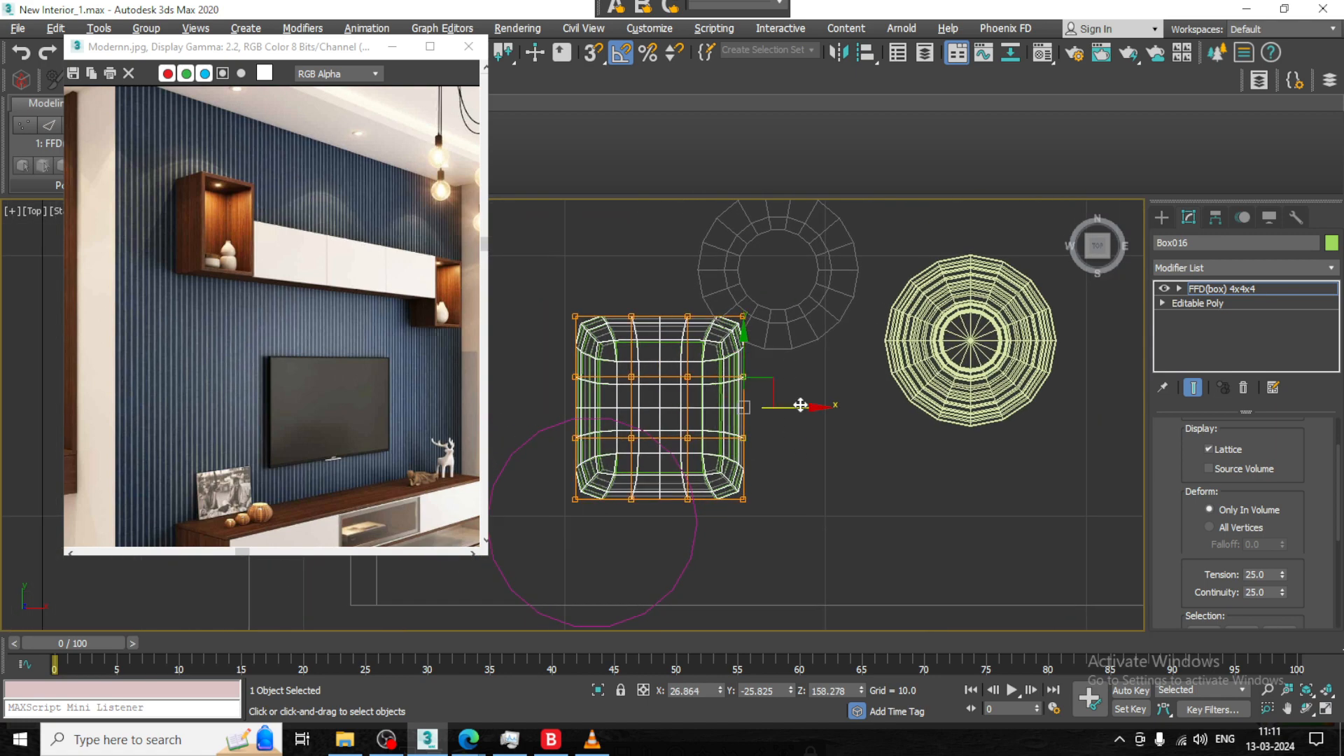
drag(800, 406, 810, 405)
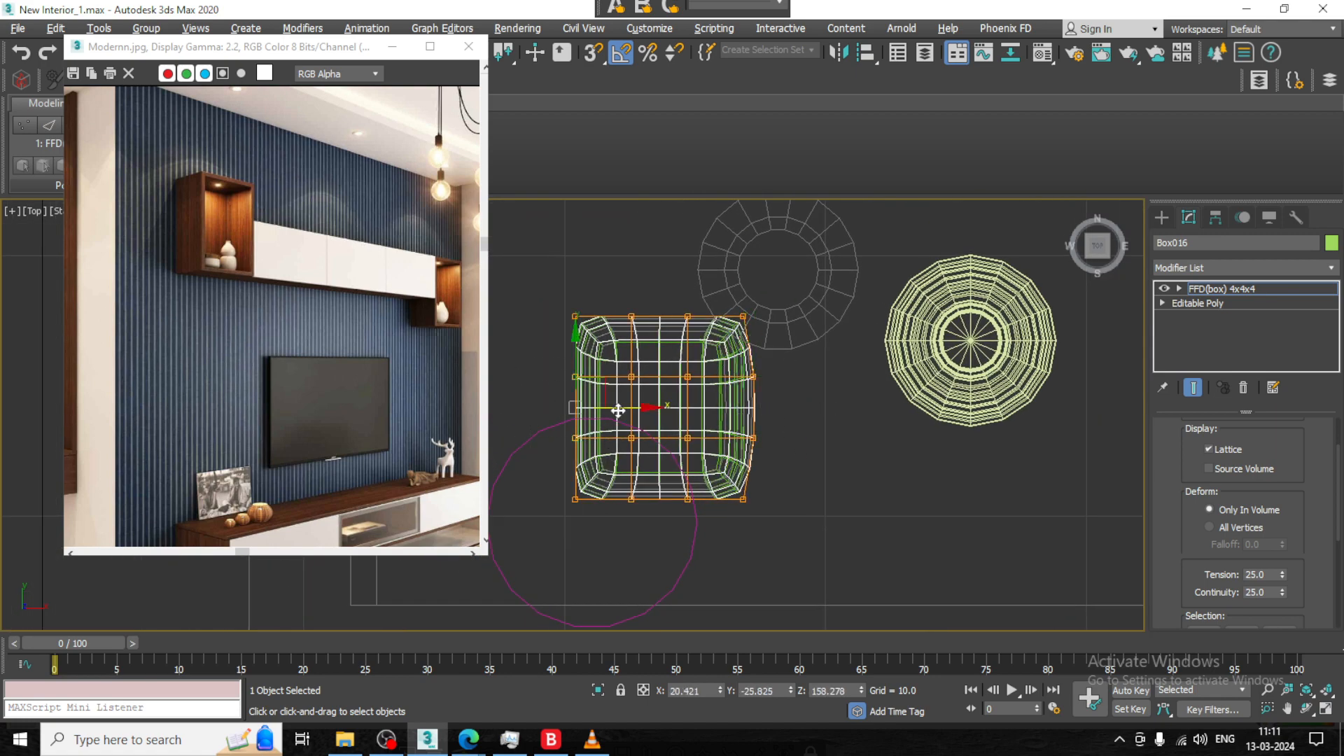
drag(618, 411, 604, 411)
drag(695, 338, 694, 337)
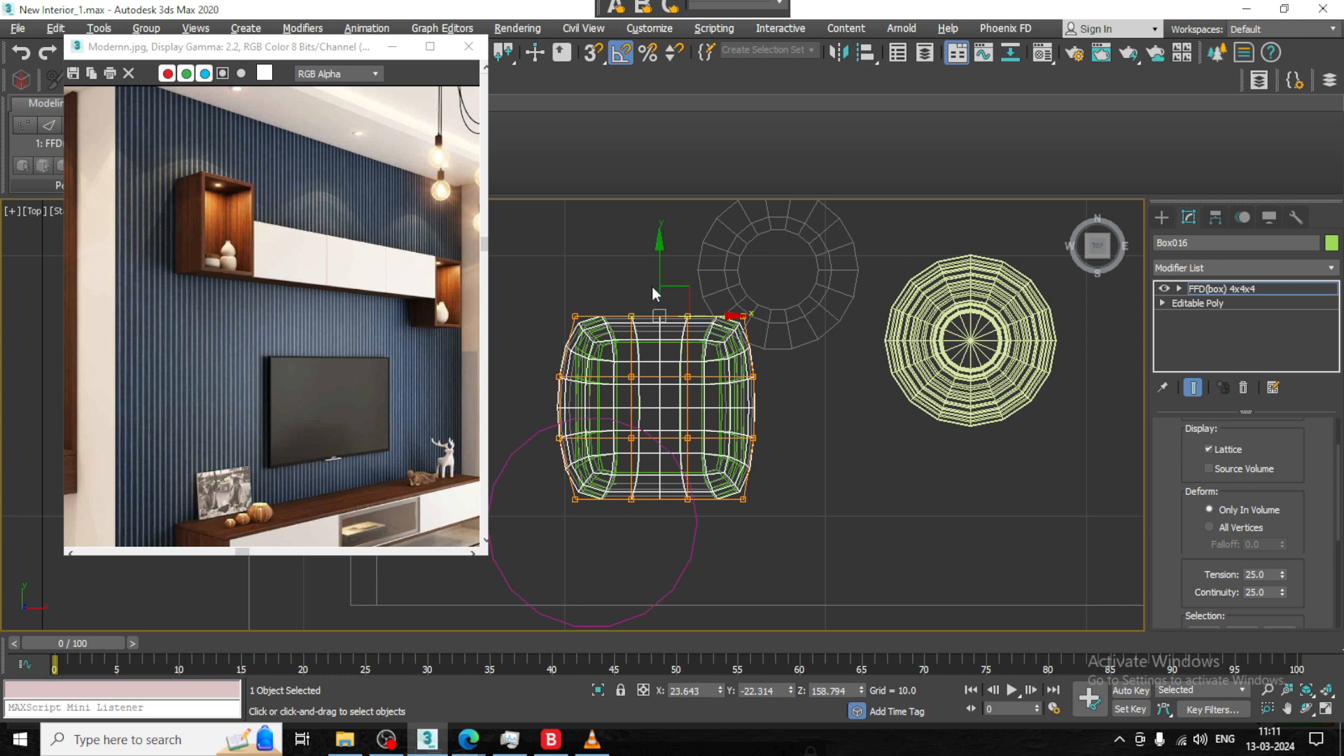
drag(661, 273, 661, 264)
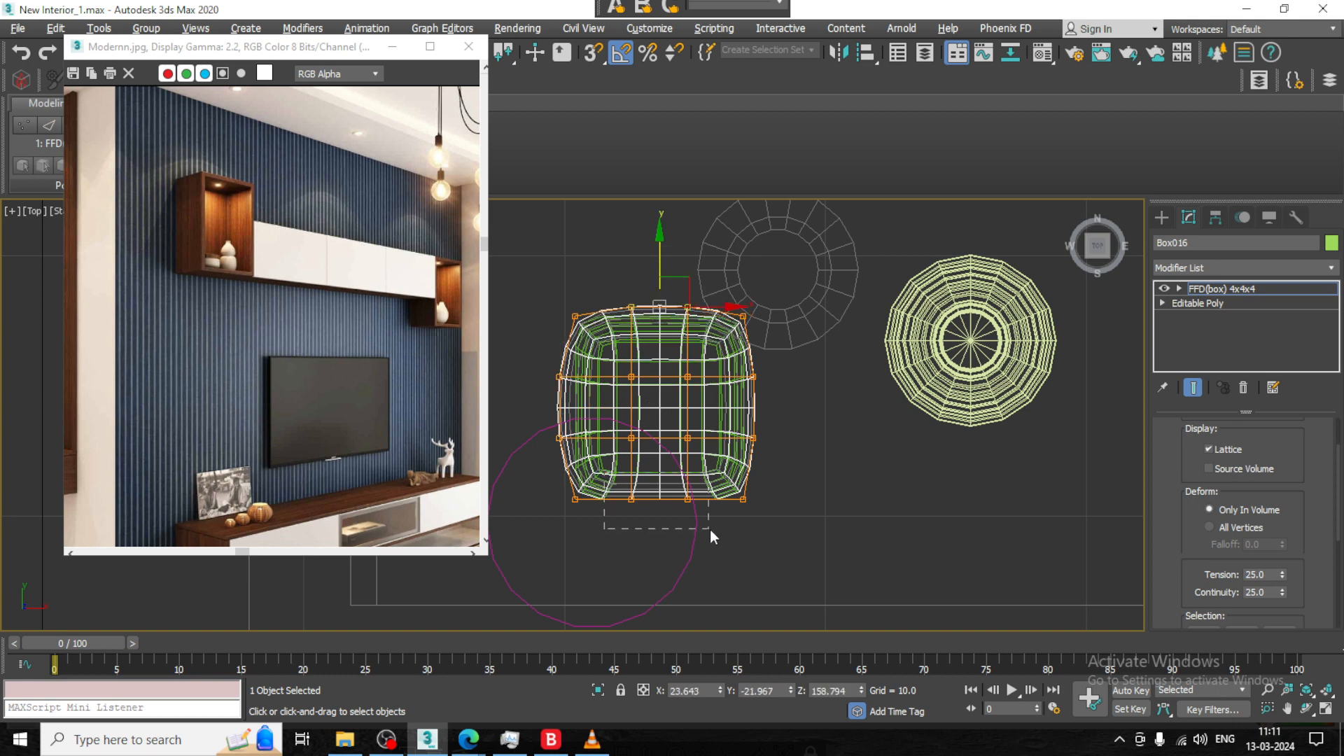
drag(656, 464, 666, 479)
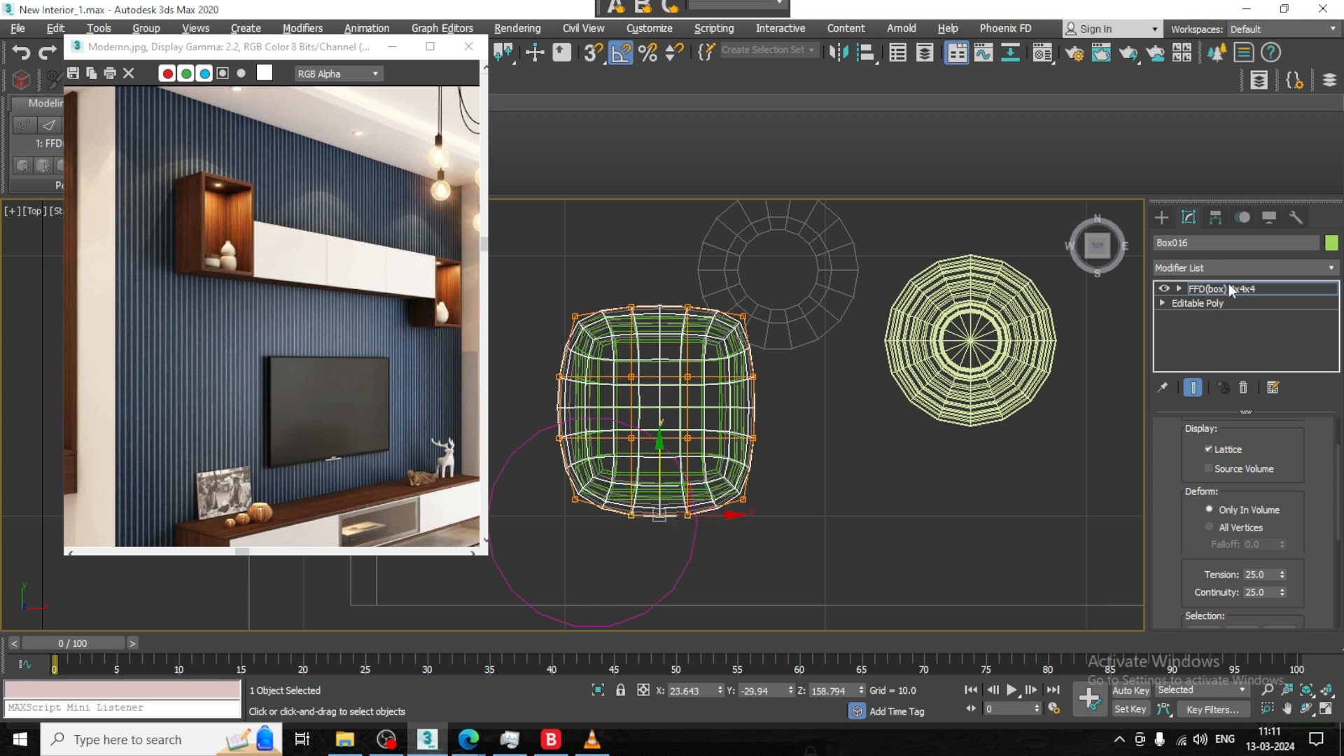
Leave control-point editing, collapse the upper piece to Editable Poly, and deselect it
click(1230, 288)
key(alt+w)
middle_click(909, 493)
key(alt+w)
alt+middle_drag(905, 490, 889, 478)
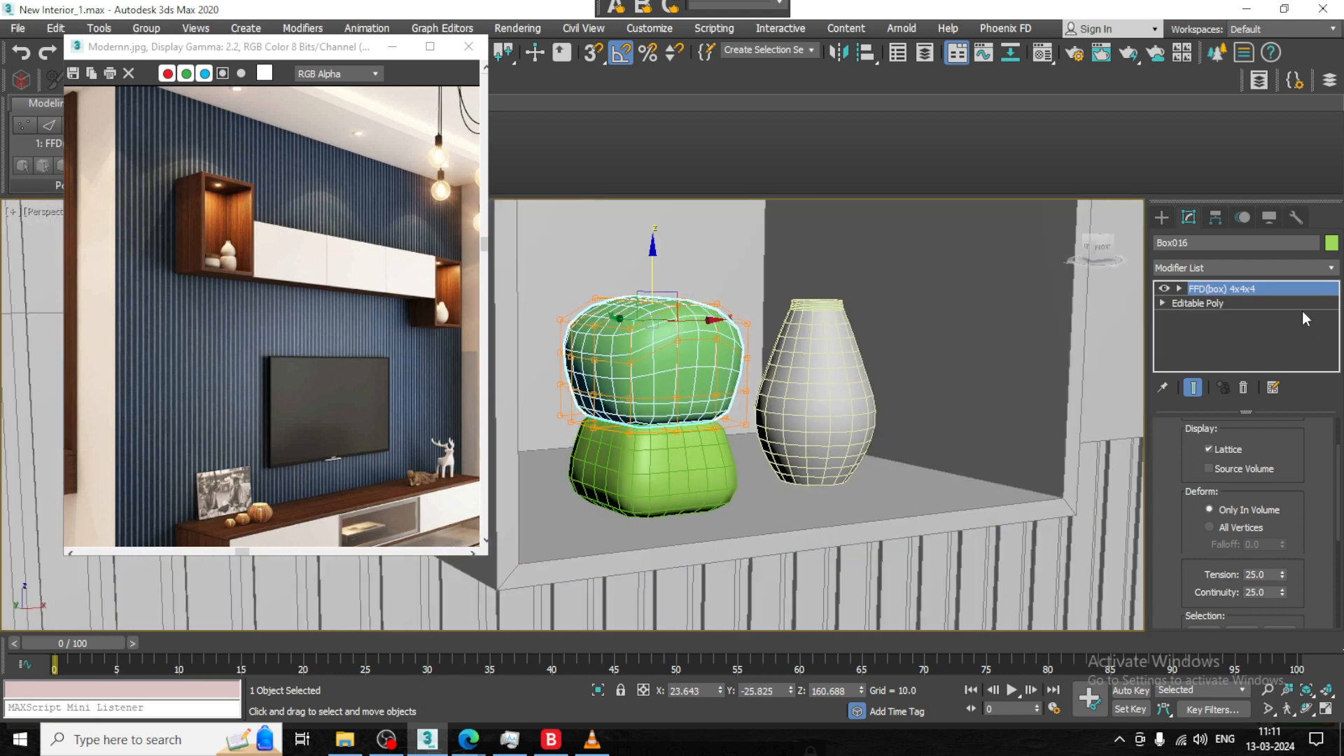
scroll(778, 424, down, 3)
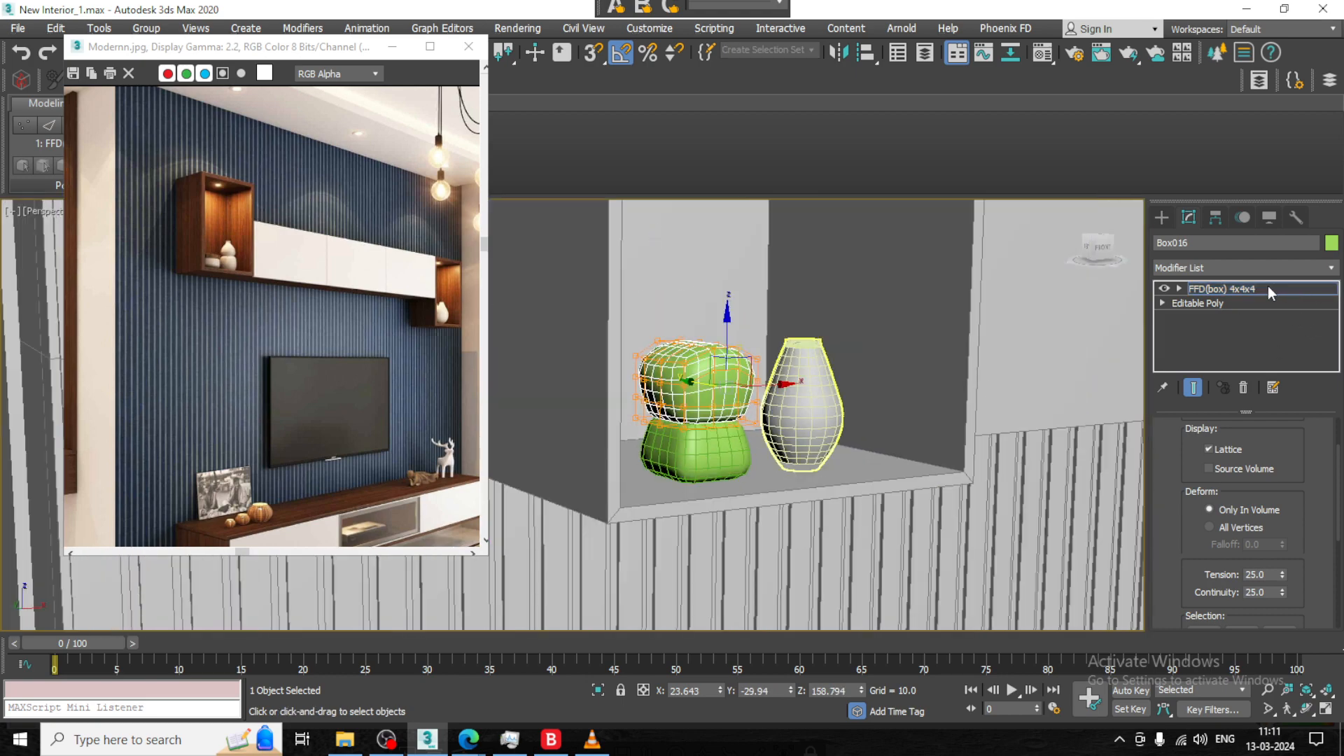
right_click(676, 392)
mouse_move(754, 586)
click(949, 591)
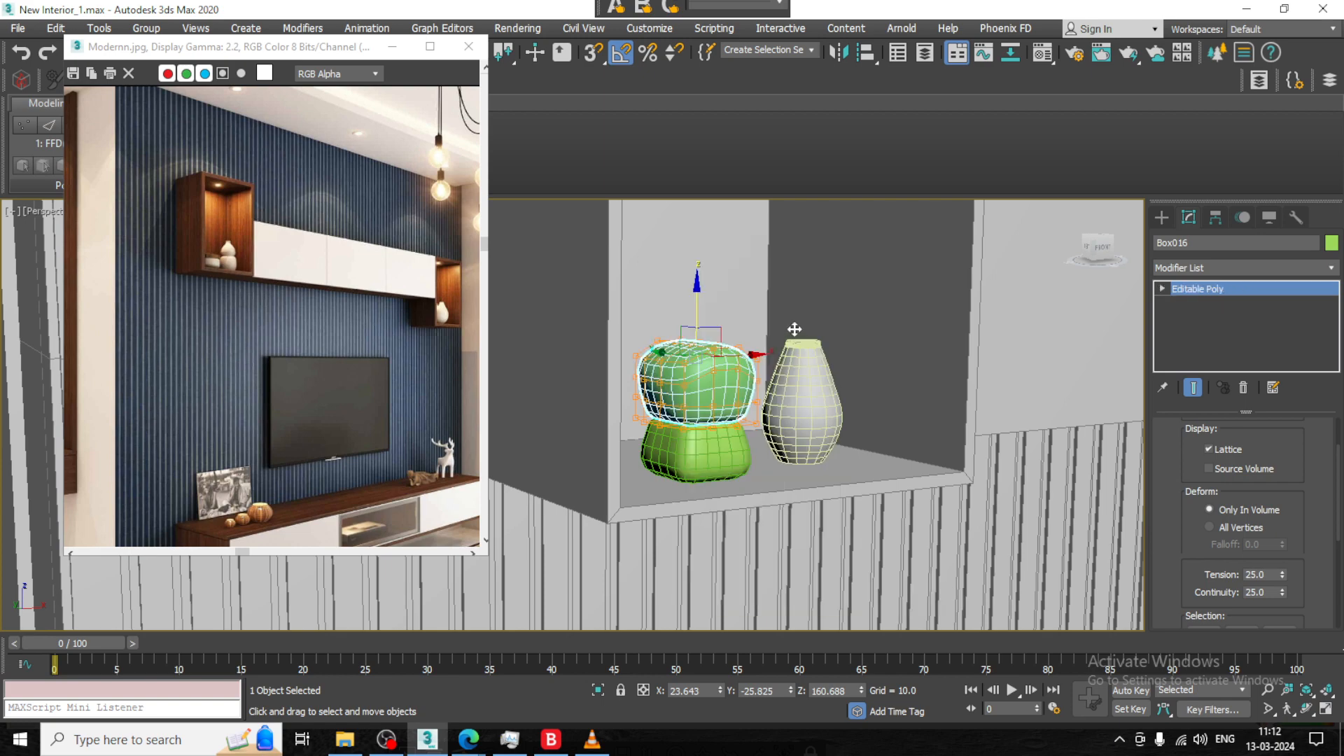
scroll(794, 329, down, 10)
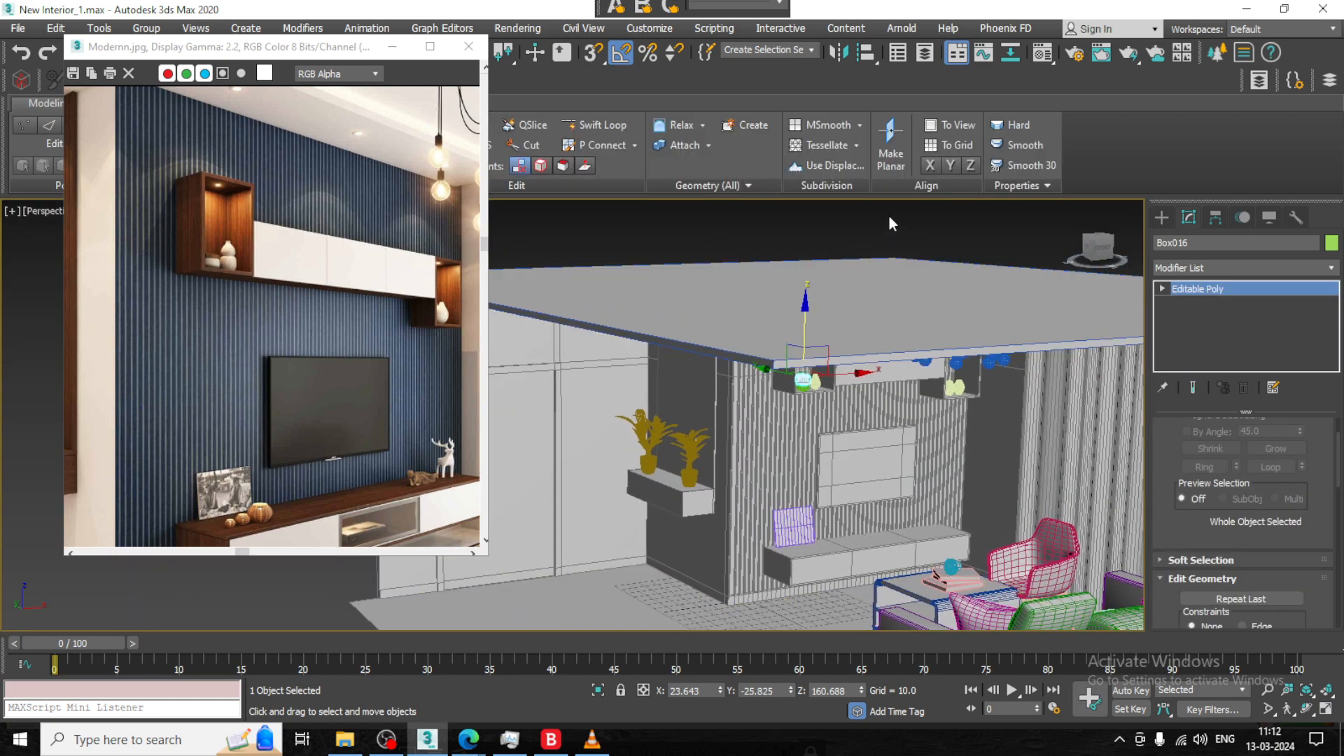
click(892, 222)
Draw a narrow upright rectangle on the door near its opening edge as the handle's backplate, following the reference photo
alt+middle_drag(892, 223, 861, 341)
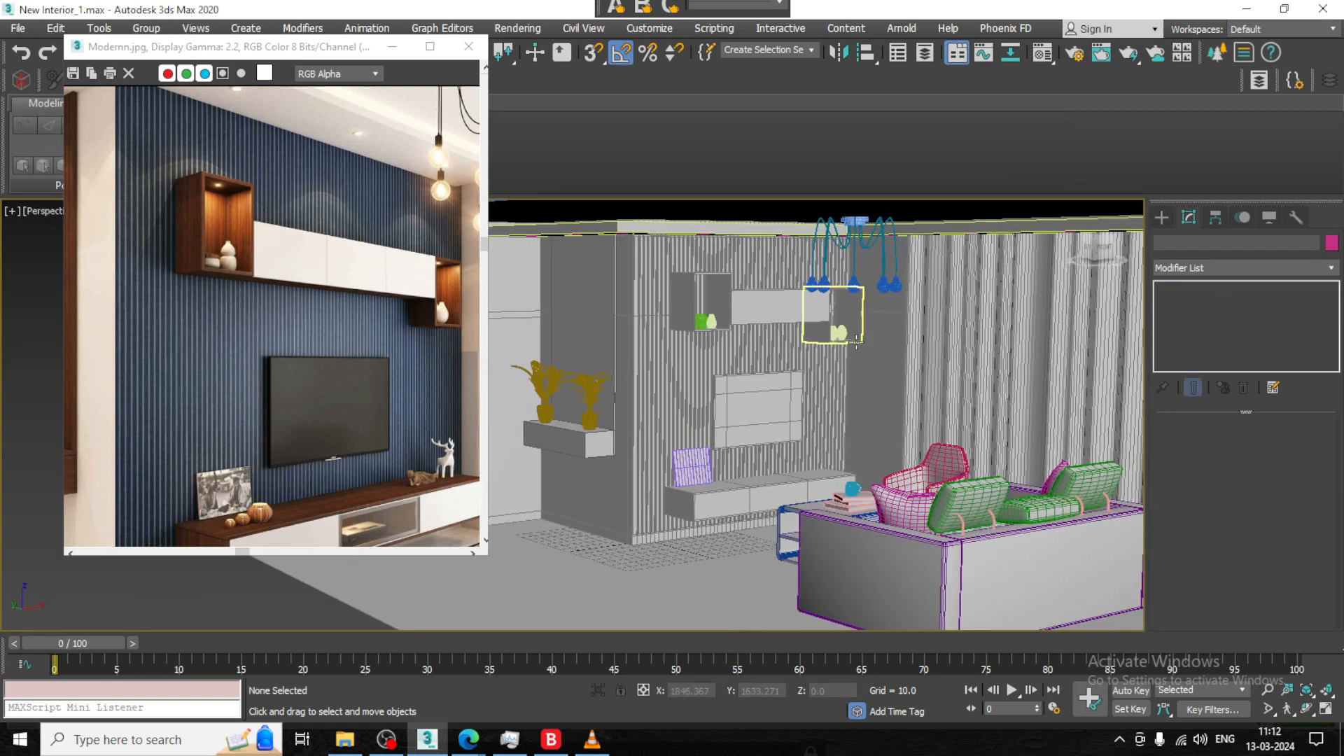
middle_drag(199, 418, 355, 431)
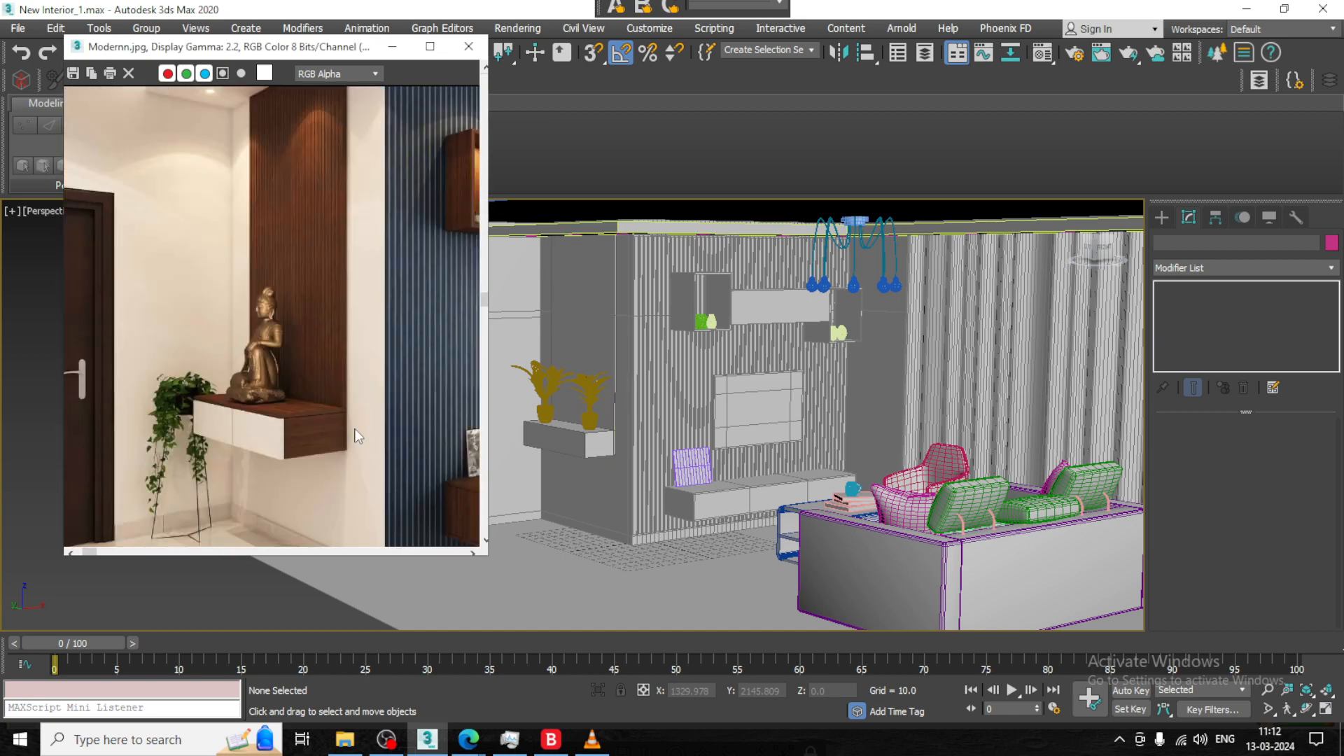
middle_drag(453, 514, 461, 505)
alt+middle_drag(690, 501, 753, 522)
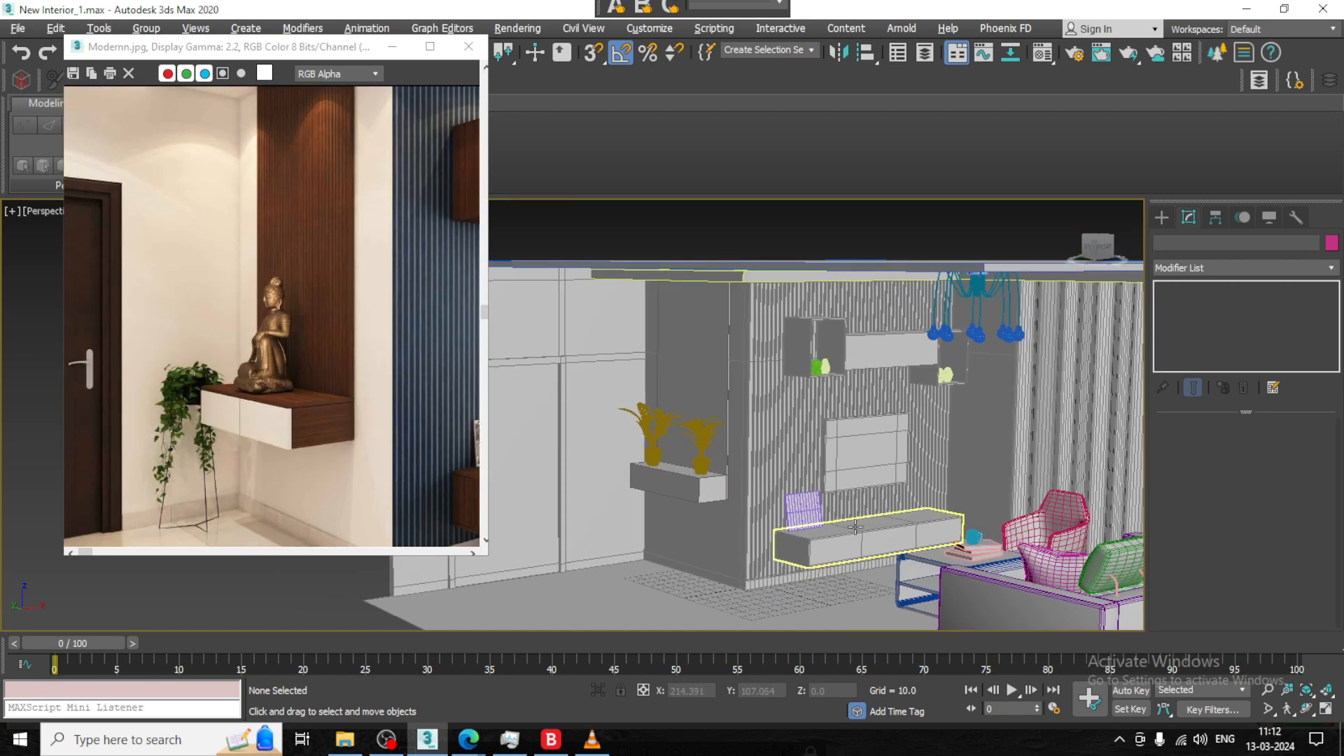
middle_drag(575, 459, 753, 432)
click(698, 461)
scroll(698, 460, up, 5)
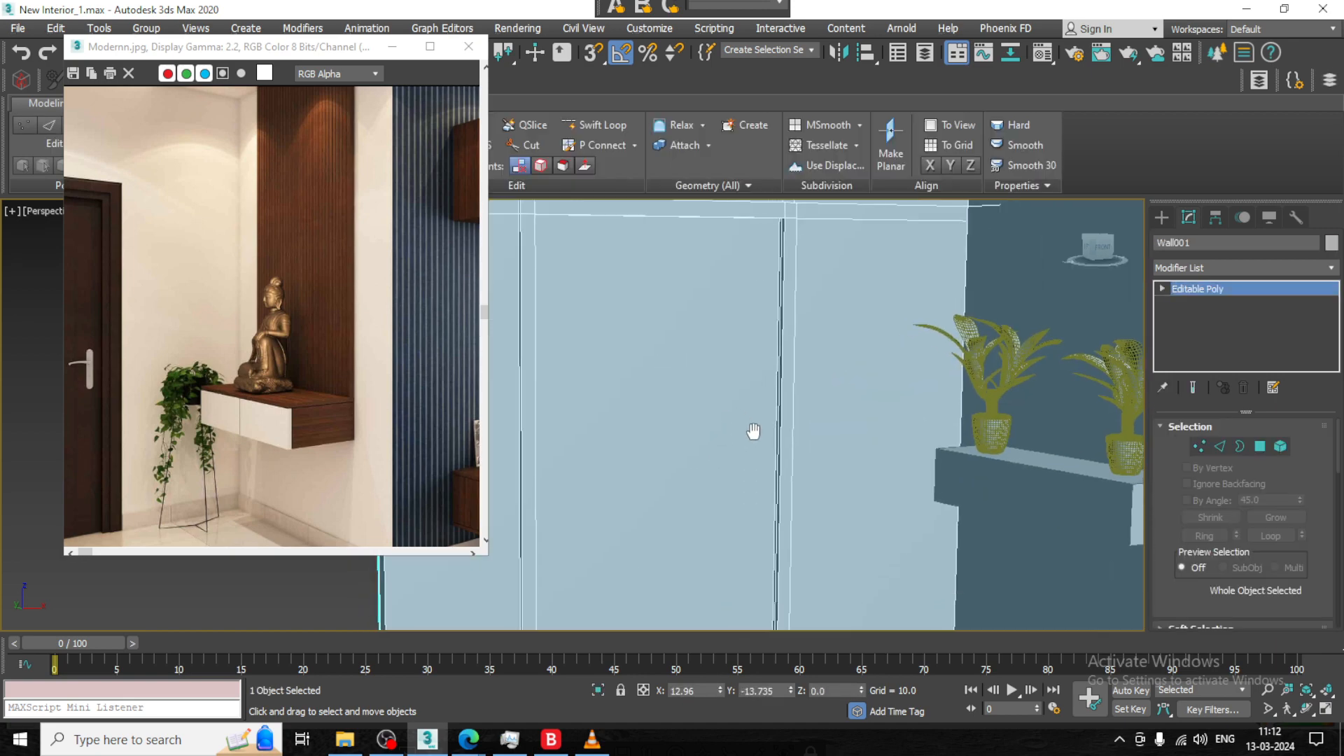
click(1162, 217)
click(1180, 241)
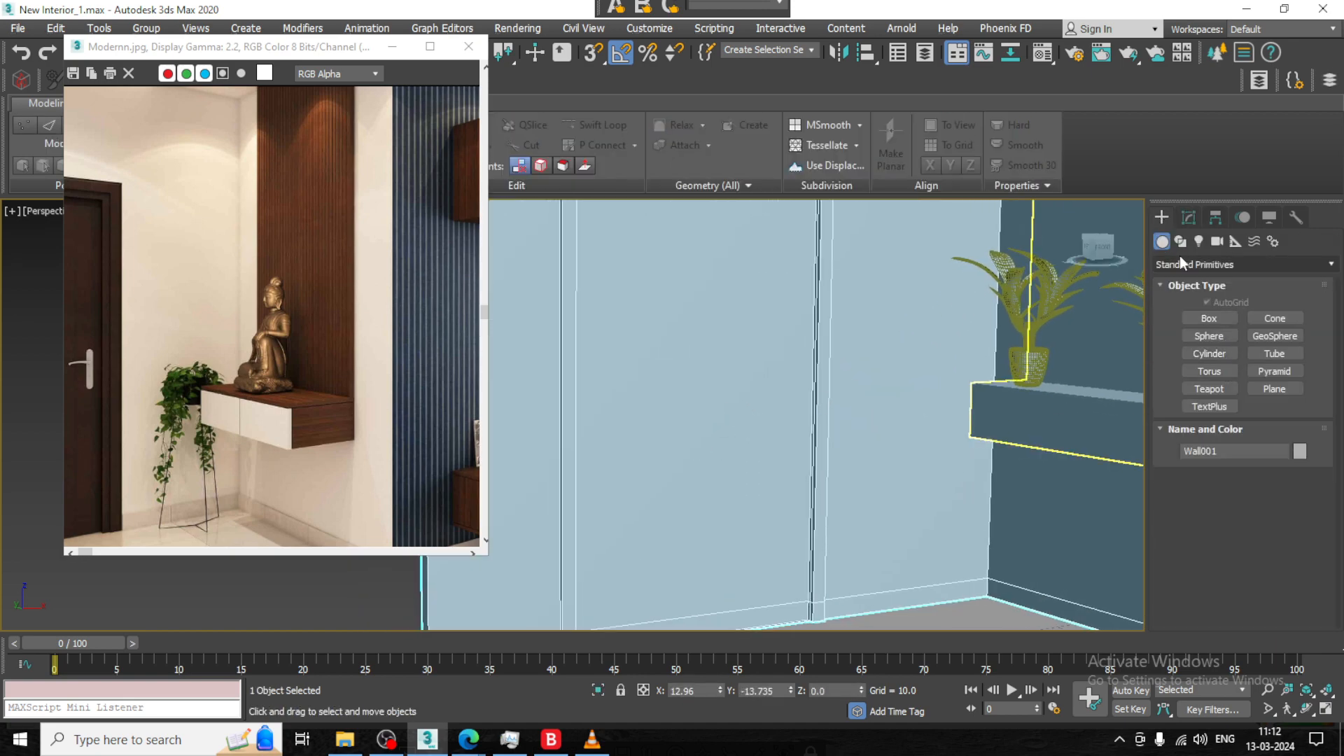
click(1281, 334)
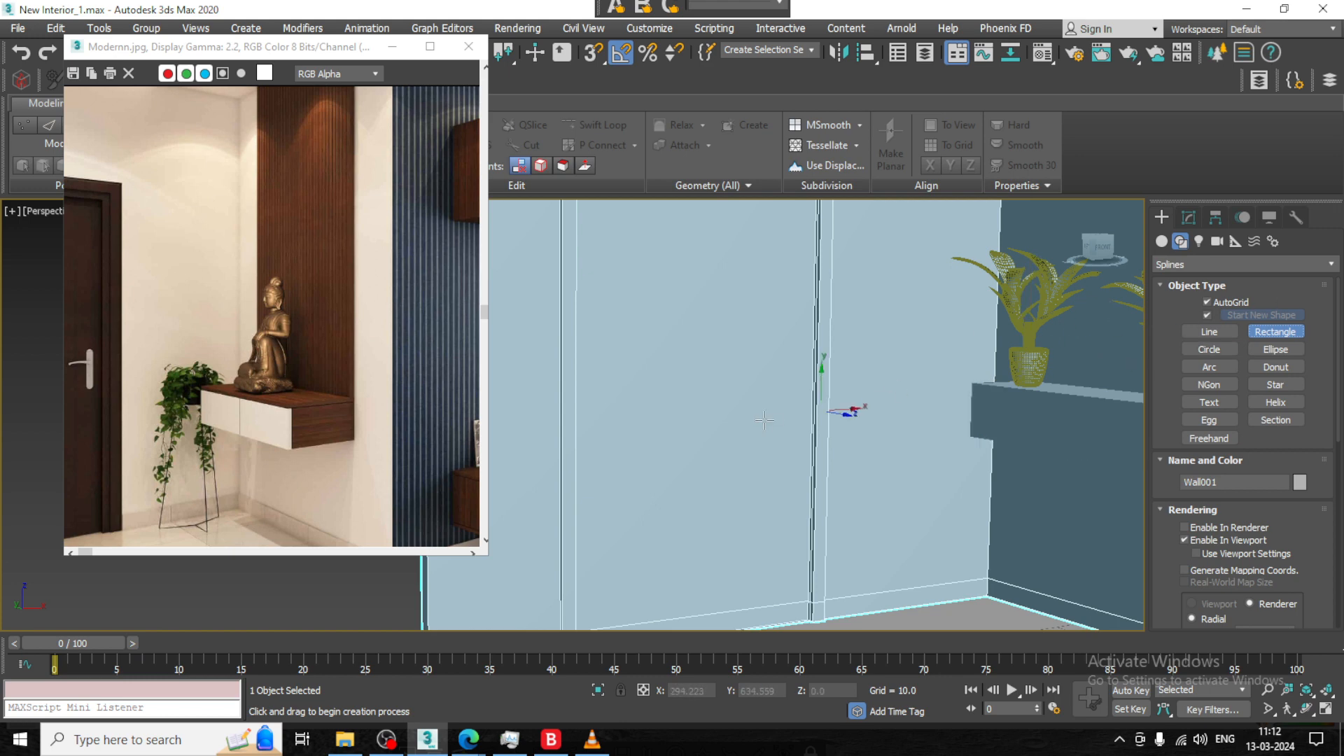
drag(776, 366, 789, 415)
right_click(790, 415)
Turn off viewport rendering of the backplate rectangle so only its plain outline is shown
scroll(789, 414, up, 3)
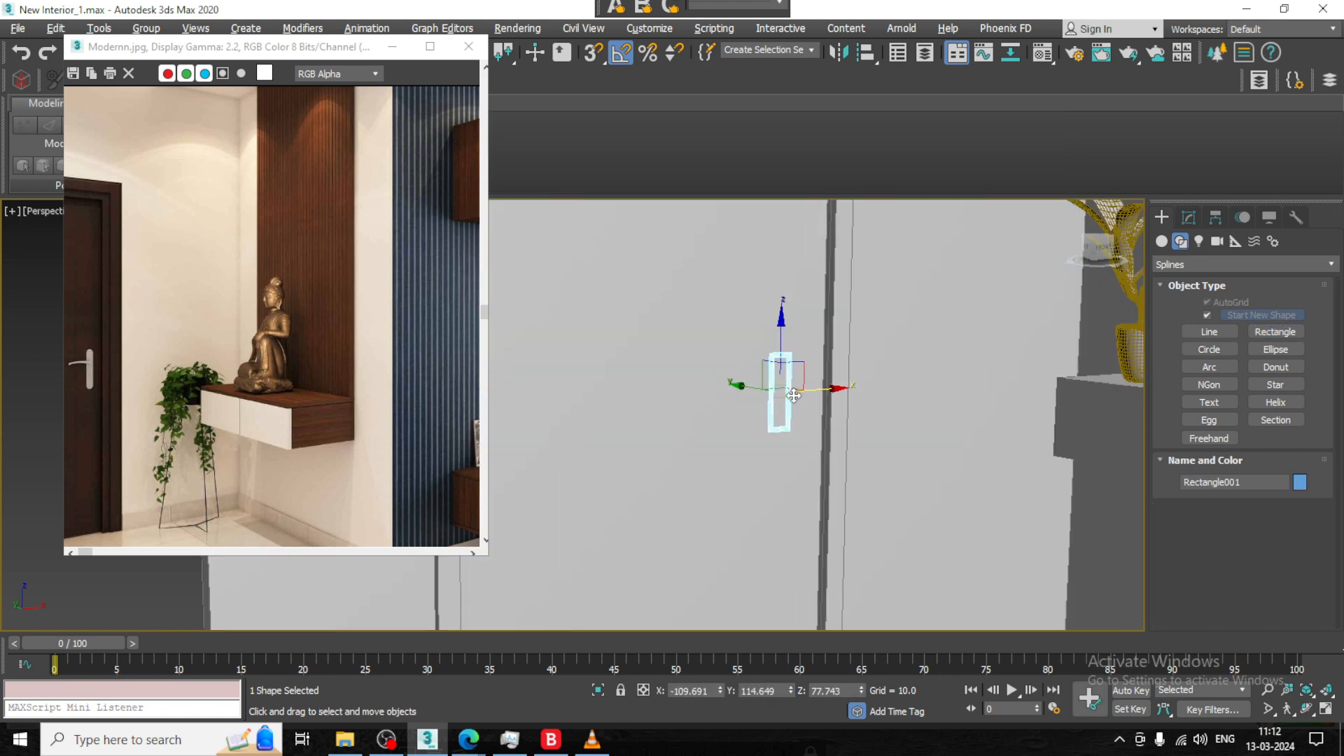
alt+middle_drag(790, 414, 795, 420)
scroll(802, 417, up, 4)
click(1188, 217)
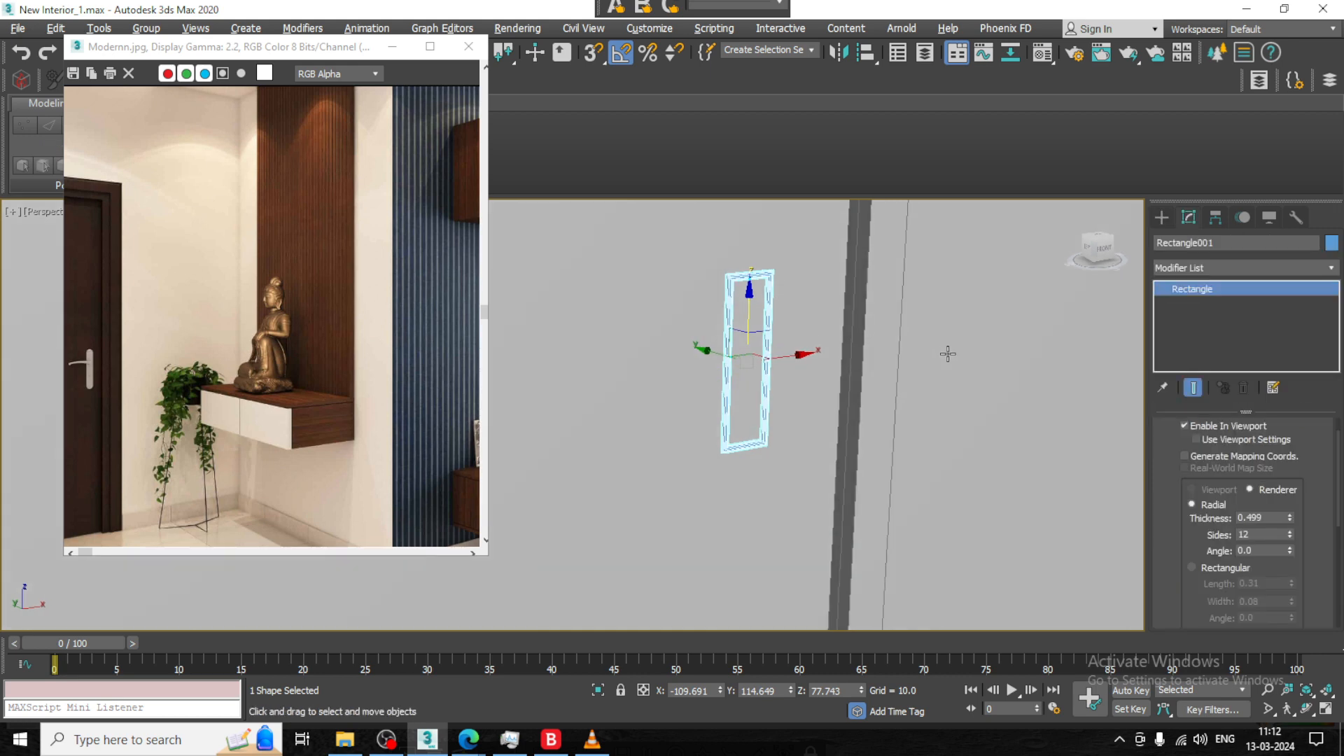
click(1196, 459)
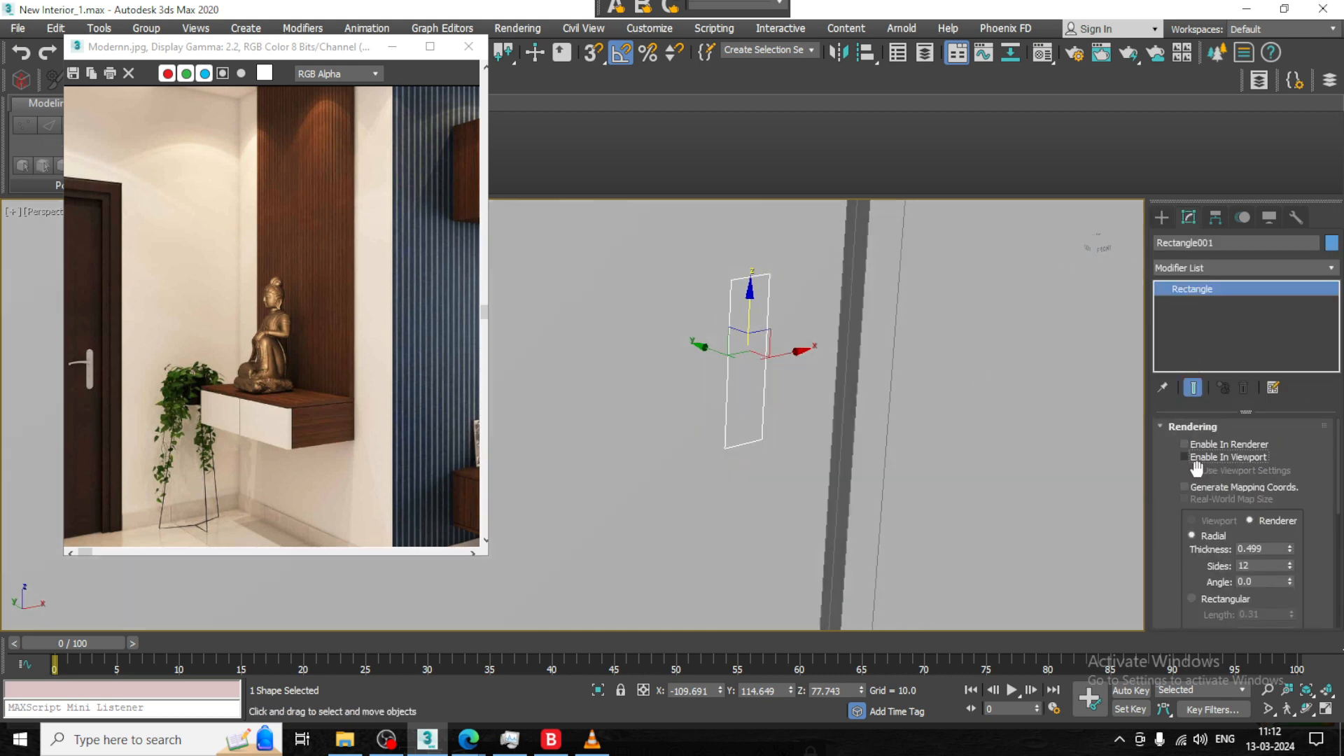
Convert the backplate rectangle to Editable Spline and fillet its corner vertices to give it fully rounded ends
right_click(792, 367)
mouse_move(835, 492)
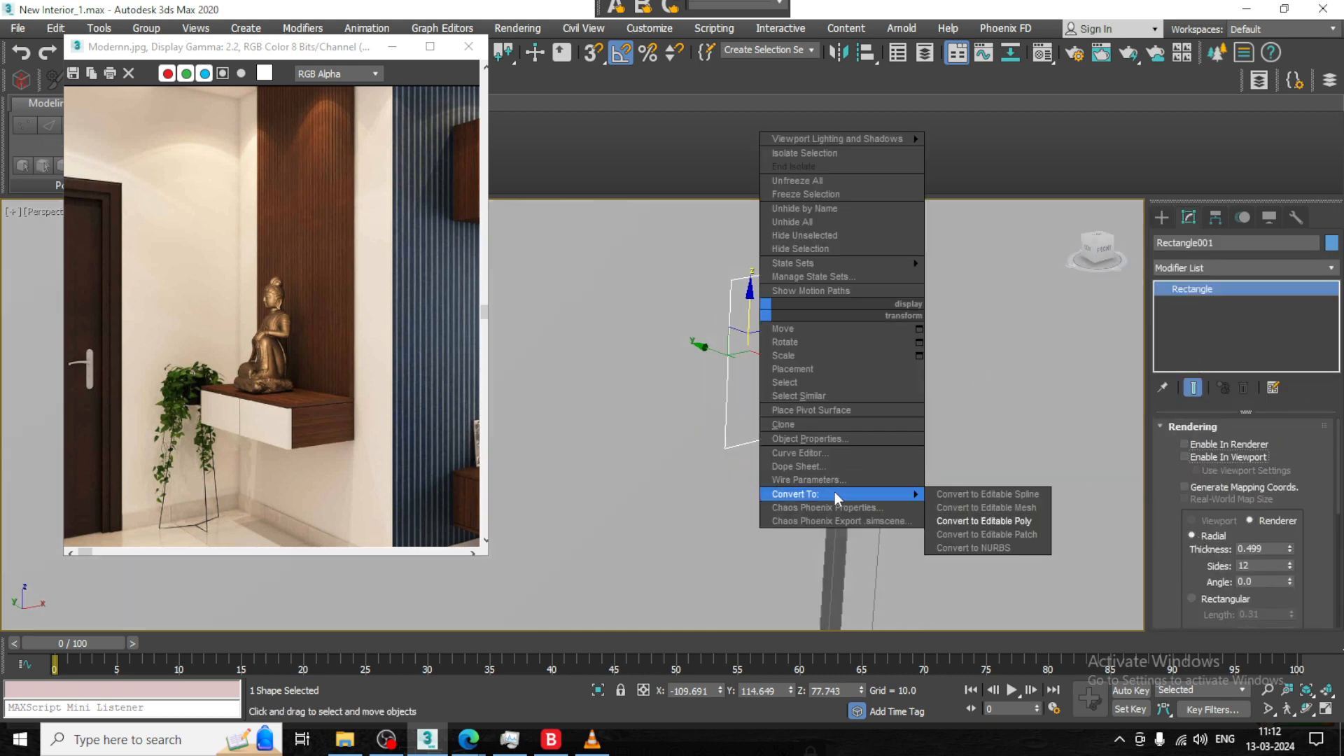
click(1023, 496)
key(1)
scroll(1177, 606, down, 10)
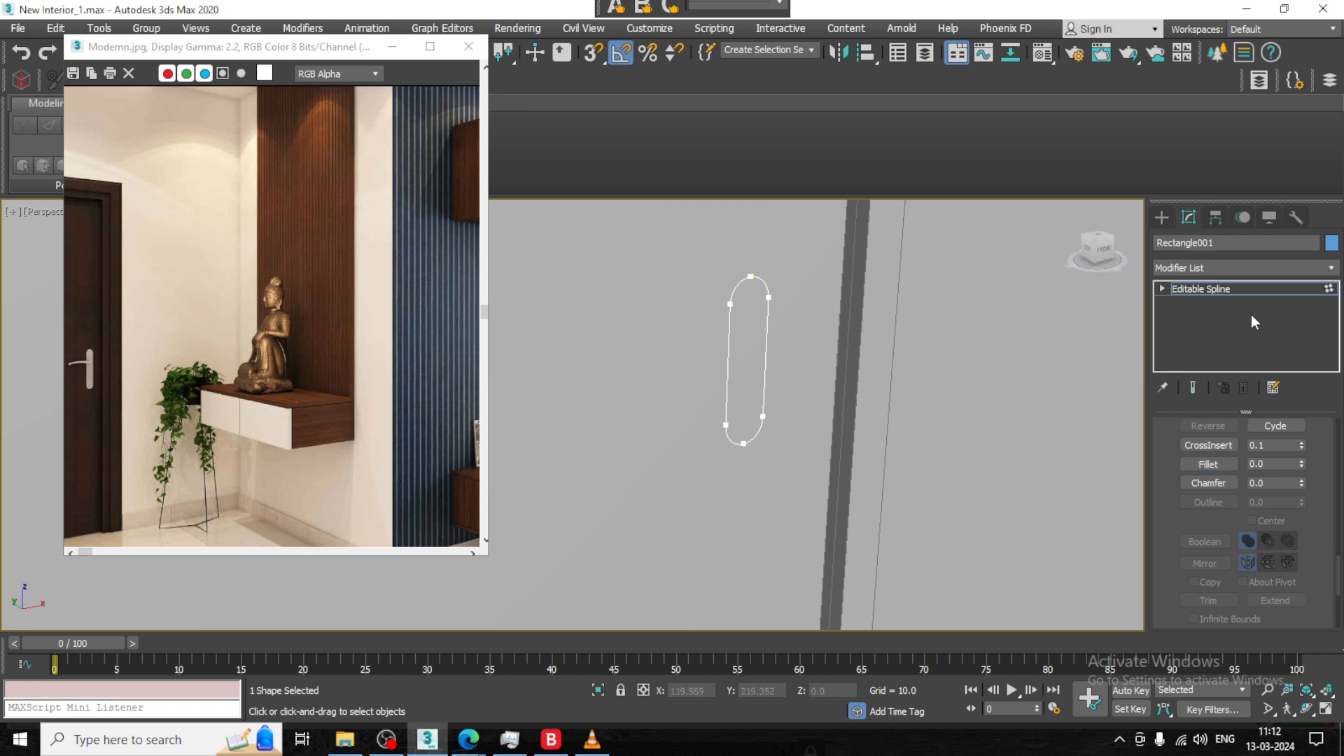
Leave vertex editing and add an Extrude modifier to the rounded backplate outline
click(1238, 288)
click(1238, 267)
scroll(1238, 371, down, 4)
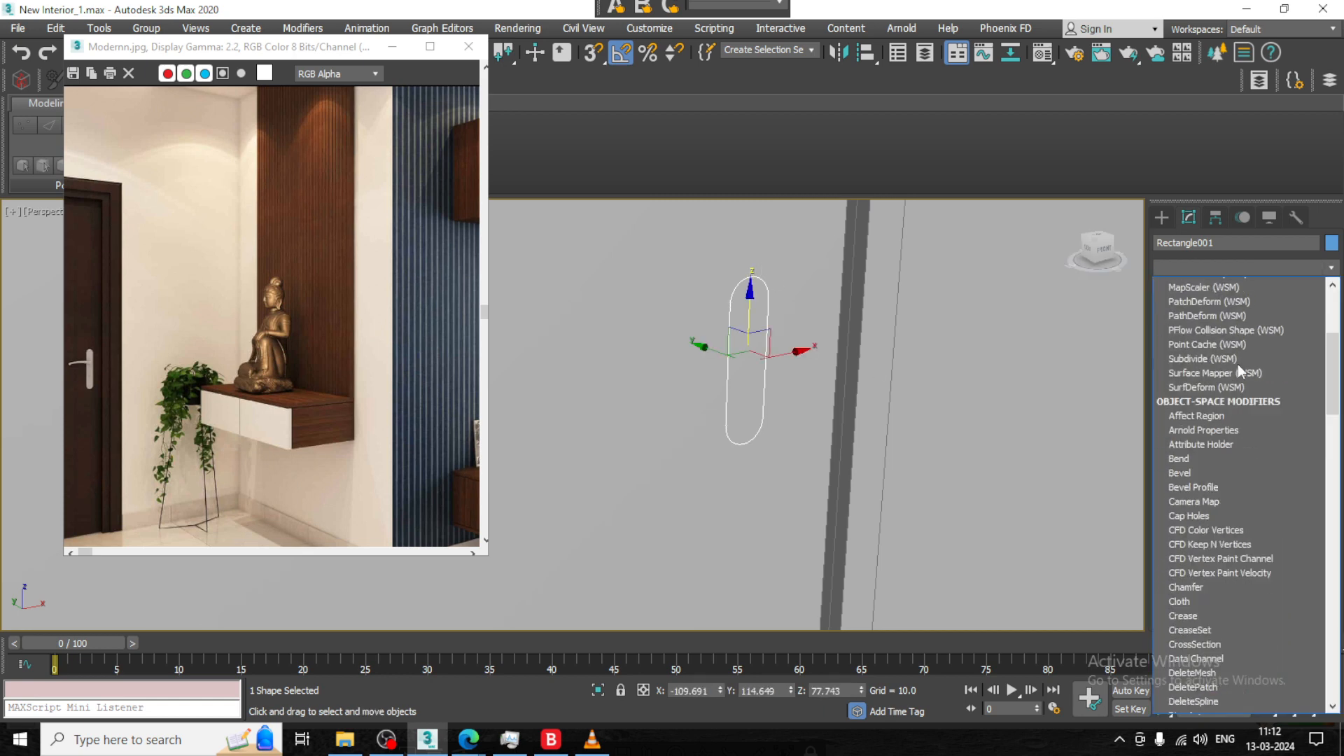
text(ex)
key(Return)
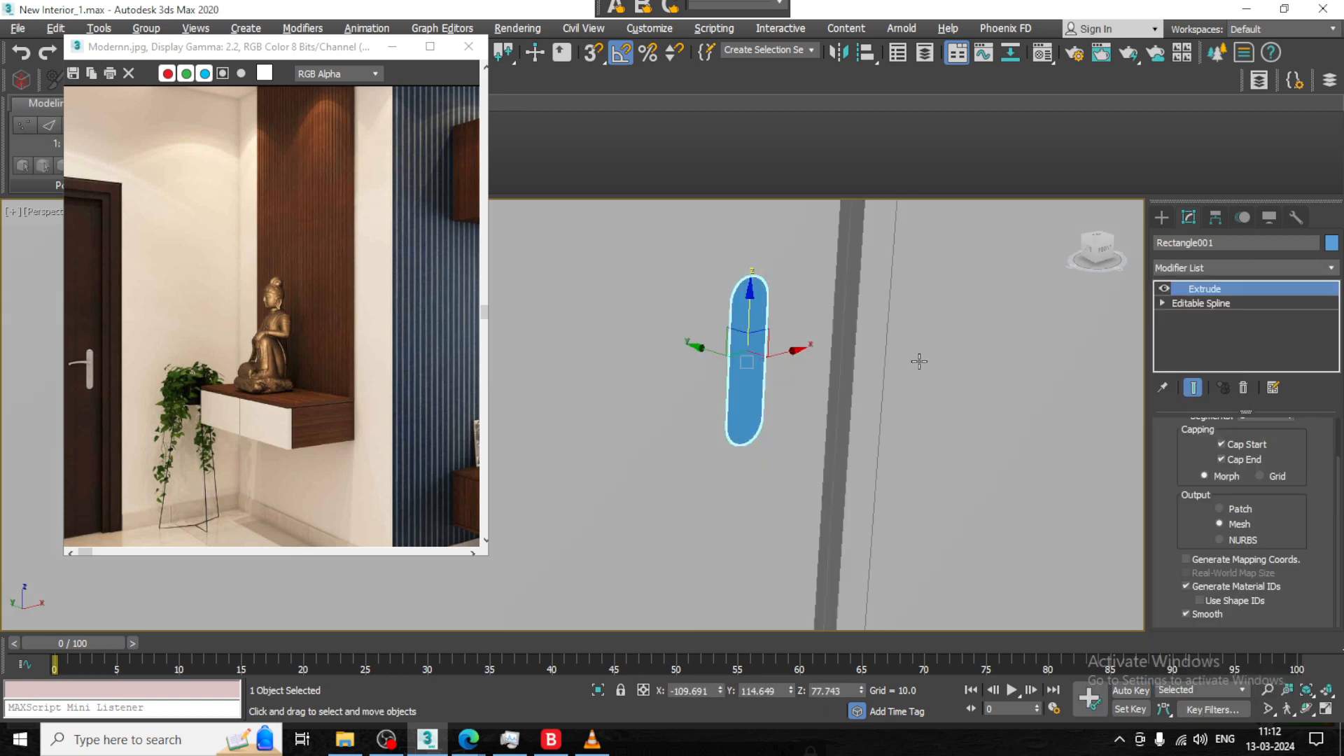
Set the backplate's Extrude amount to 0.2
alt+middle_drag(918, 360, 934, 368)
scroll(934, 367, up, 3)
drag(1312, 491, 1293, 556)
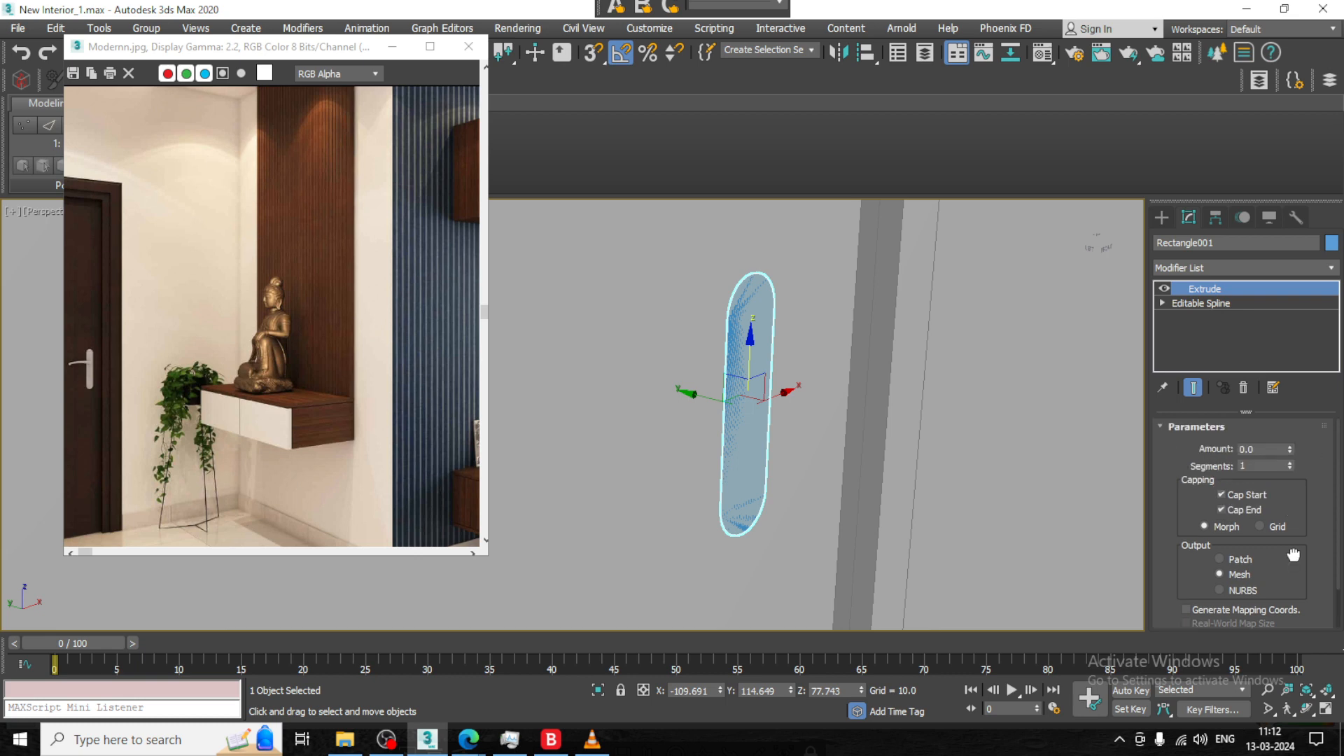
click(1290, 441)
alt+middle_drag(852, 449, 845, 447)
scroll(822, 454, up, 2)
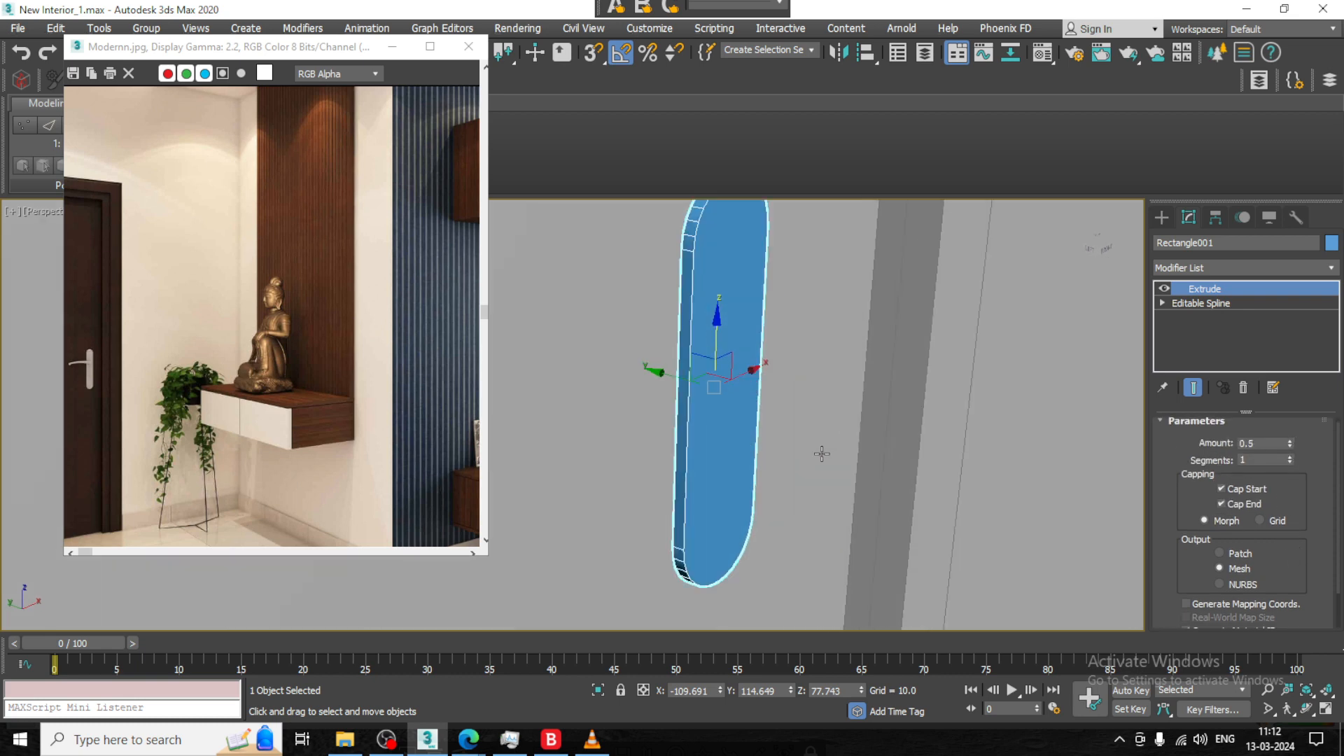
drag(1263, 443, 1175, 444)
text(0.2)
key(Return)
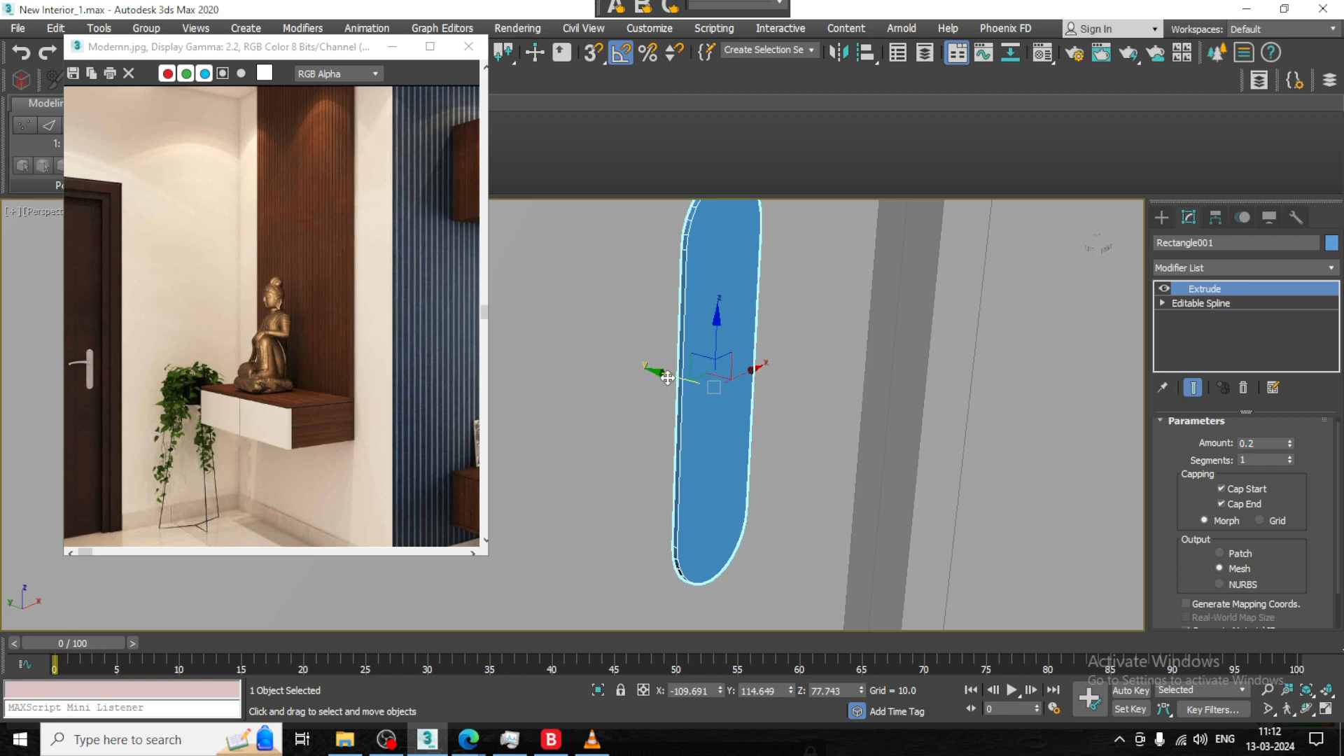
Seat the backplate against the door at about Y 114.7 and shift it toward the door's edge, to about X -104.5
drag(668, 379, 667, 377)
alt+middle_drag(810, 415, 735, 404)
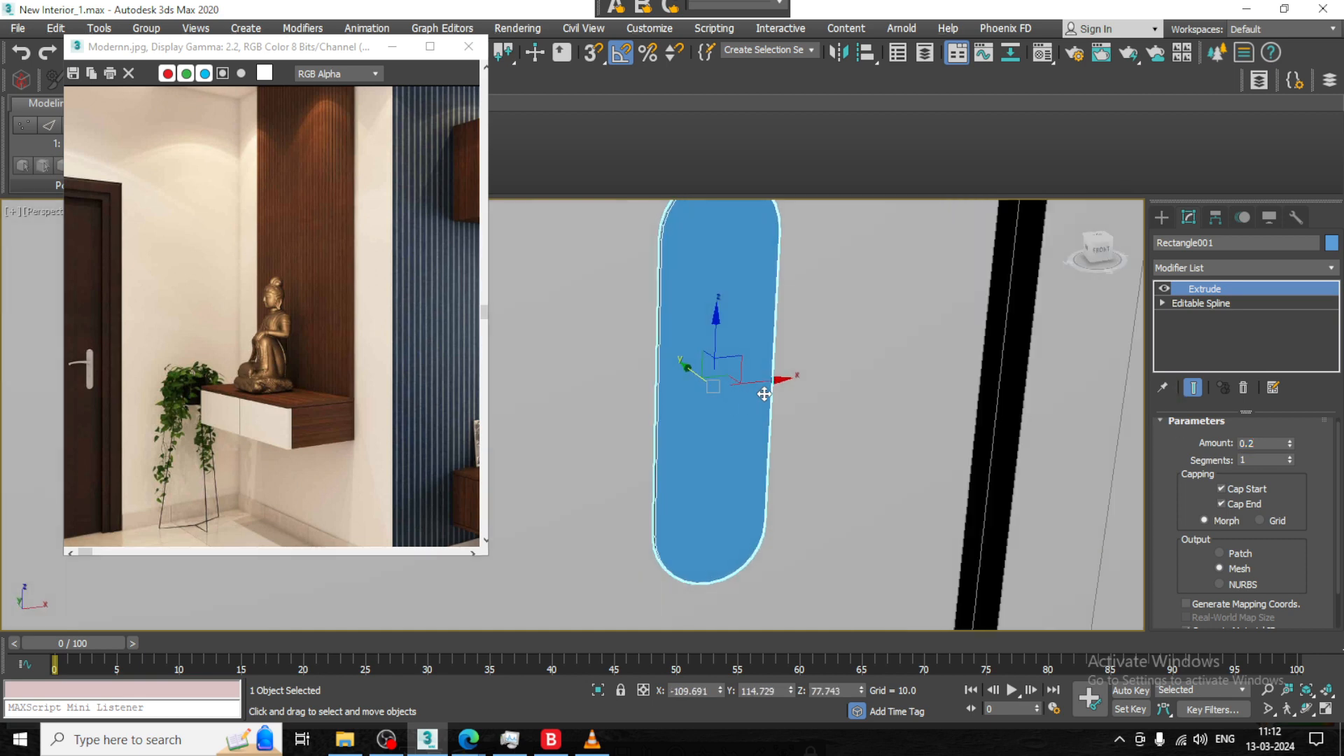
drag(753, 381, 878, 370)
scroll(878, 369, down, 3)
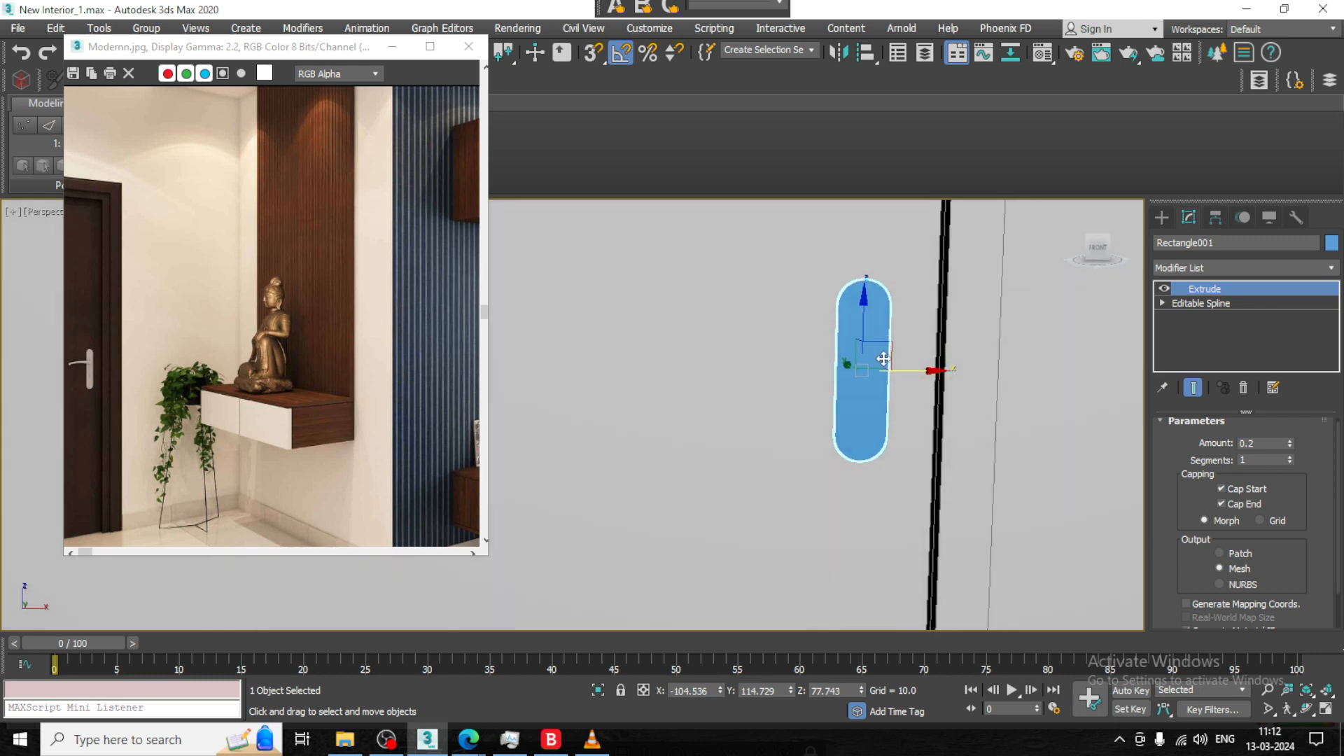
scroll(879, 358, down, 3)
scroll(885, 385, up, 1)
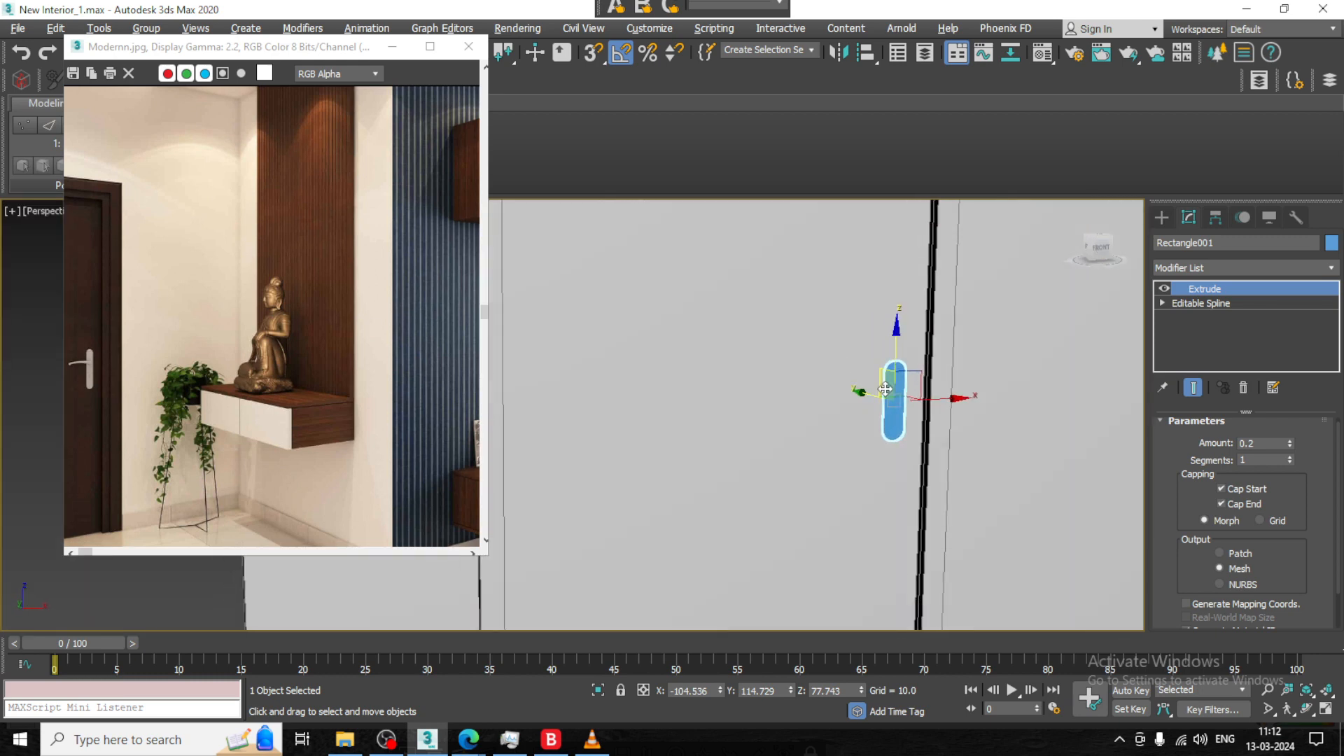
Convert the extruded backplate to Editable Poly
scroll(856, 412, up, 6)
key(e)
click(1162, 217)
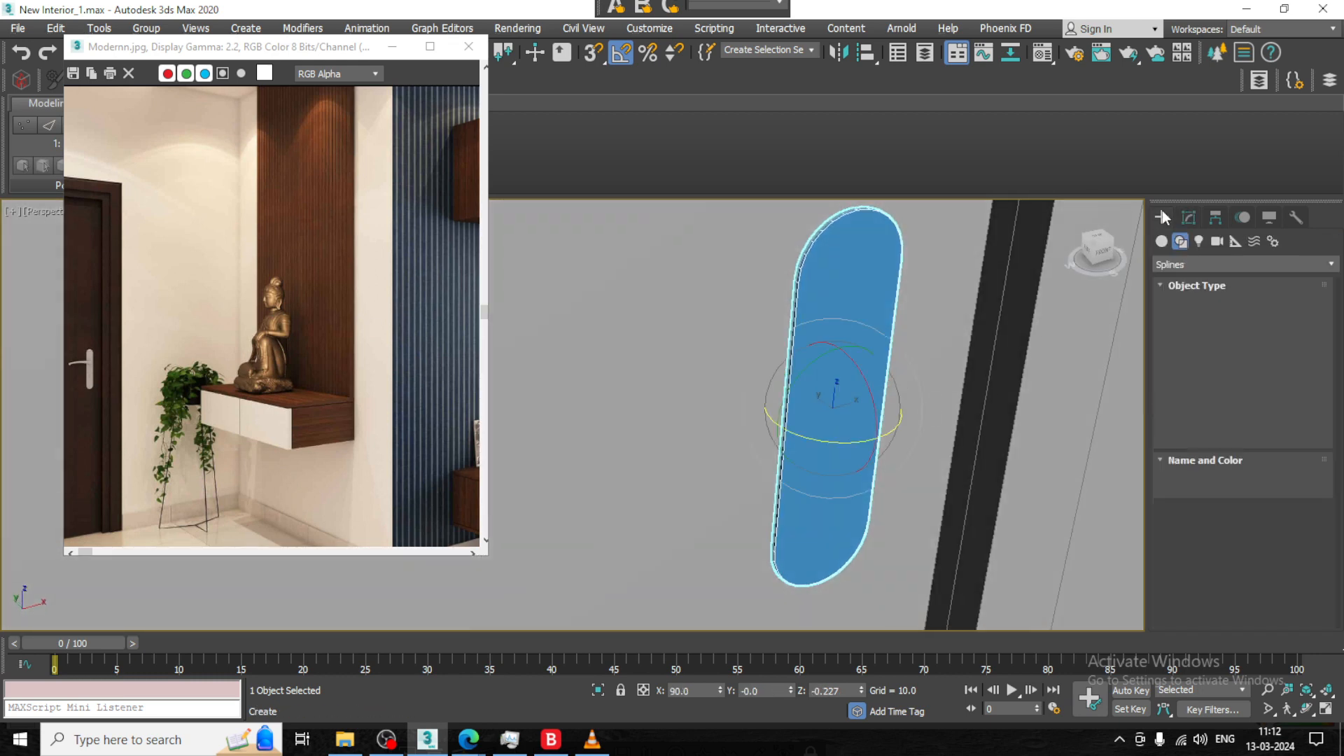
click(1162, 243)
key(w)
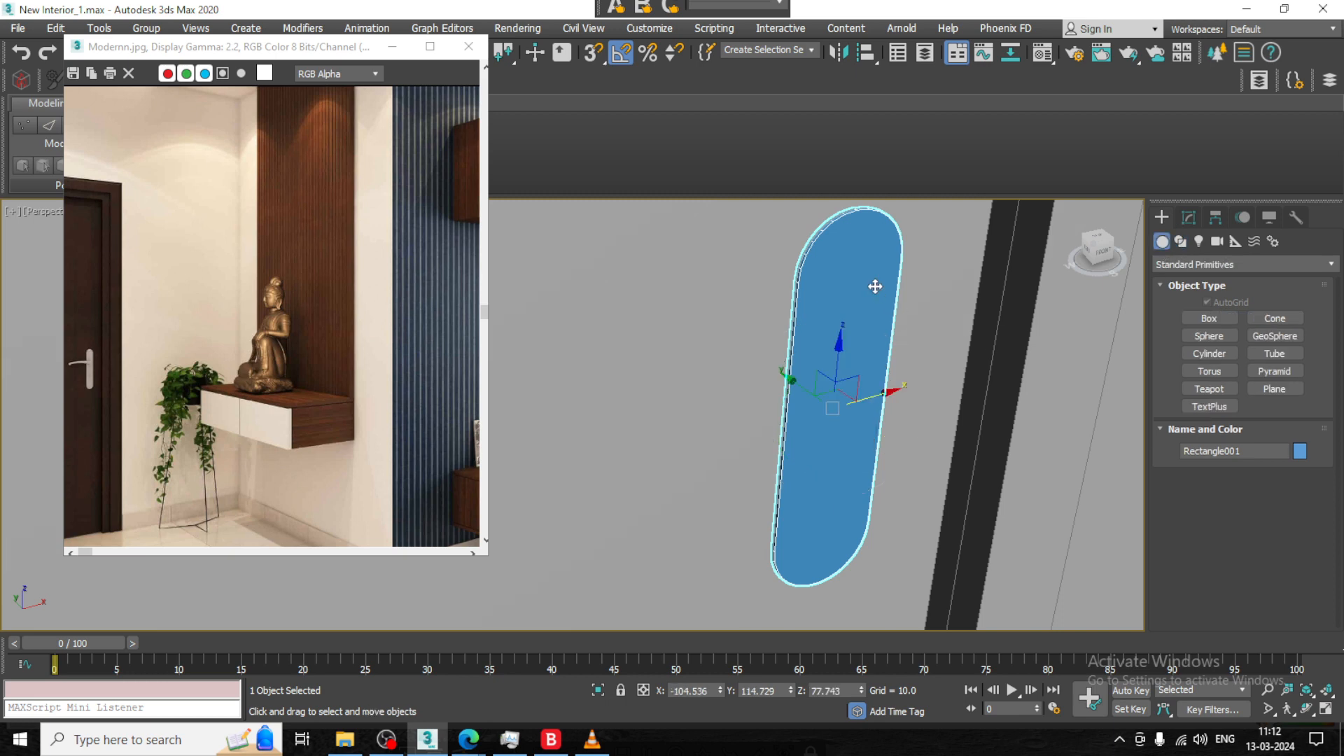
right_click(876, 285)
mouse_move(943, 458)
click(1111, 468)
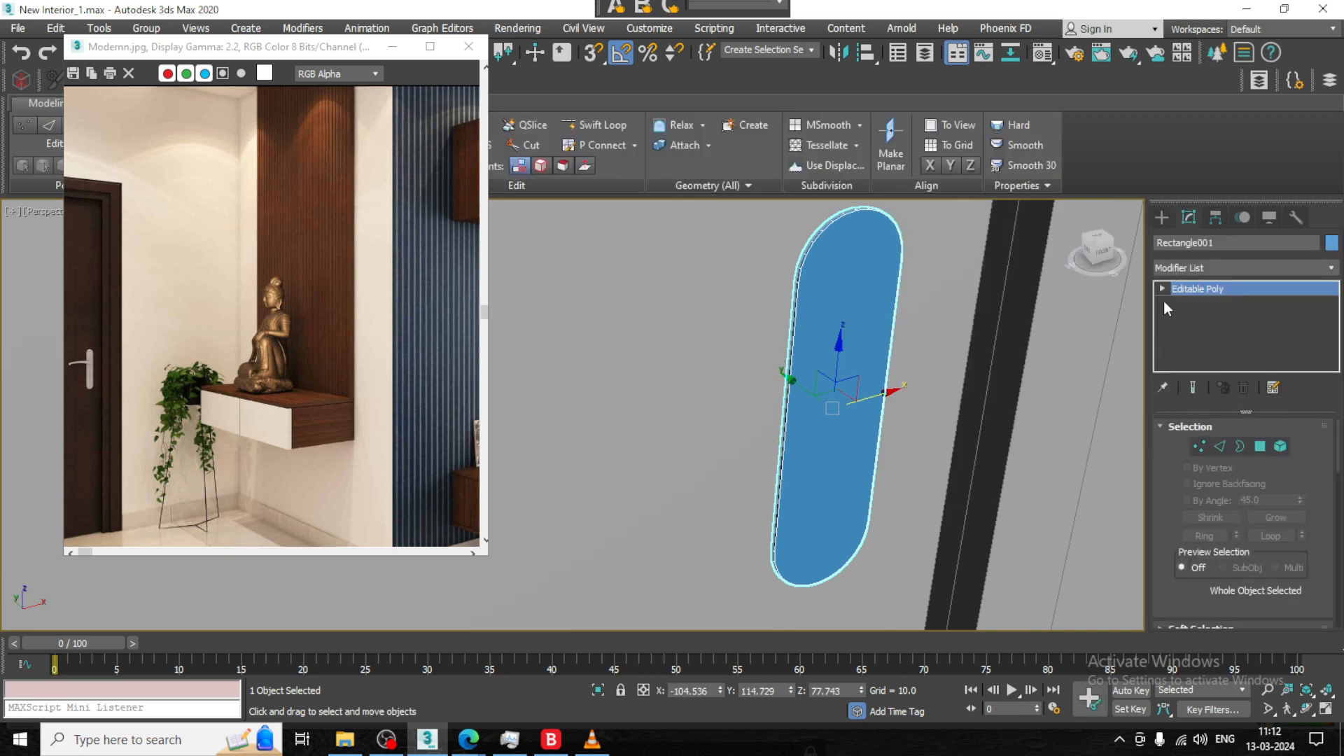
Draw a cylinder about 1.06 high on the upper part of the backplate and enlarge its radius to about 0.87
click(1162, 217)
click(1226, 342)
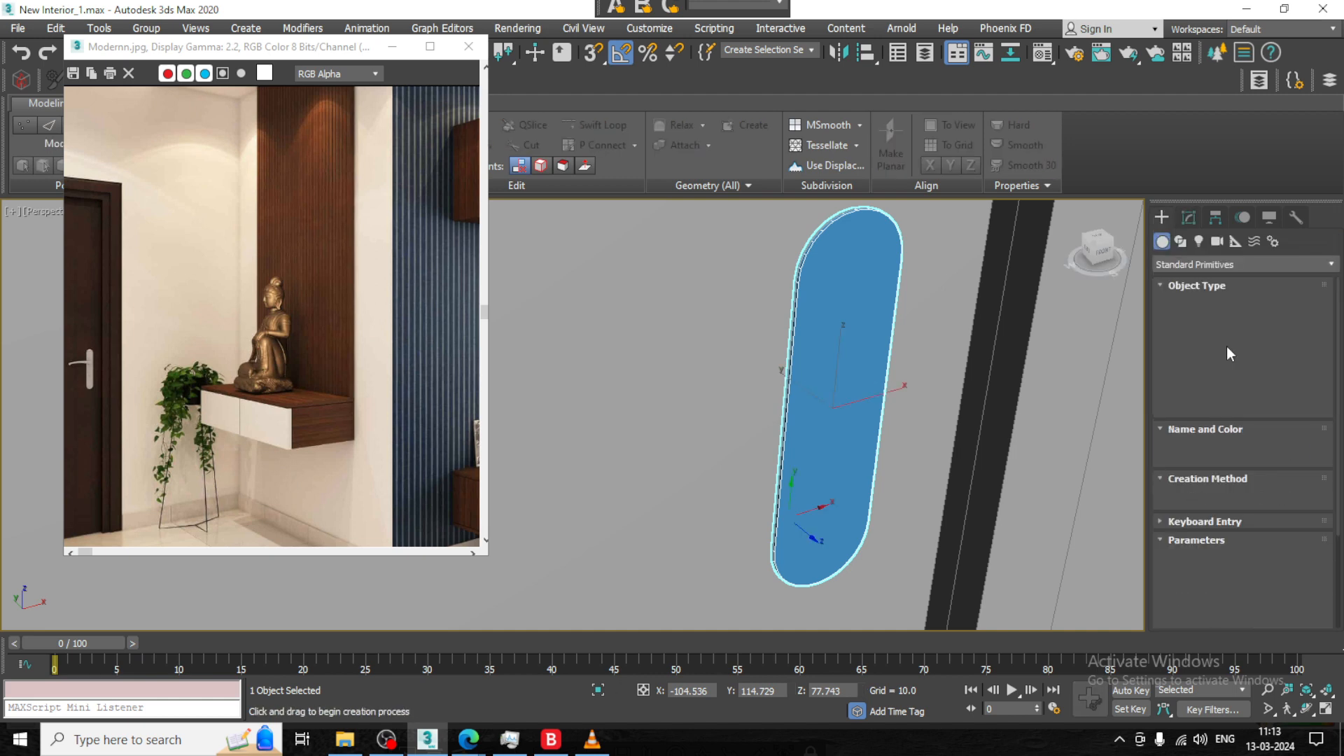
alt+middle_drag(838, 423, 812, 403)
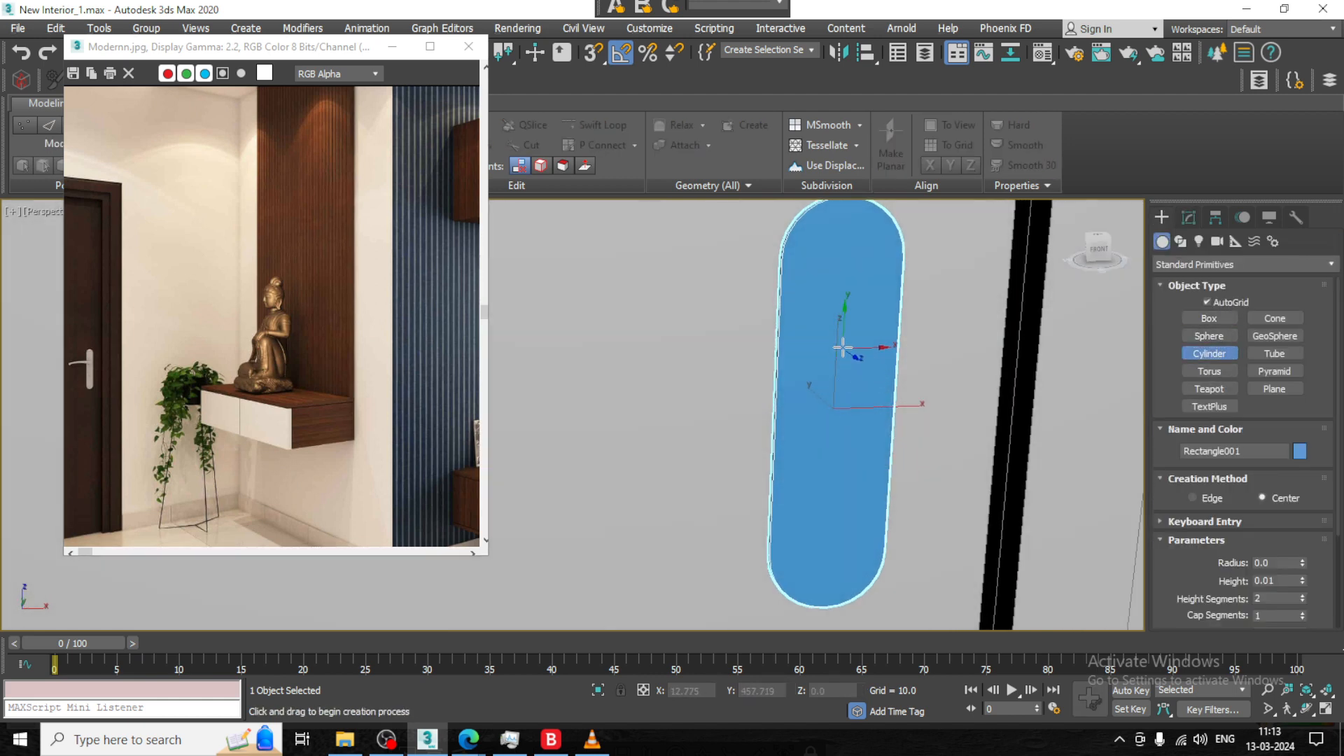
drag(841, 333, 850, 341)
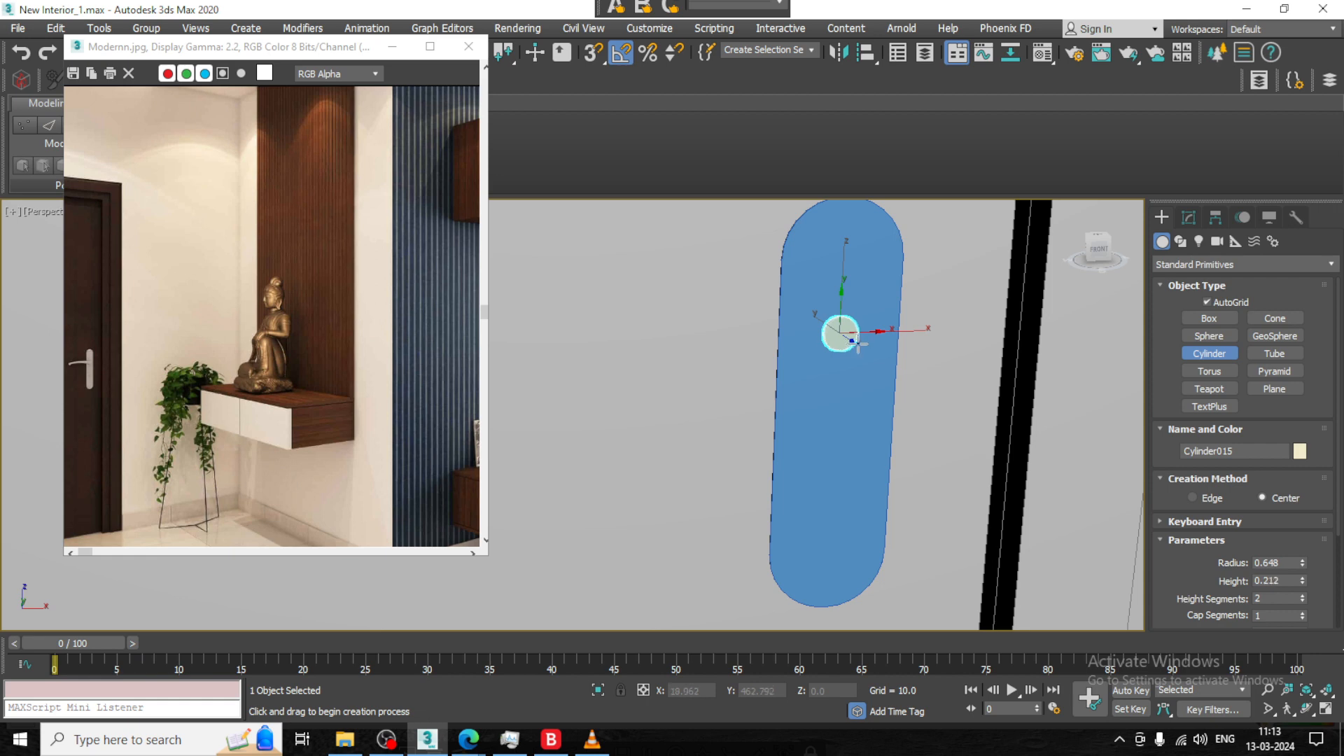
click(864, 361)
key(w)
scroll(896, 378, up, 2)
alt+middle_drag(1012, 344, 1046, 339)
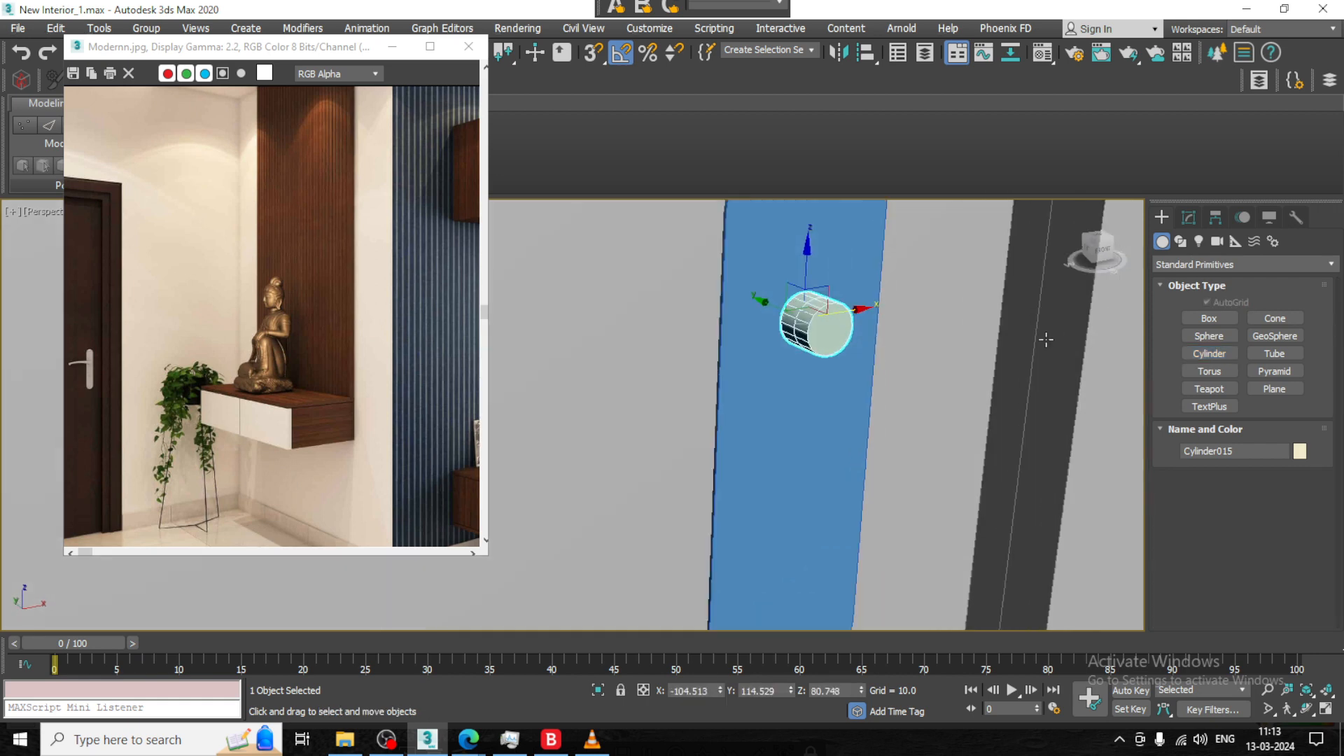
click(1188, 218)
drag(1303, 452, 1301, 434)
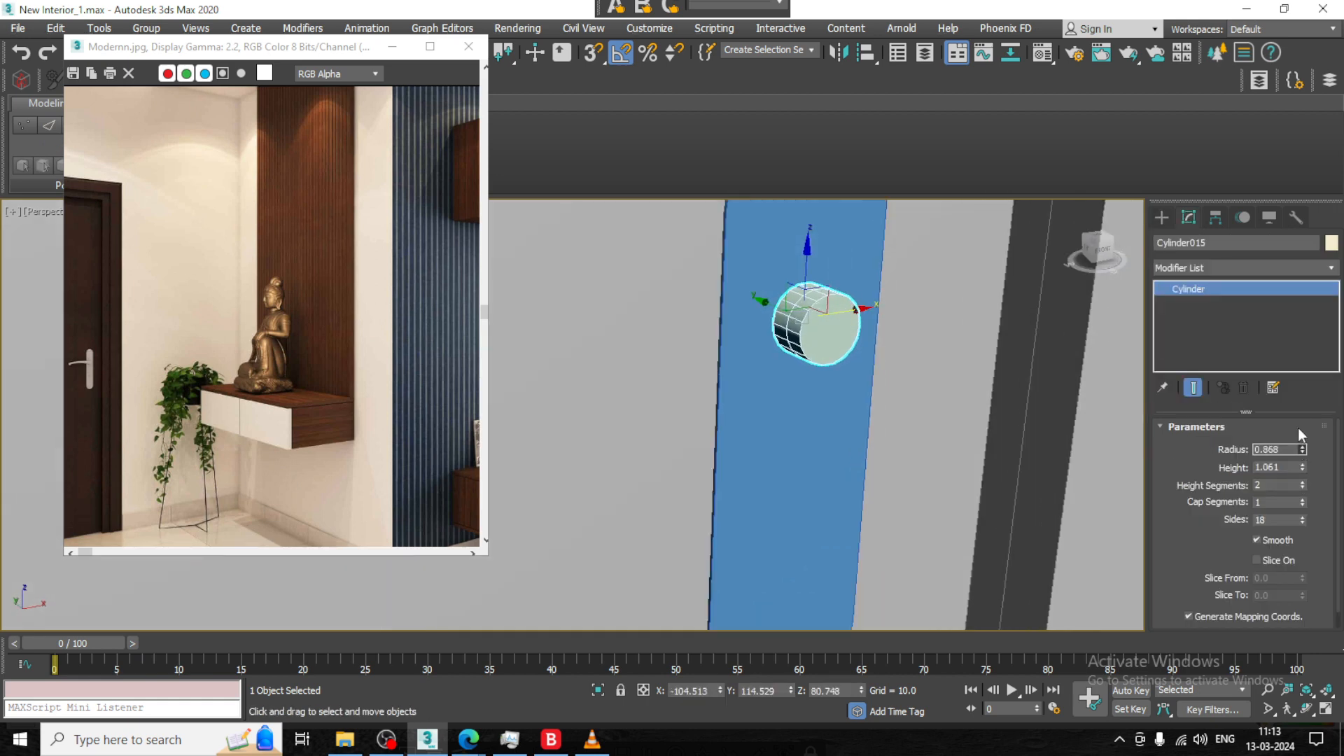
Convert the cylinder to Editable Poly and push it into the backplate, to about Y 114.9
right_click(802, 342)
mouse_move(910, 505)
click(1051, 516)
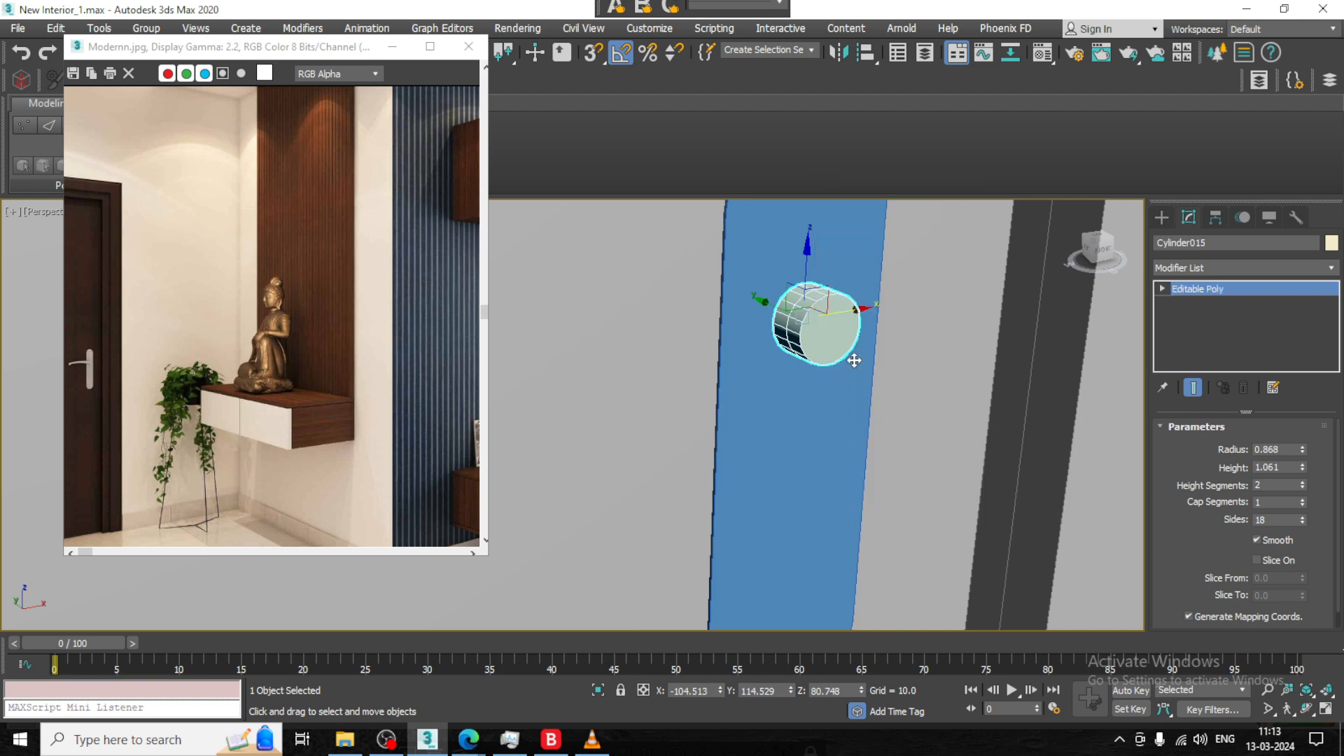
drag(773, 308, 762, 303)
alt+middle_drag(770, 315, 804, 341)
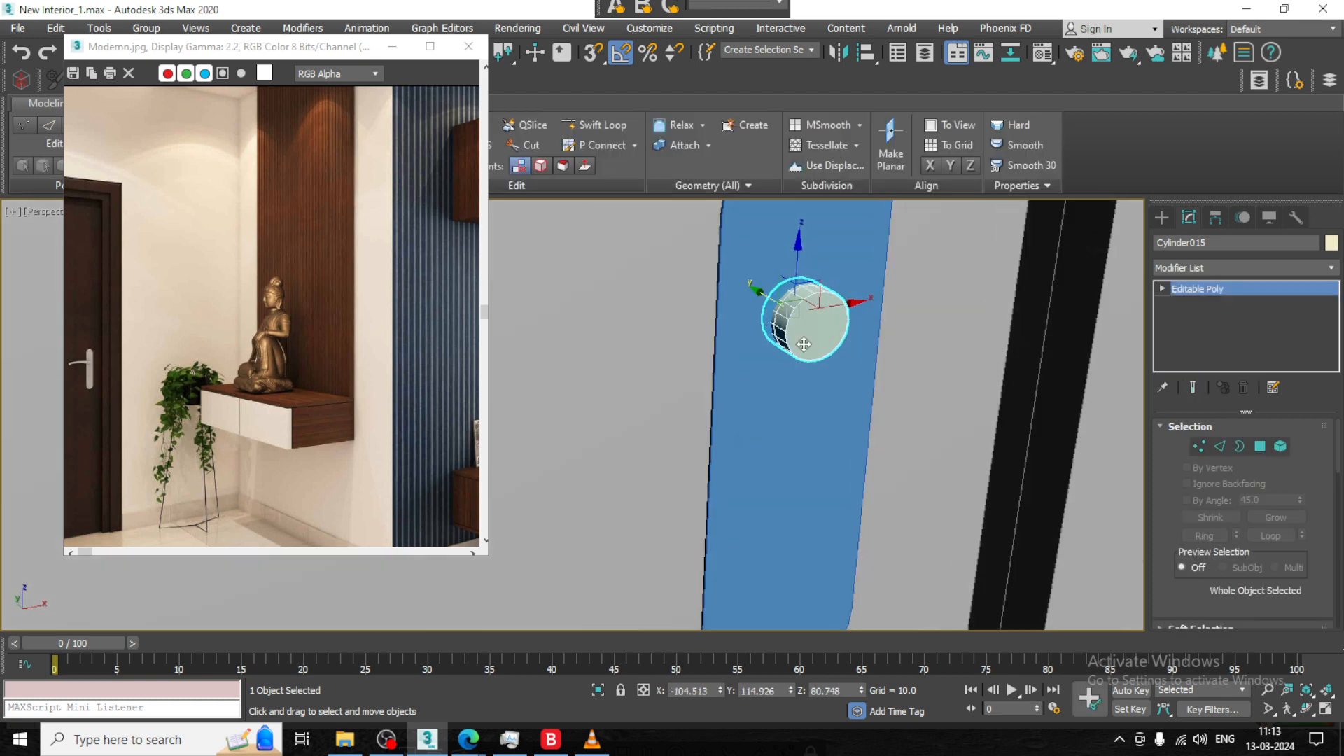
Inset the cylinder's front polygon by about 0.15
key(4)
click(830, 329)
scroll(1240, 567, down, 4)
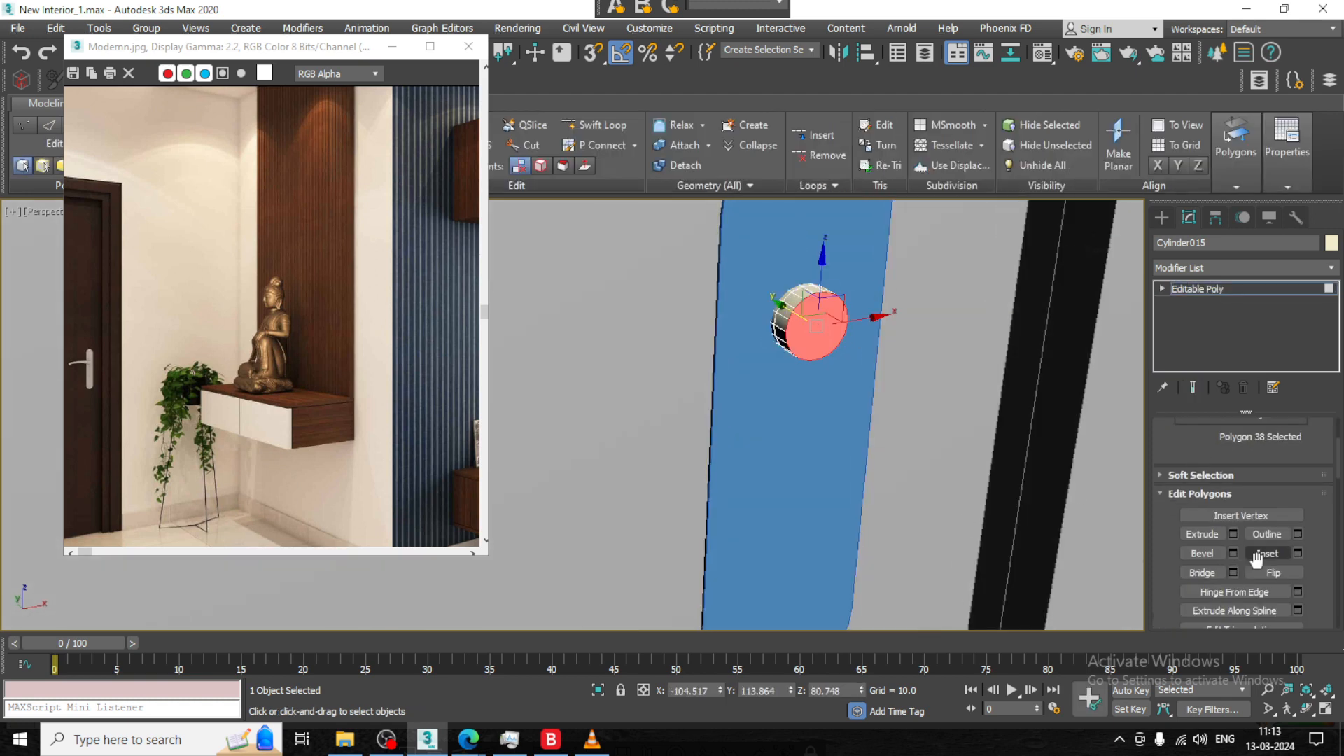
click(1298, 554)
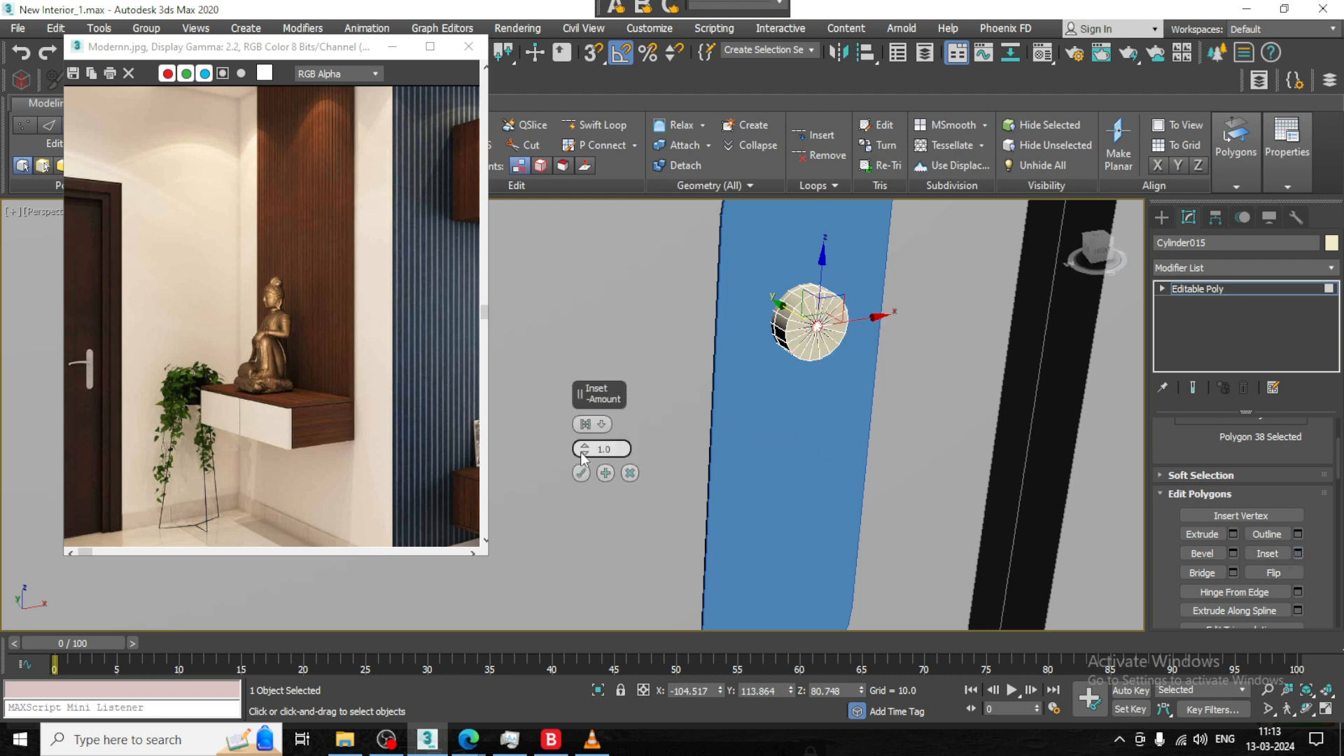
drag(581, 452, 605, 457)
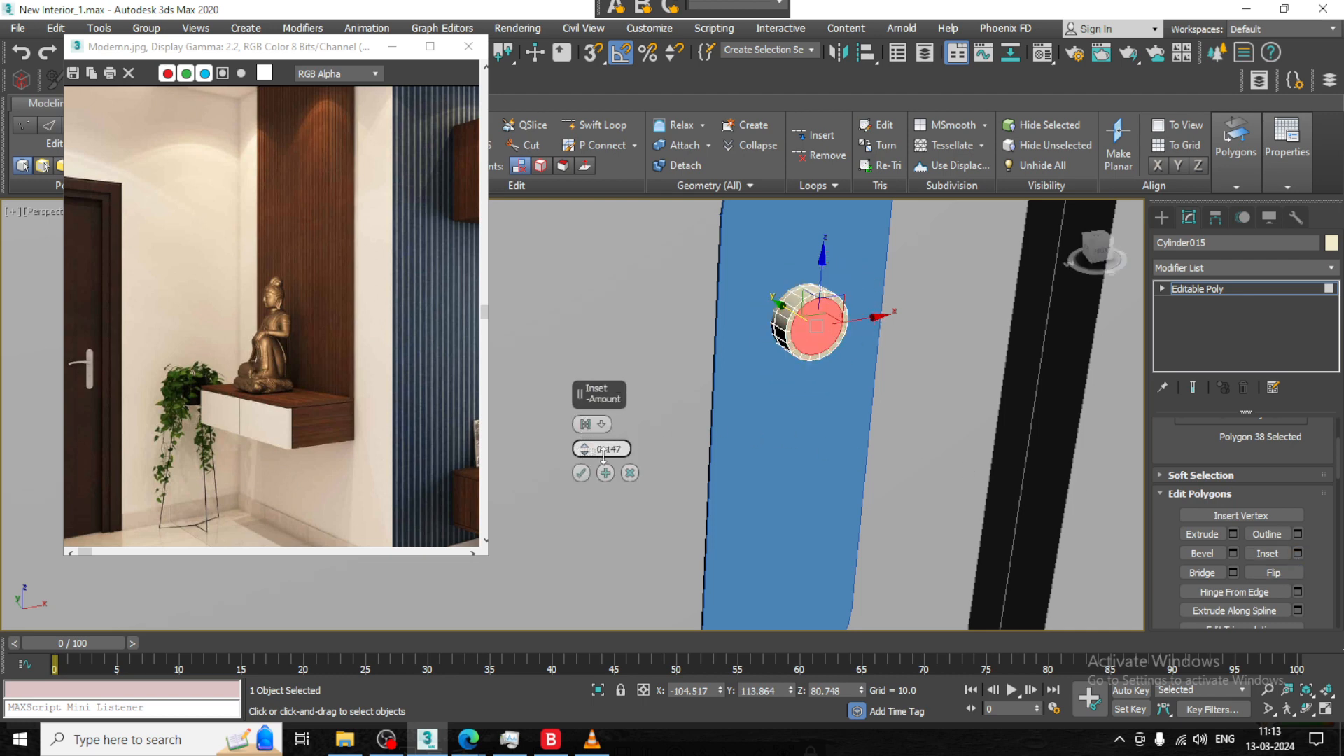
click(581, 473)
Extrude the inset front polygon outward by about 1.59 to form the handle's stem
alt+middle_drag(745, 413, 779, 419)
scroll(780, 419, up, 2)
click(1233, 535)
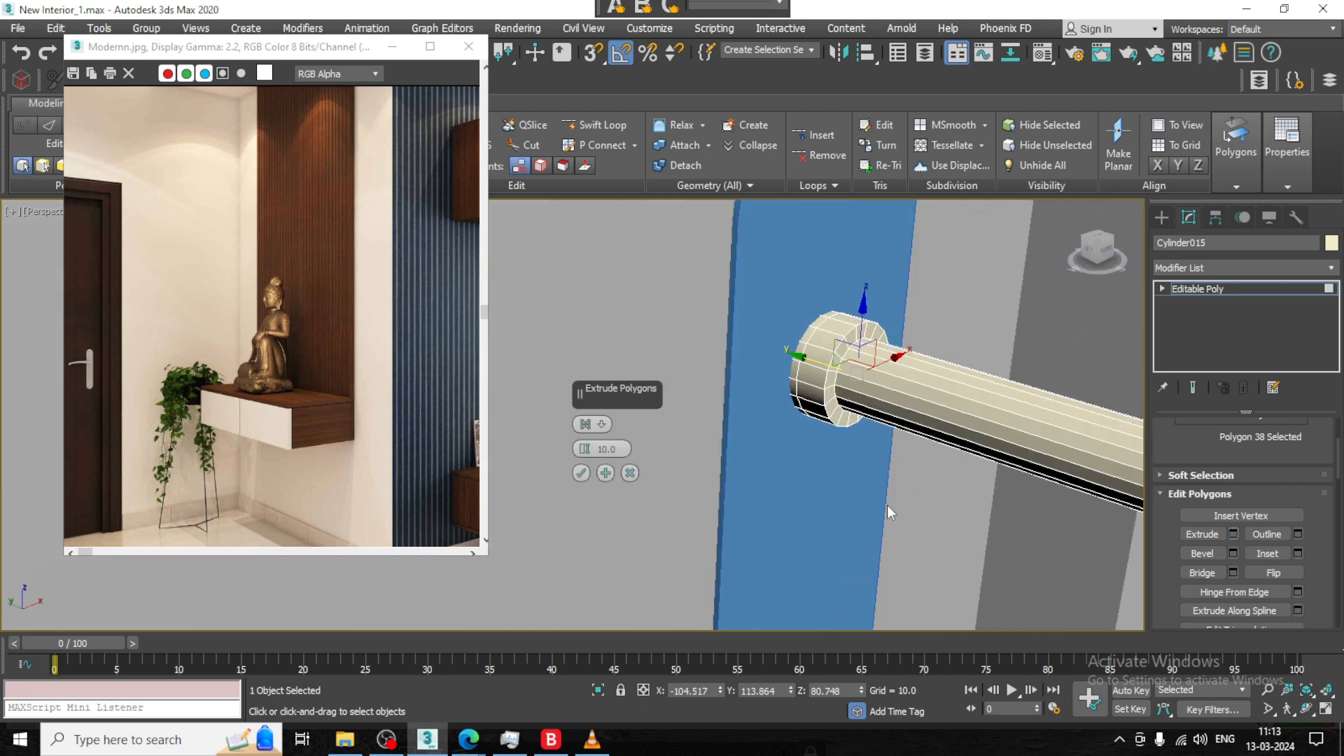
drag(593, 476, 618, 512)
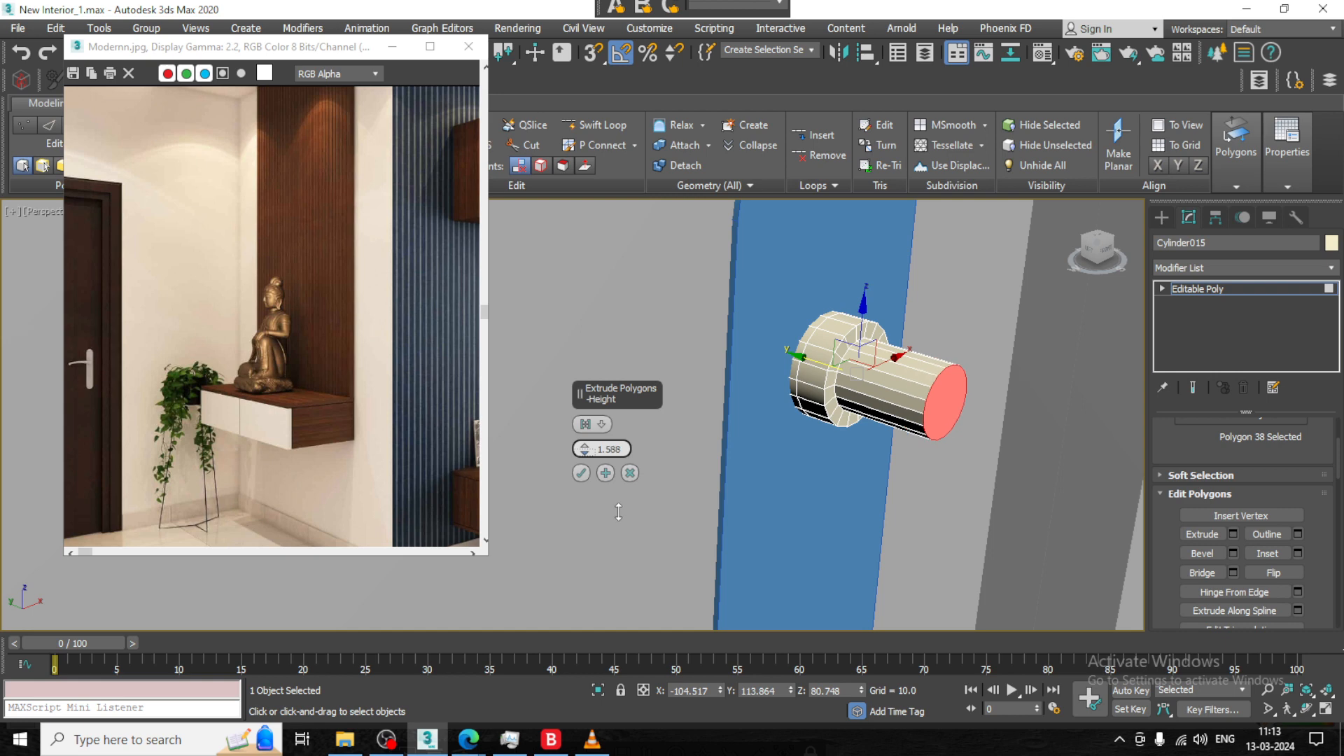
click(581, 475)
Add an edge loop around the stem near its outer end with Swift Loop
alt+middle_drag(888, 436, 979, 415)
click(615, 127)
click(910, 396)
right_click(990, 396)
scroll(973, 414, up, 3)
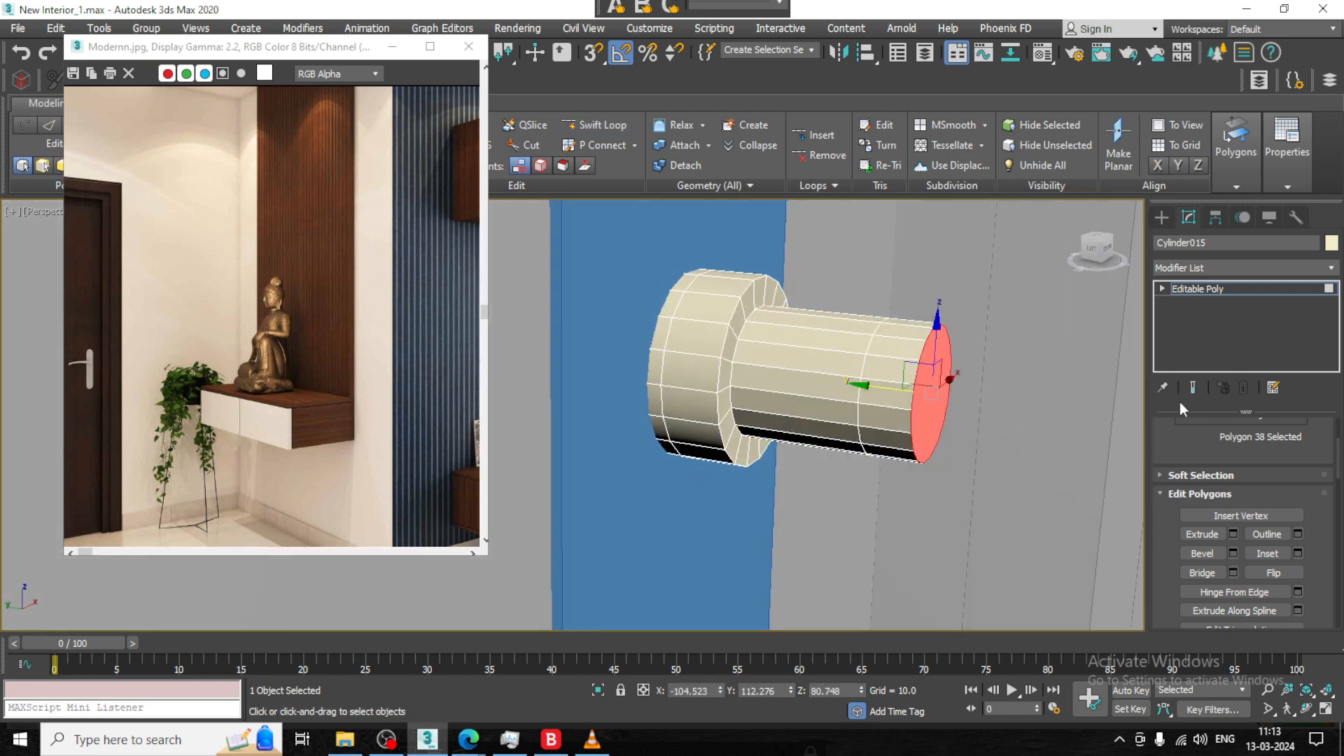
Extrude the six side polygons on the stem's outer end band by about 7.81 to form the lever
key(4)
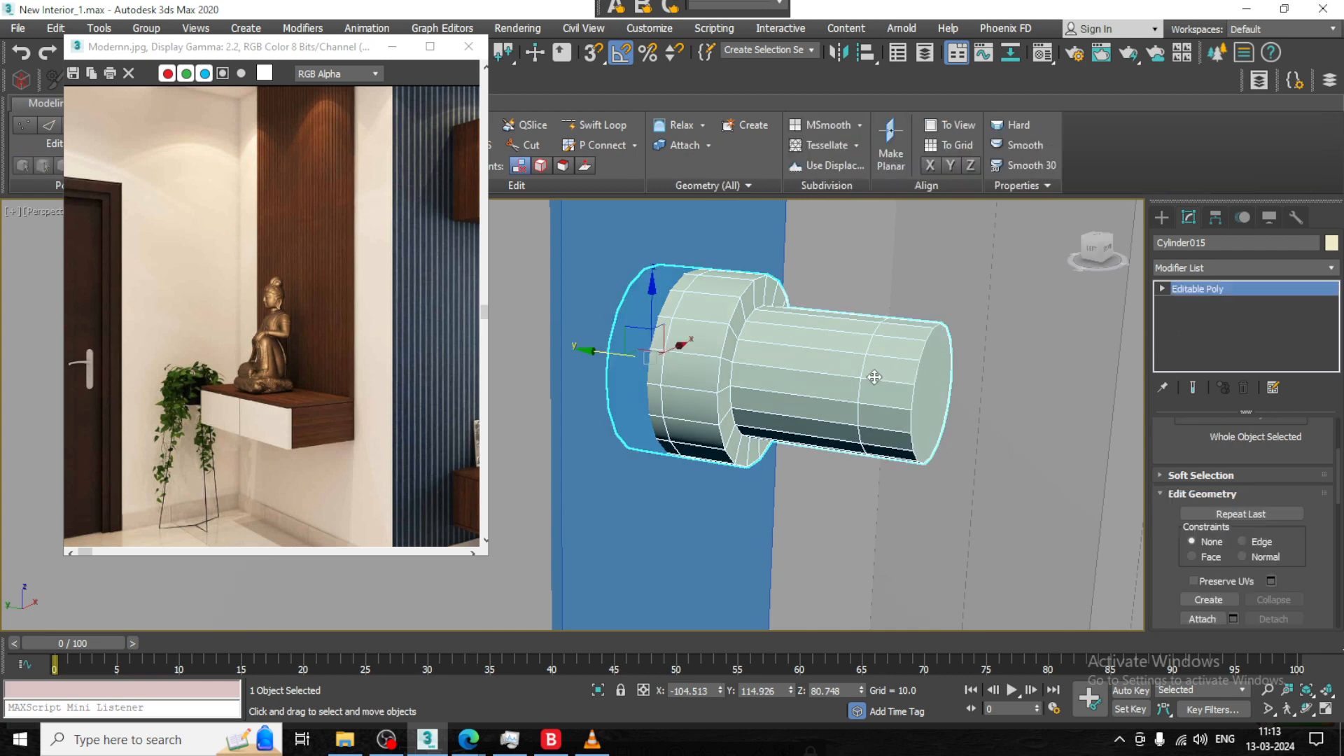
key(4)
click(884, 374)
ctrl+click(885, 399)
ctrl+click(885, 418)
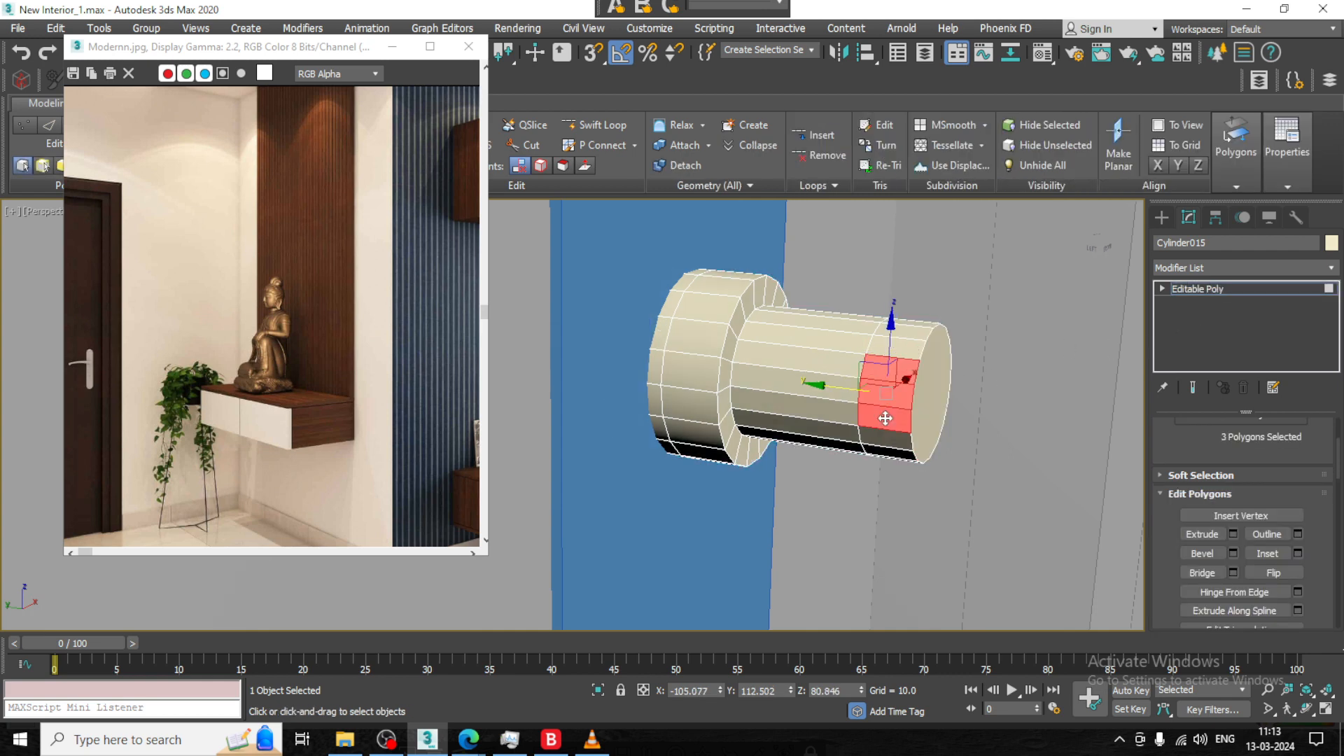
ctrl+click(880, 443)
ctrl+click(880, 453)
alt+middle_drag(973, 447, 943, 423)
ctrl+click(906, 352)
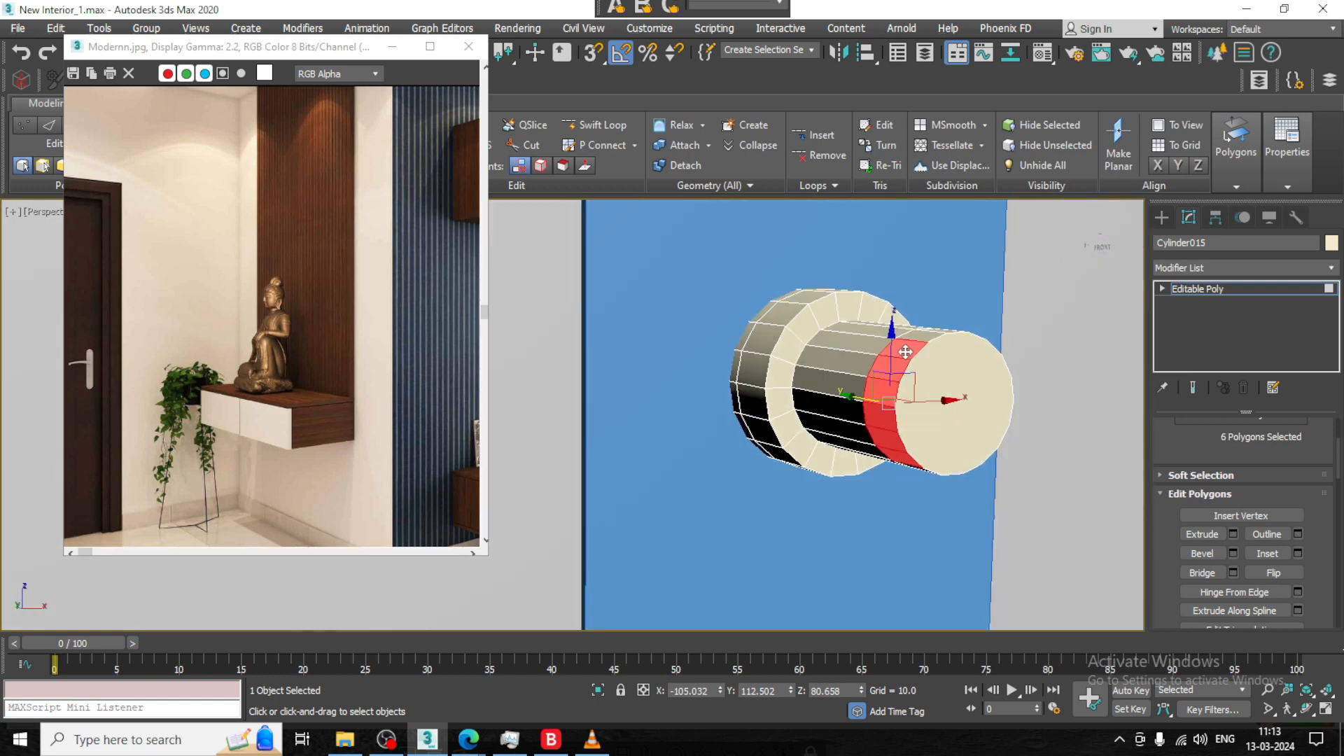
click(1236, 535)
scroll(884, 450, down, 8)
alt+middle_drag(875, 449, 853, 449)
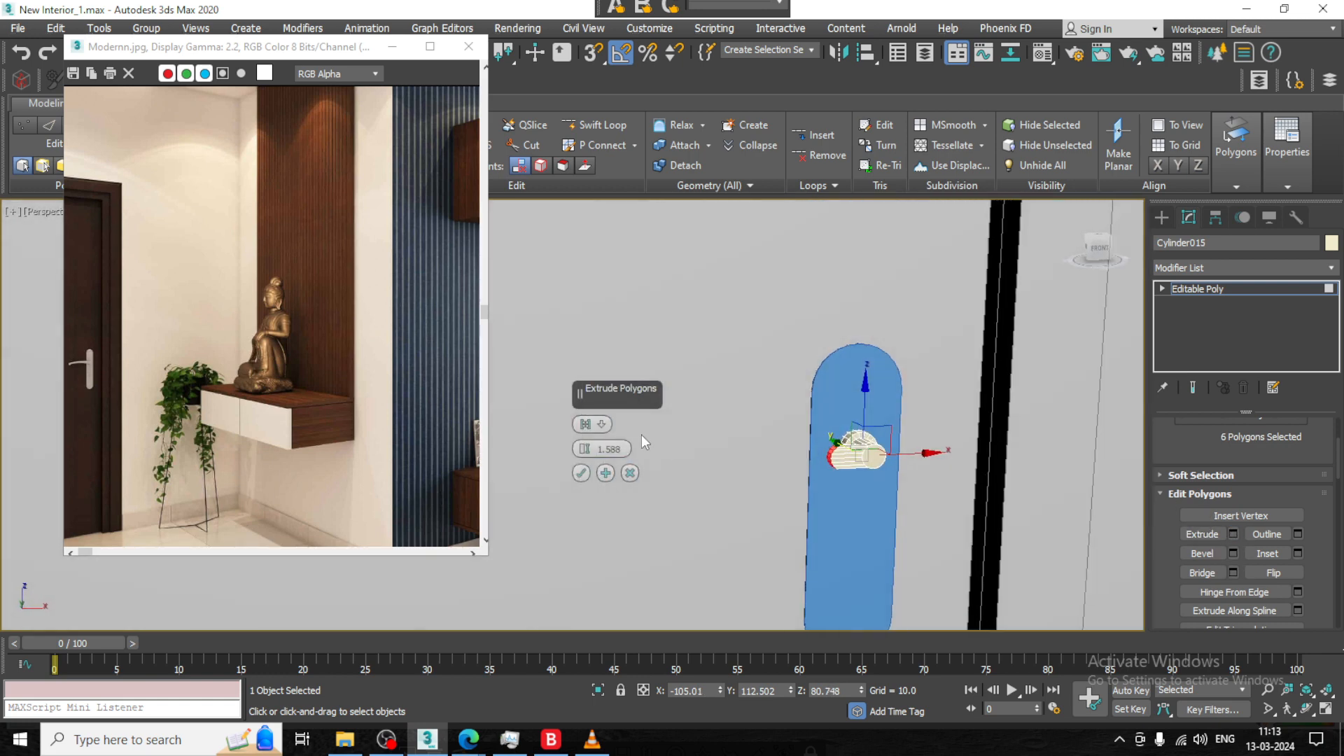
drag(583, 454, 641, 404)
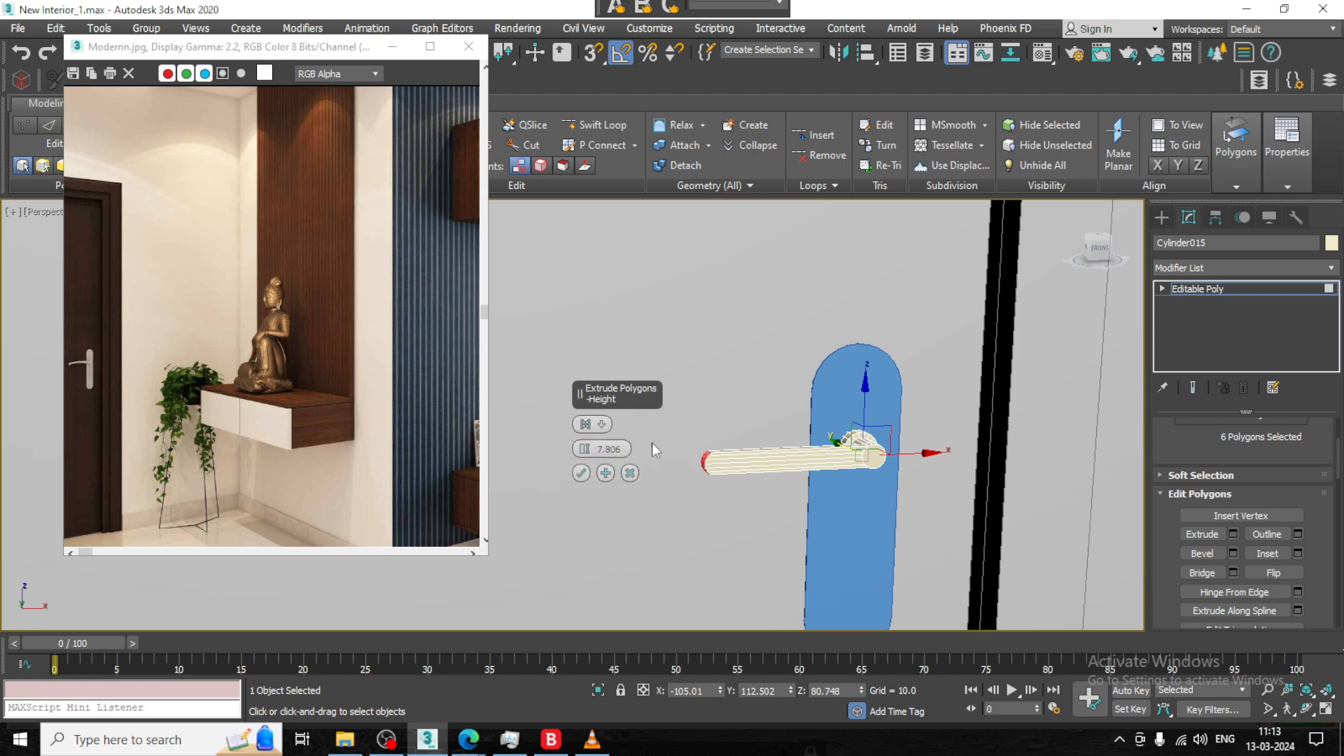
click(581, 473)
Add an edge loop around the lever near its free end with Swift Loop
click(609, 127)
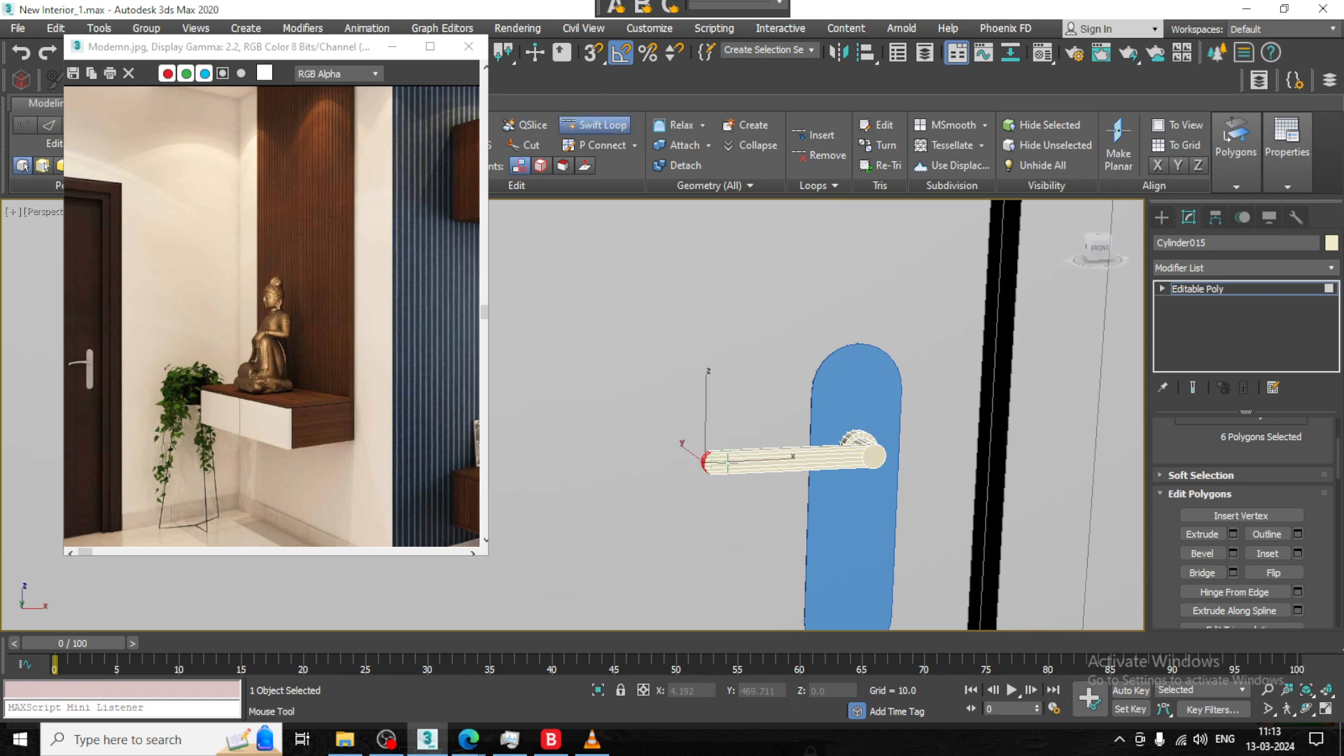
click(751, 461)
right_click(752, 463)
Lower the 14 vertices at the lever's tip to about Z 80.29 so its end bends slightly downward
scroll(753, 464, up, 4)
key(1)
drag(609, 384, 700, 567)
scroll(805, 455, down, 6)
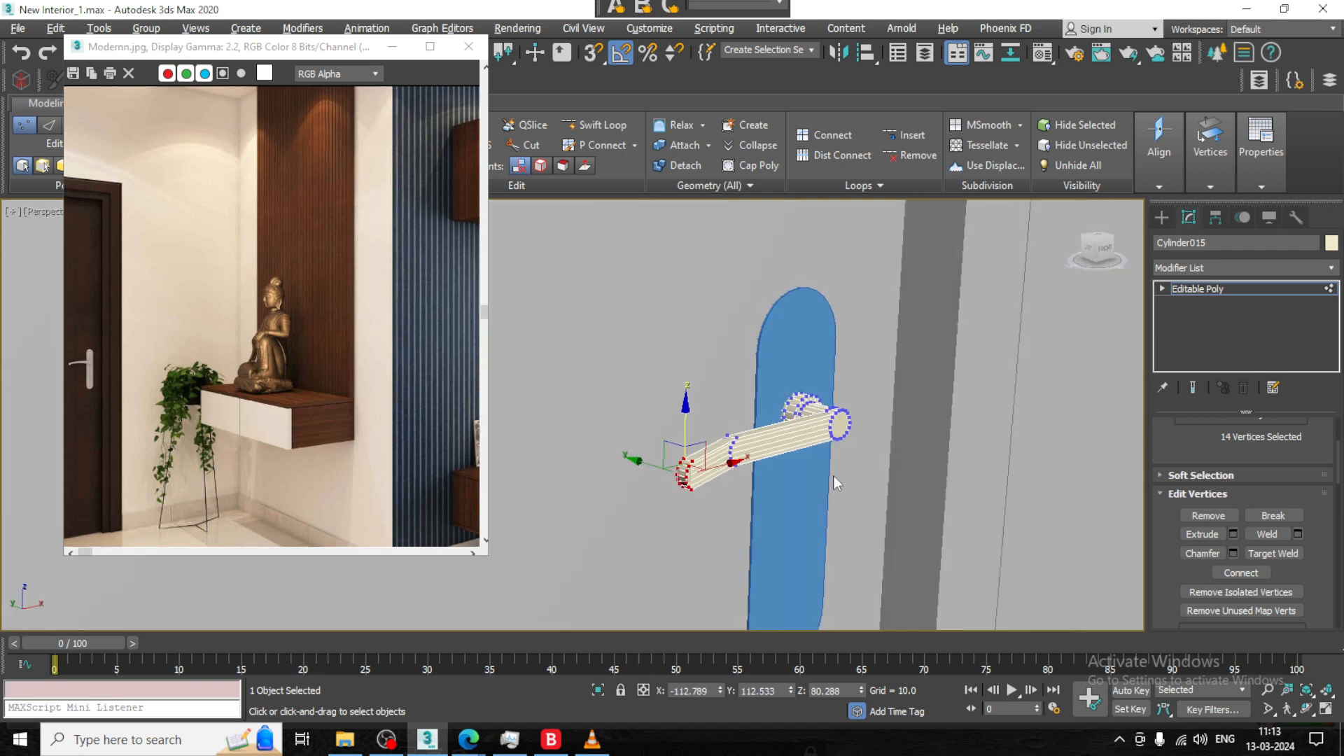
scroll(791, 462, down, 3)
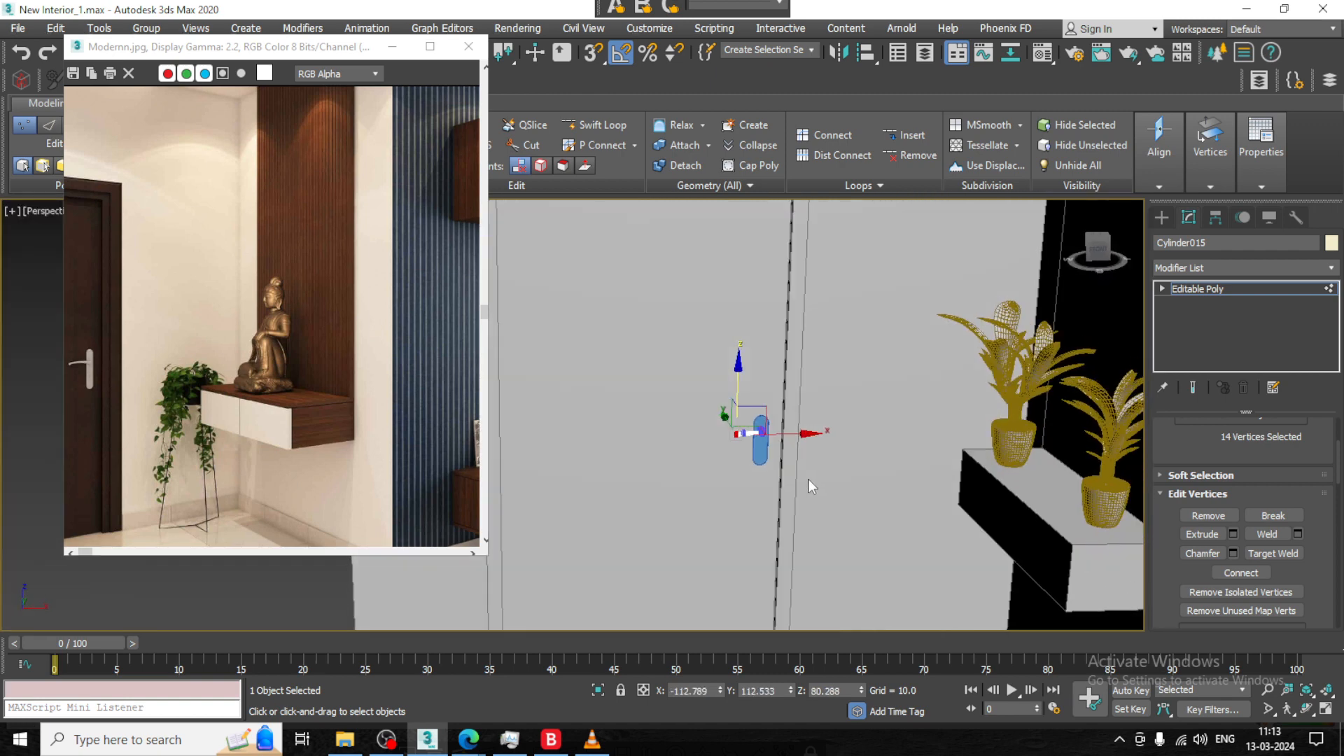
click(1265, 291)
Examine the handle's lever shape and its size on the door, both close up and within the whole room
scroll(919, 441, up, 5)
scroll(910, 436, up, 6)
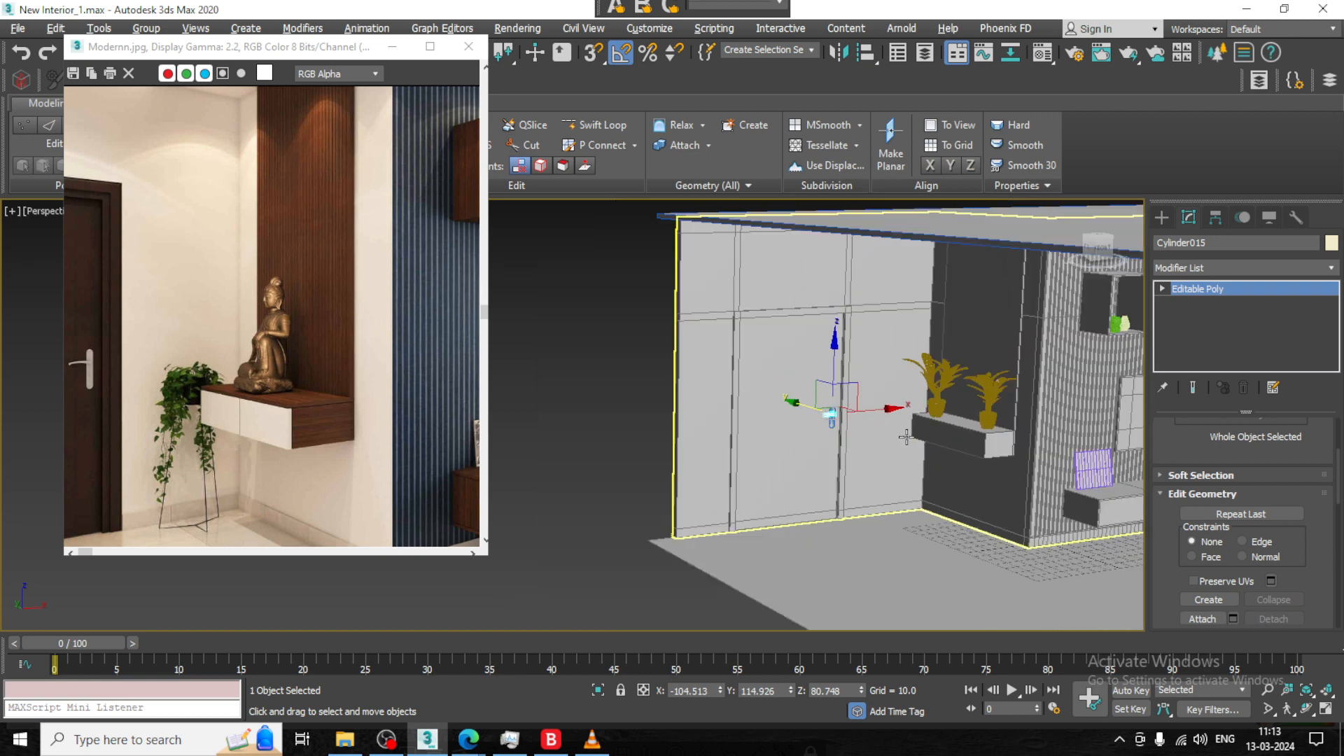
alt+middle_drag(902, 431, 690, 425)
middle_drag(690, 425, 748, 439)
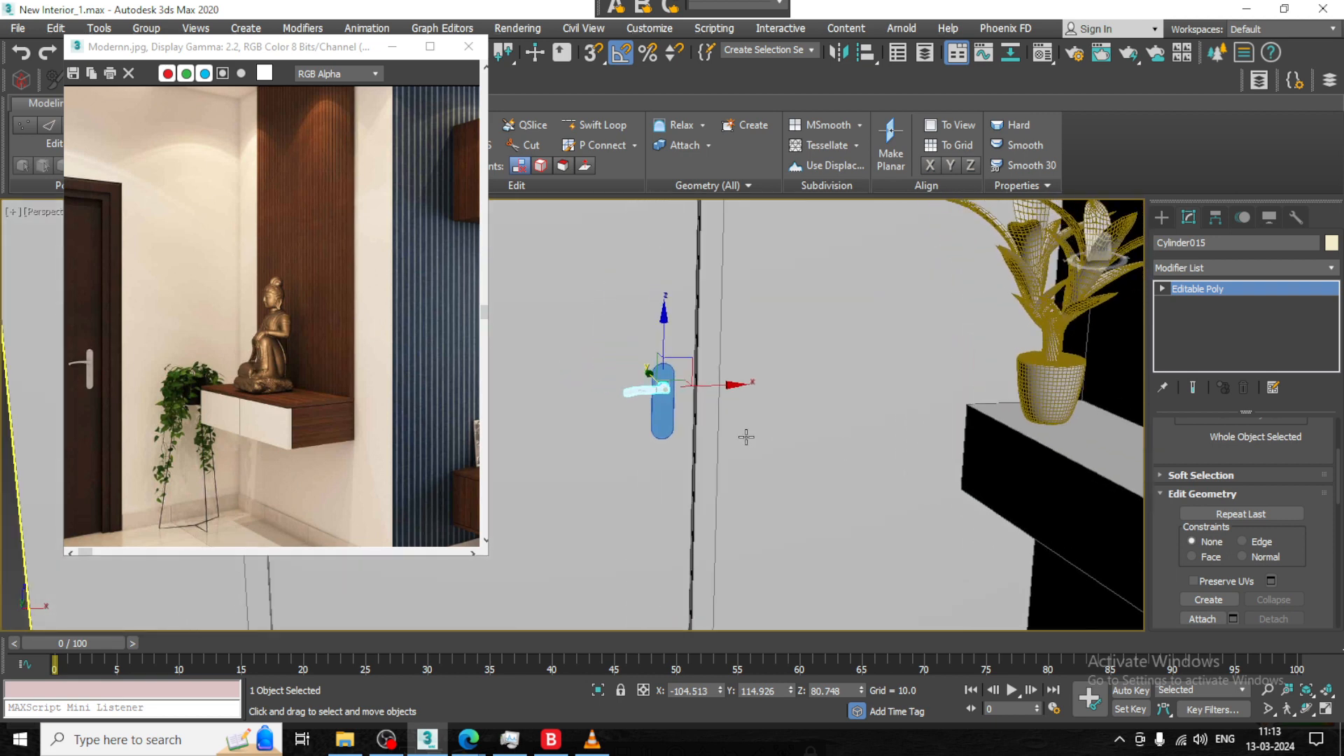
scroll(747, 438, up, 3)
key(1)
drag(511, 324, 567, 397)
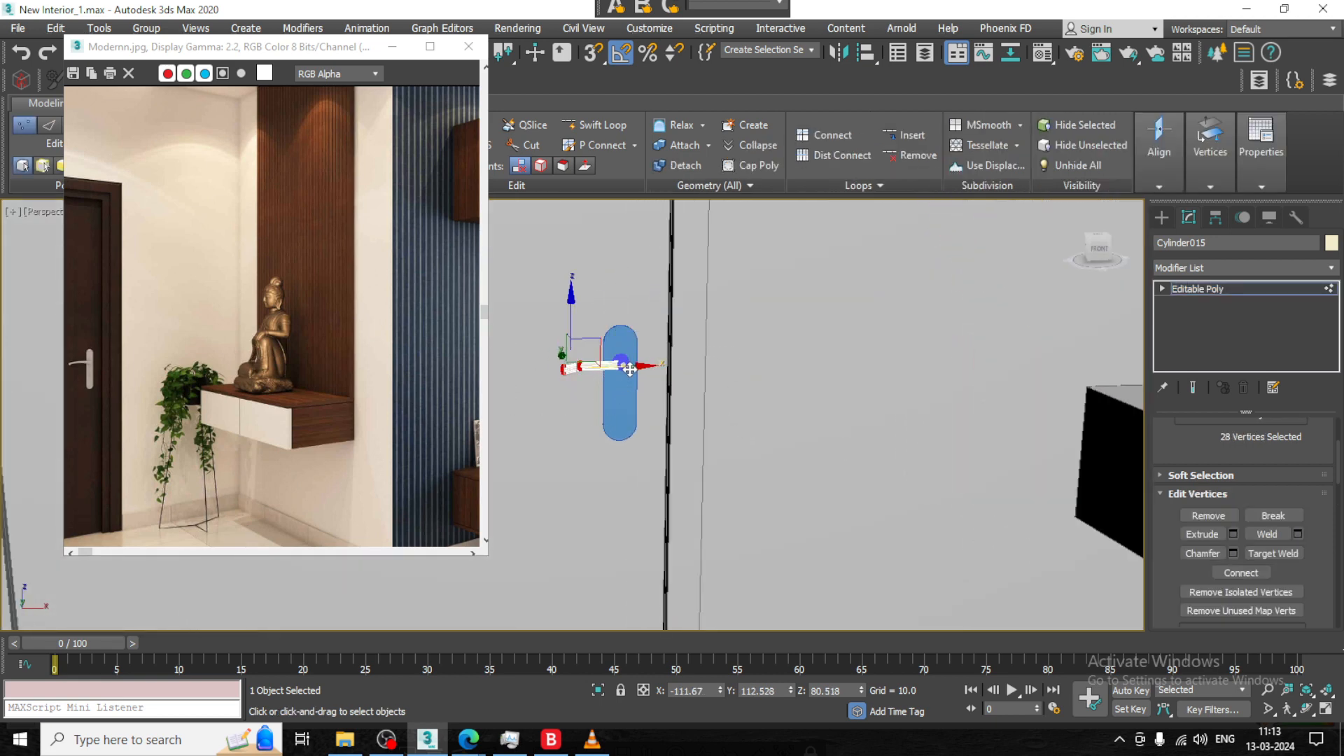
click(1277, 292)
scroll(969, 351, down, 3)
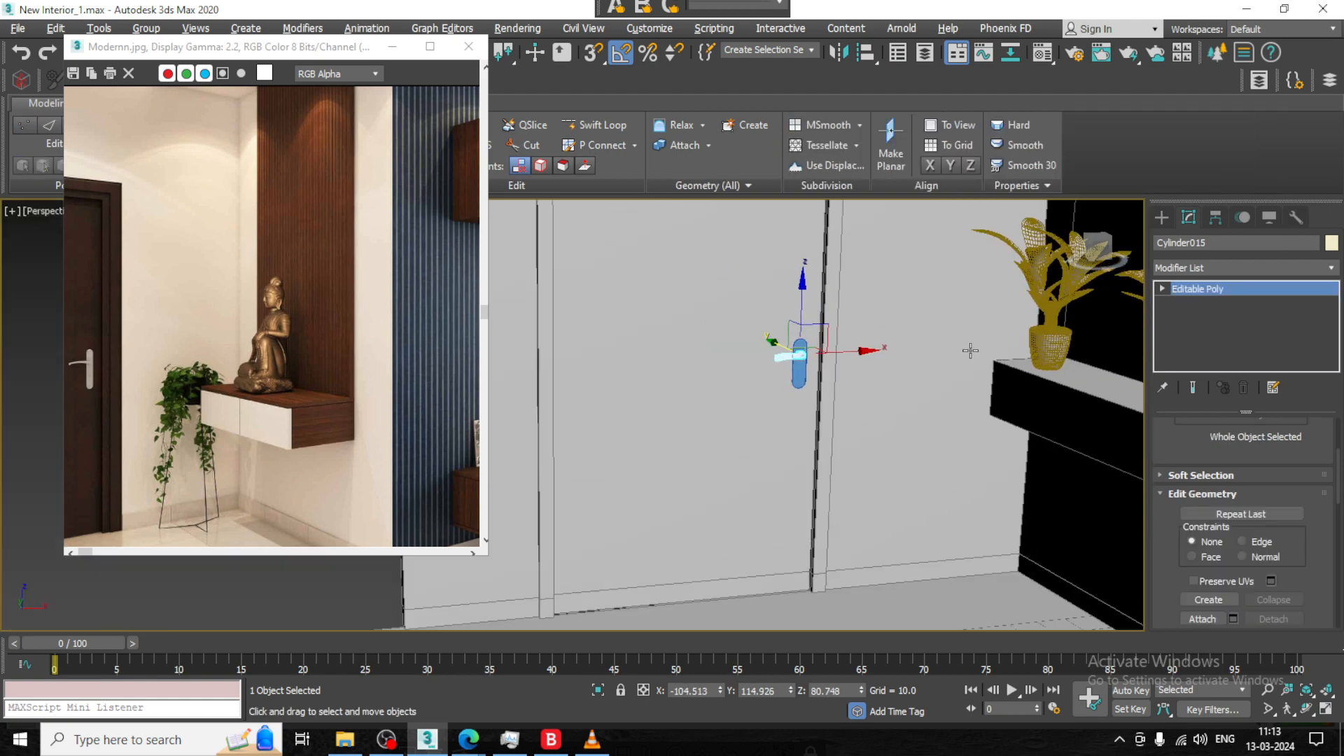
scroll(785, 375, up, 3)
scroll(785, 375, down, 8)
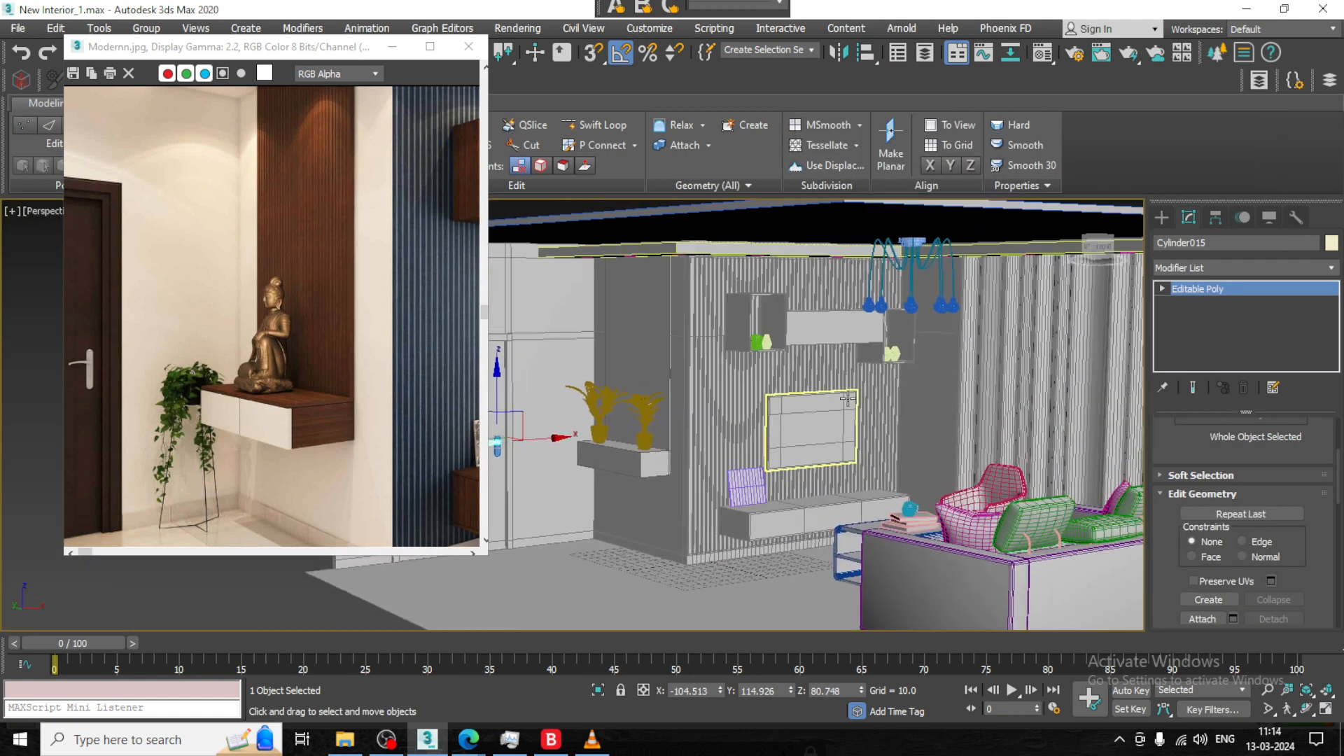
Shrink the reference image viewer, zoom its picture out to 1:4 and place it clear of the room model
drag(490, 560, 525, 379)
drag(286, 47, 239, 35)
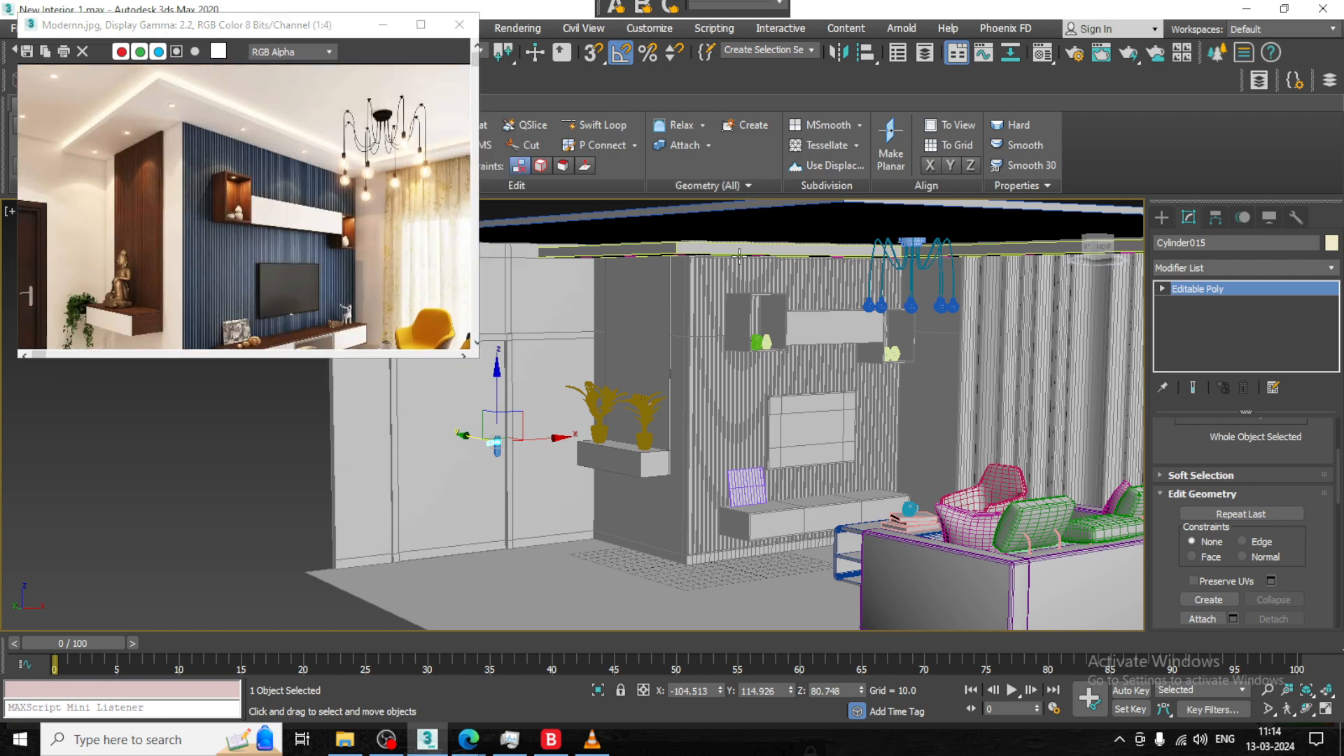
alt+middle_drag(844, 371, 758, 360)
Assign the grey standard material Material_006 to every object in the scene and minimize the Material Editor
key(ctrl+a)
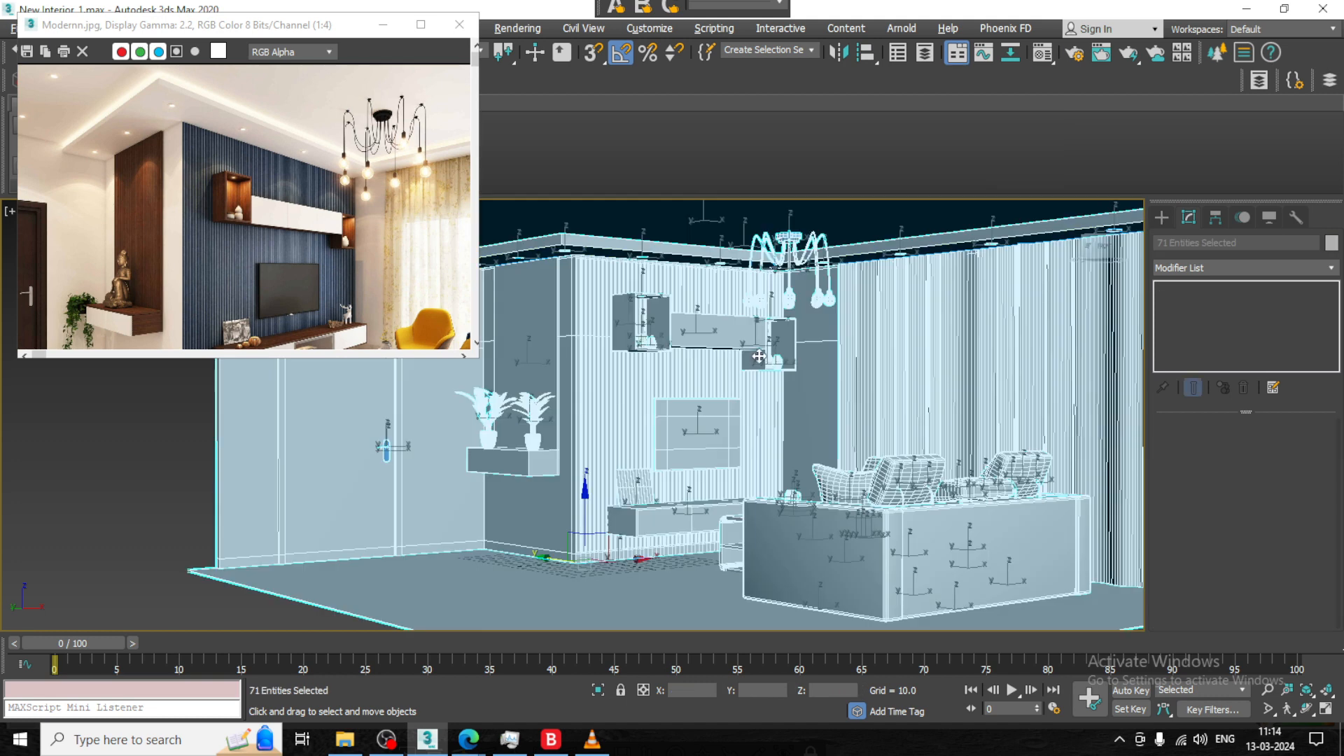
click(1042, 52)
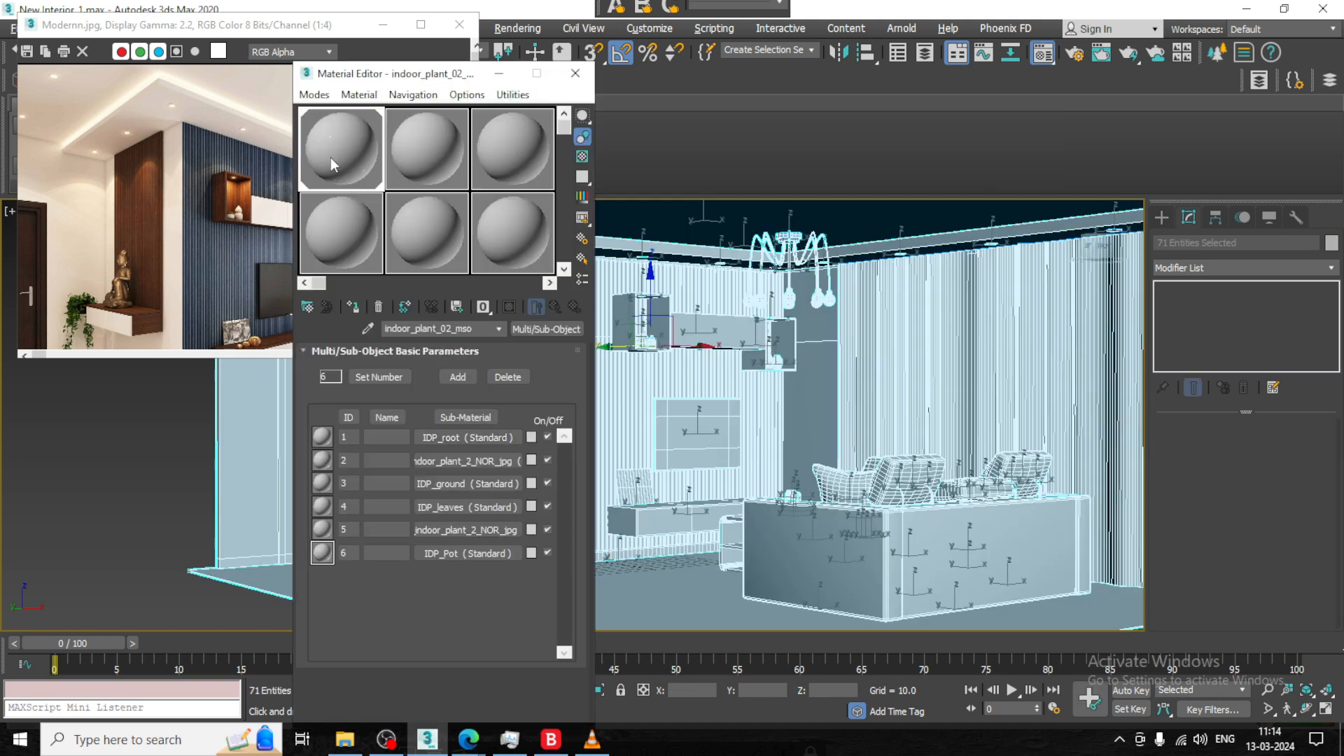
click(422, 150)
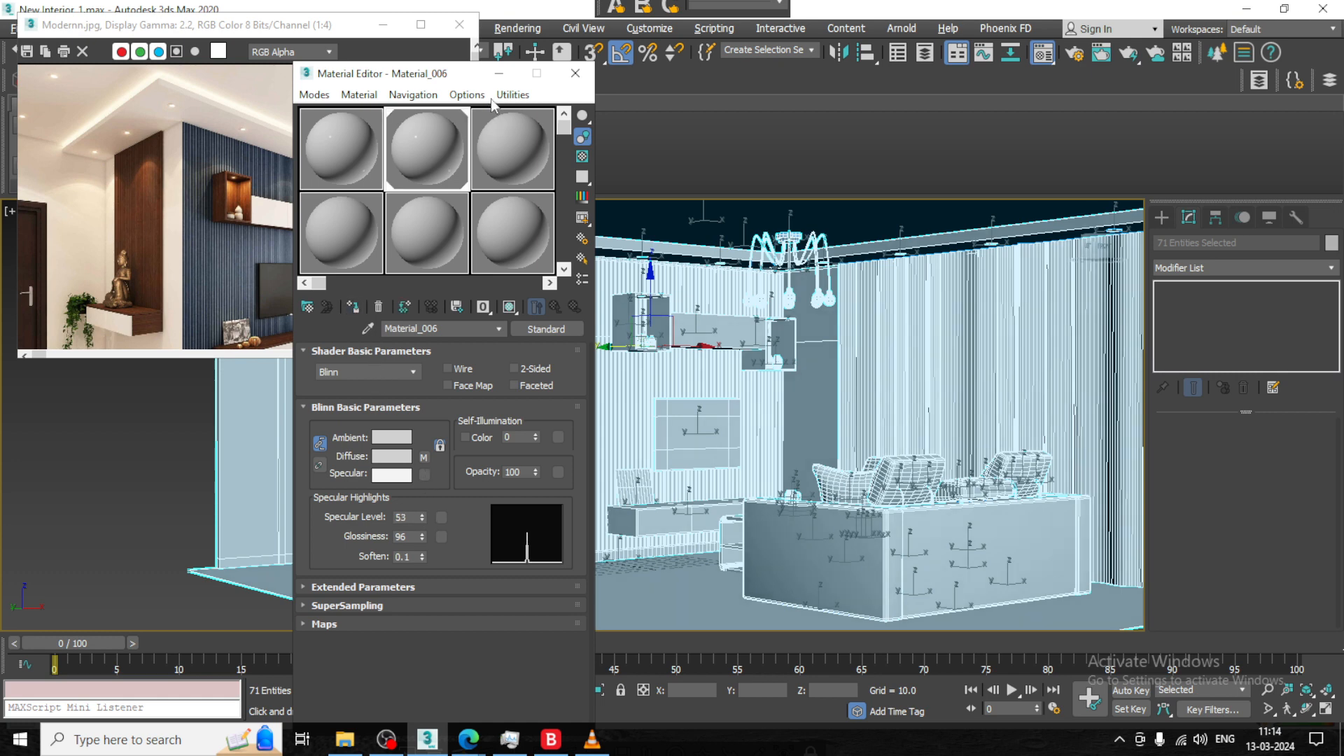
click(498, 73)
click(1172, 220)
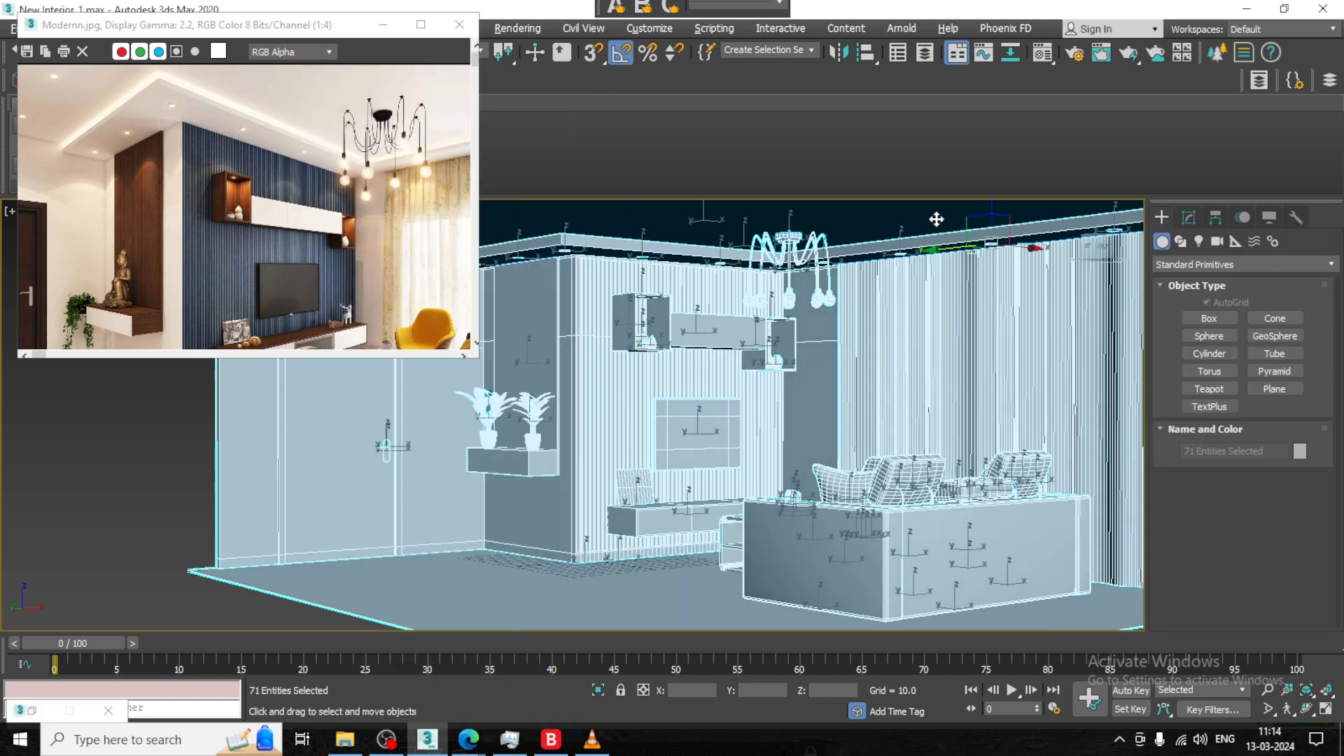
click(937, 219)
Collapse the modelling ribbon and zoom the reference image out to 1:8 so the whole picture shows
drag(173, 12, 227, 45)
click(44, 101)
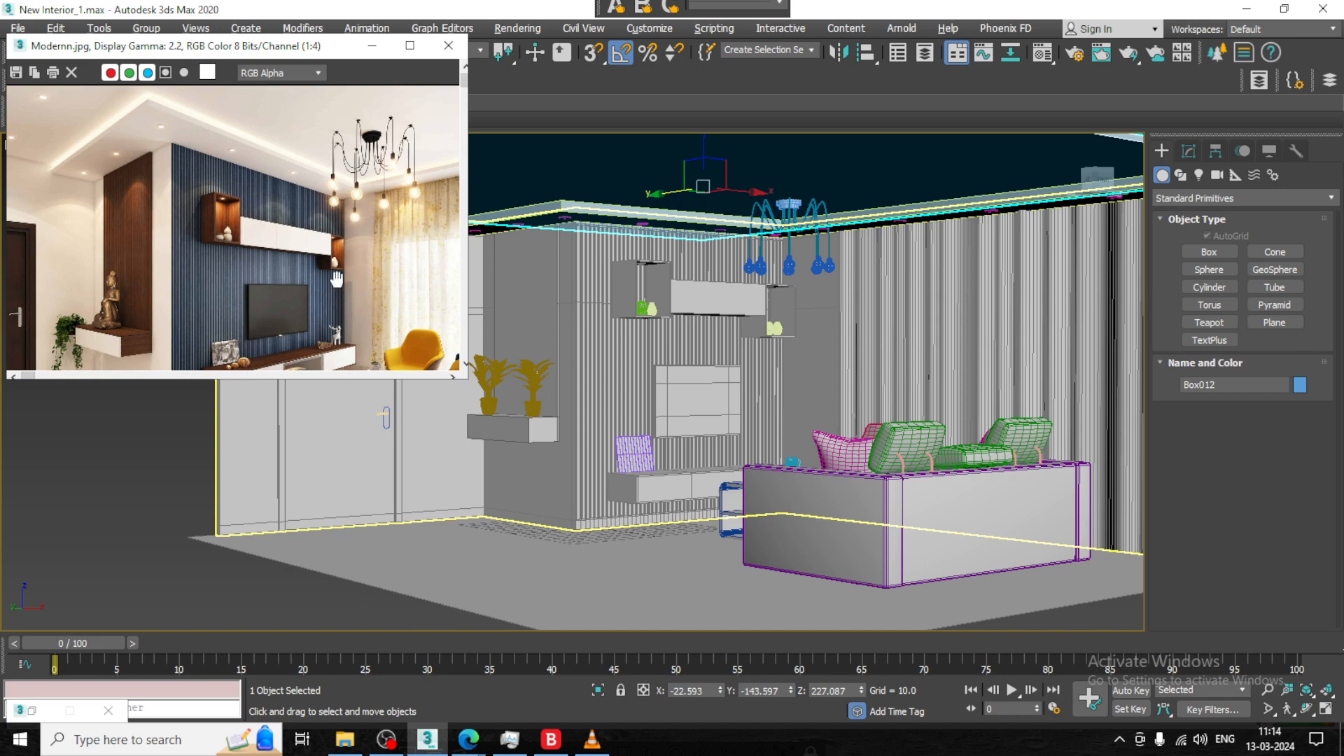
scroll(337, 279, down, 1)
alt+middle_drag(731, 340, 725, 355)
Hide the edged faces and inspect the shaded TV wall, shelves and sofa
key(F4)
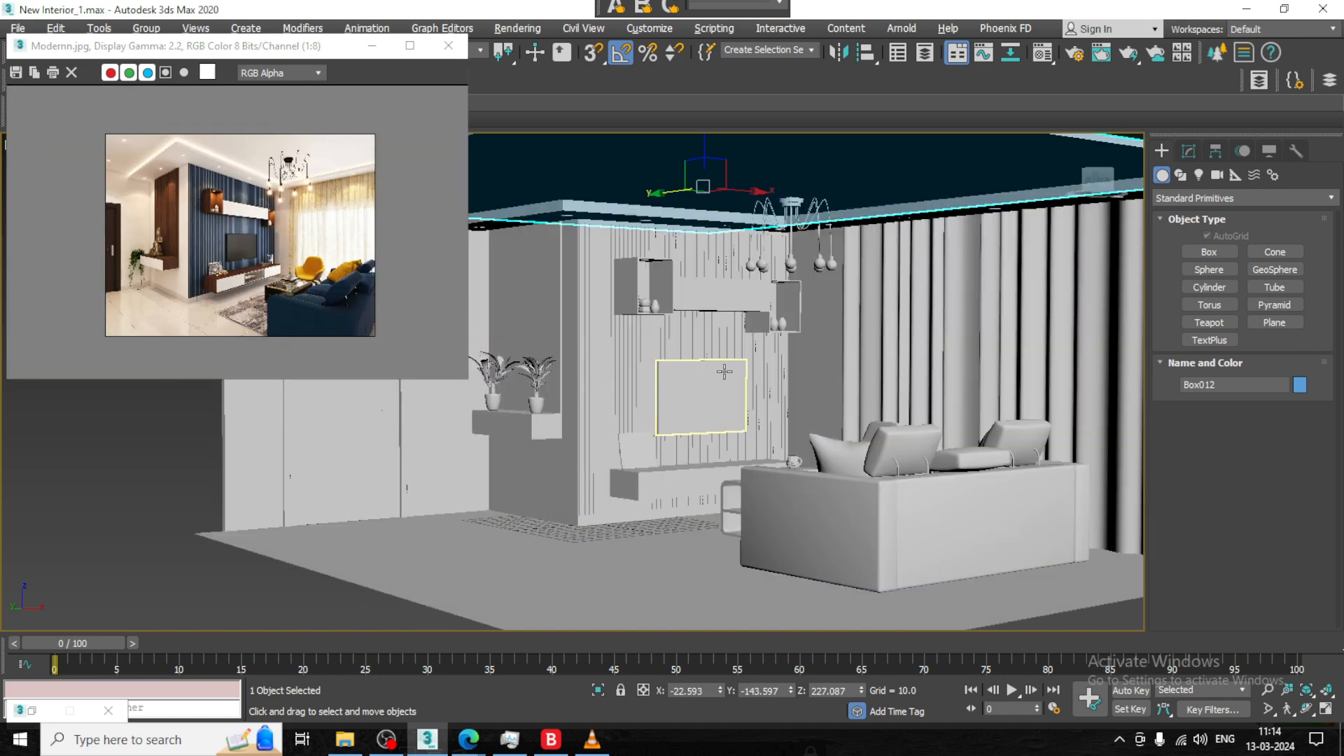
scroll(712, 374, up, 3)
scroll(635, 432, down, 2)
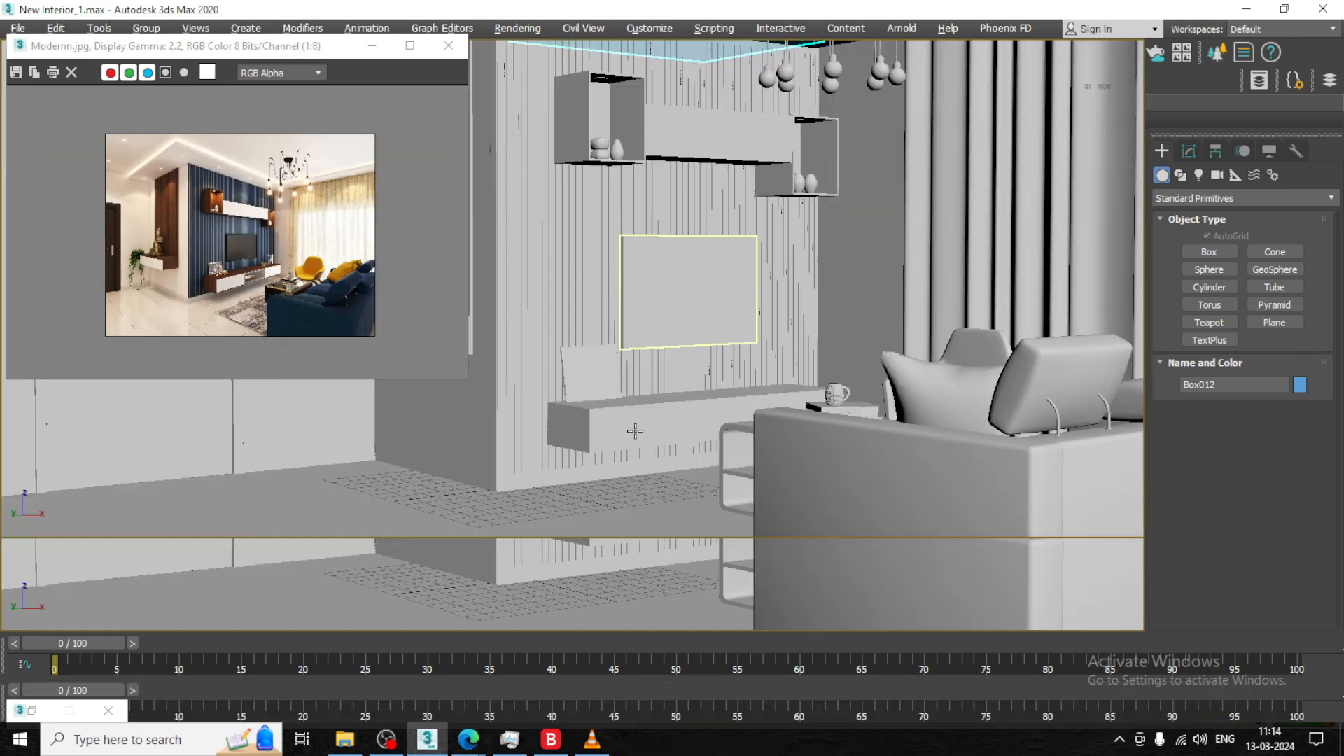
Switch to Expert Mode to enlarge the viewport and shift the reference image viewer clear of the room view
key(ctrl+x)
scroll(736, 420, down, 3)
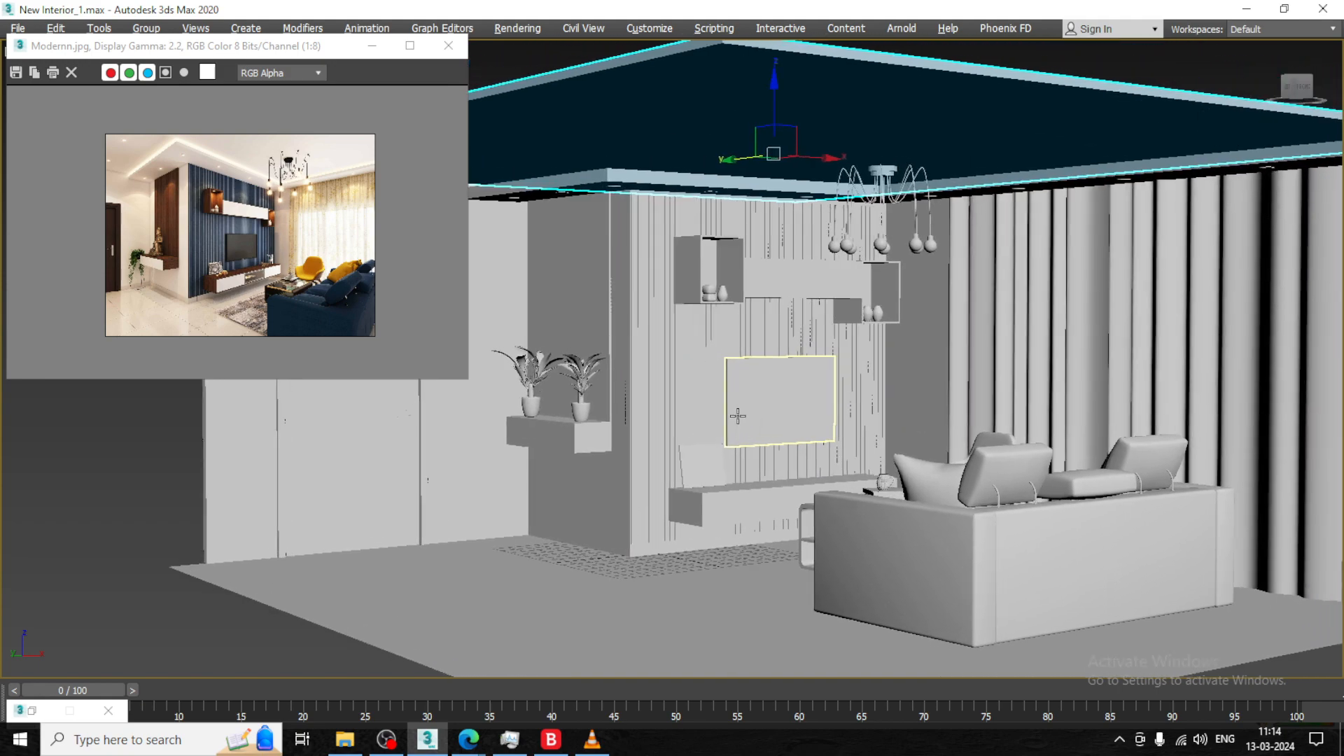
alt+middle_drag(738, 416, 738, 414)
key(Left)
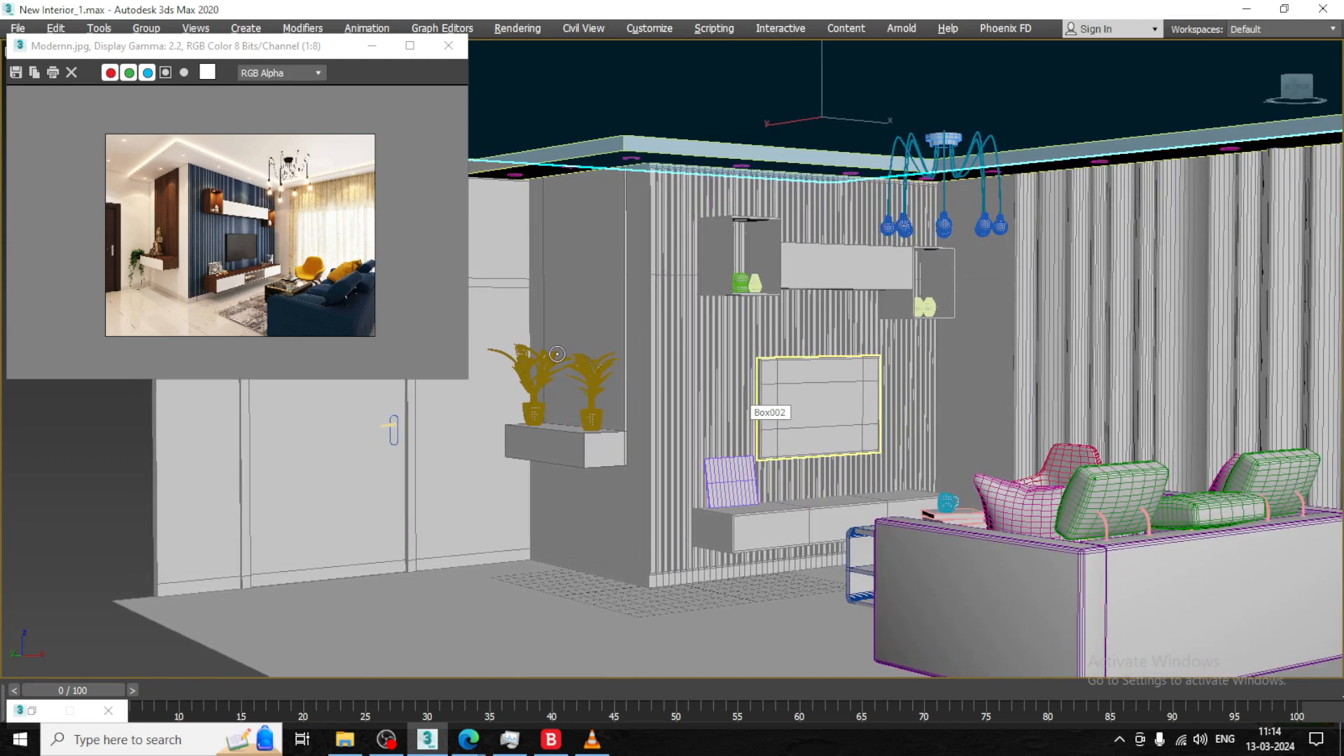
drag(201, 44, 199, 32)
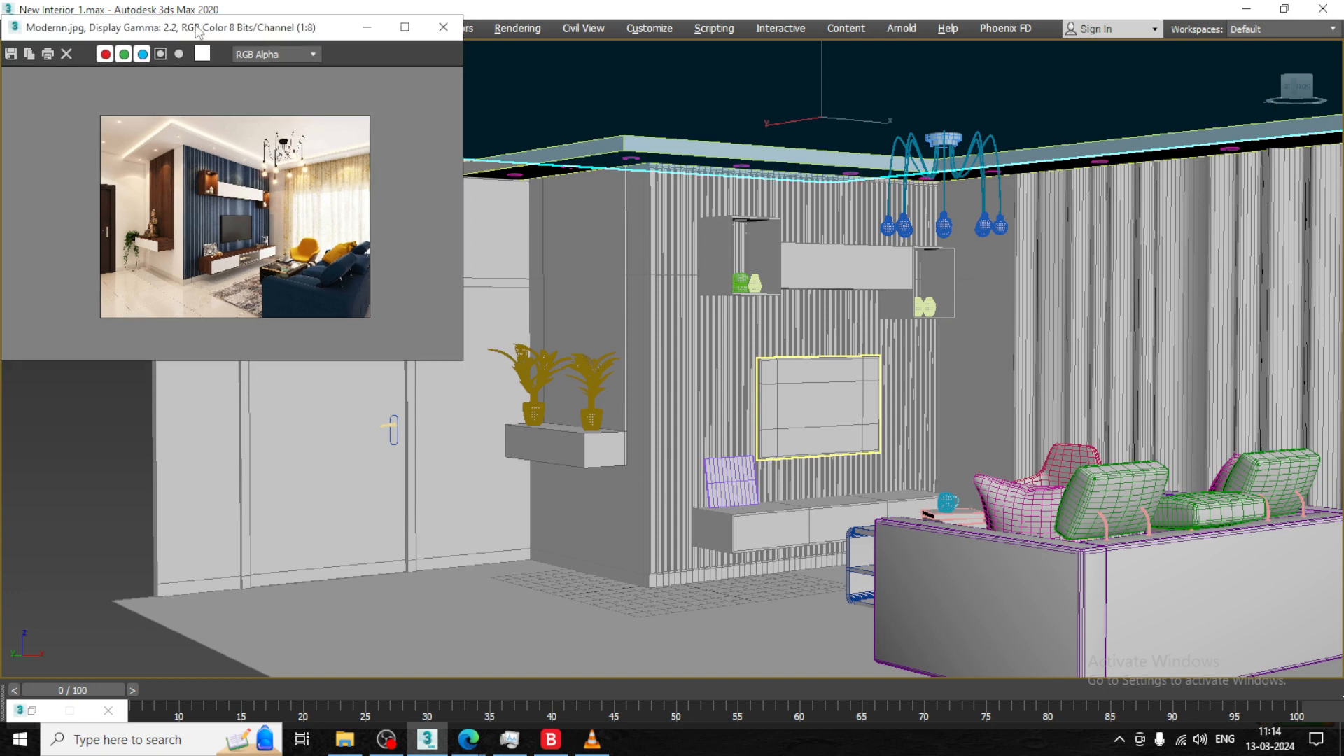